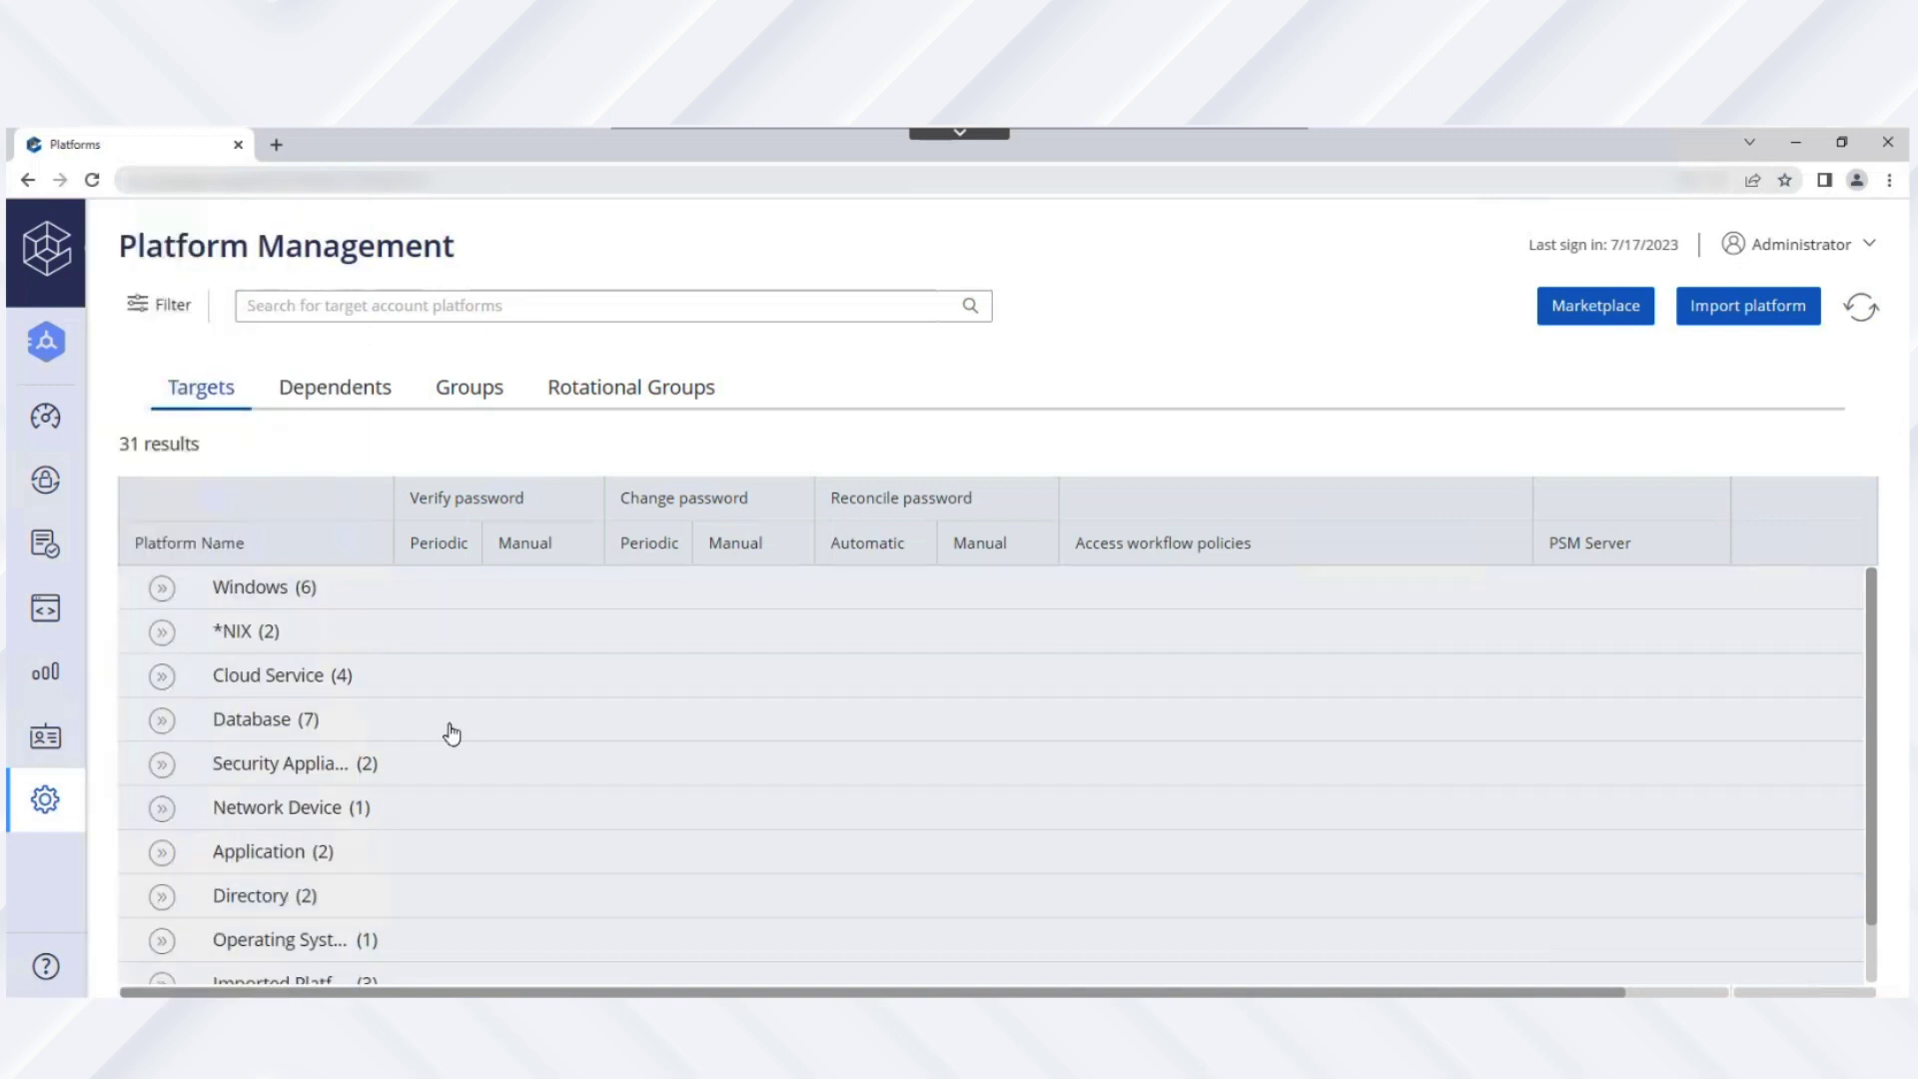
Download the Hitachi Ops Center API and Hitachi VSP API plugins from the Marketplace.
click(1589, 329)
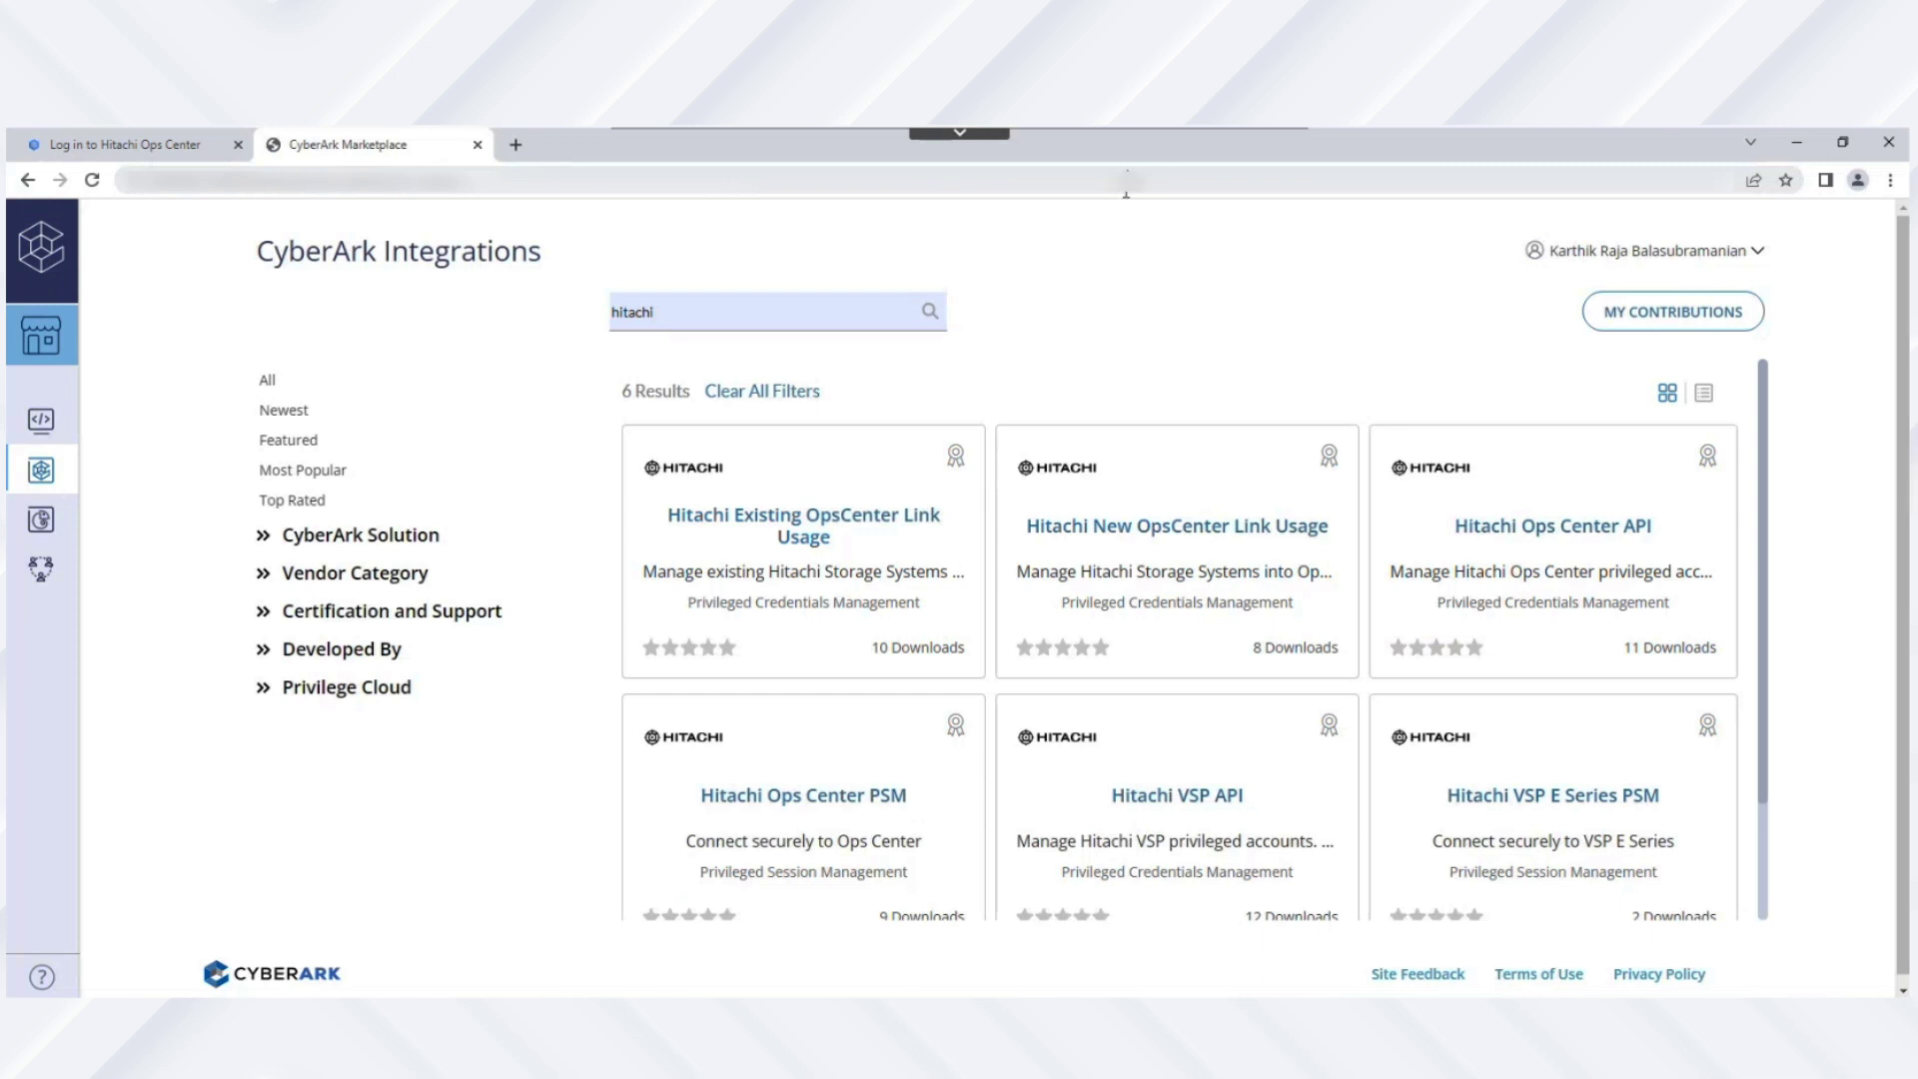
click(1606, 530)
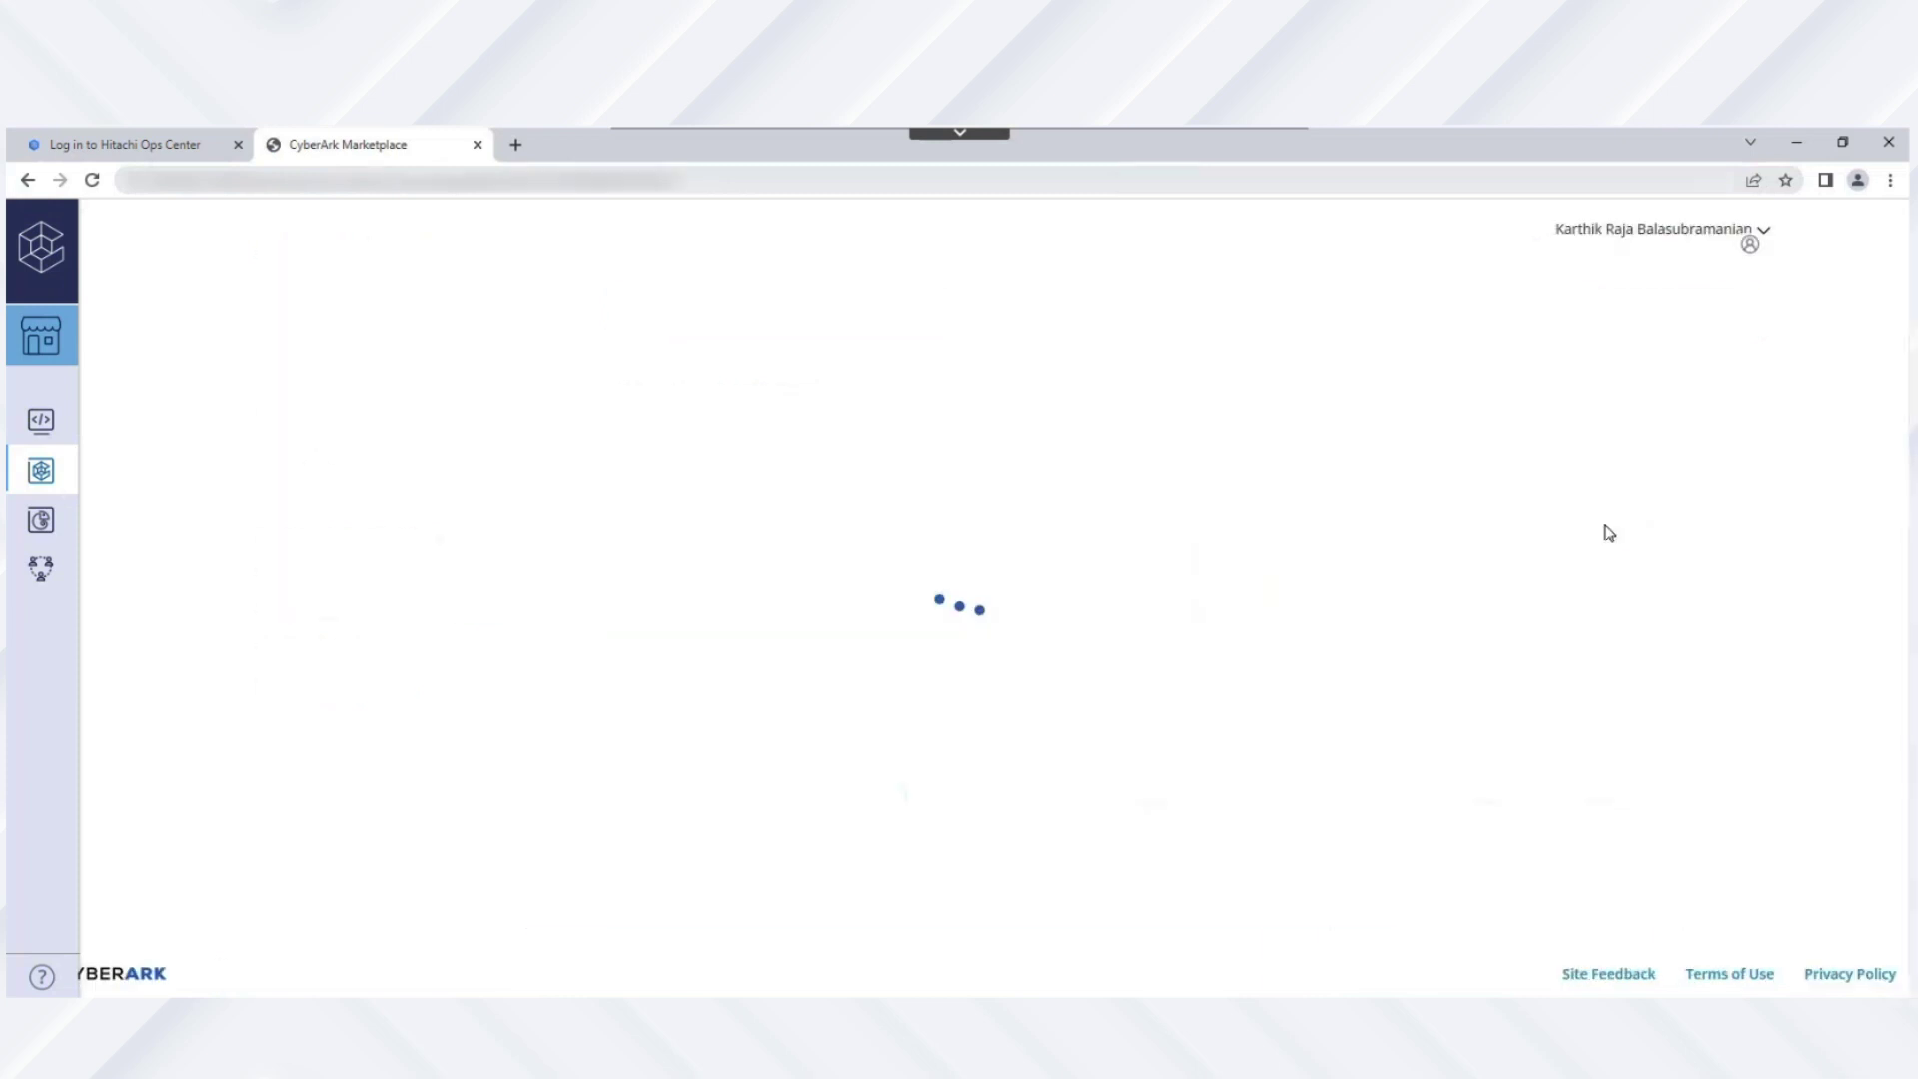
click(1599, 330)
click(681, 581)
click(1219, 682)
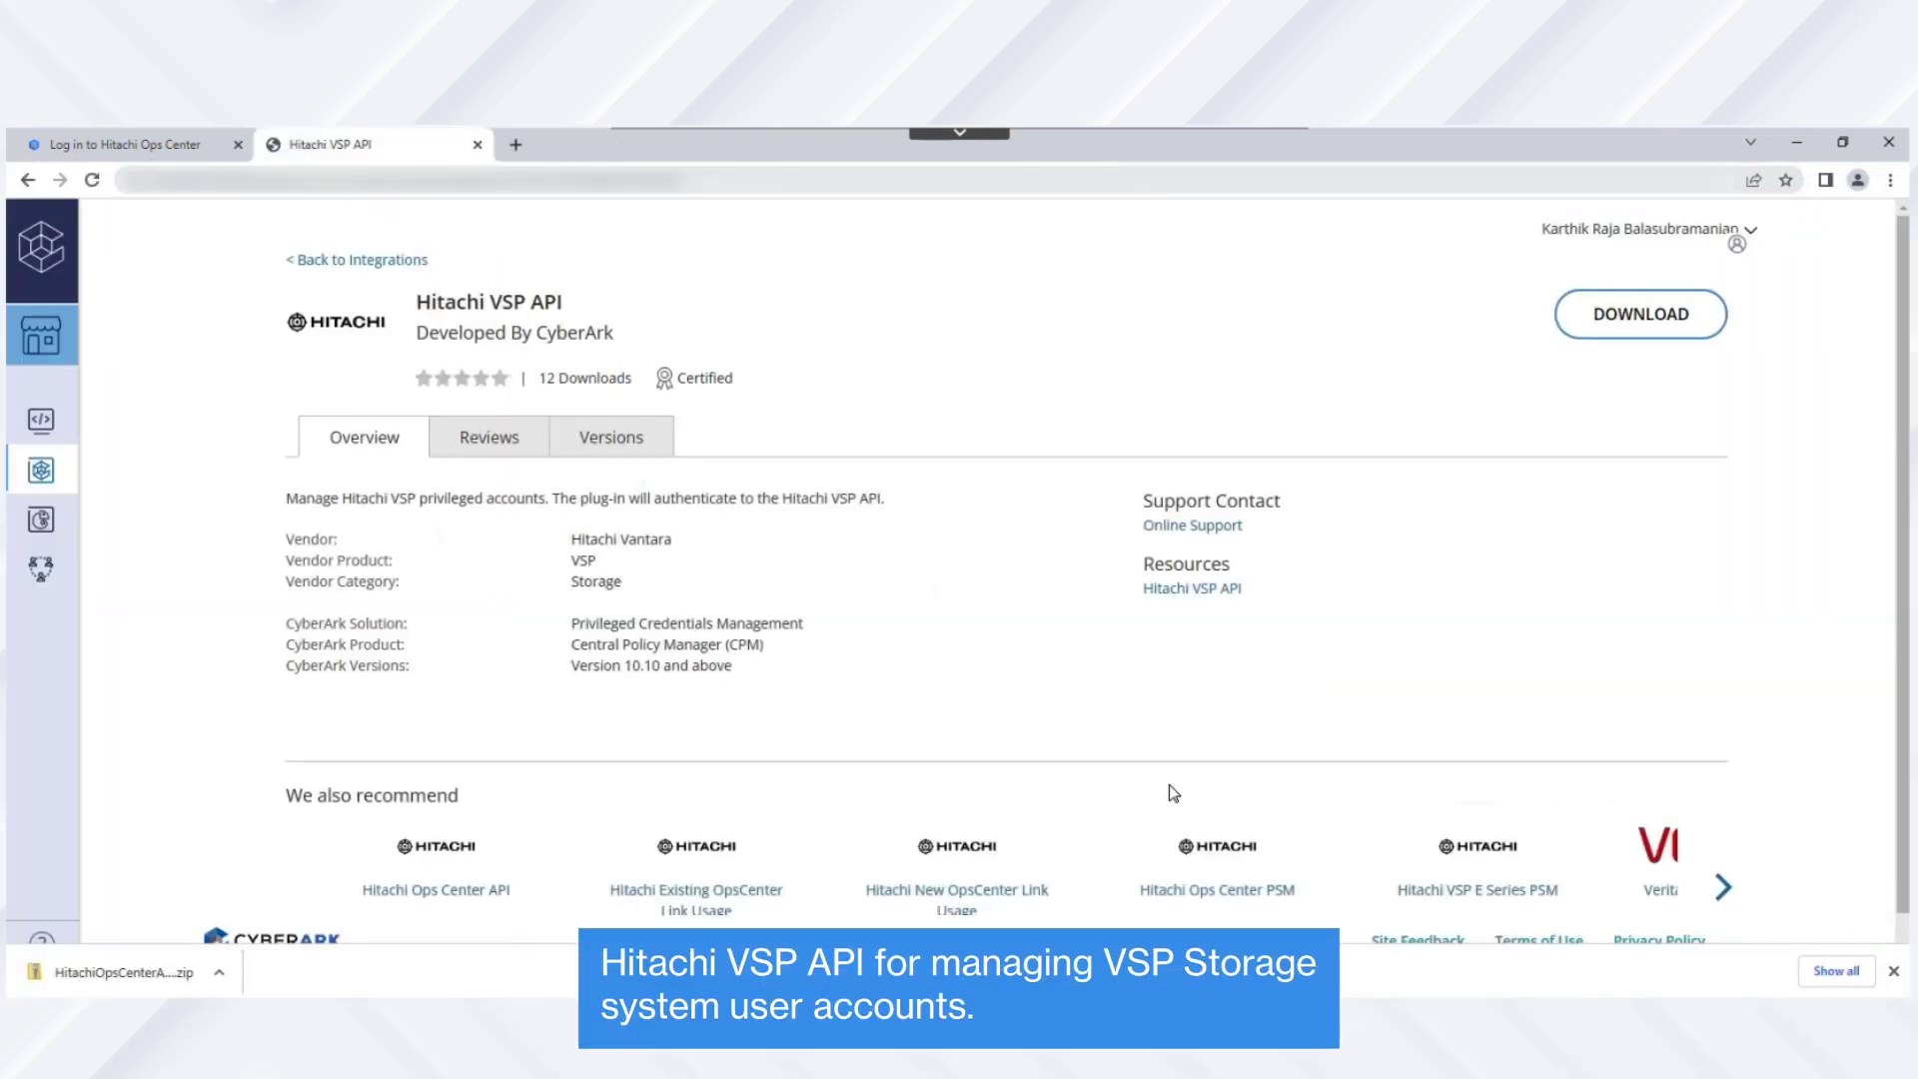
click(1647, 314)
click(673, 565)
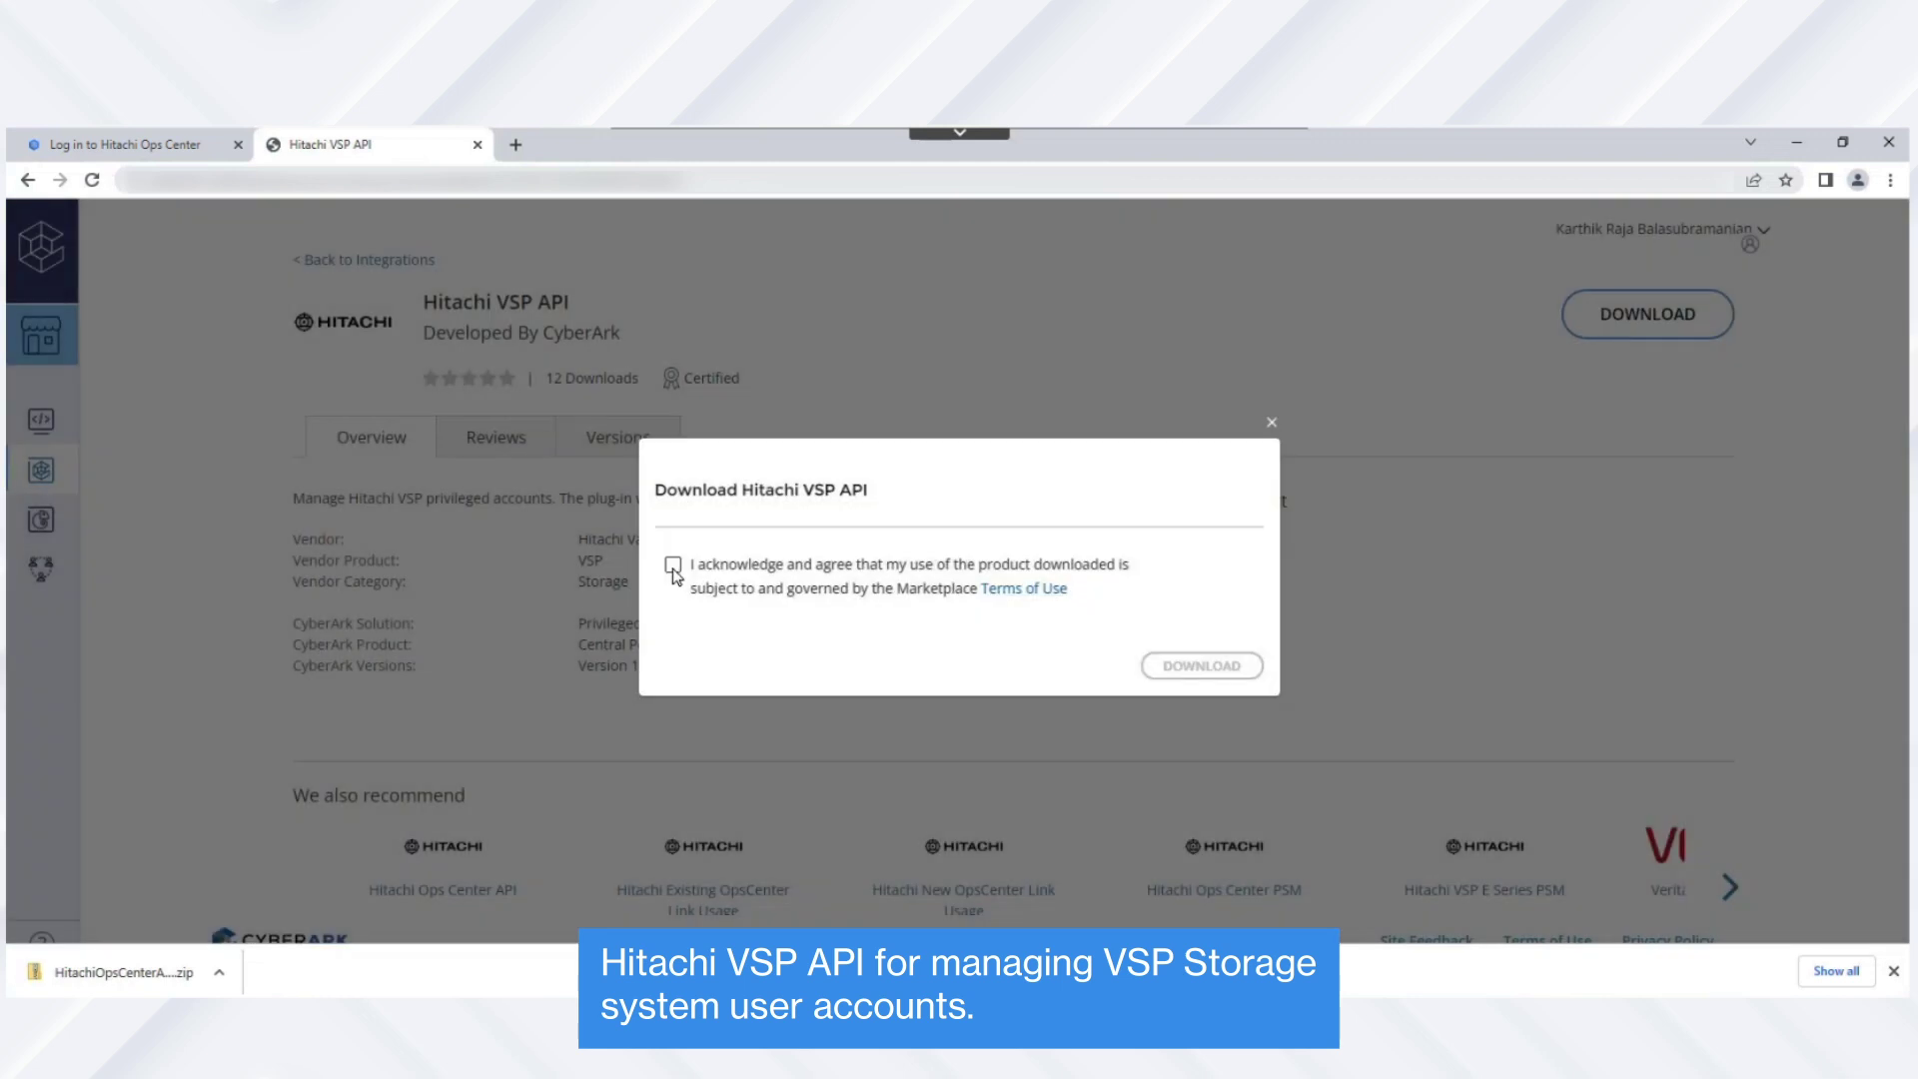
click(1224, 668)
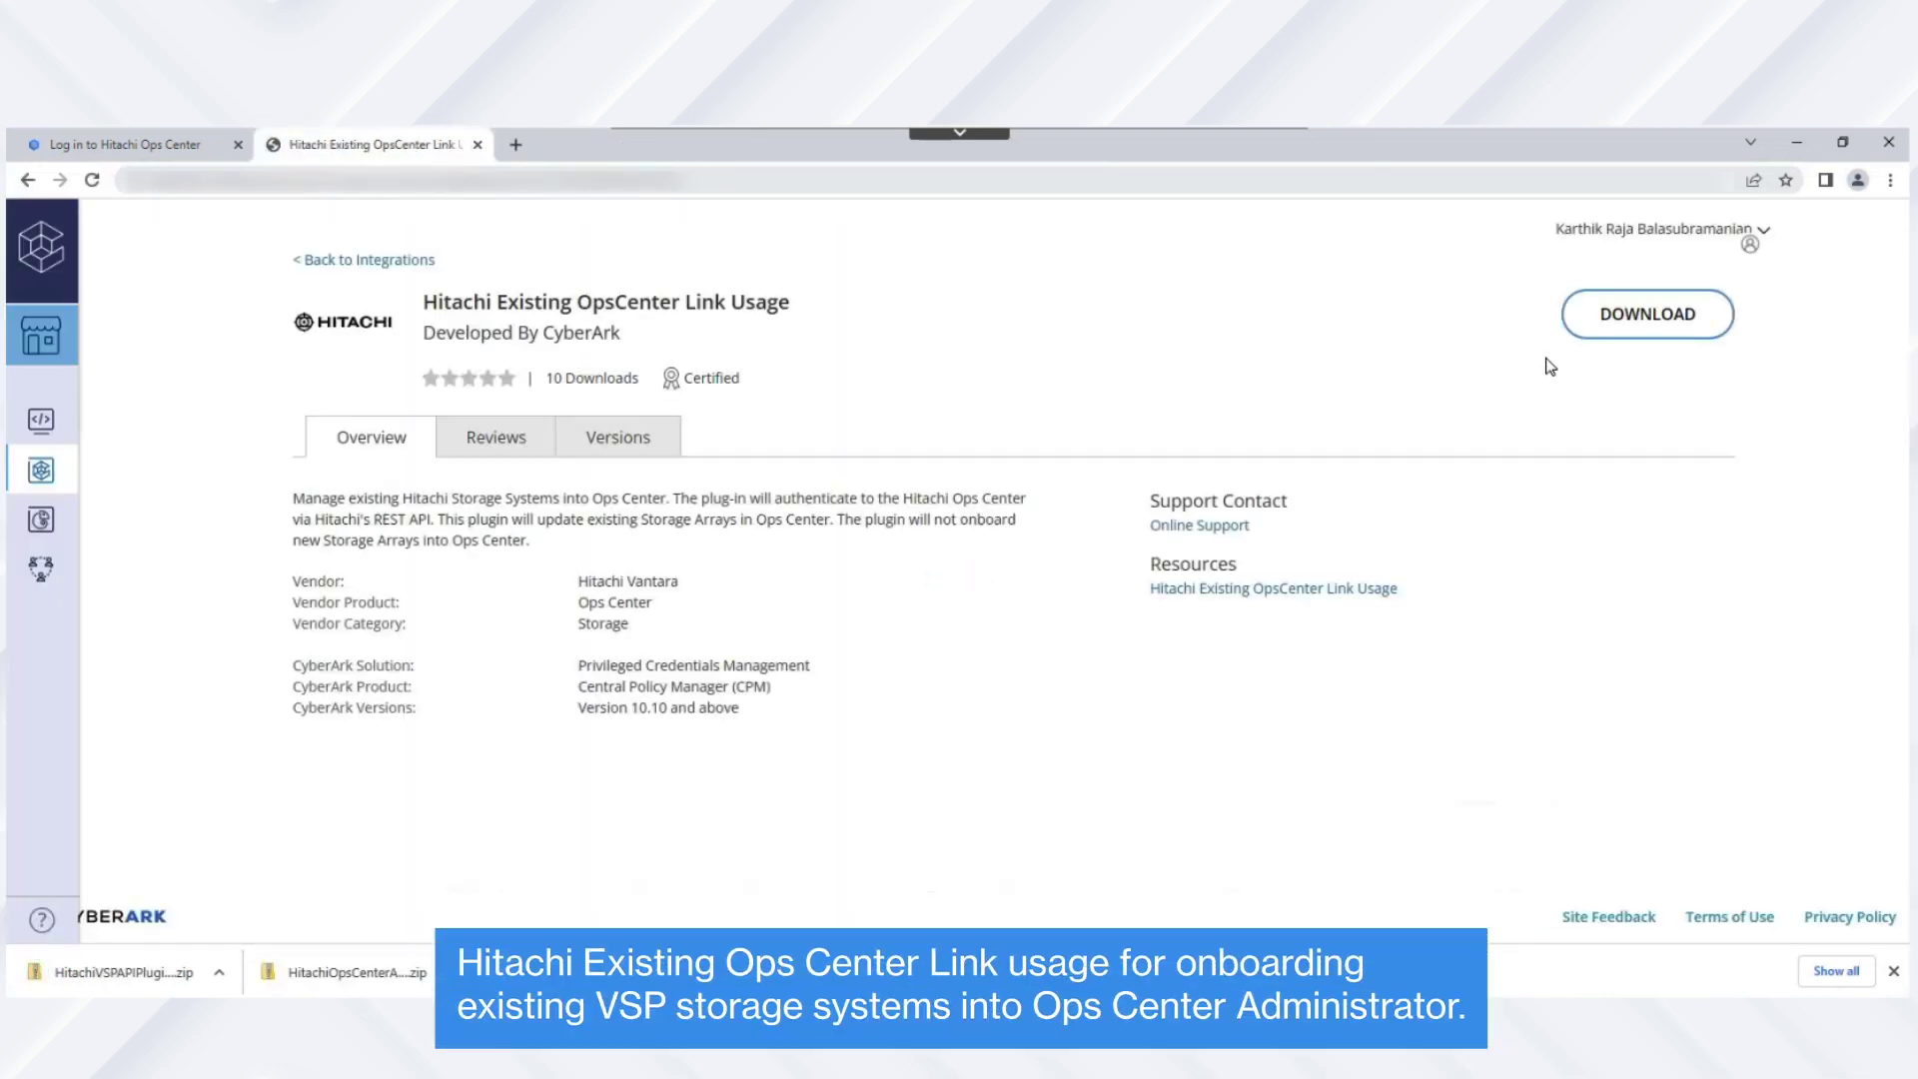
Download the Existing and New OpsCenter Link Usage plugins after accepting their terms.
click(1582, 337)
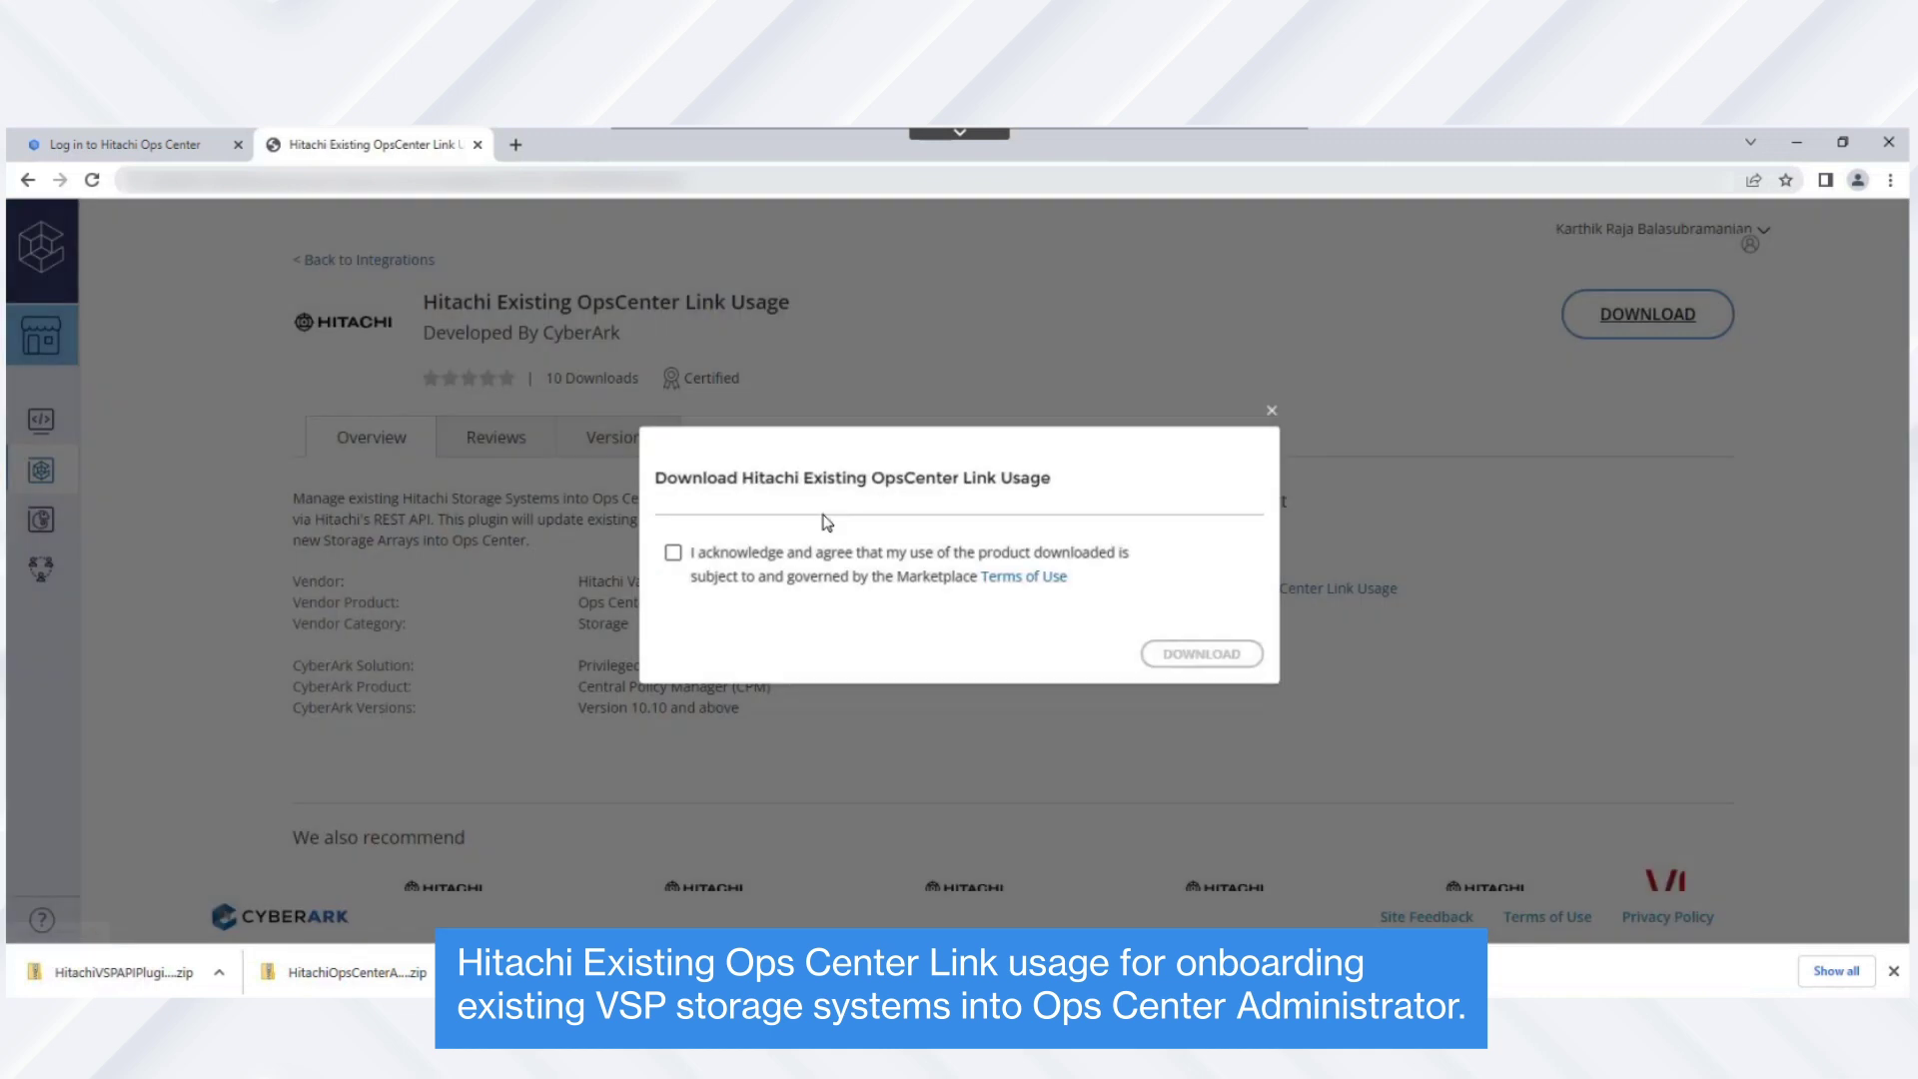
click(672, 553)
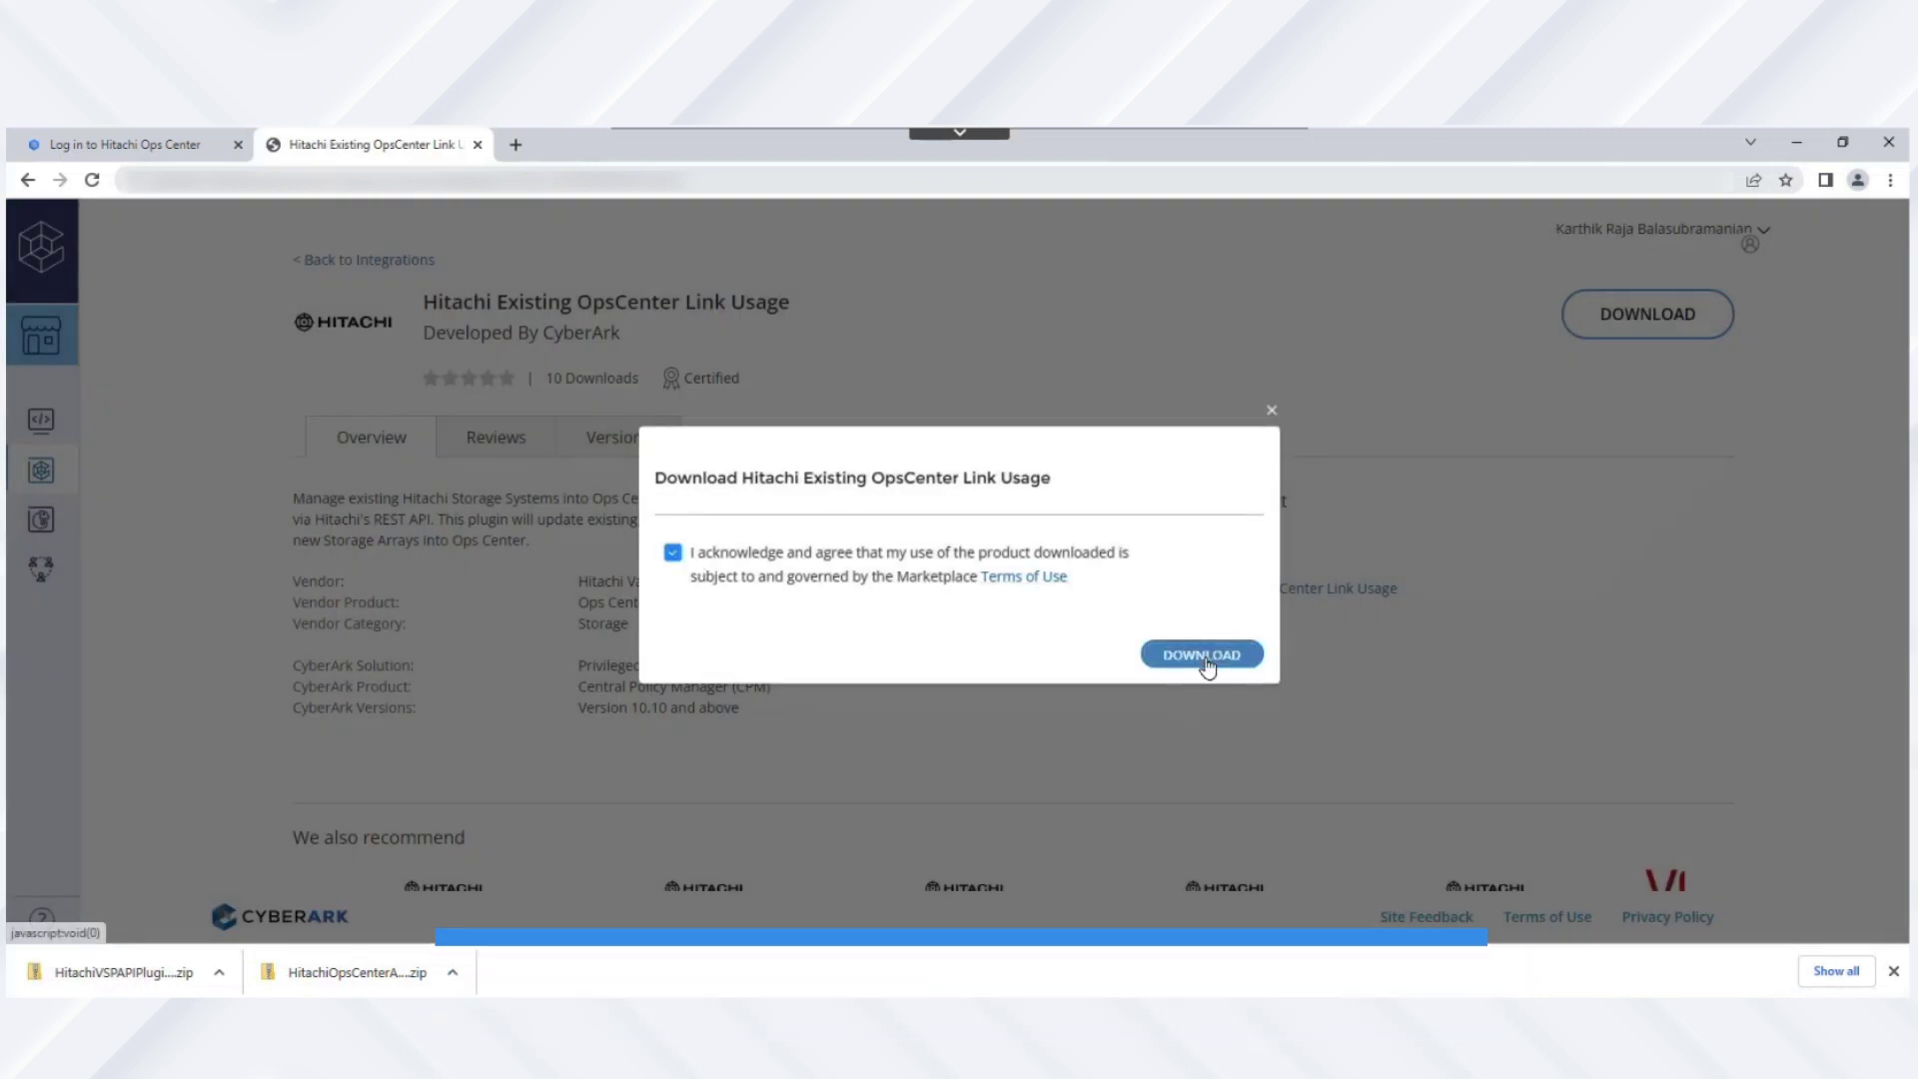
click(1204, 655)
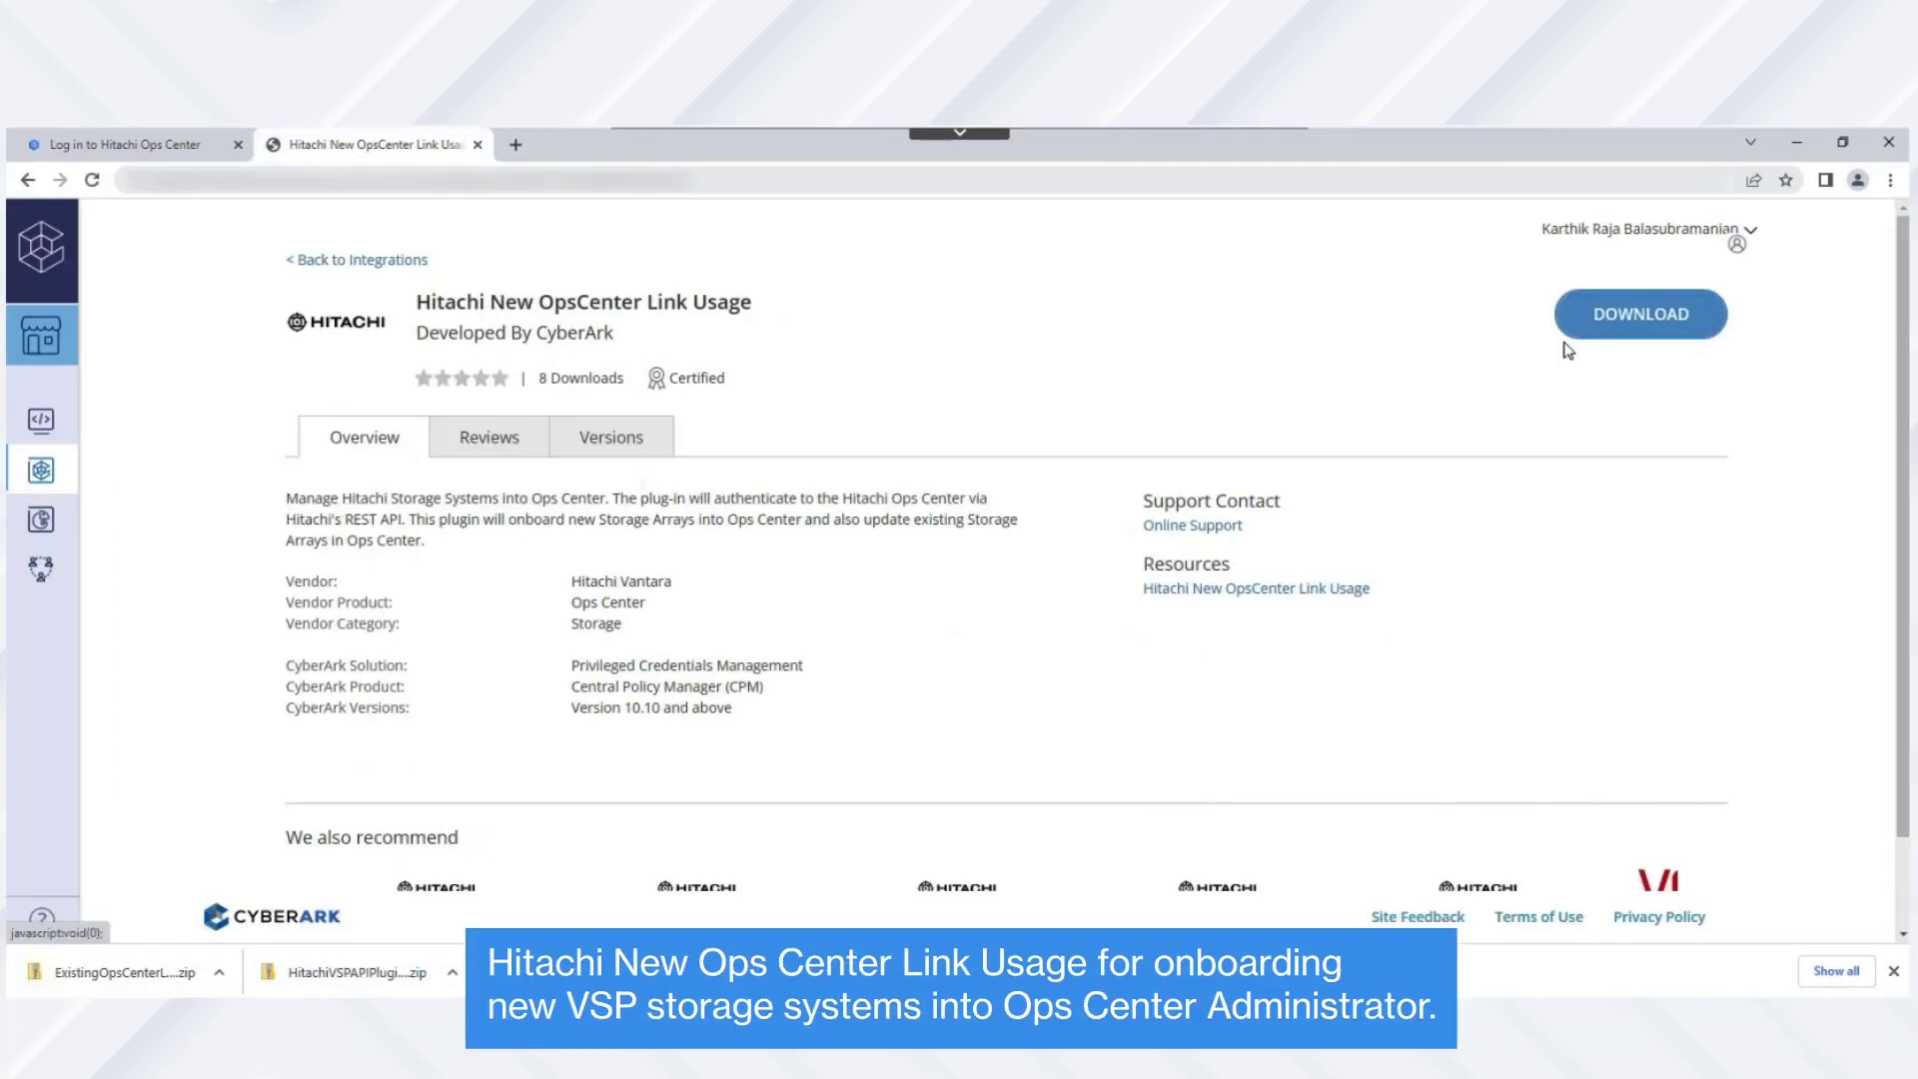
click(1567, 338)
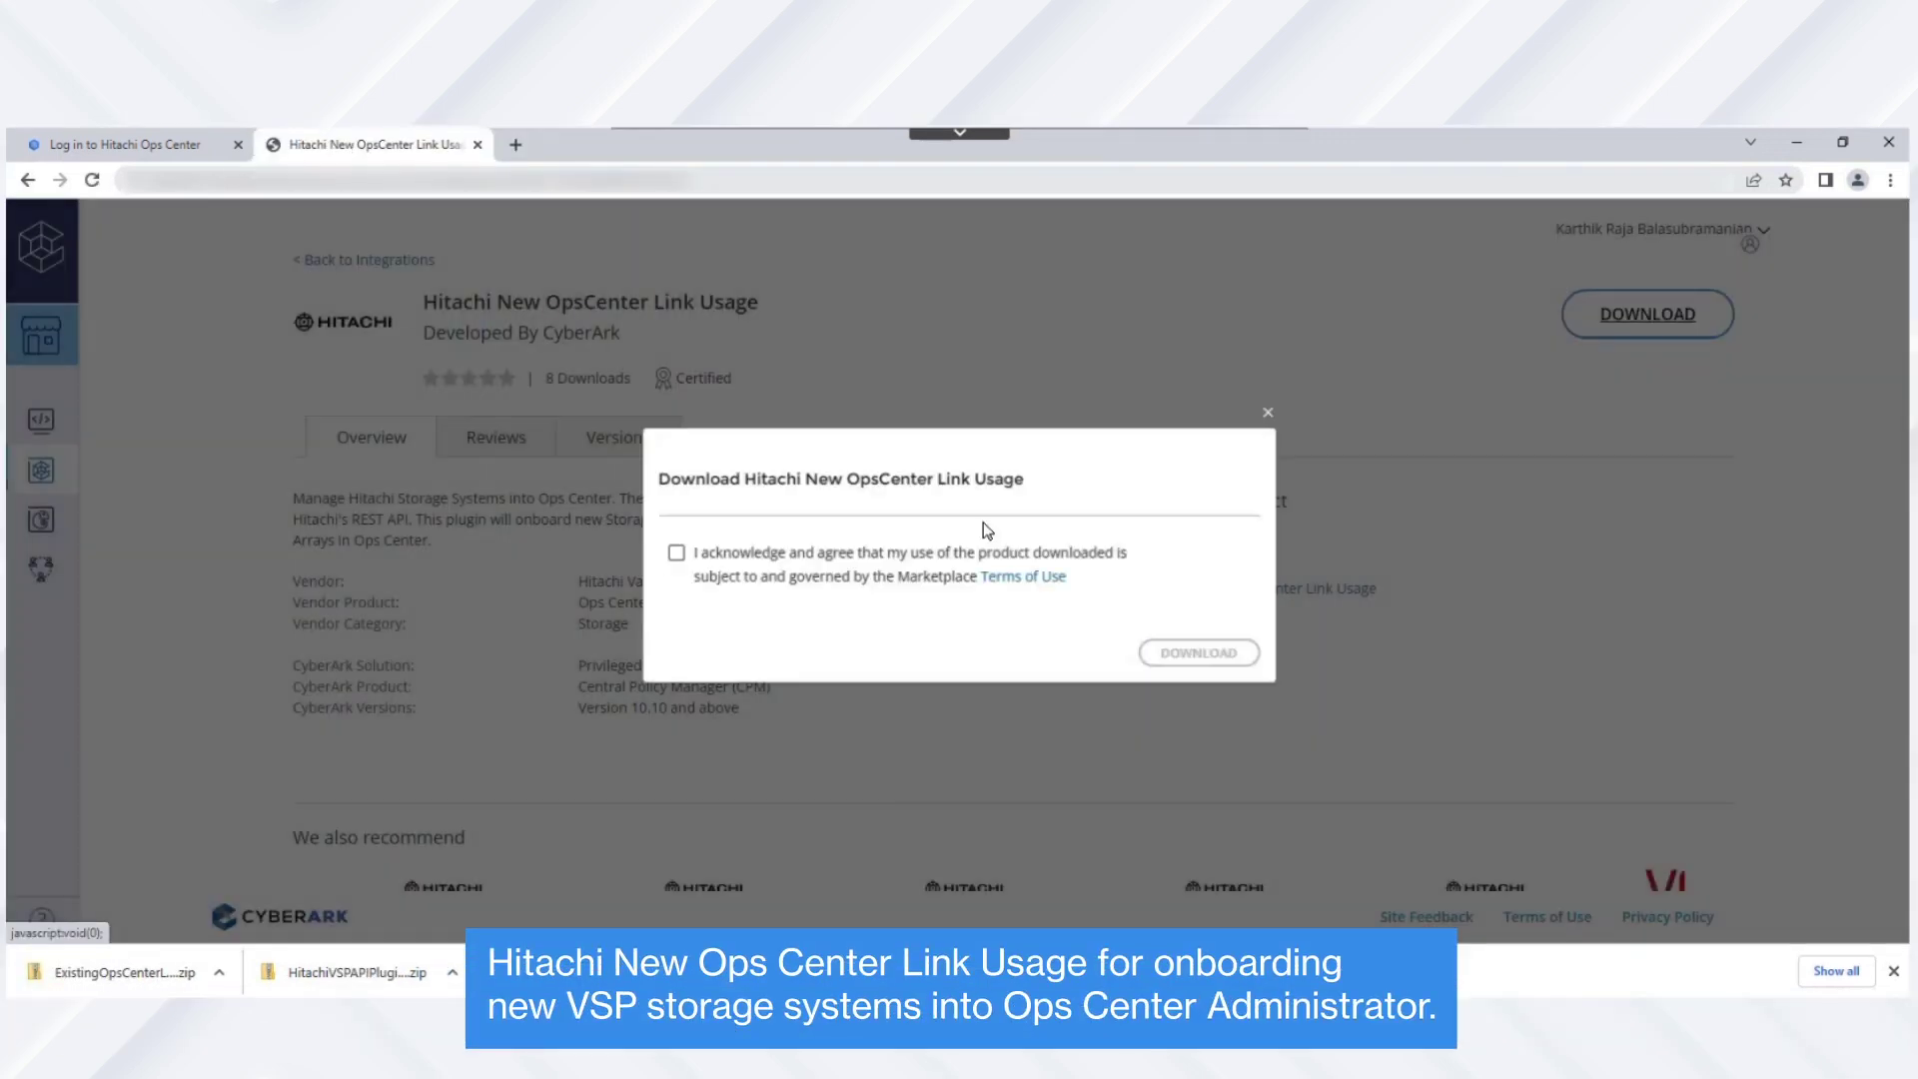
click(788, 568)
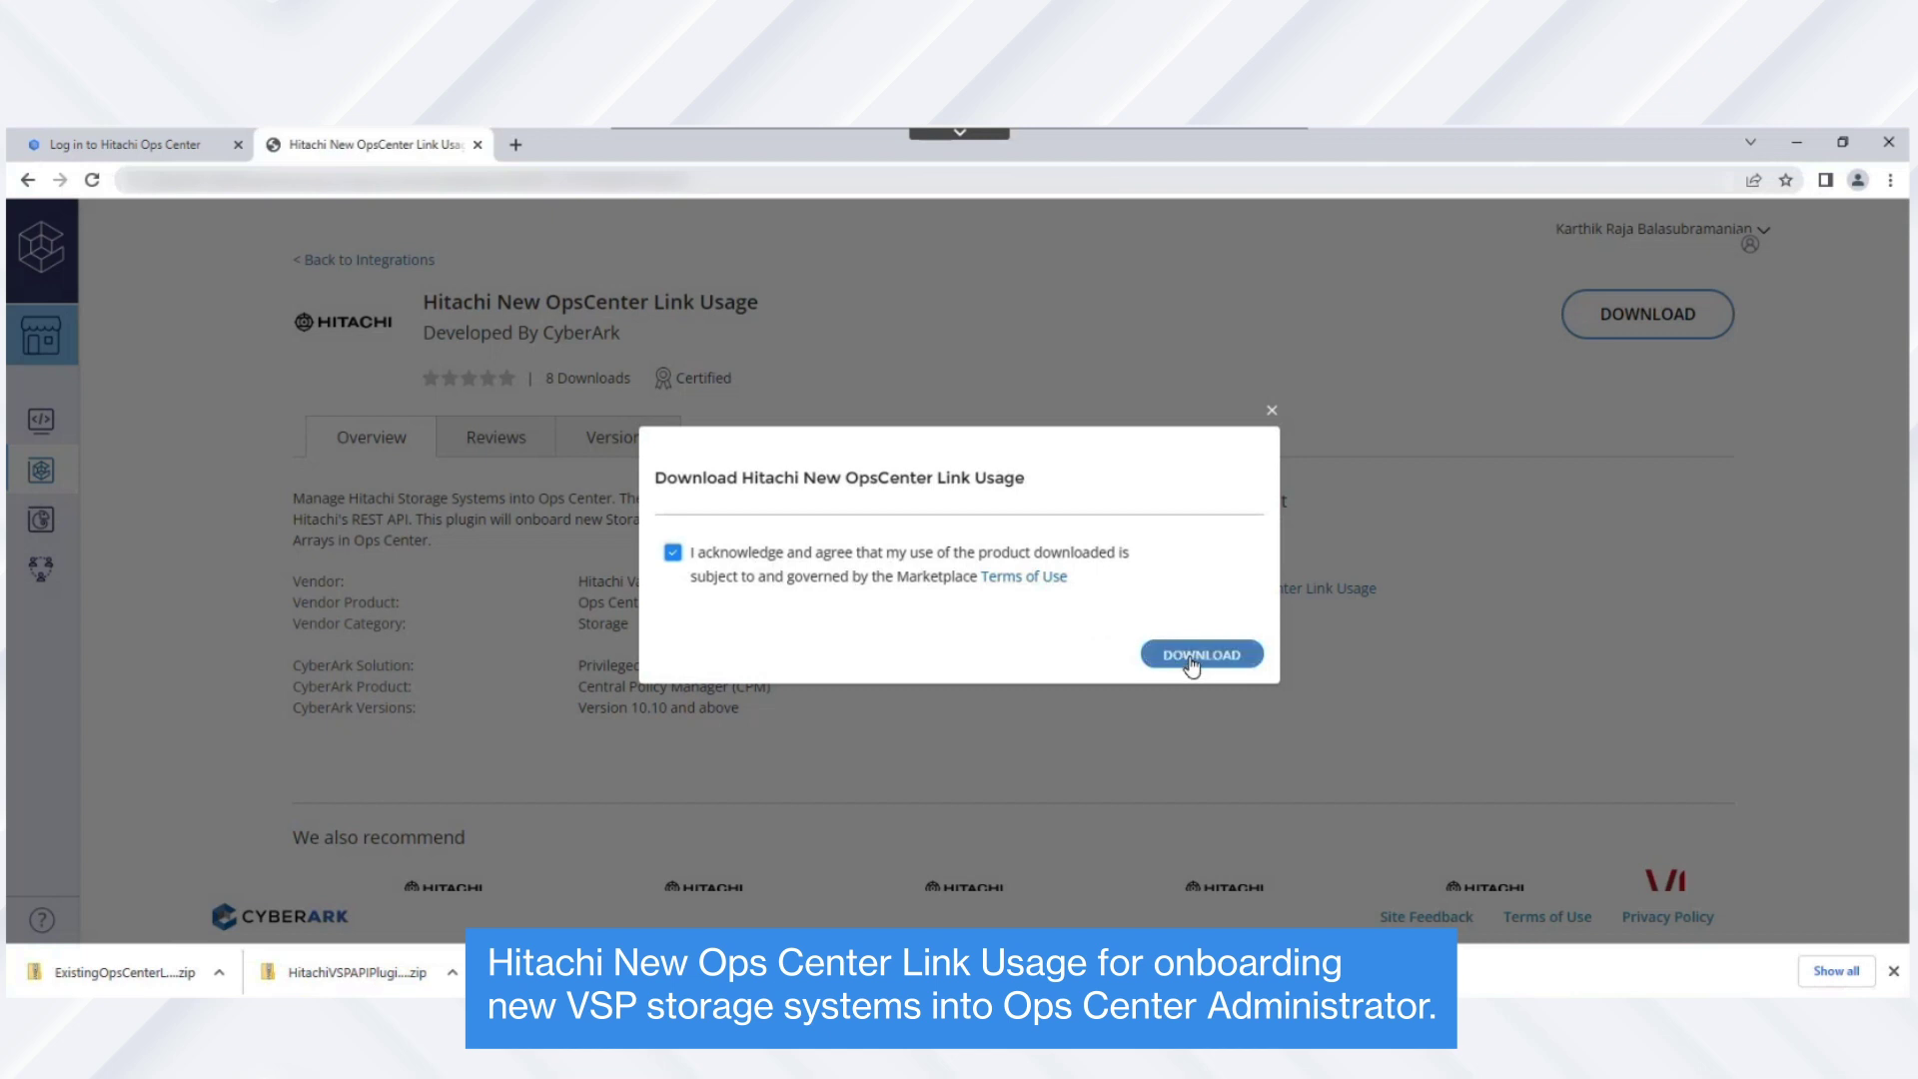
click(1190, 661)
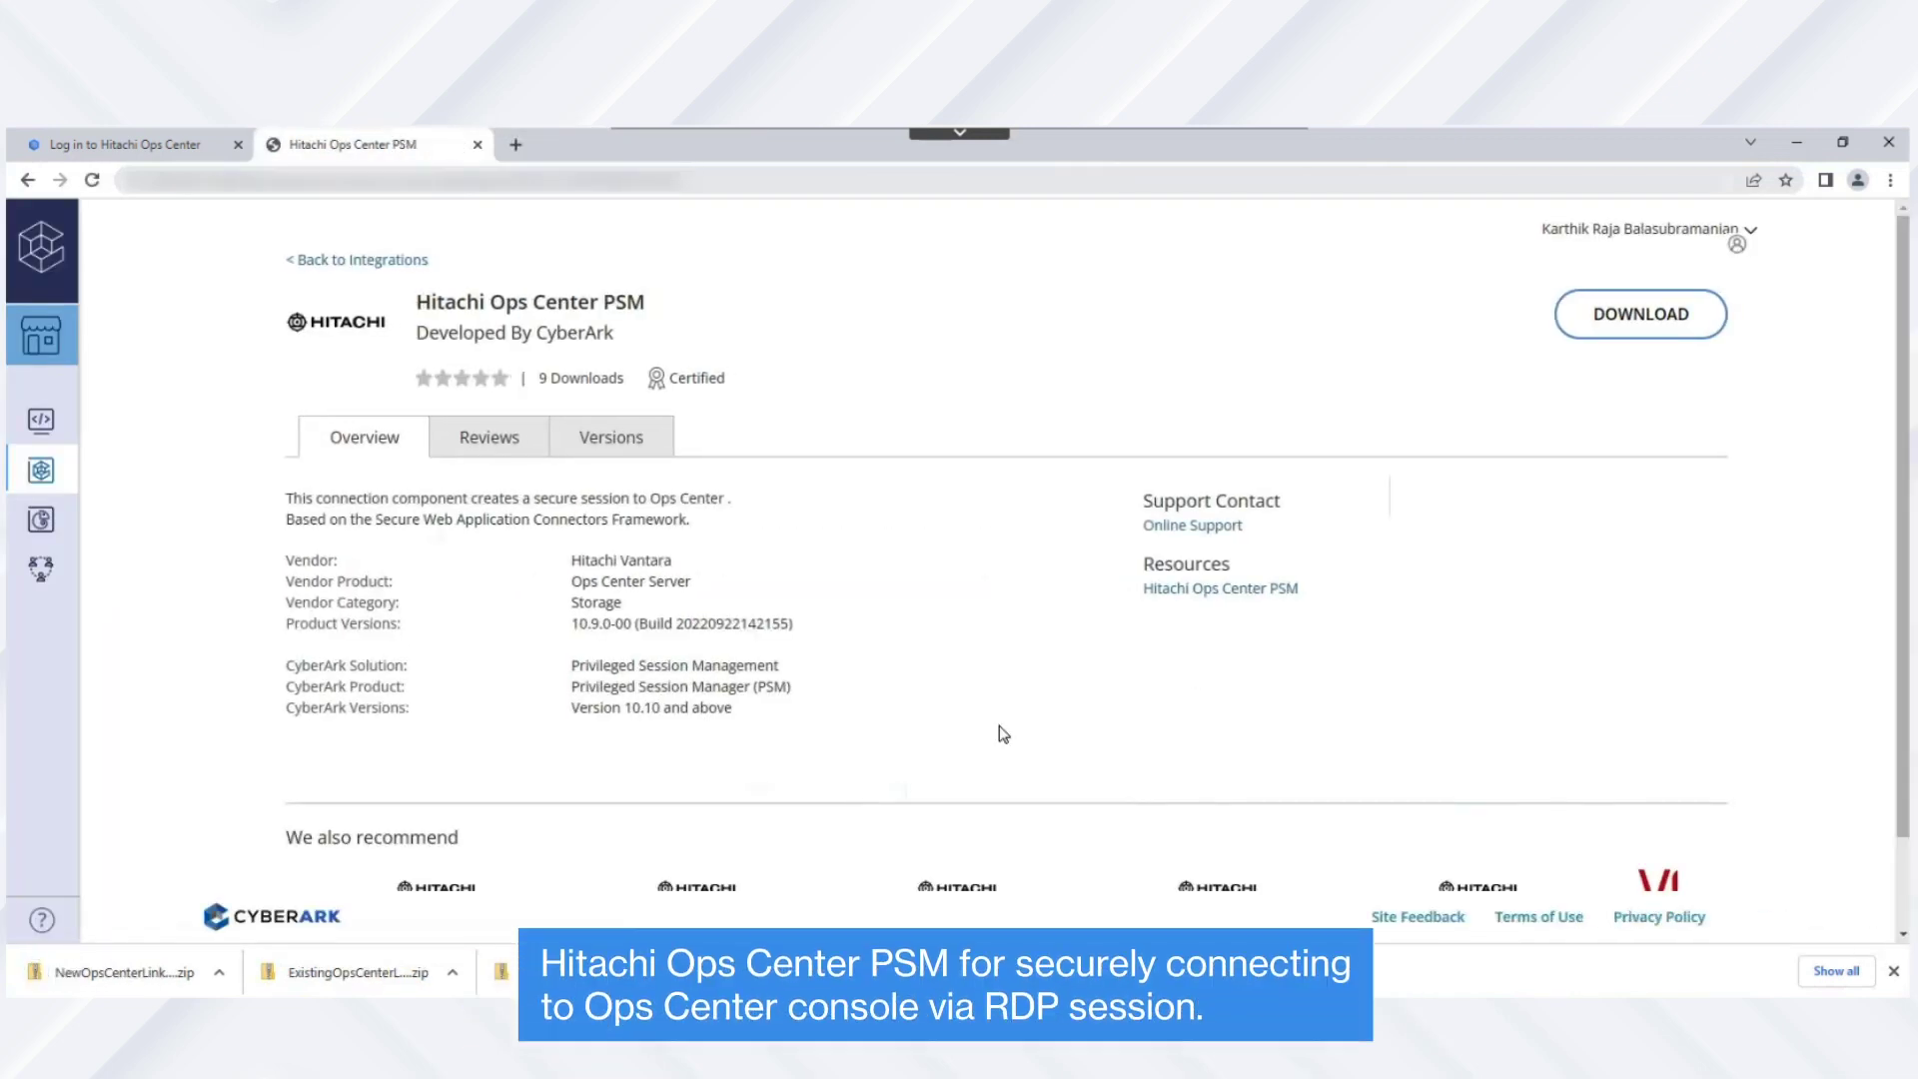
Download the Hitachi Ops Center PSM component and begin importing a platform plugin.
click(1639, 313)
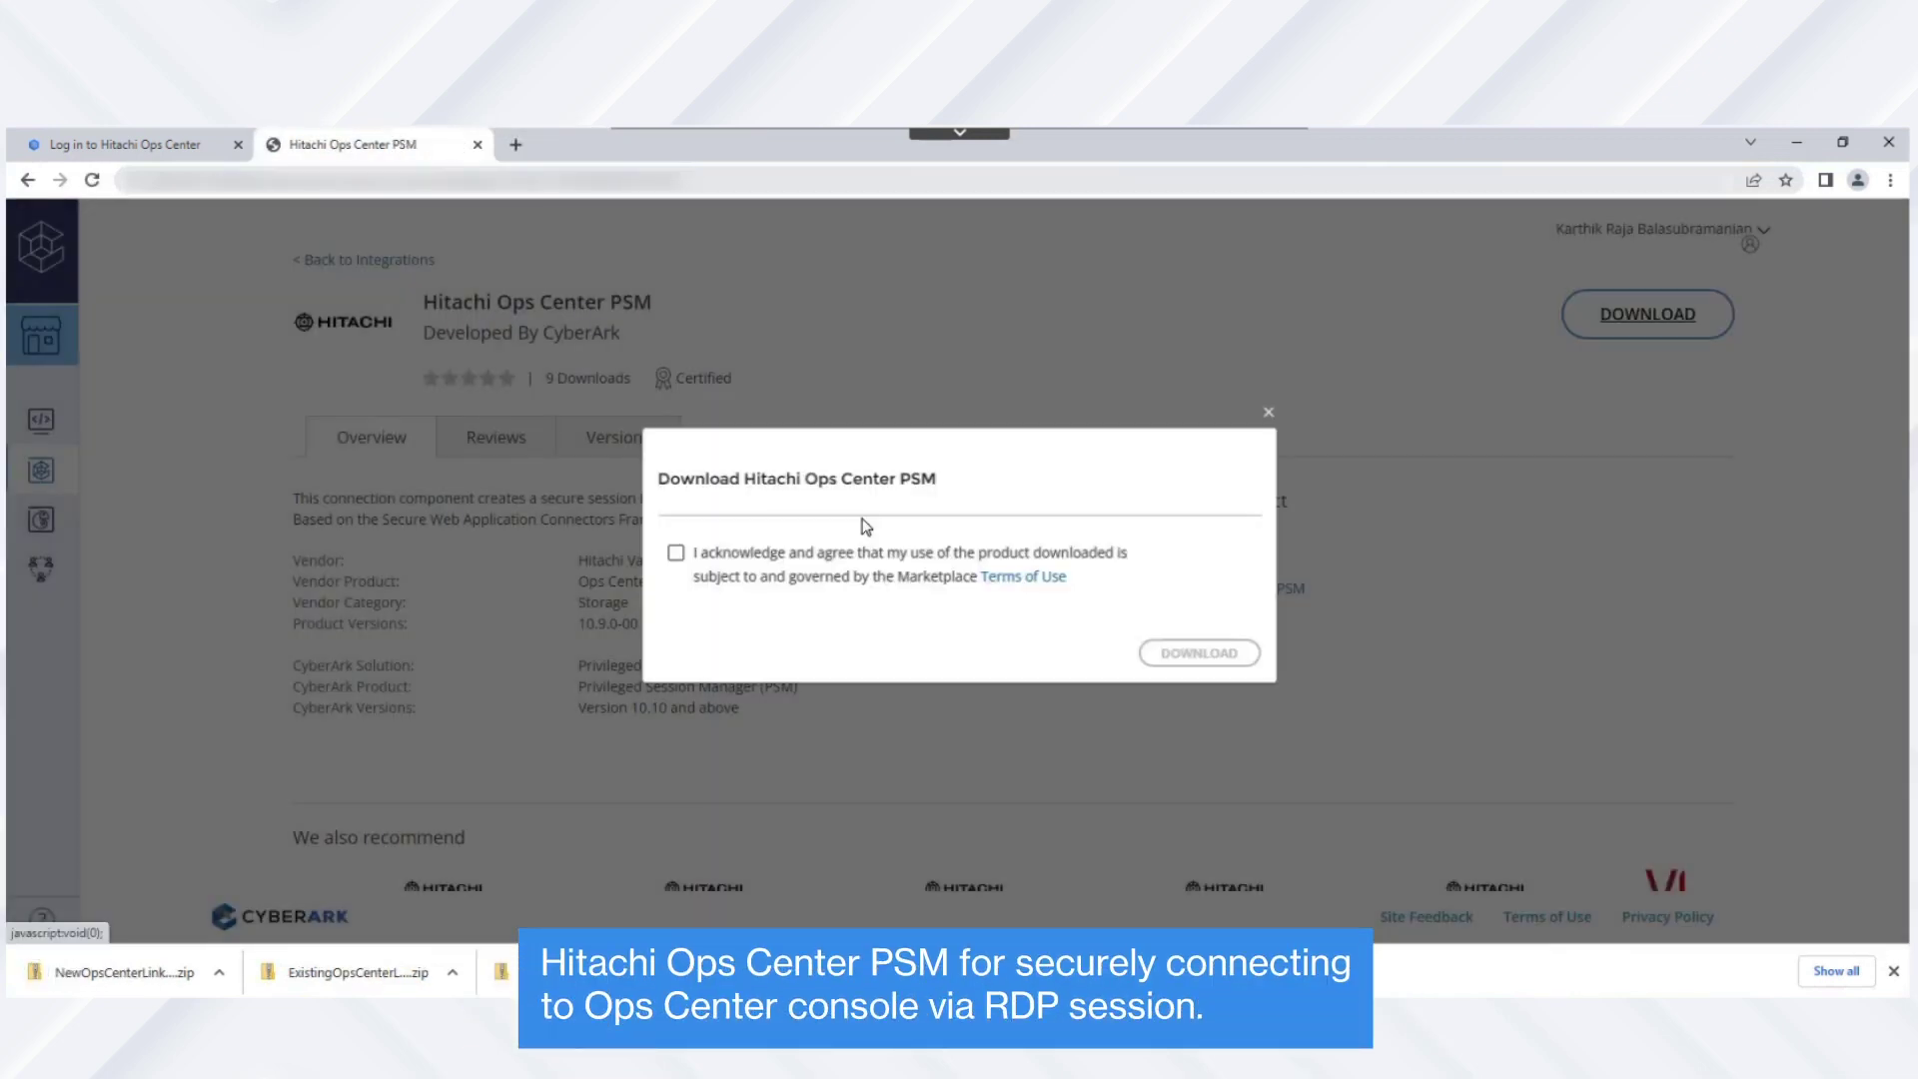
click(682, 552)
click(1199, 652)
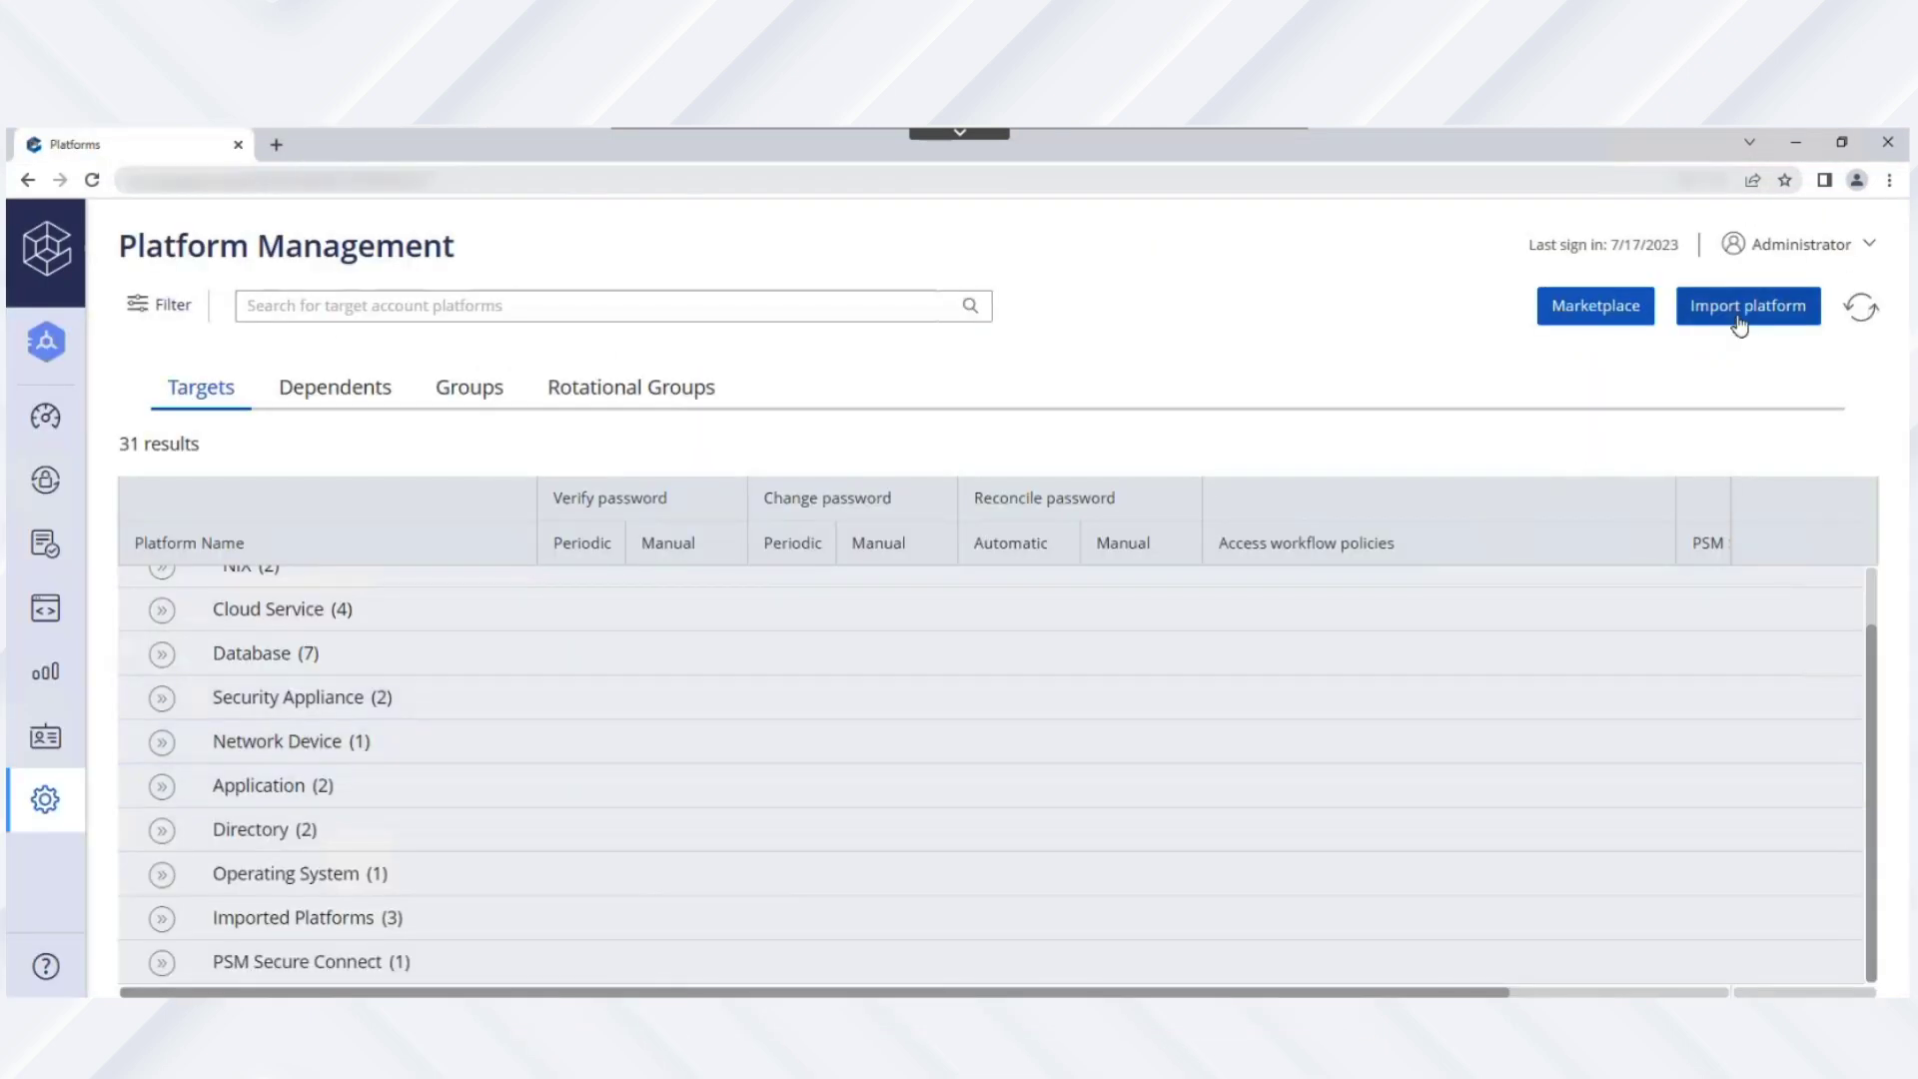
click(1739, 310)
Import the Ops Center API plugin zip and a second Hitachi plugin zip.
click(1204, 613)
click(1683, 927)
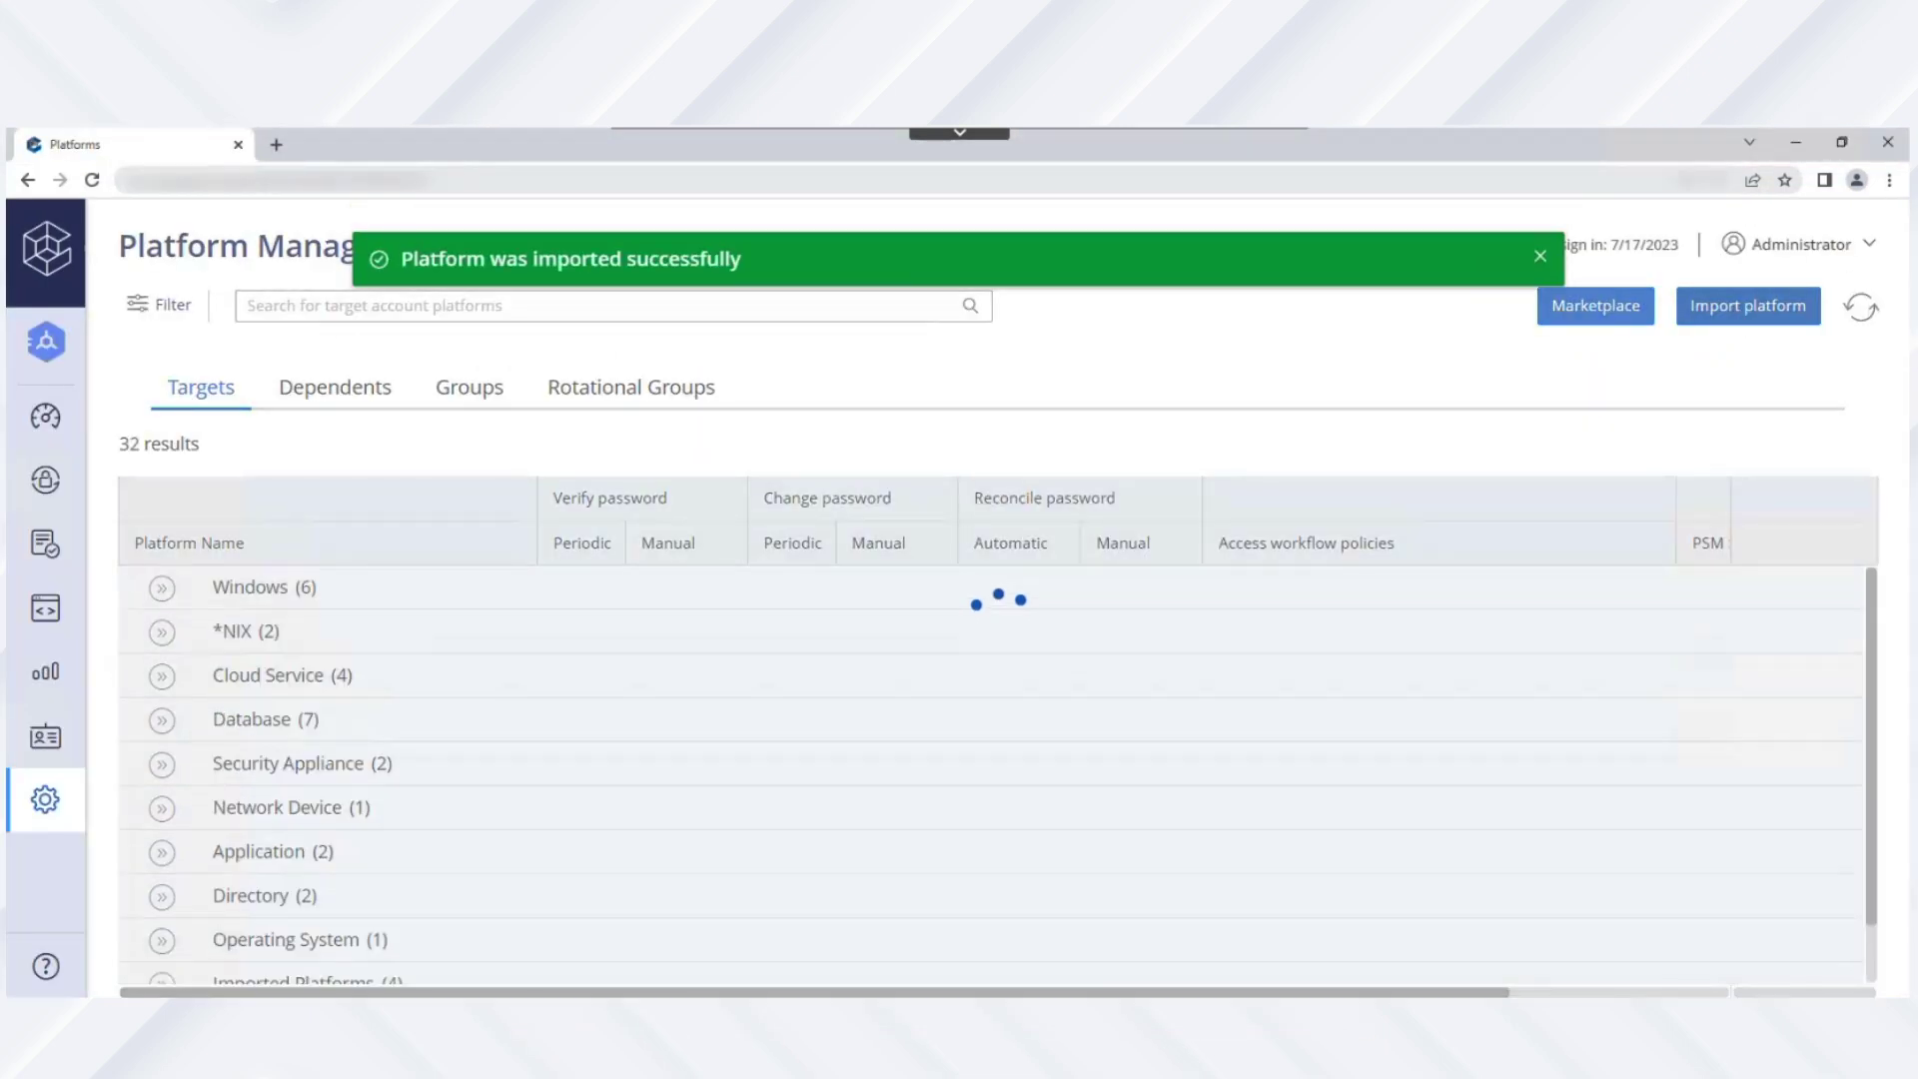
click(1704, 310)
click(1204, 625)
click(1694, 925)
Import the ExistingOpsCenterLinkPlugin and one more plugin, then view the imported platforms.
click(1760, 312)
click(1208, 592)
click(1698, 928)
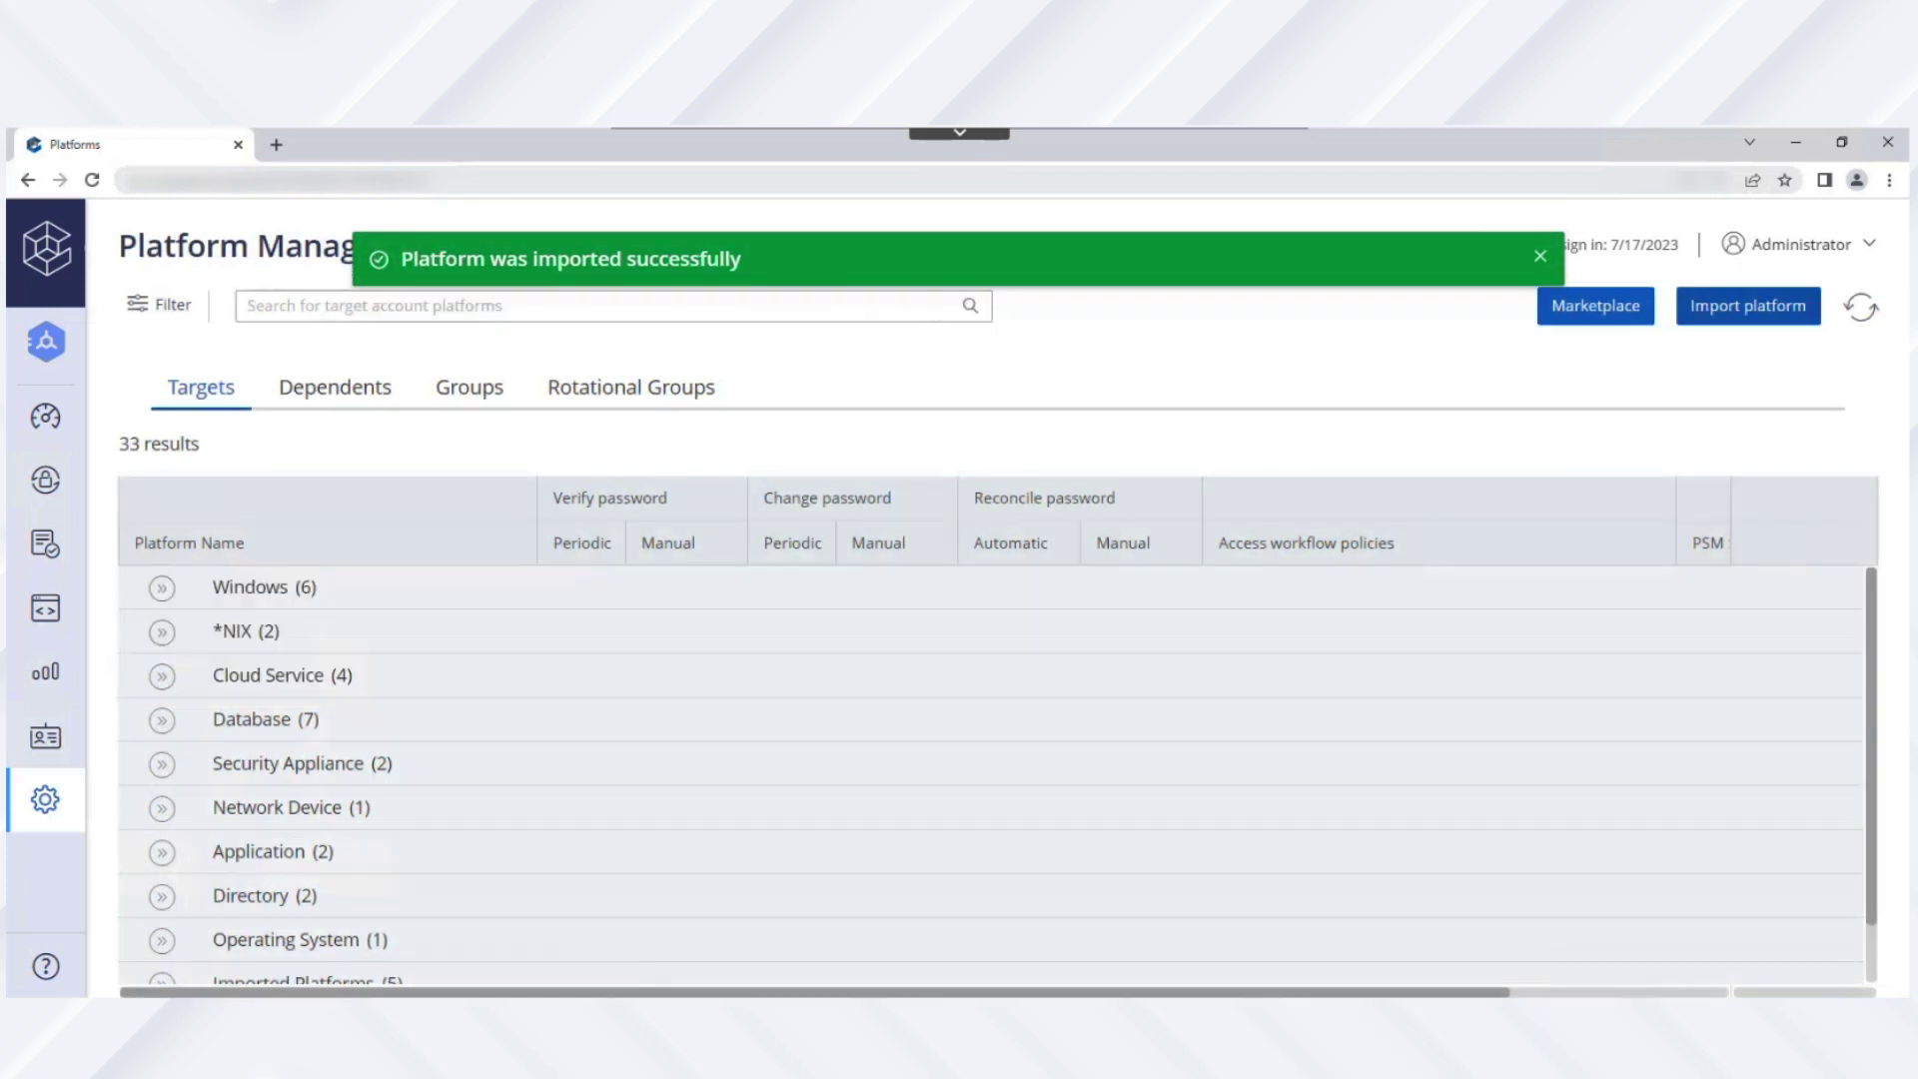
click(1749, 306)
click(1209, 659)
click(1699, 925)
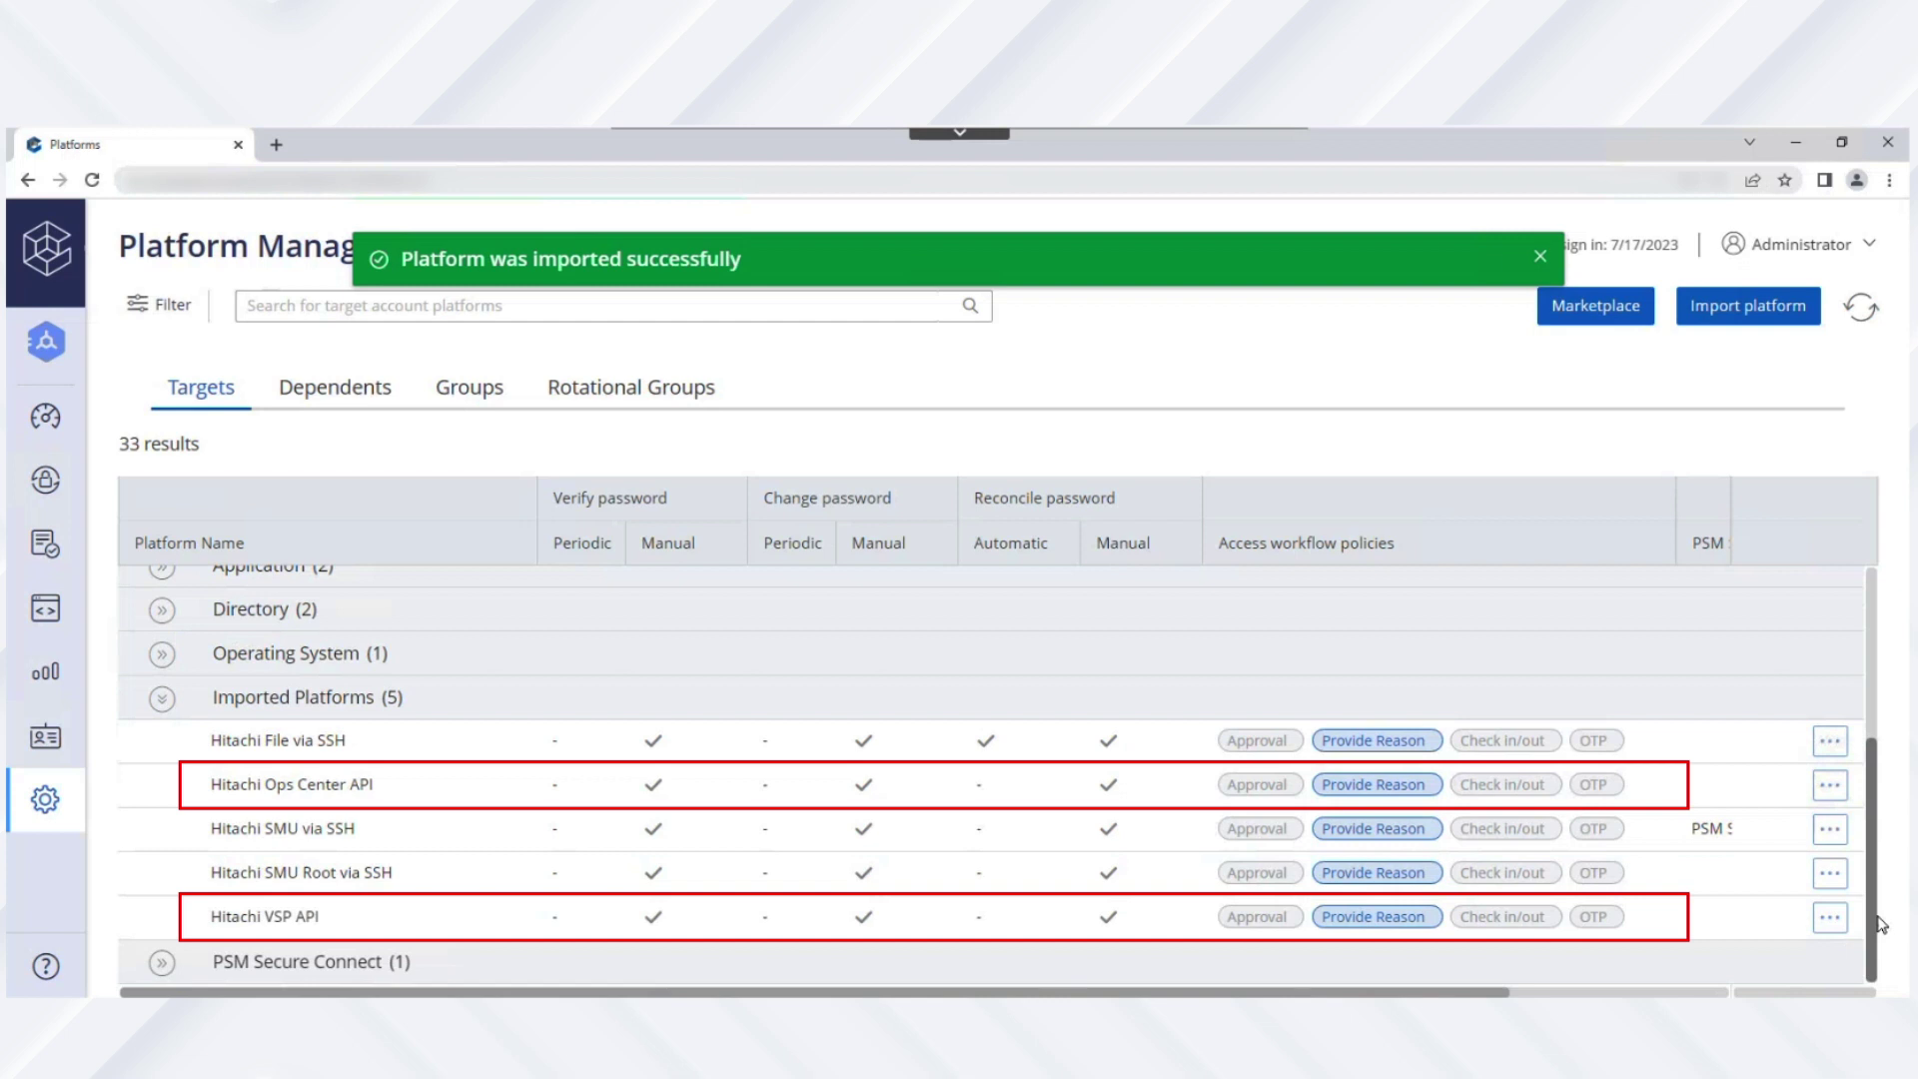
click(363, 394)
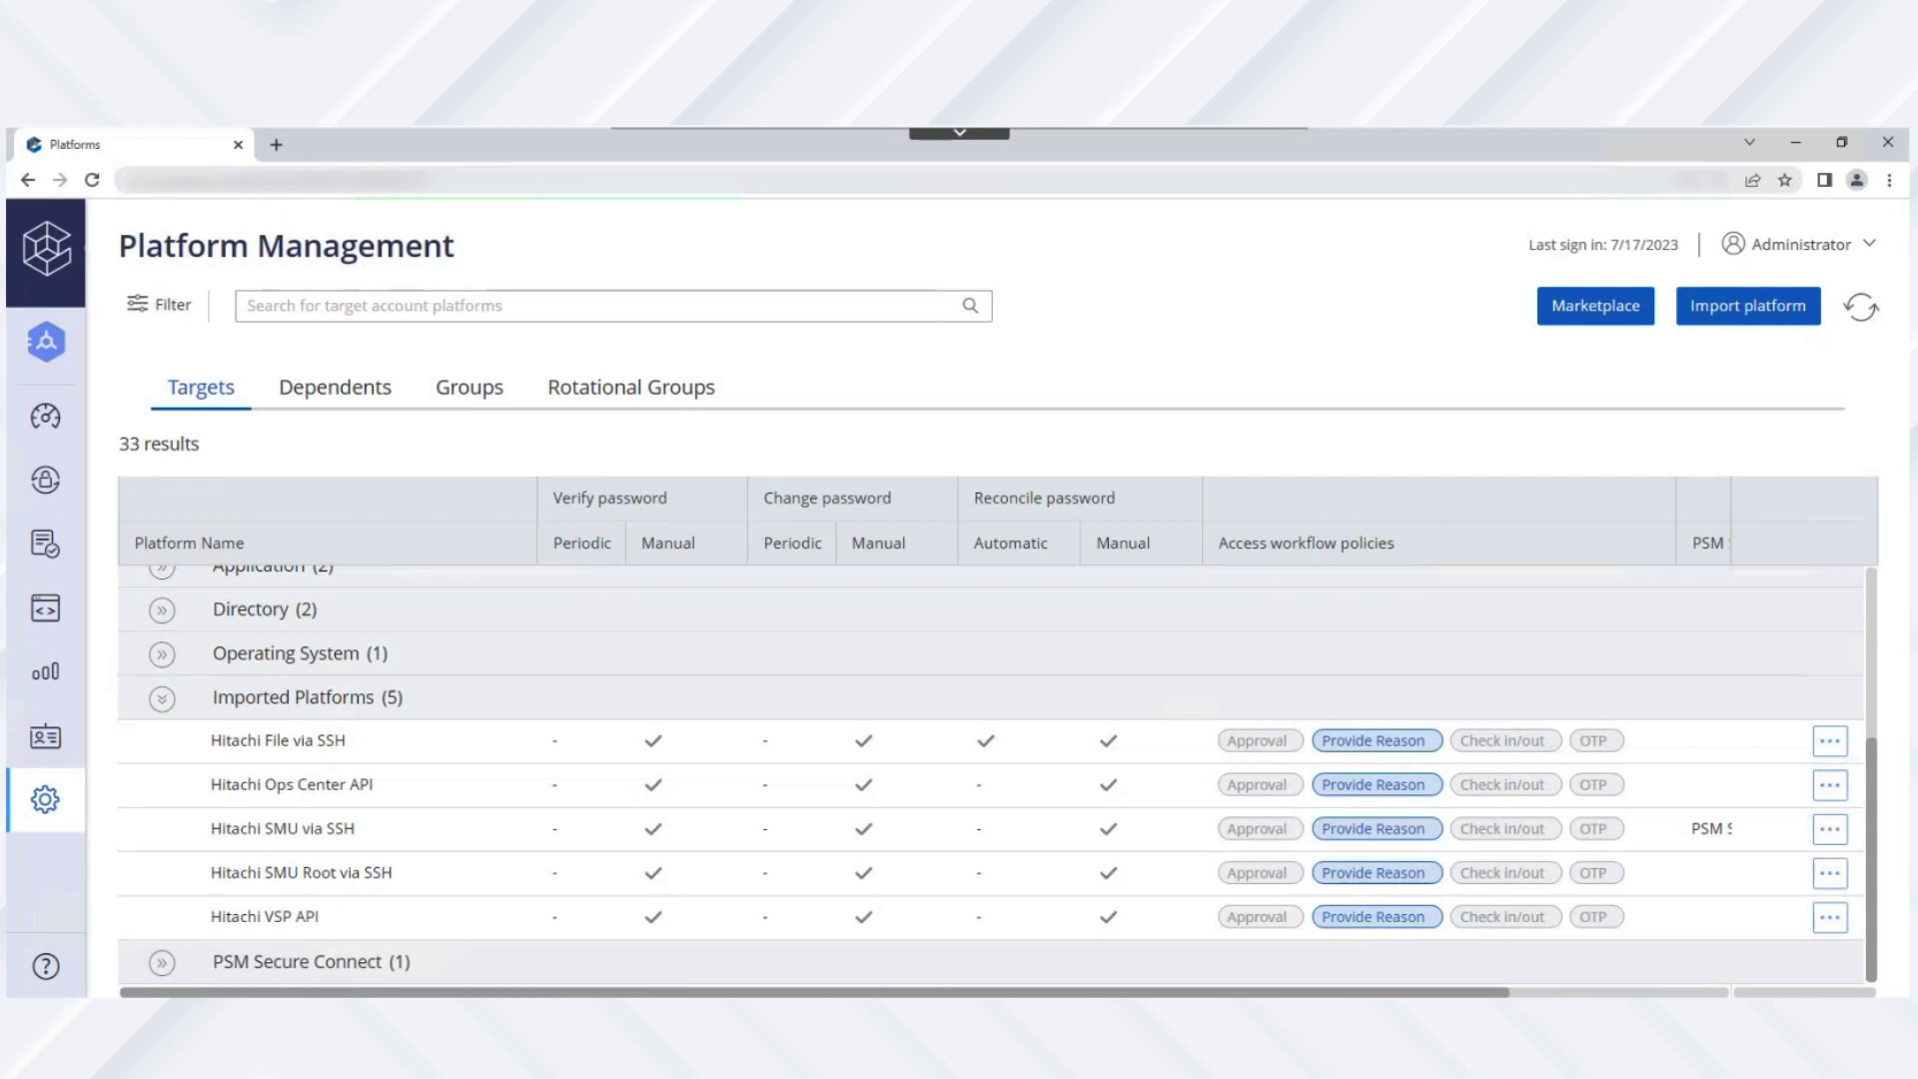
Set PerformPeriodicChange to Yes on the Hitachi Ops Center API platform and save.
click(1831, 784)
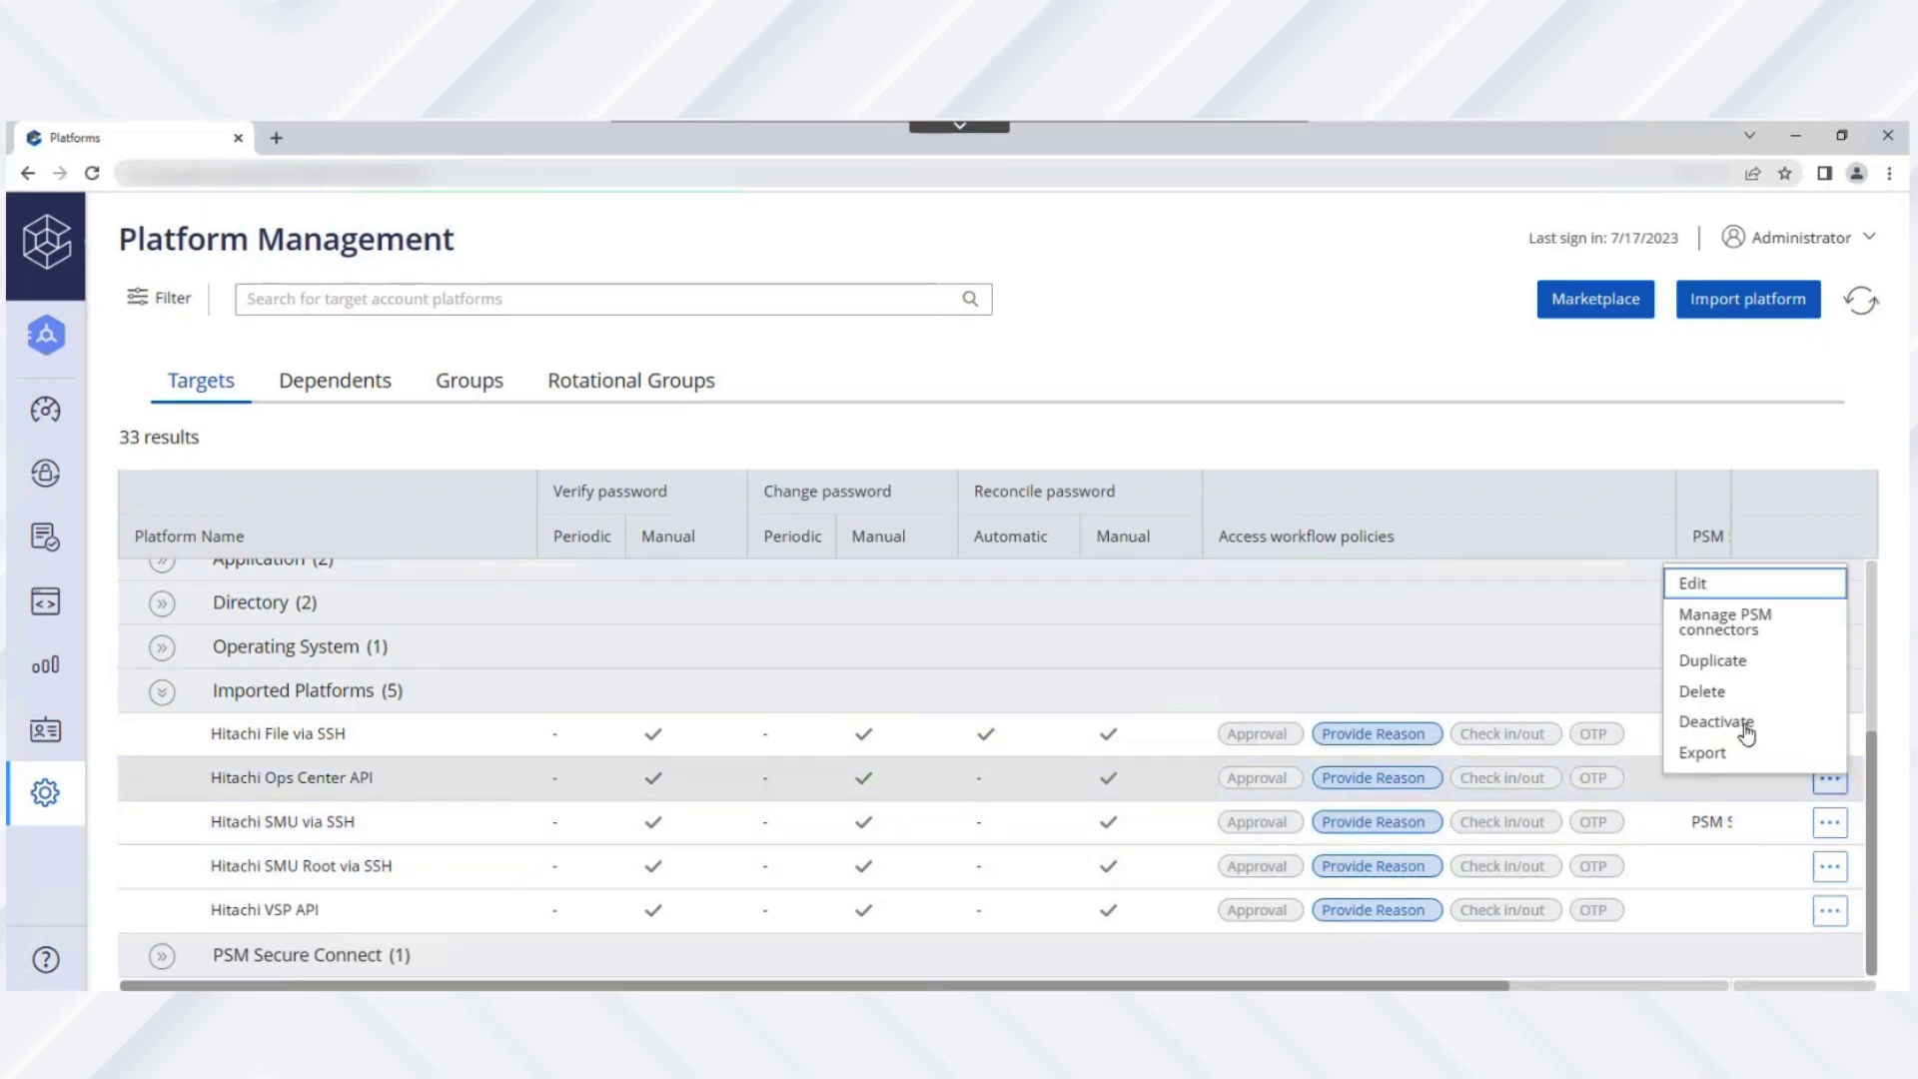
click(1698, 587)
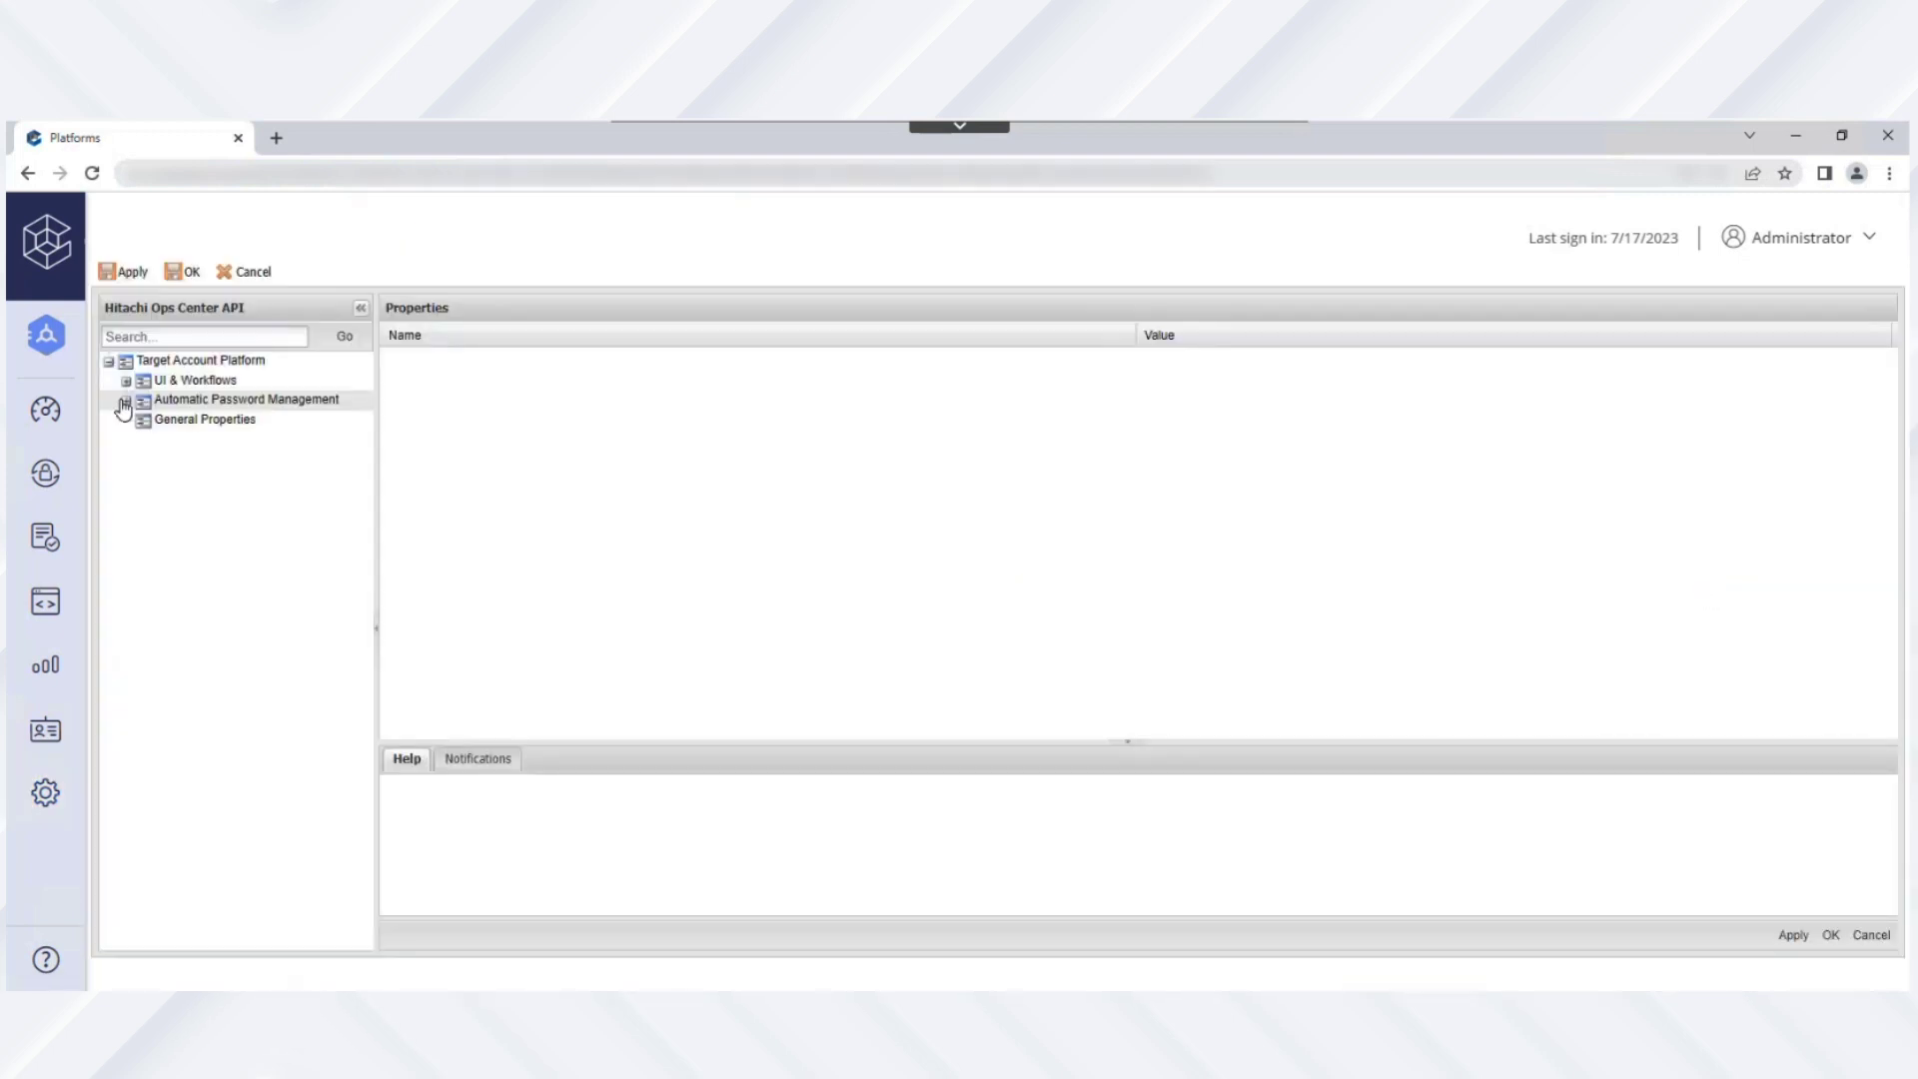
click(126, 401)
click(218, 482)
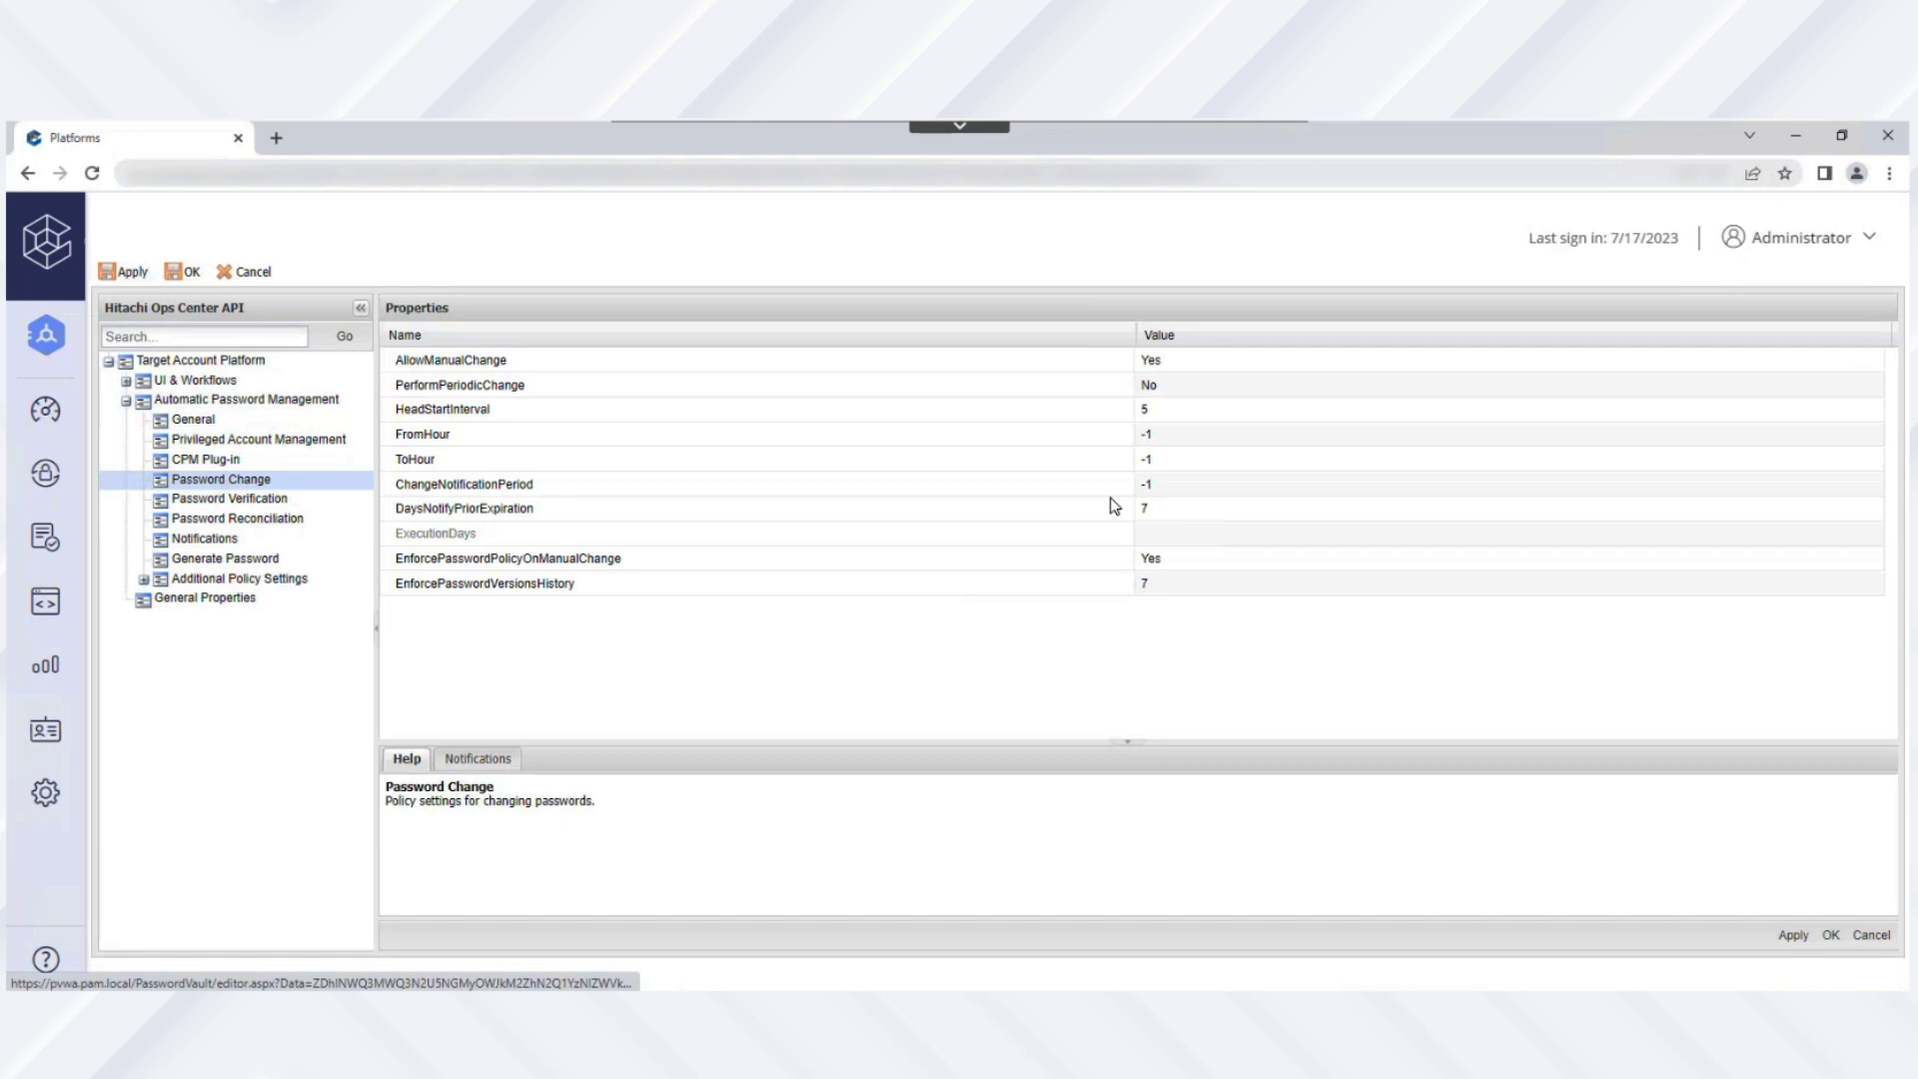
click(1864, 386)
click(1876, 387)
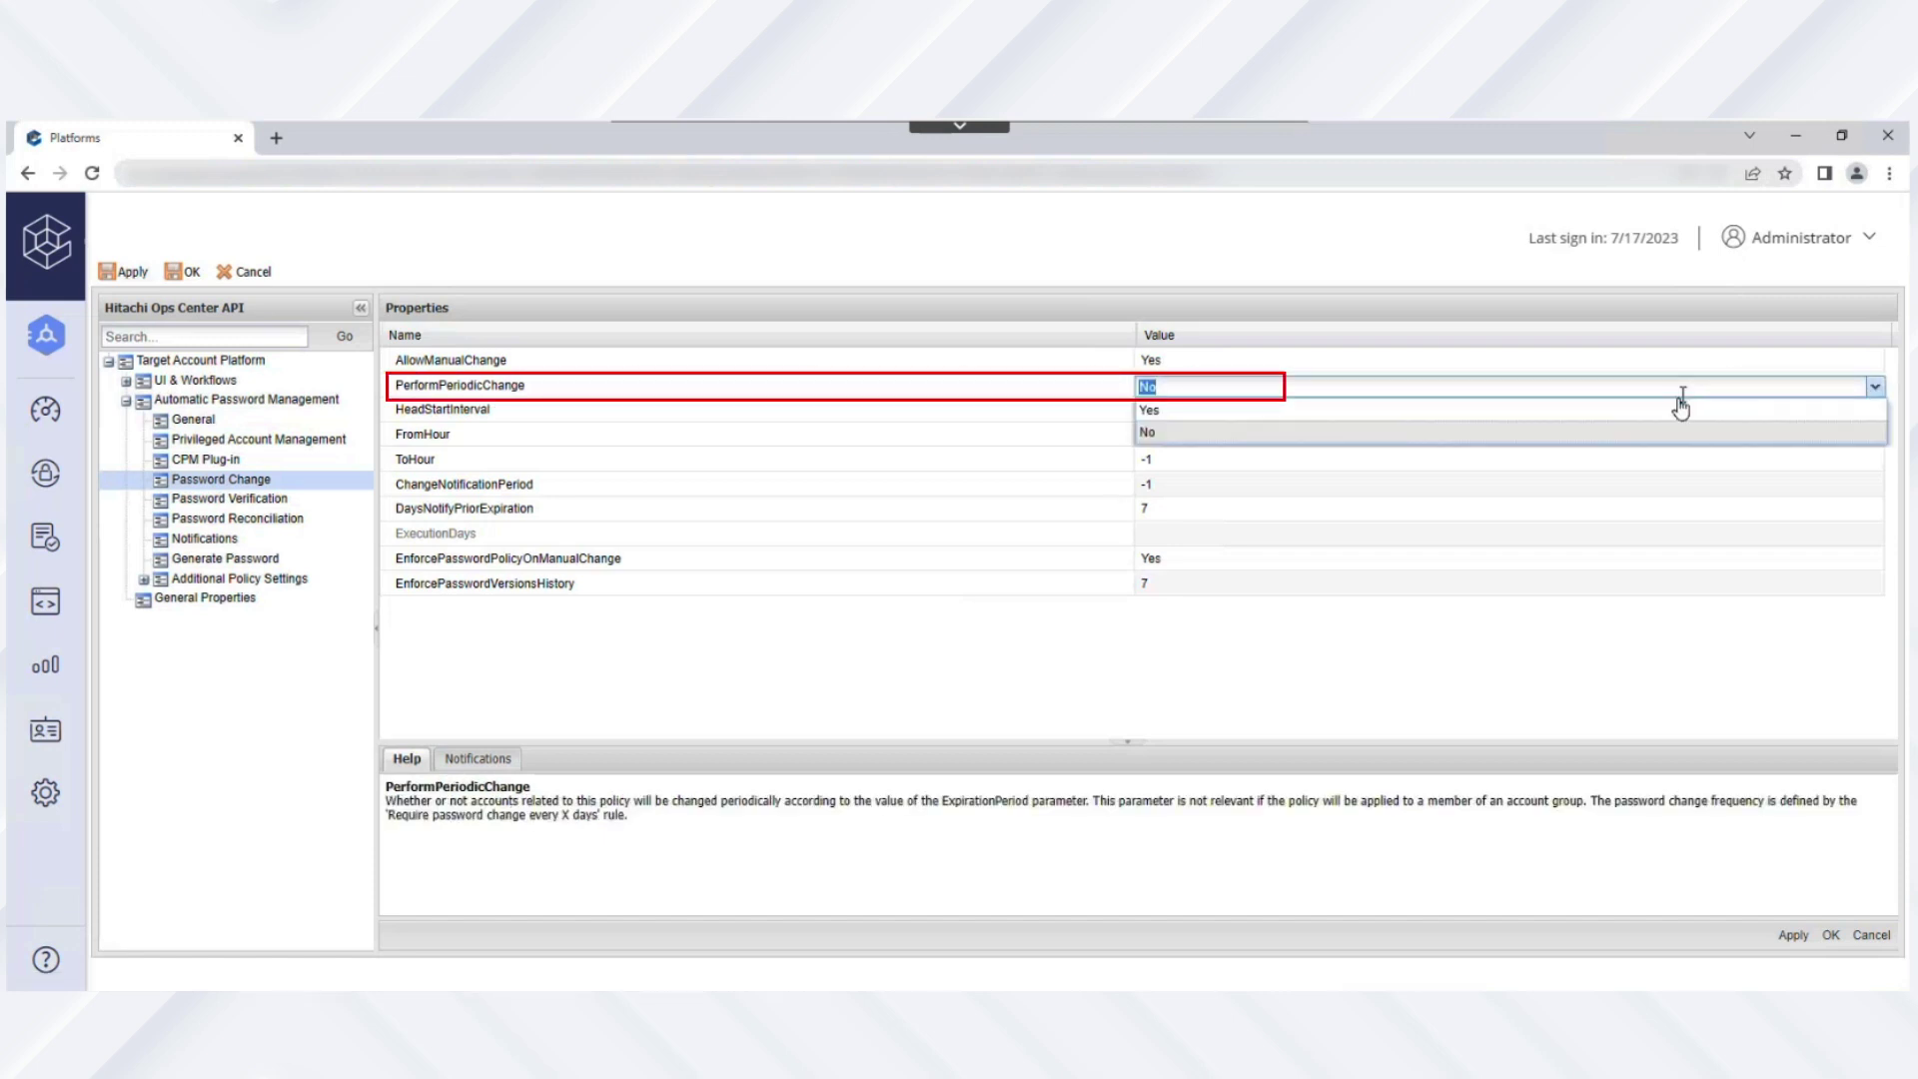
click(1682, 410)
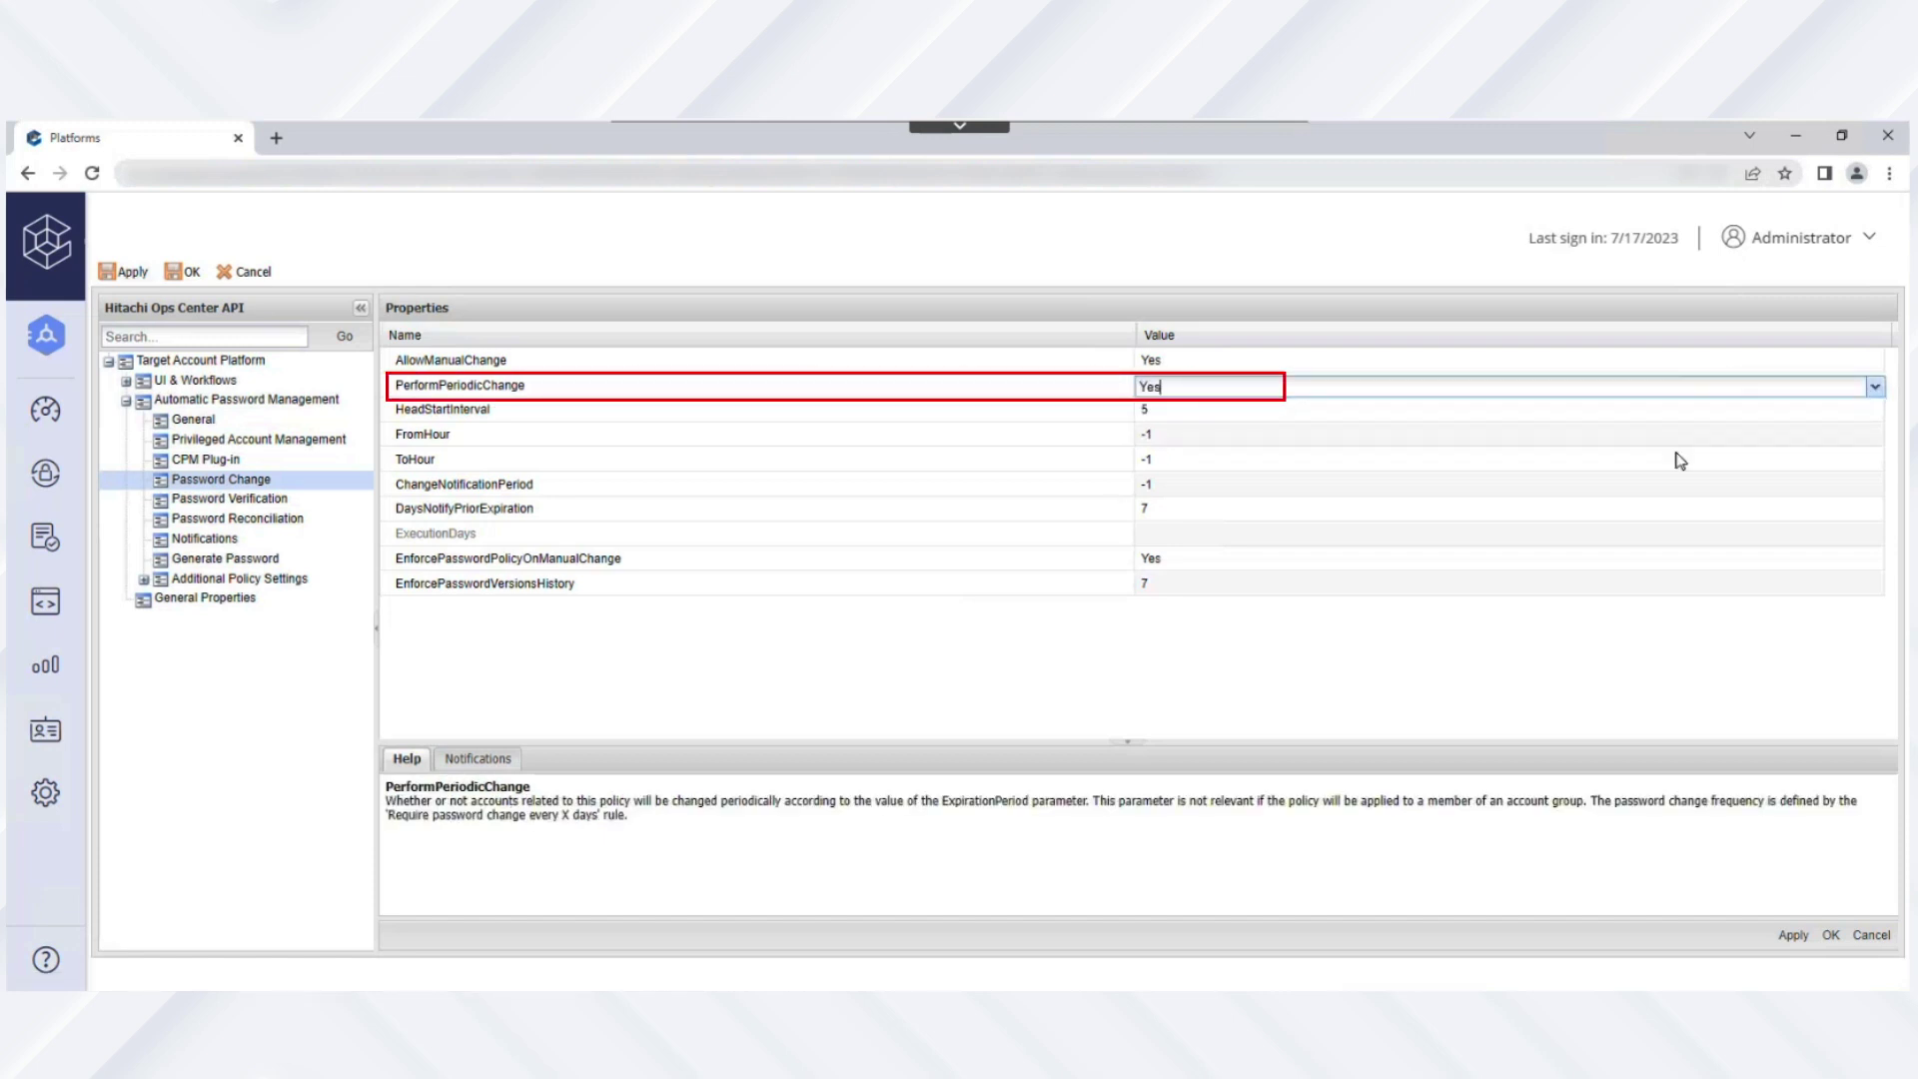
click(1792, 943)
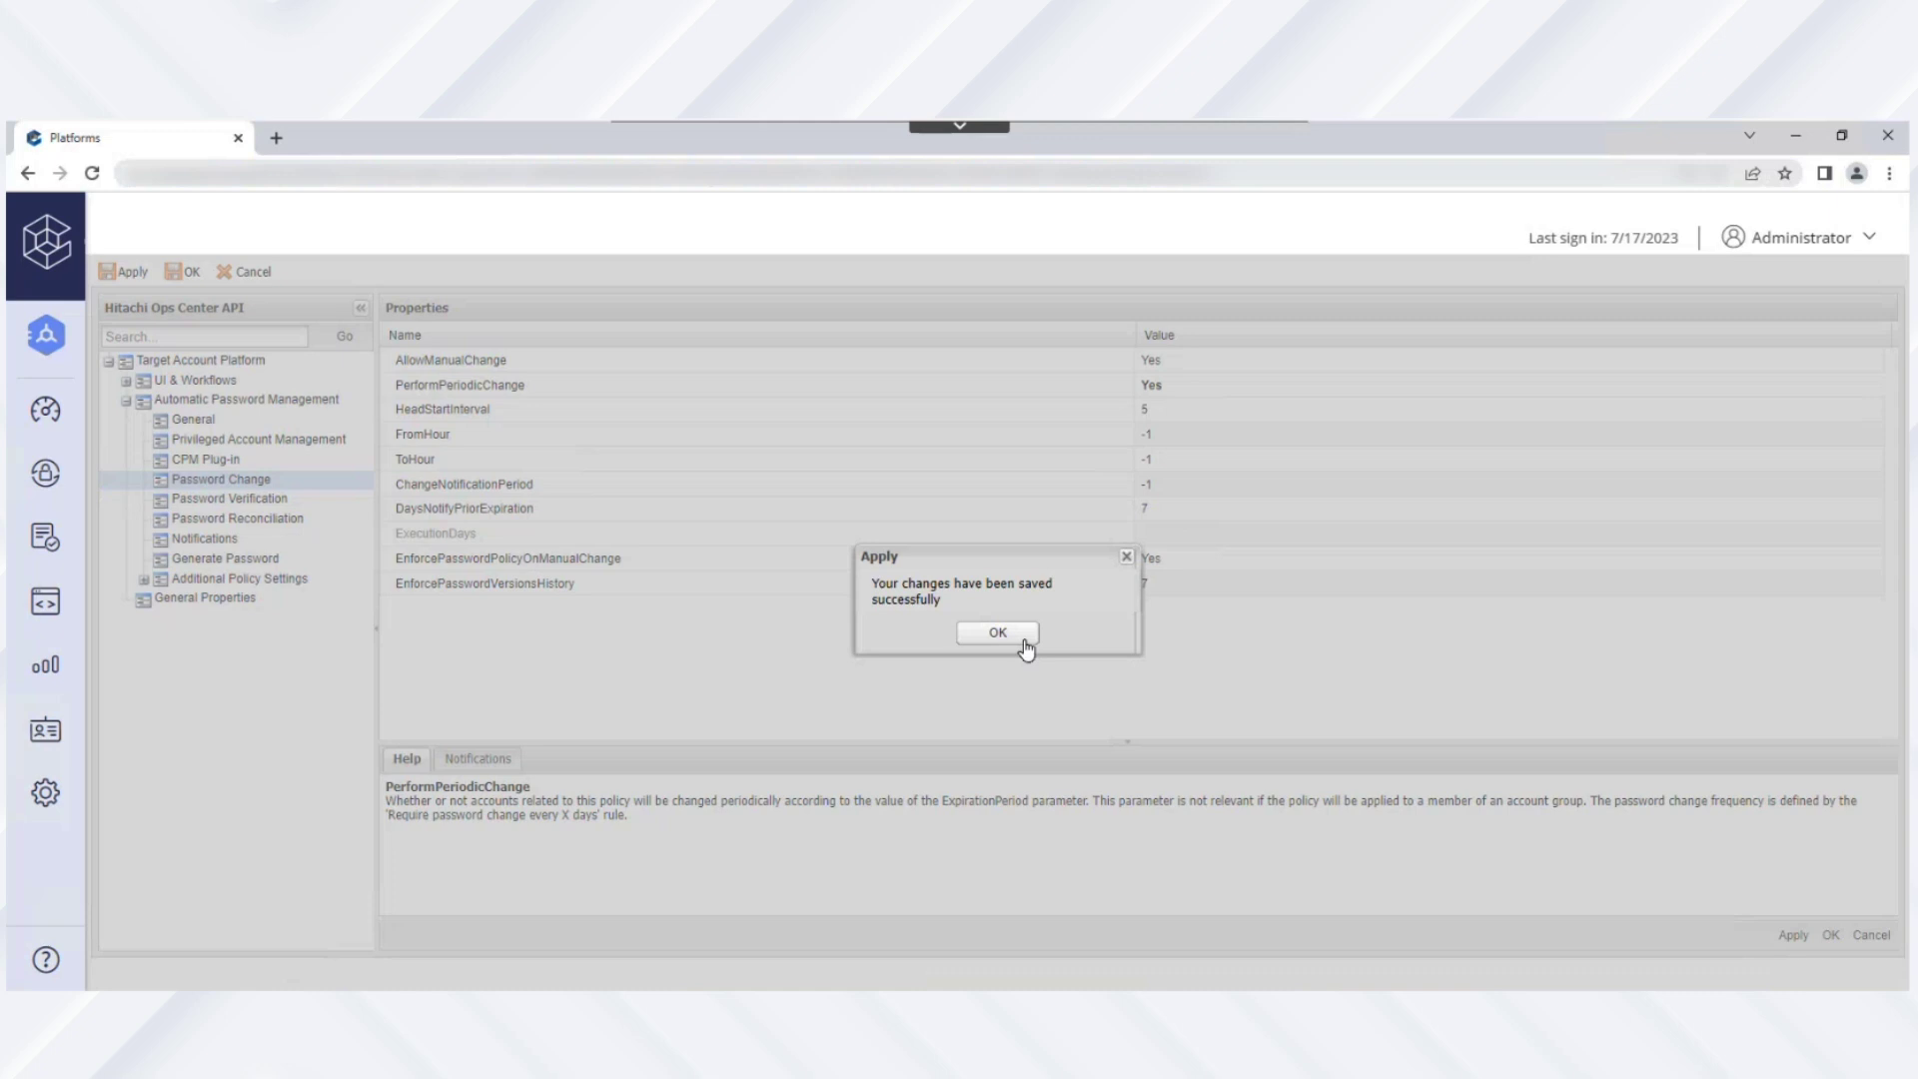
click(1022, 637)
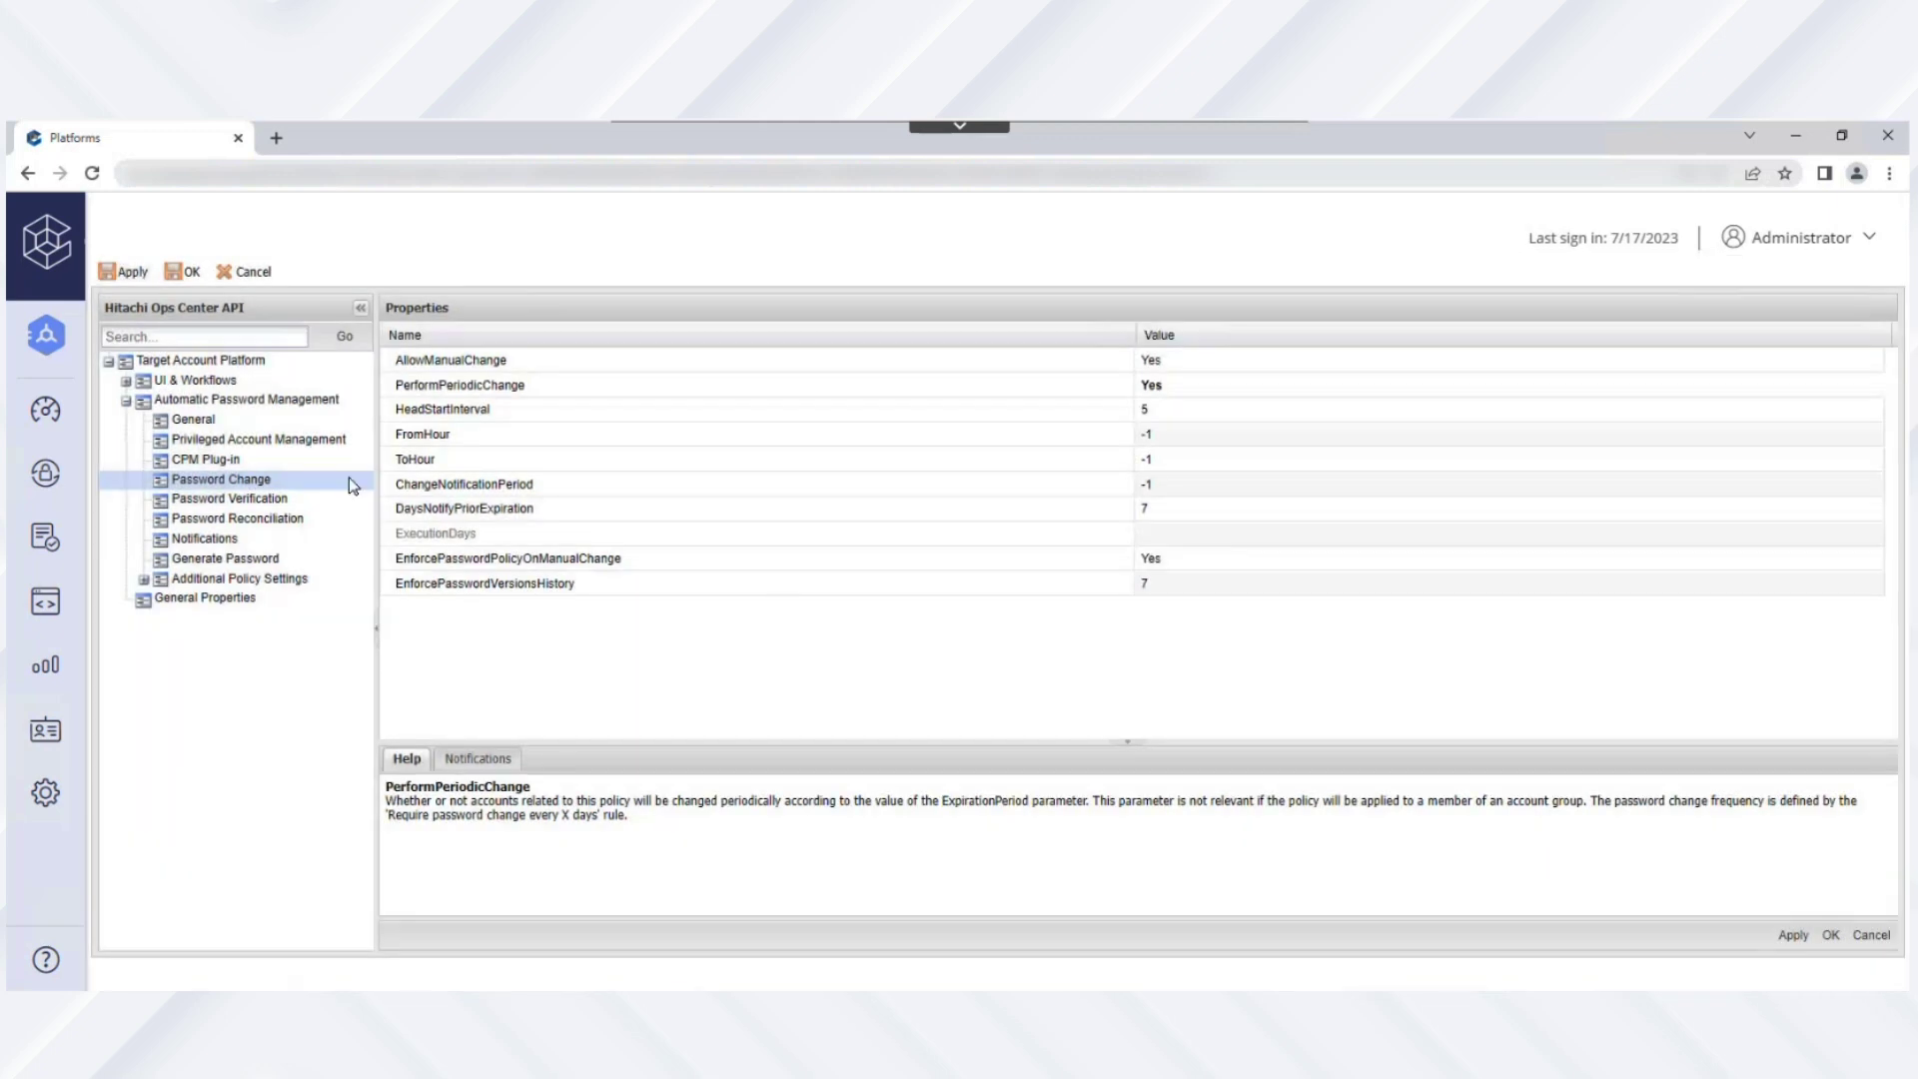
Set periodic password verification to Yes in Password Verification and save.
click(268, 502)
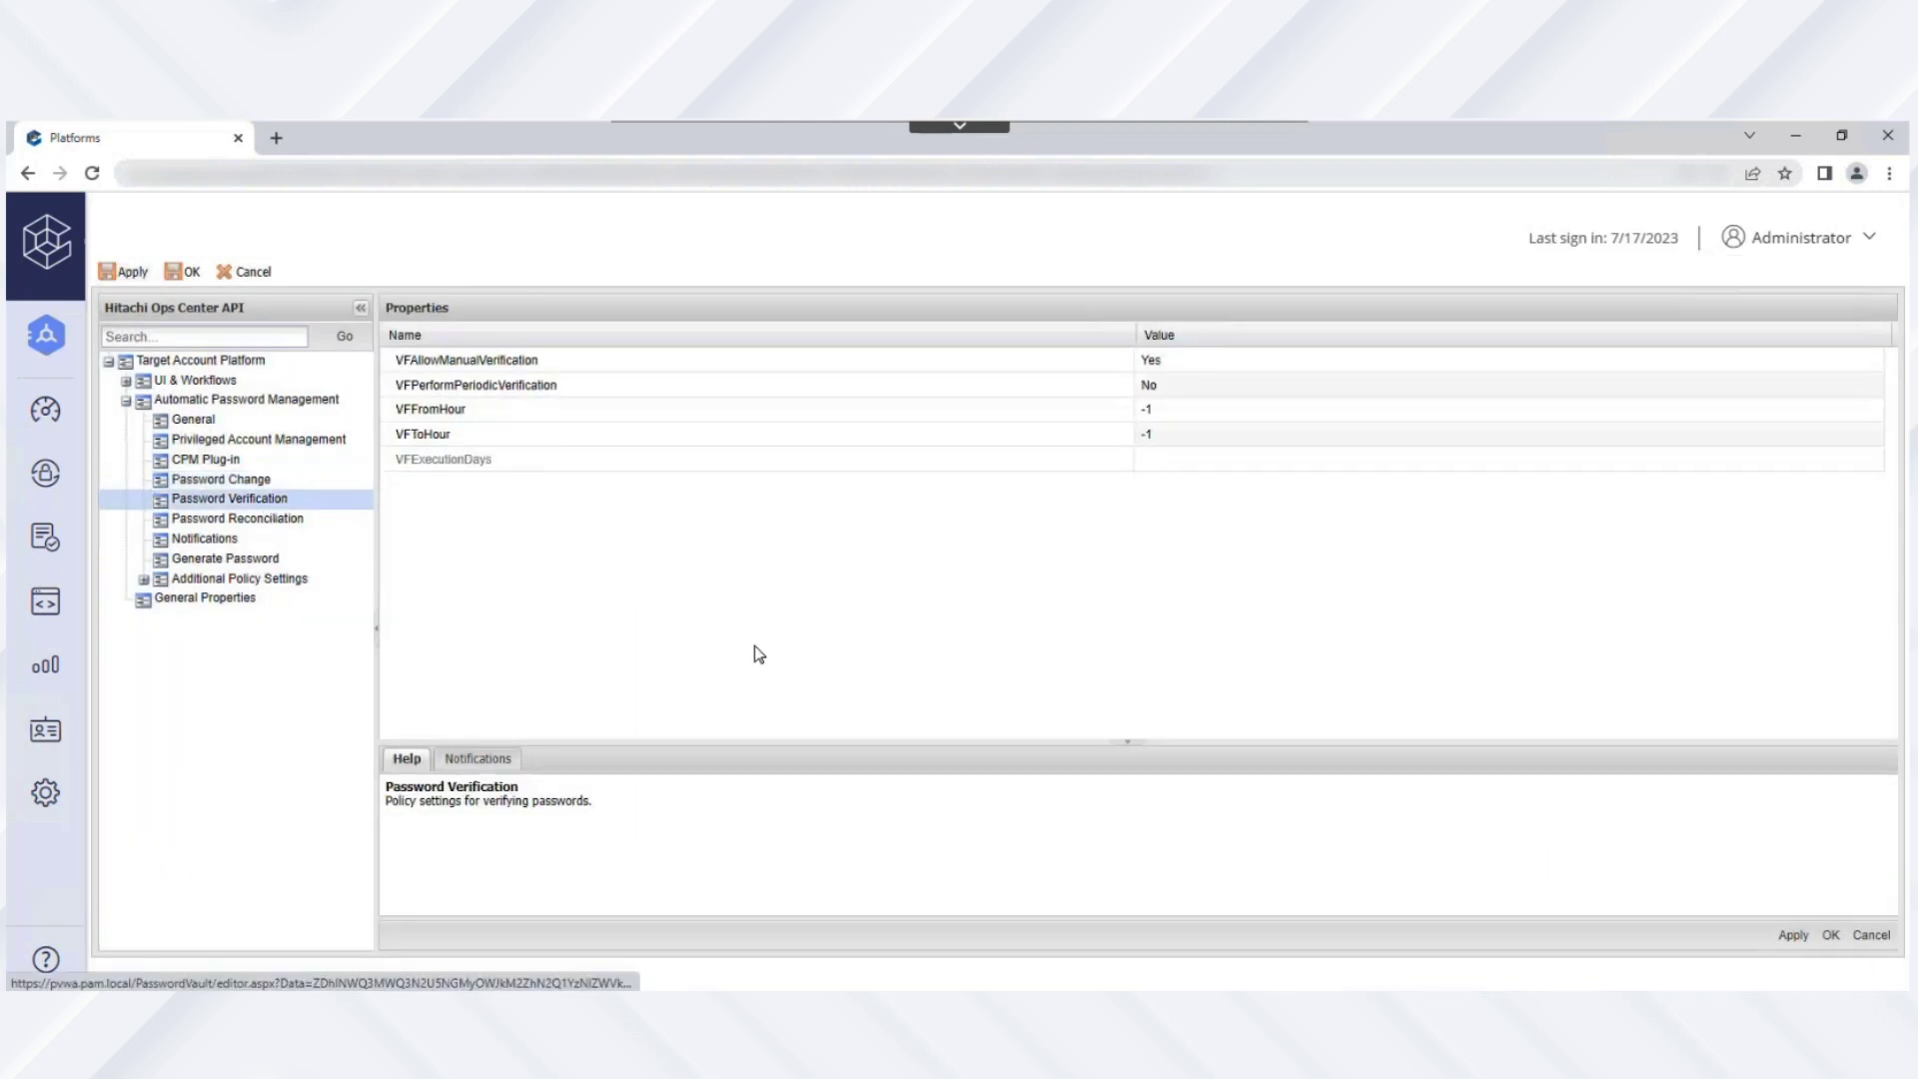
click(1872, 390)
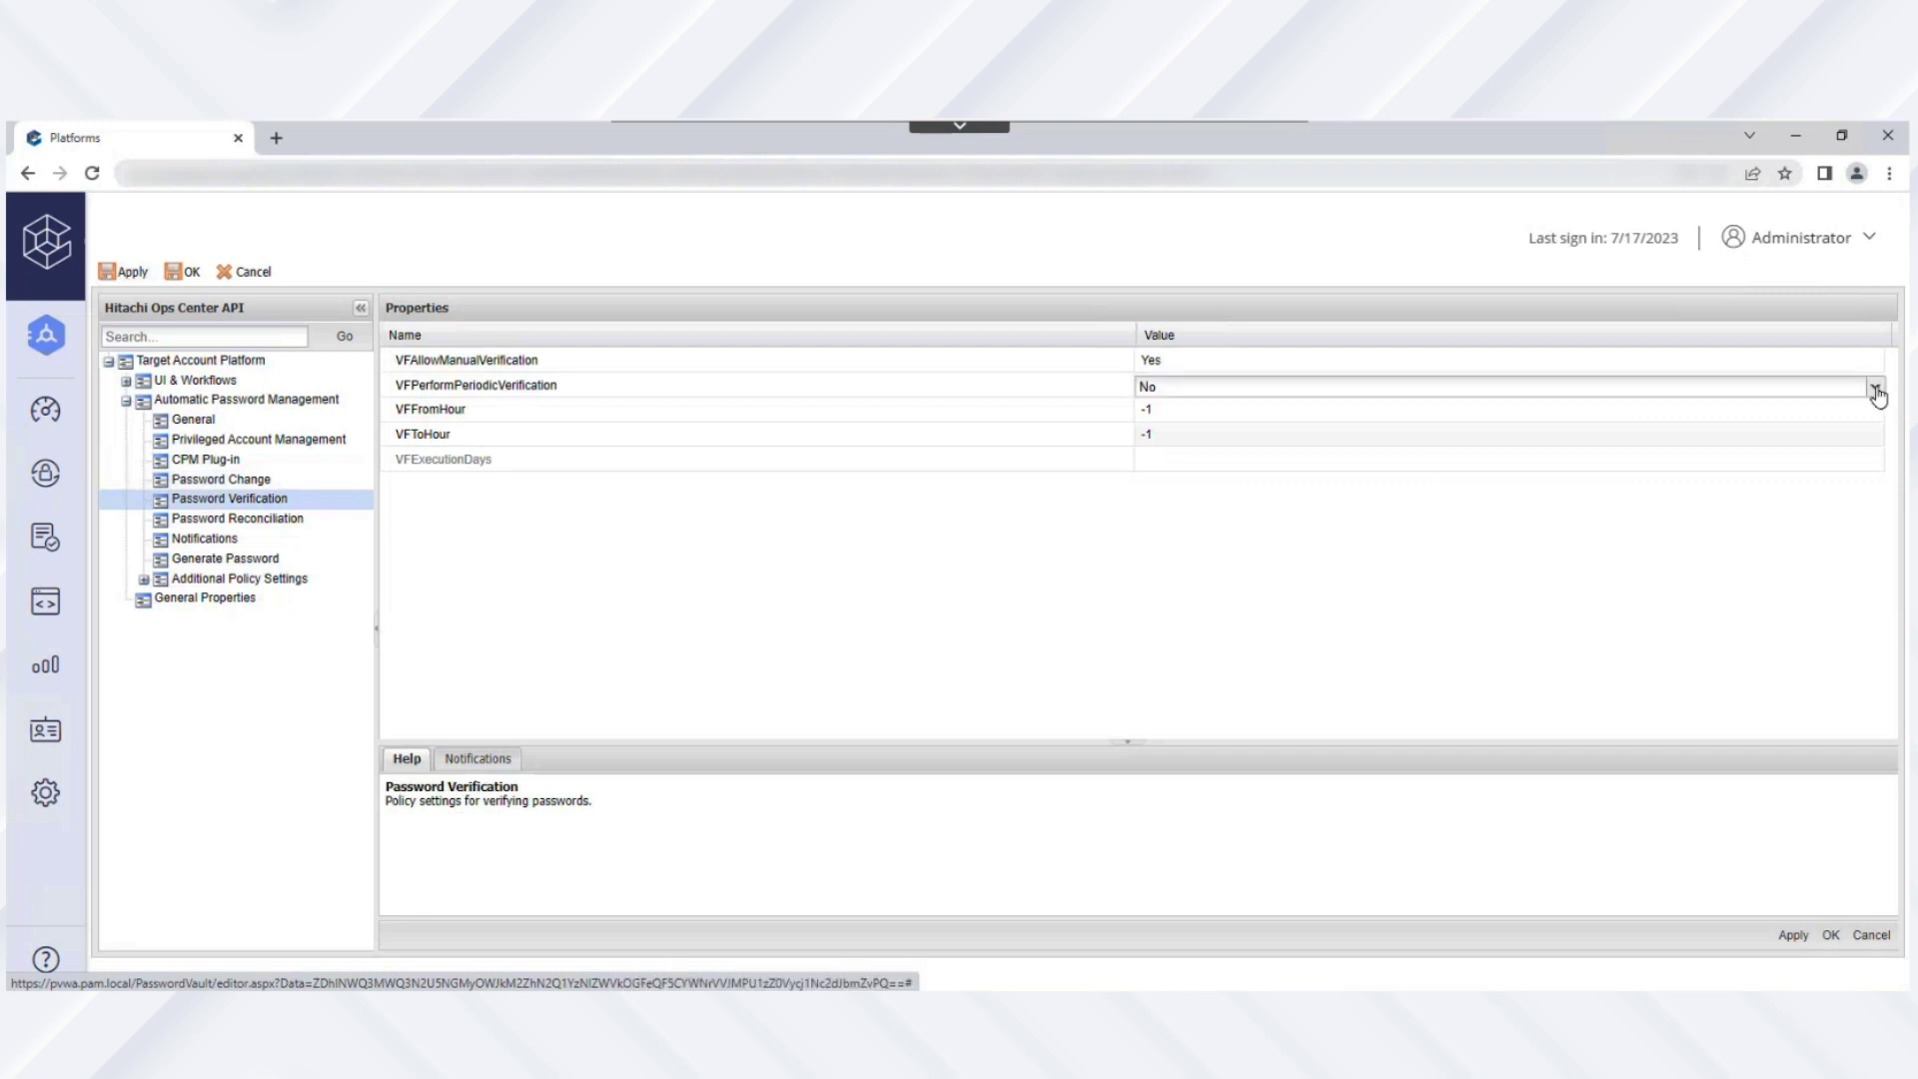
click(1438, 387)
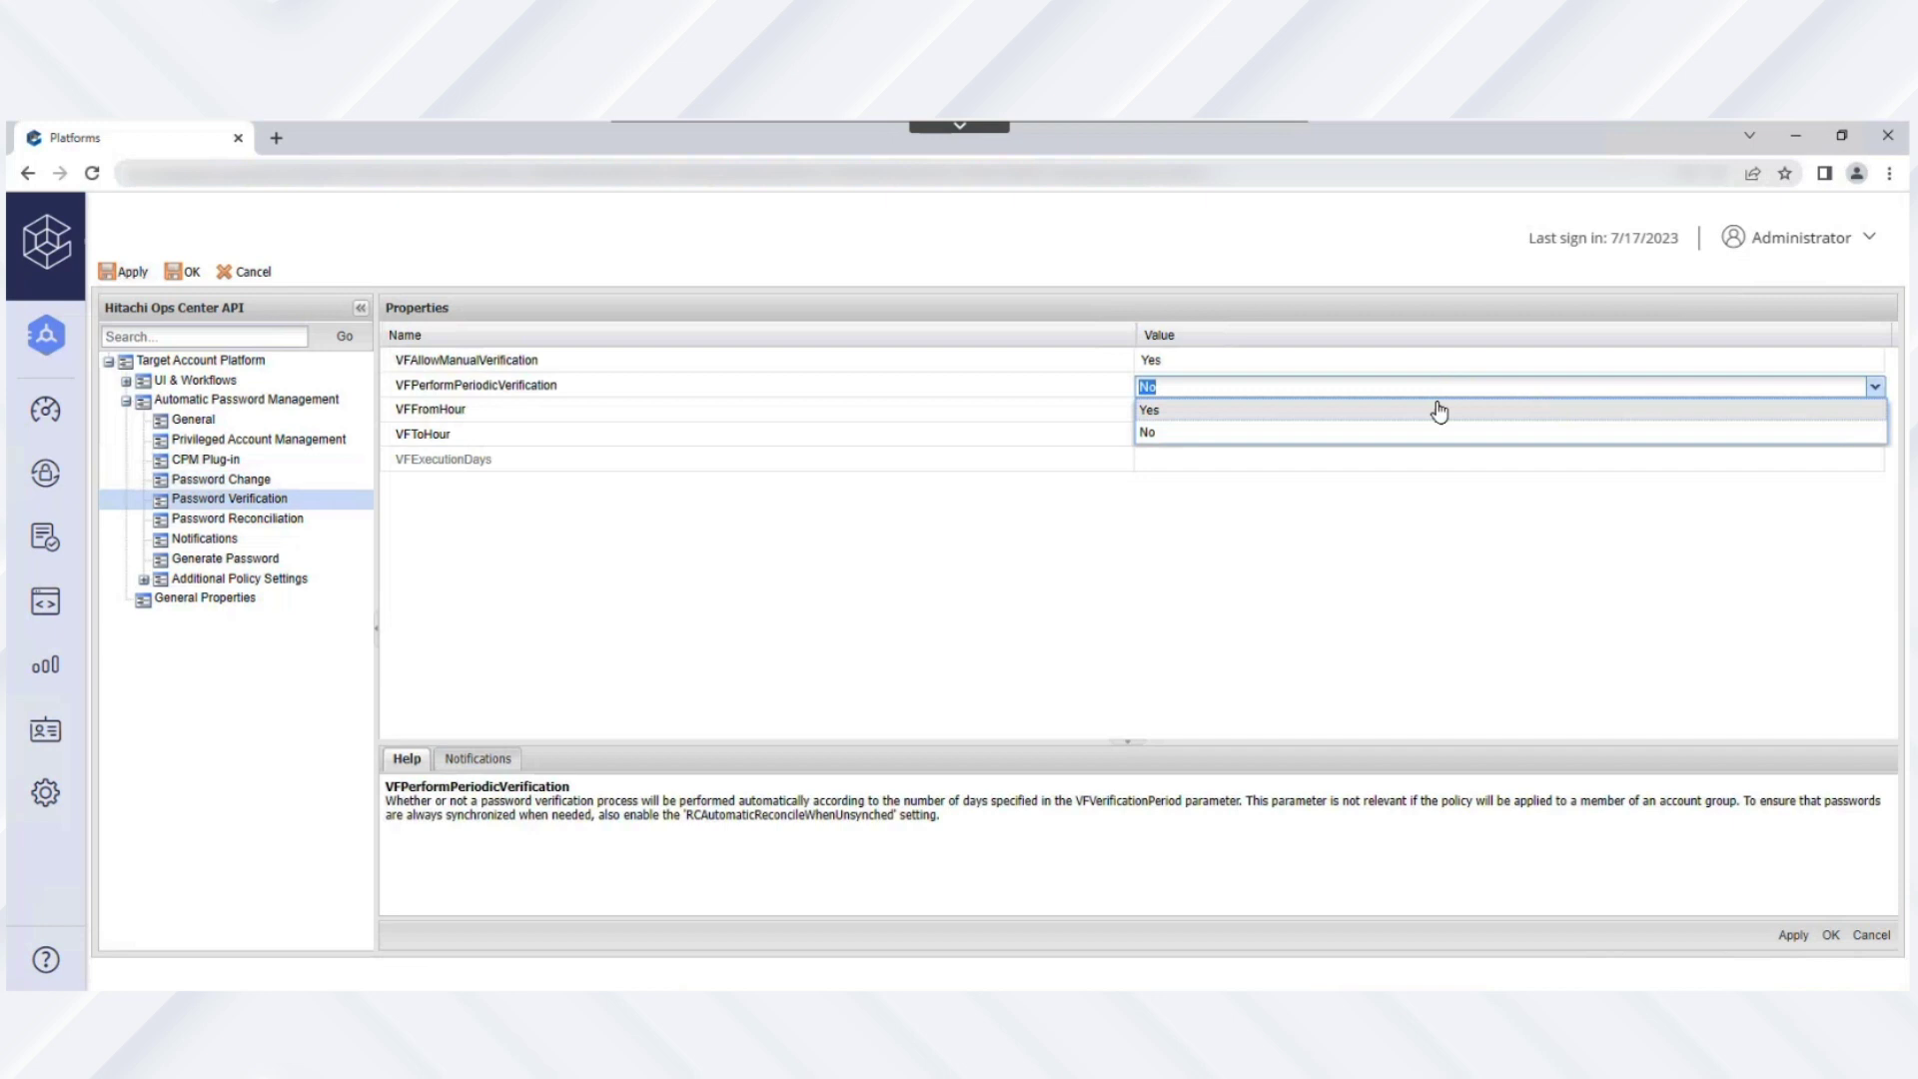
click(1439, 410)
click(1786, 936)
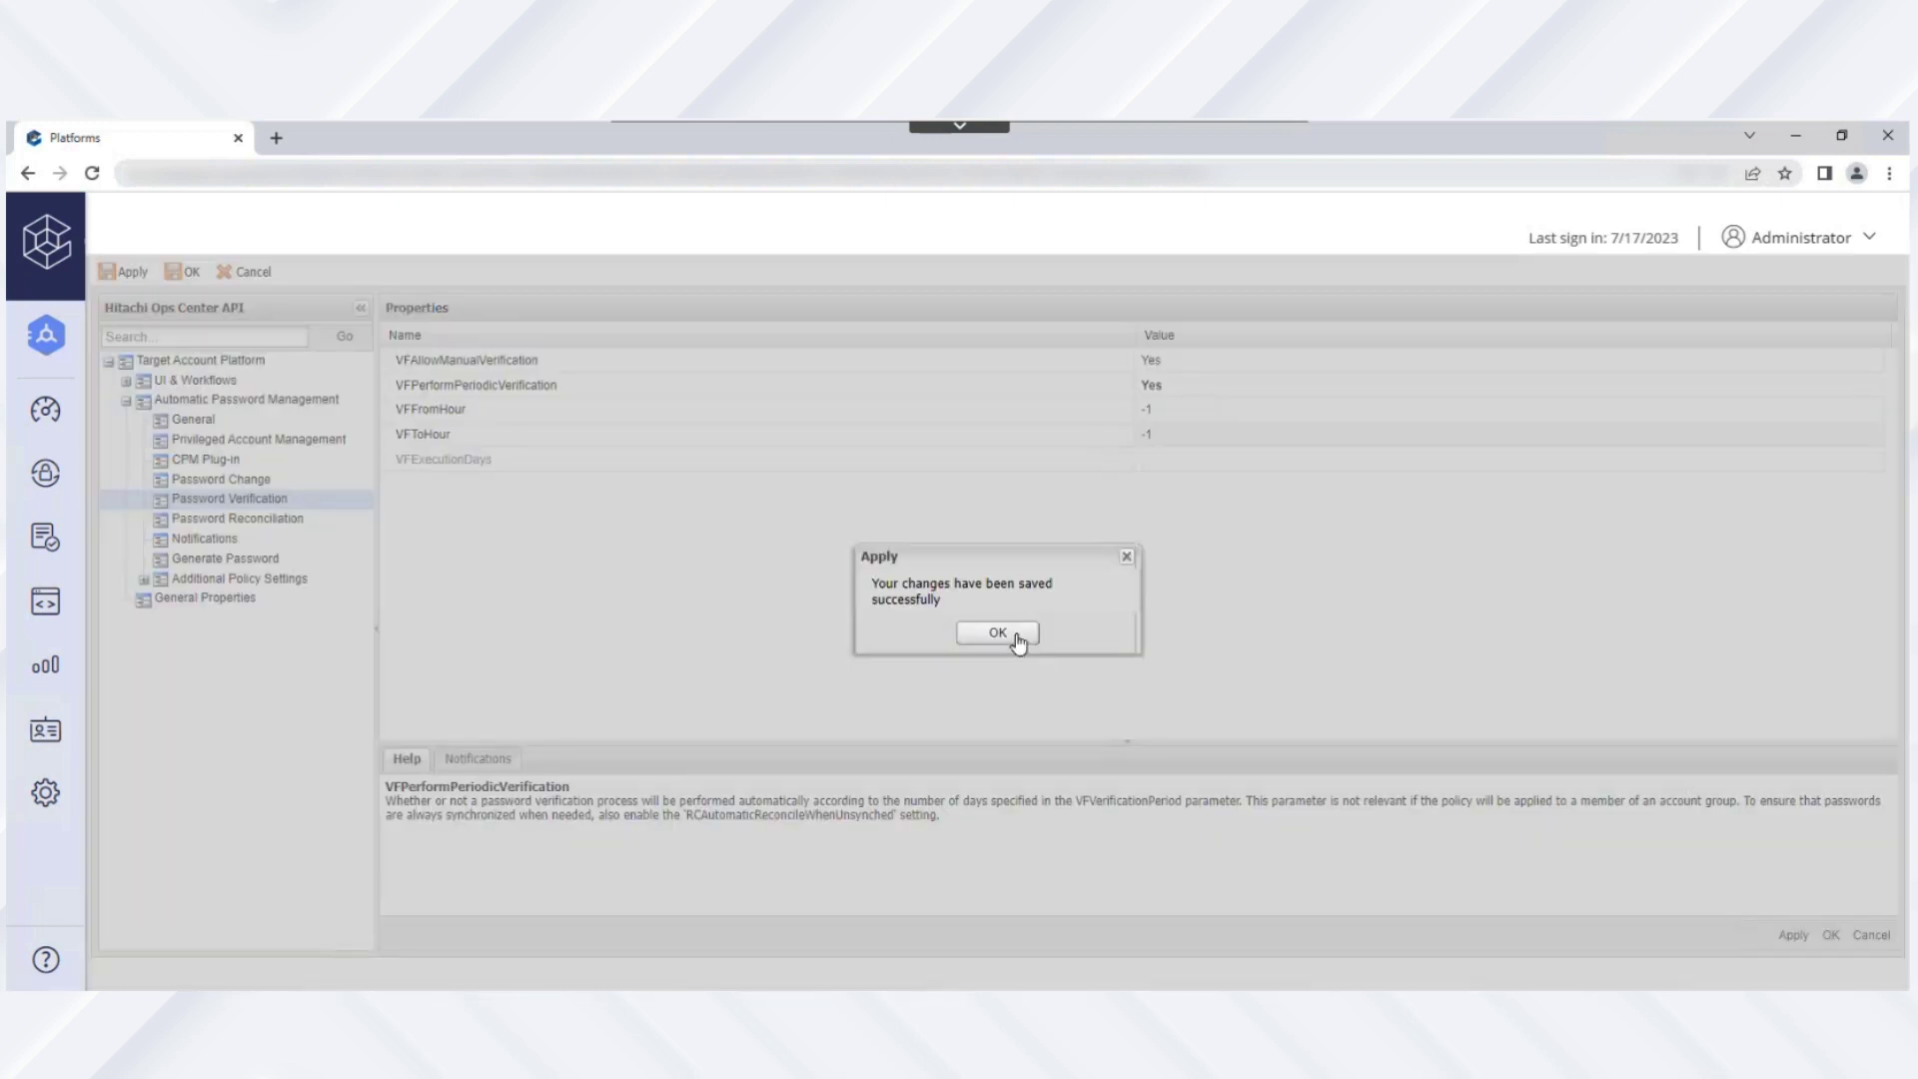
click(999, 634)
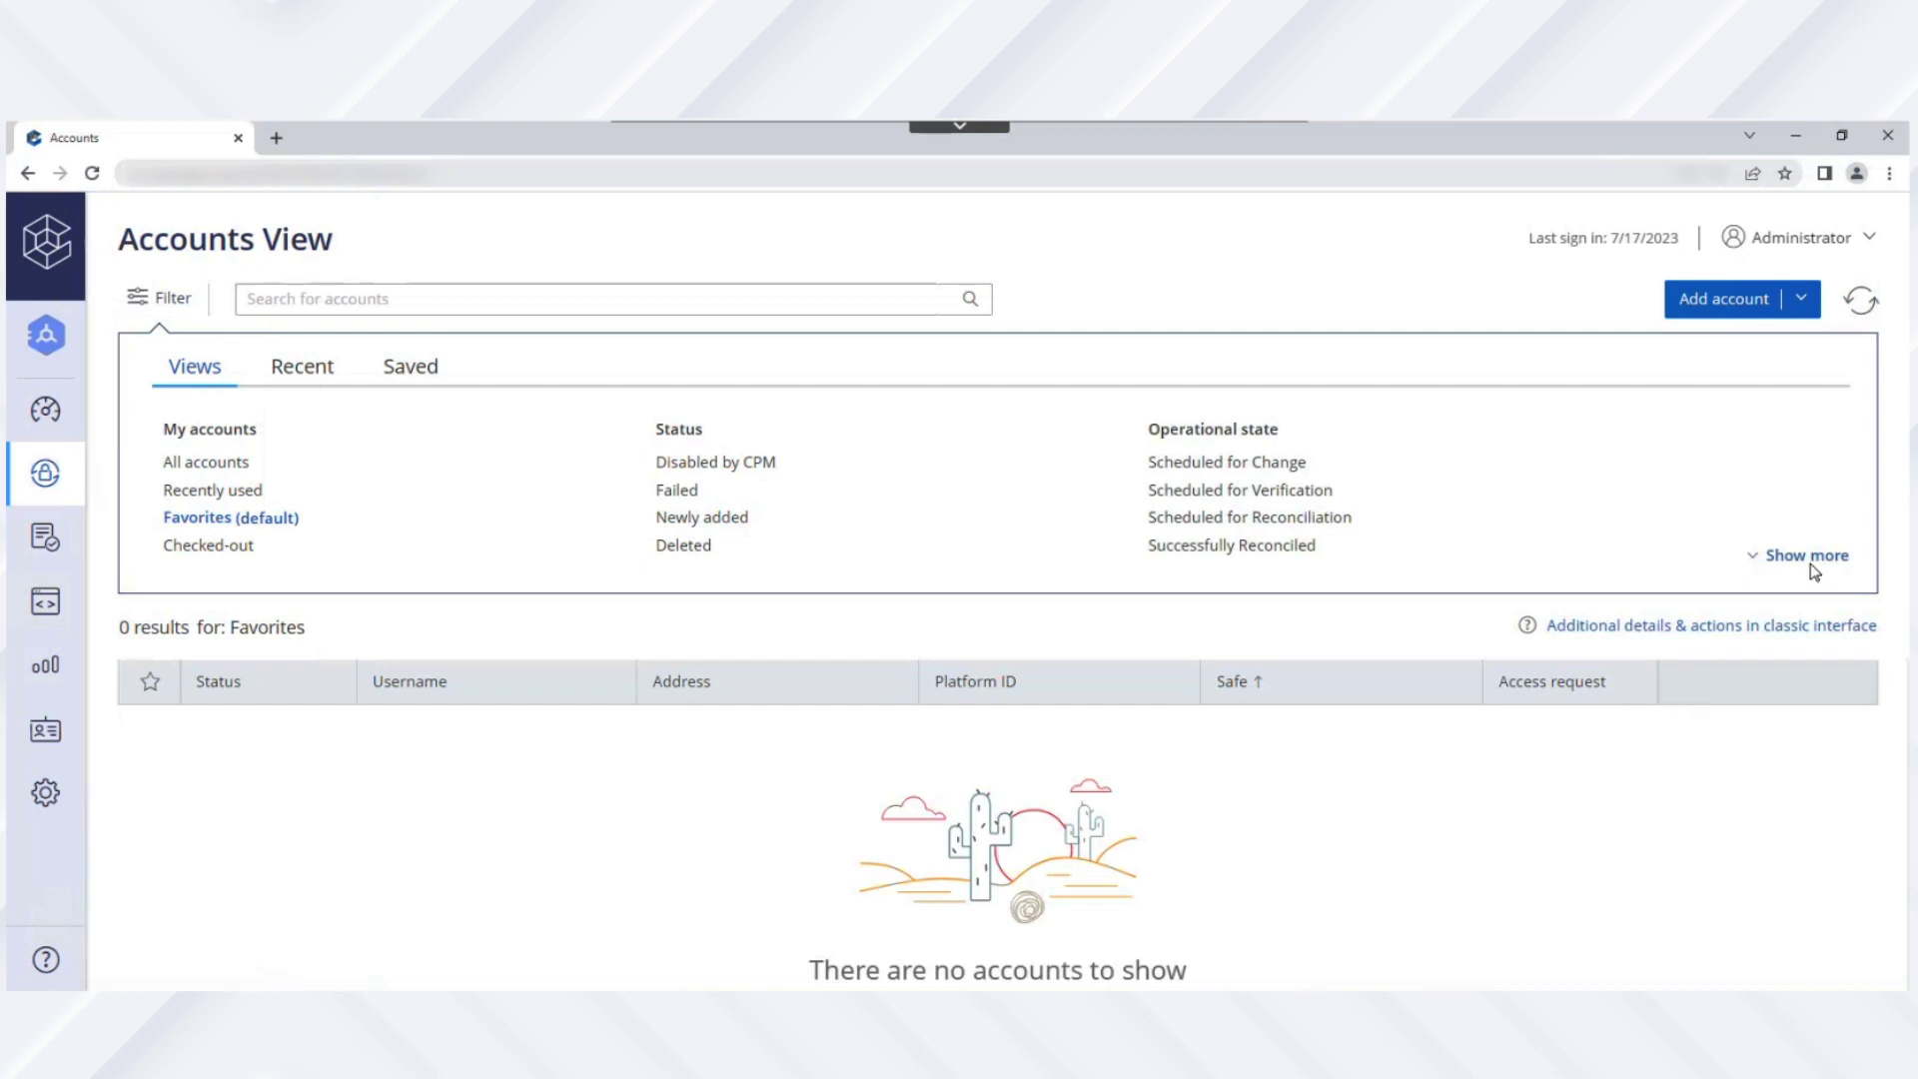
Start a new account on the imported Hitachi Ops Center API platform in the Playground safe.
click(1766, 312)
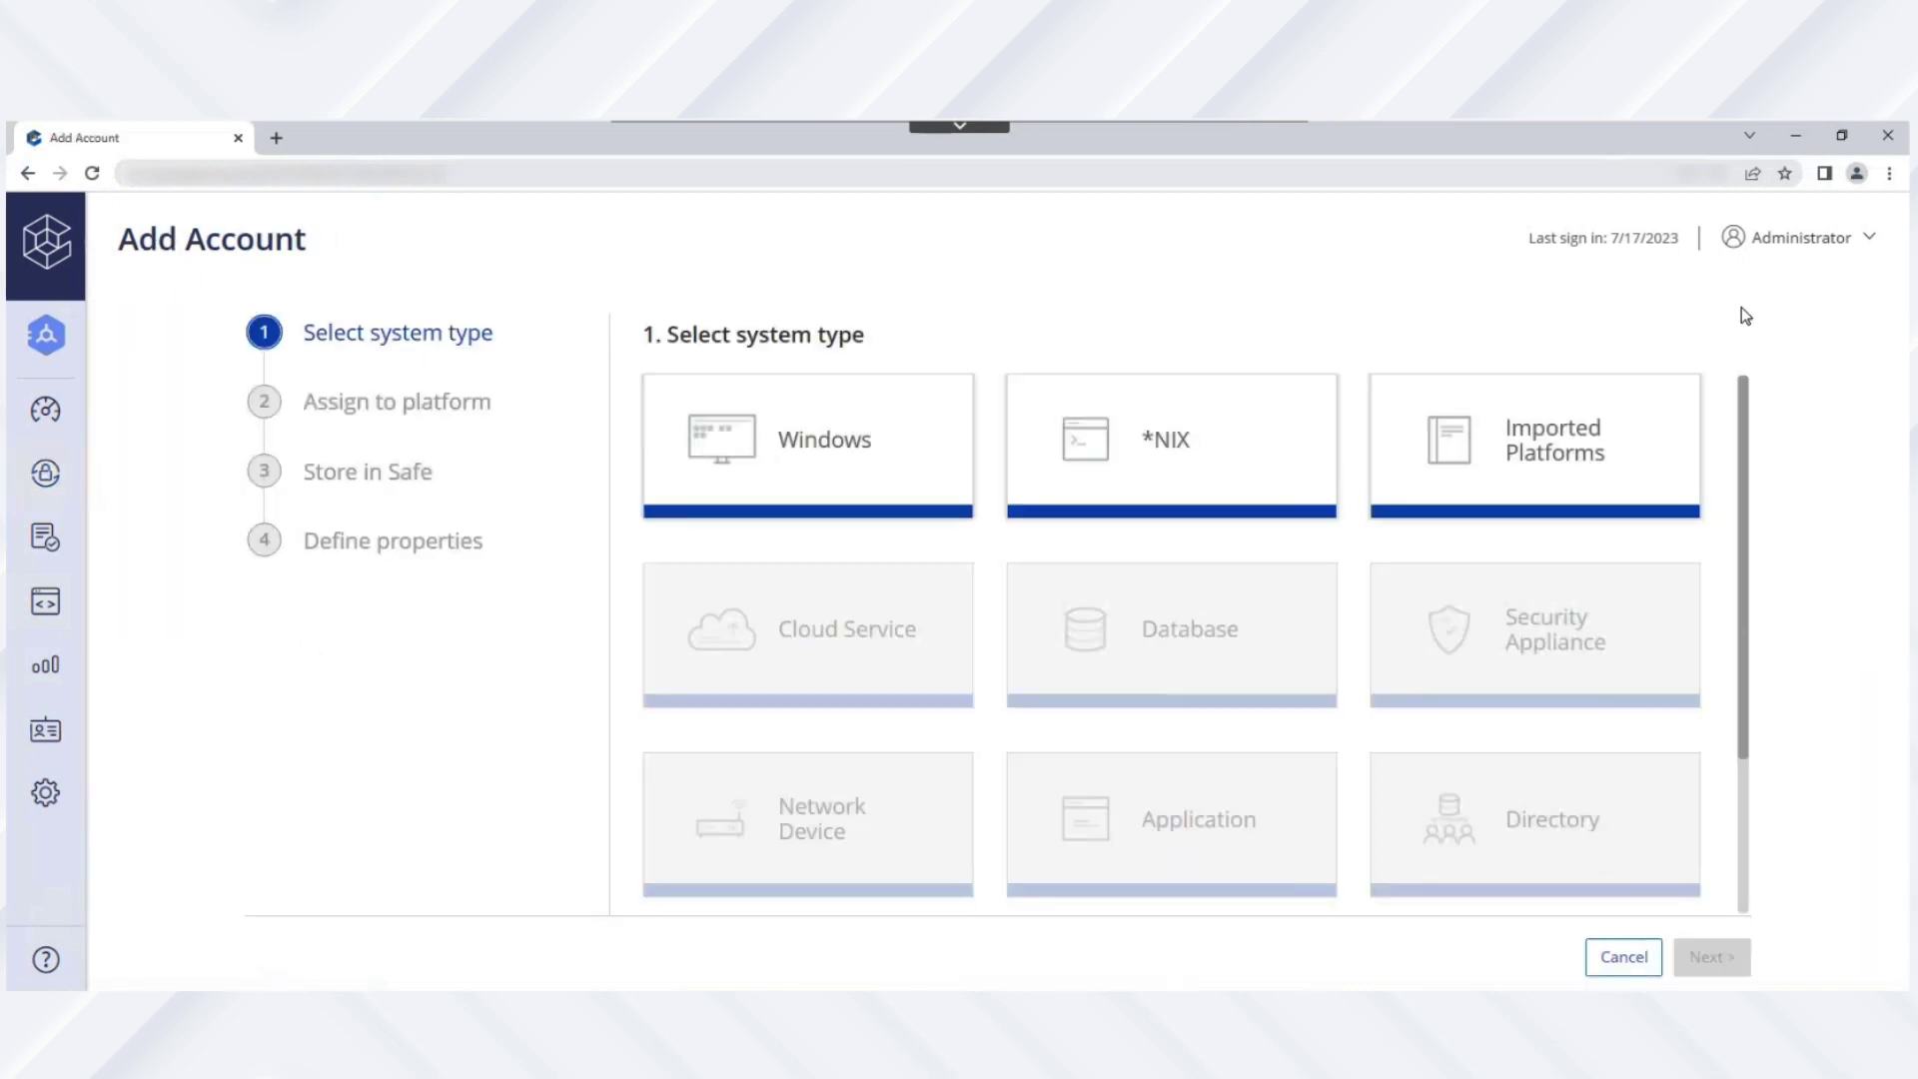
click(1512, 499)
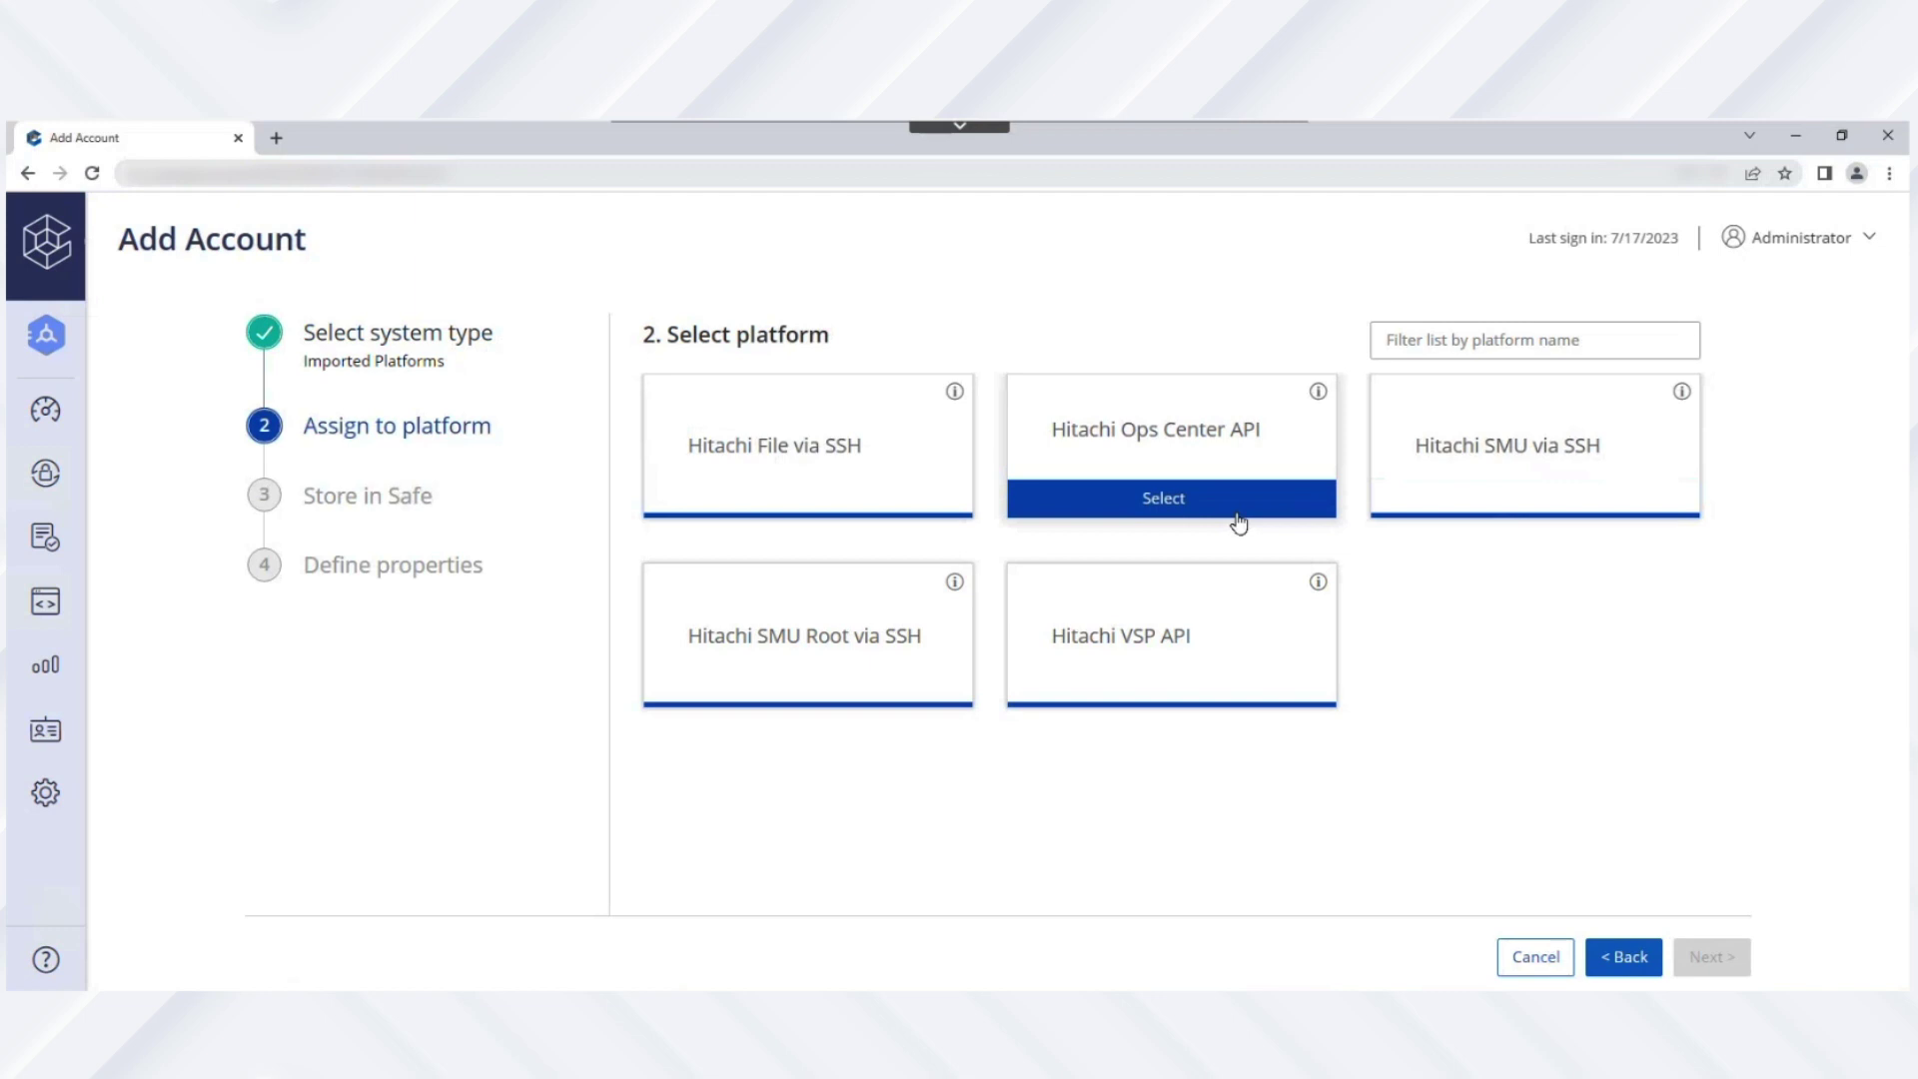
click(1239, 518)
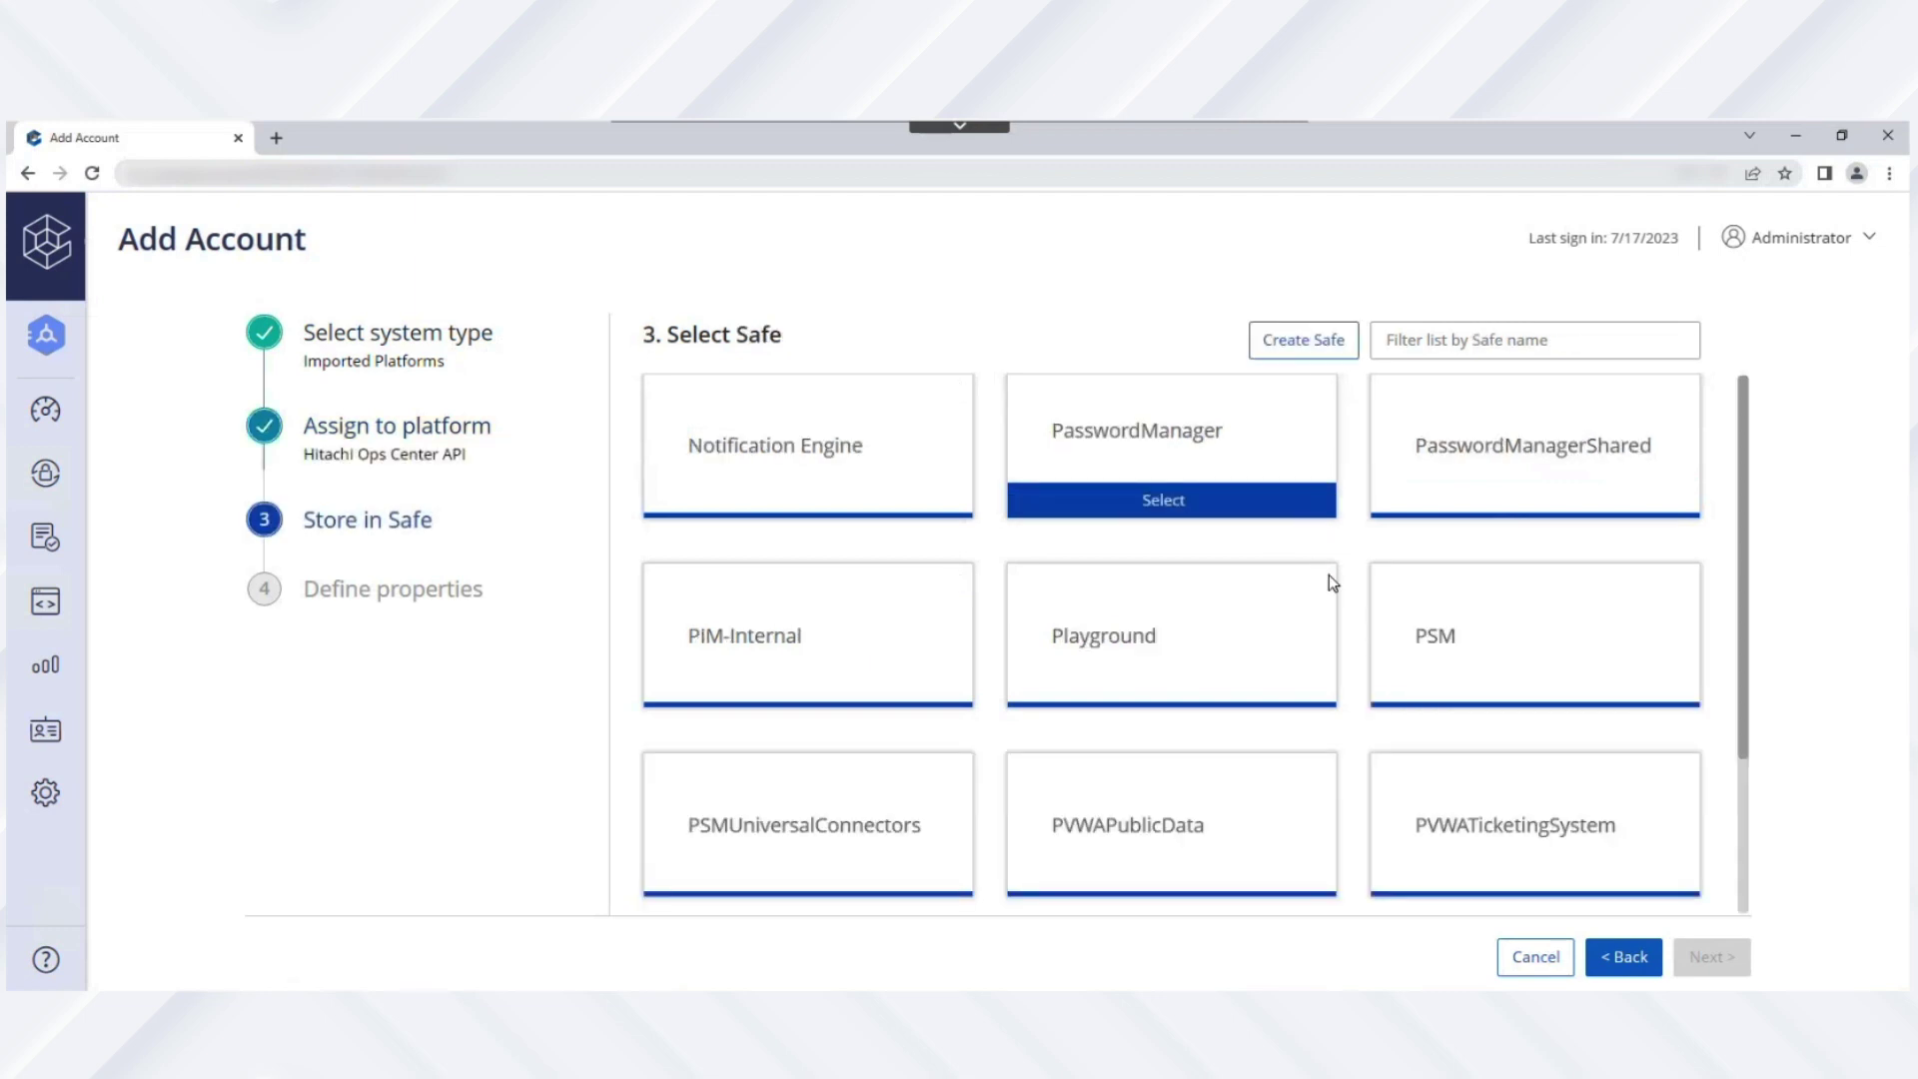
click(1269, 687)
Enter address 172.23.24.232, username opscenteruser, the password twice, and add the account.
click(835, 469)
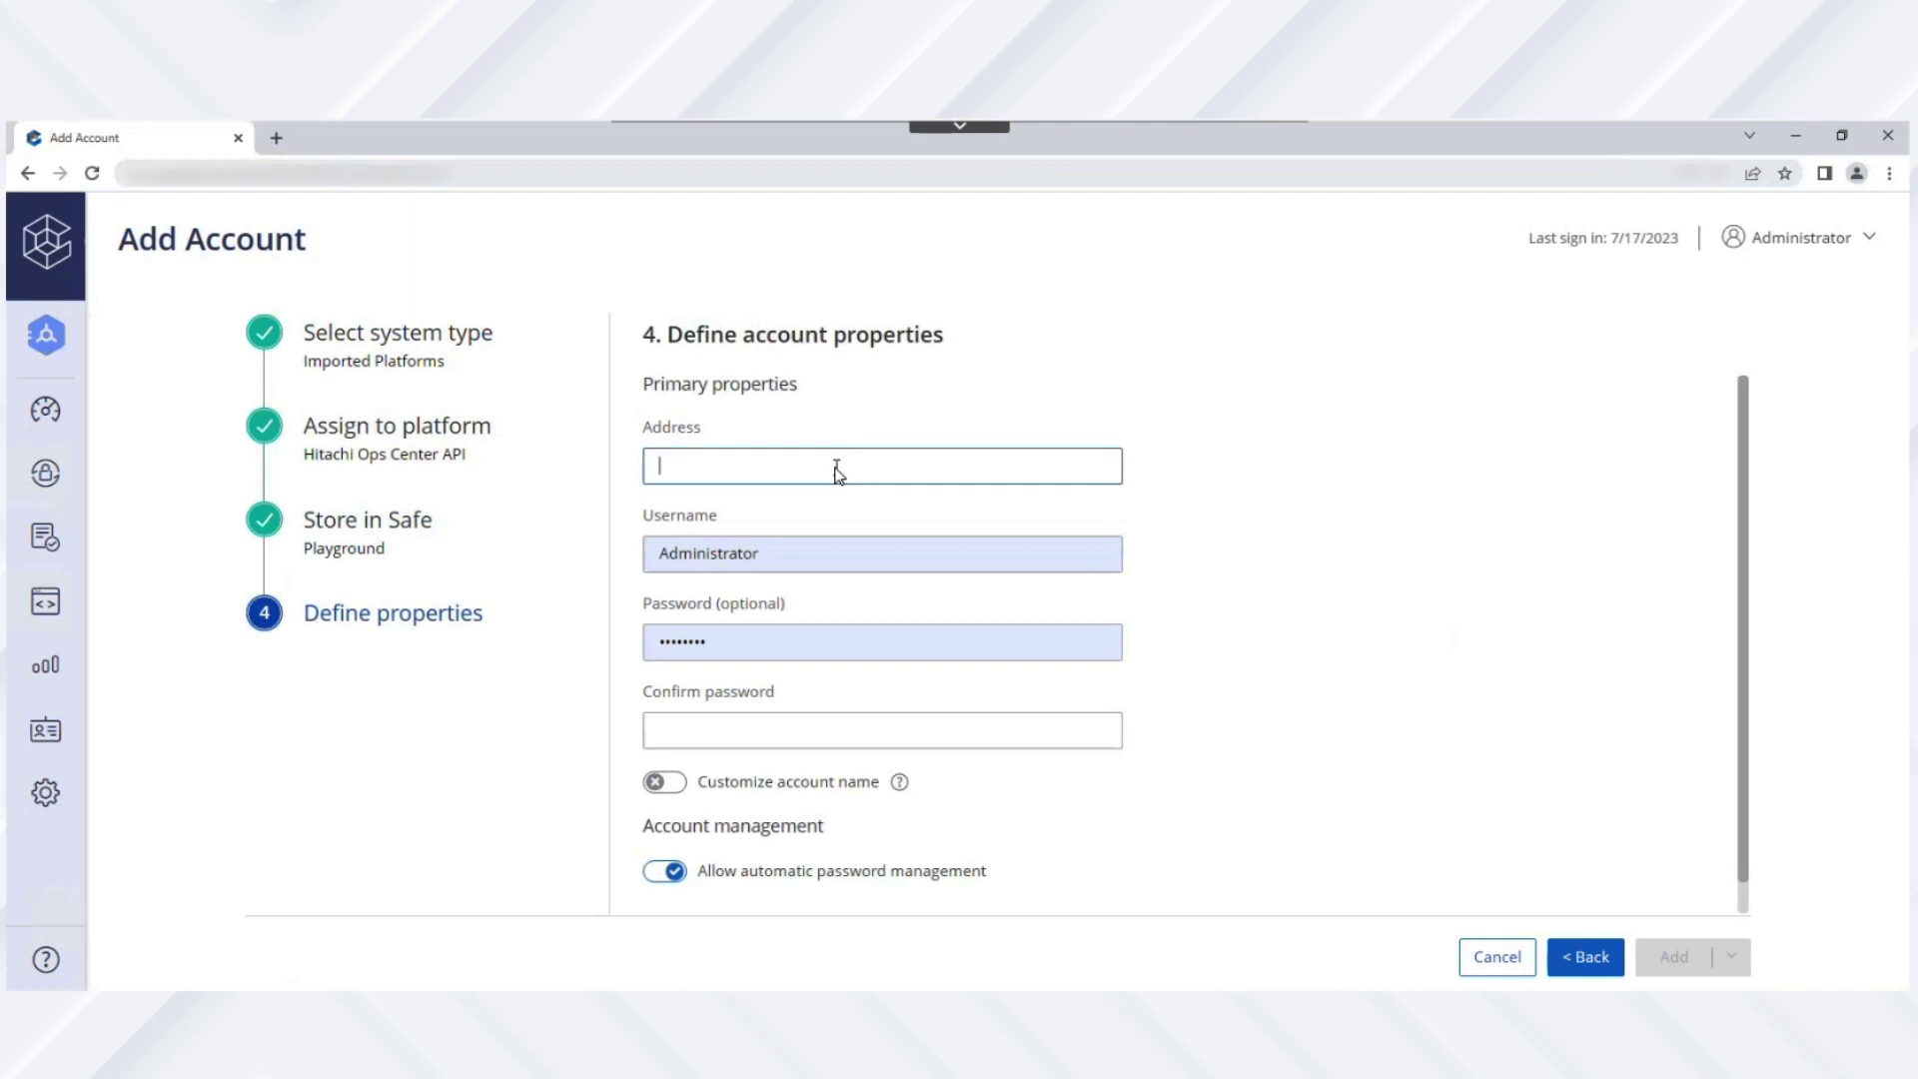
text(172.23.)
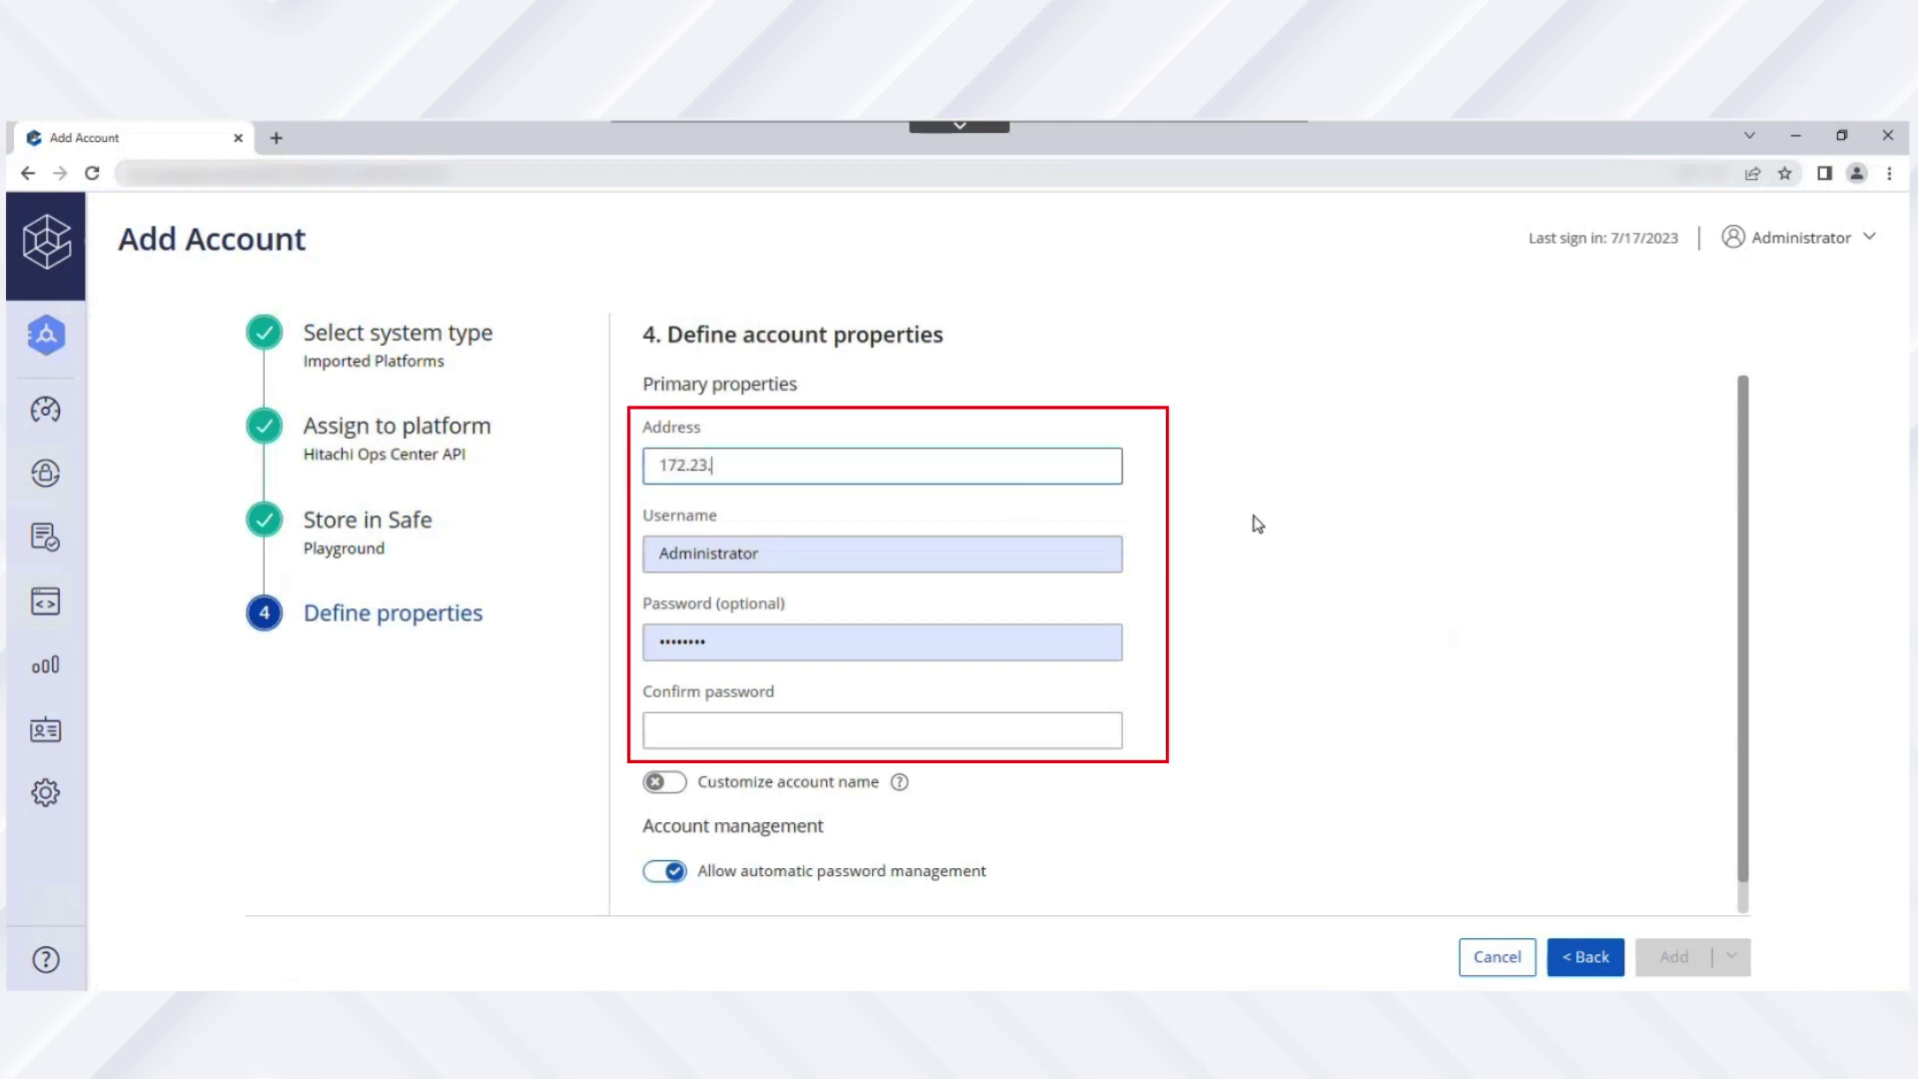
text(24.232)
key(Tab)
text(ops)
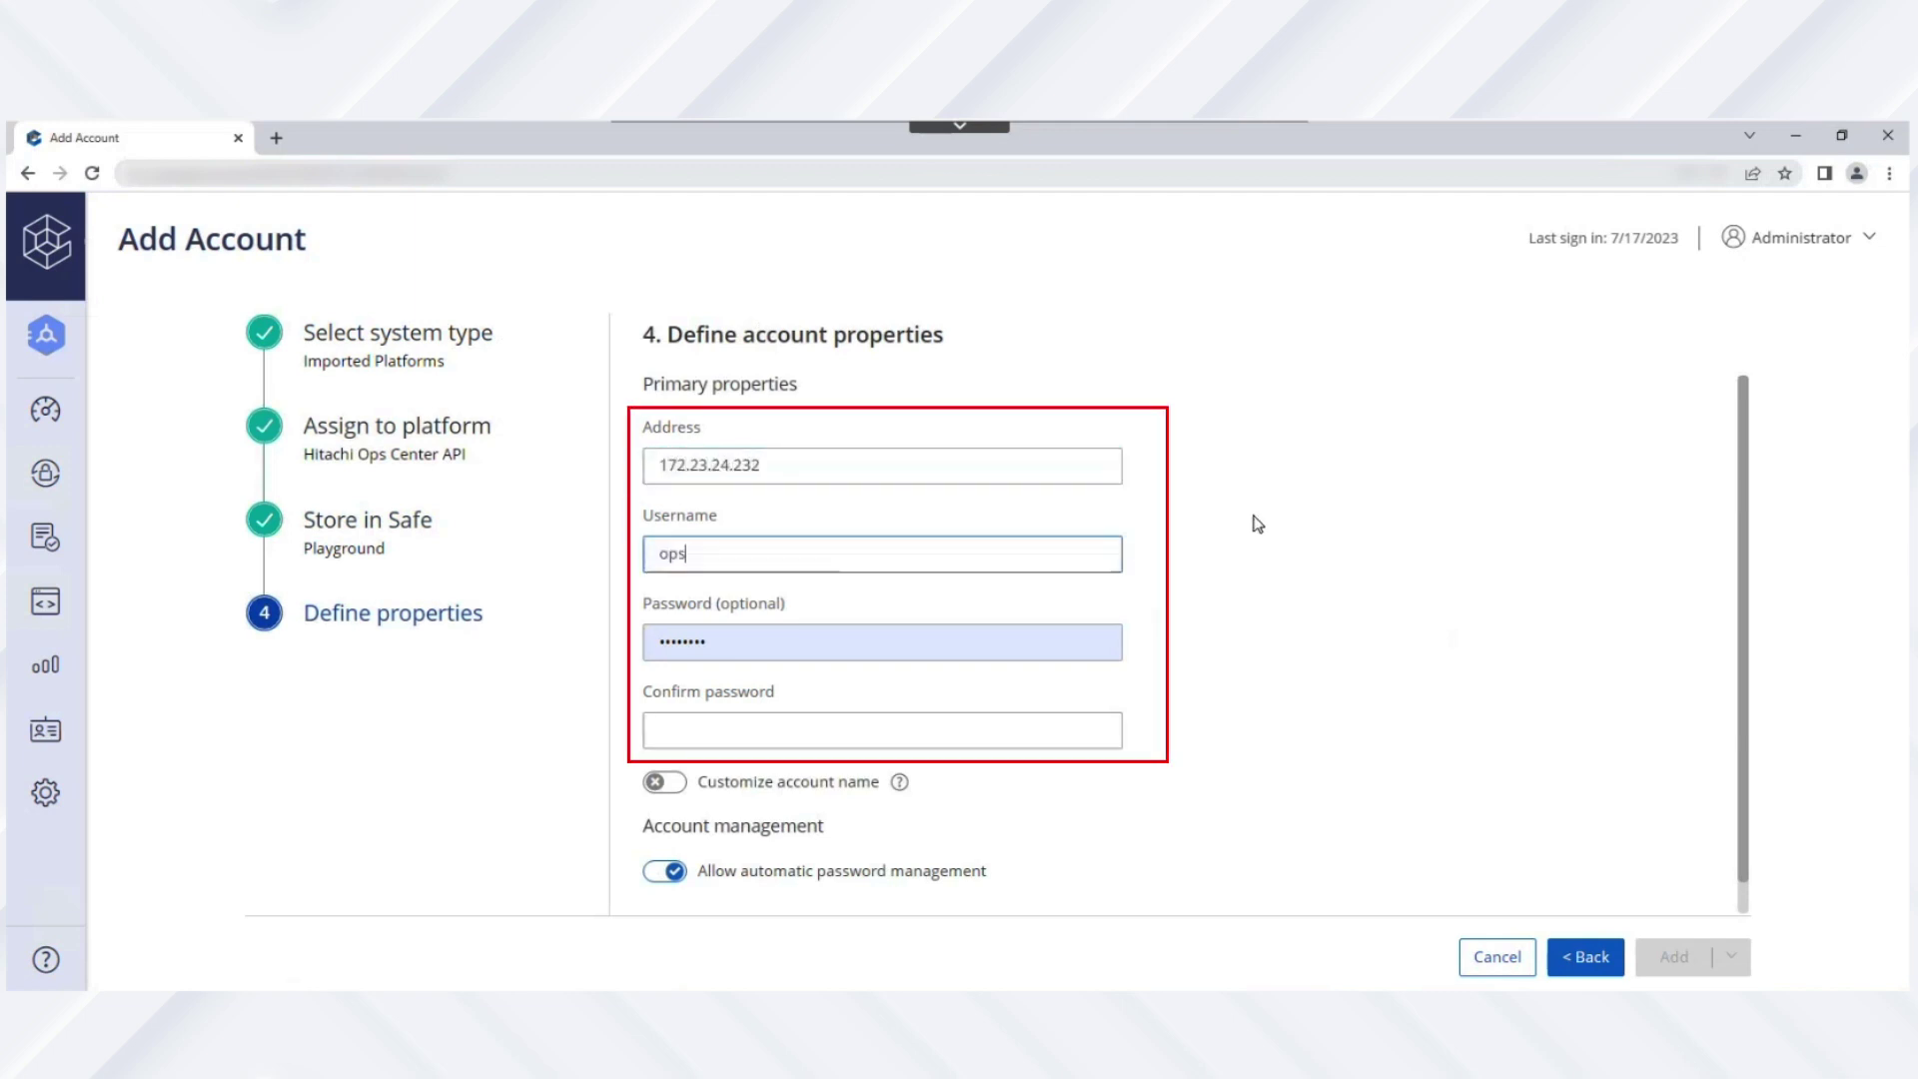
text(centeruser)
key(Tab)
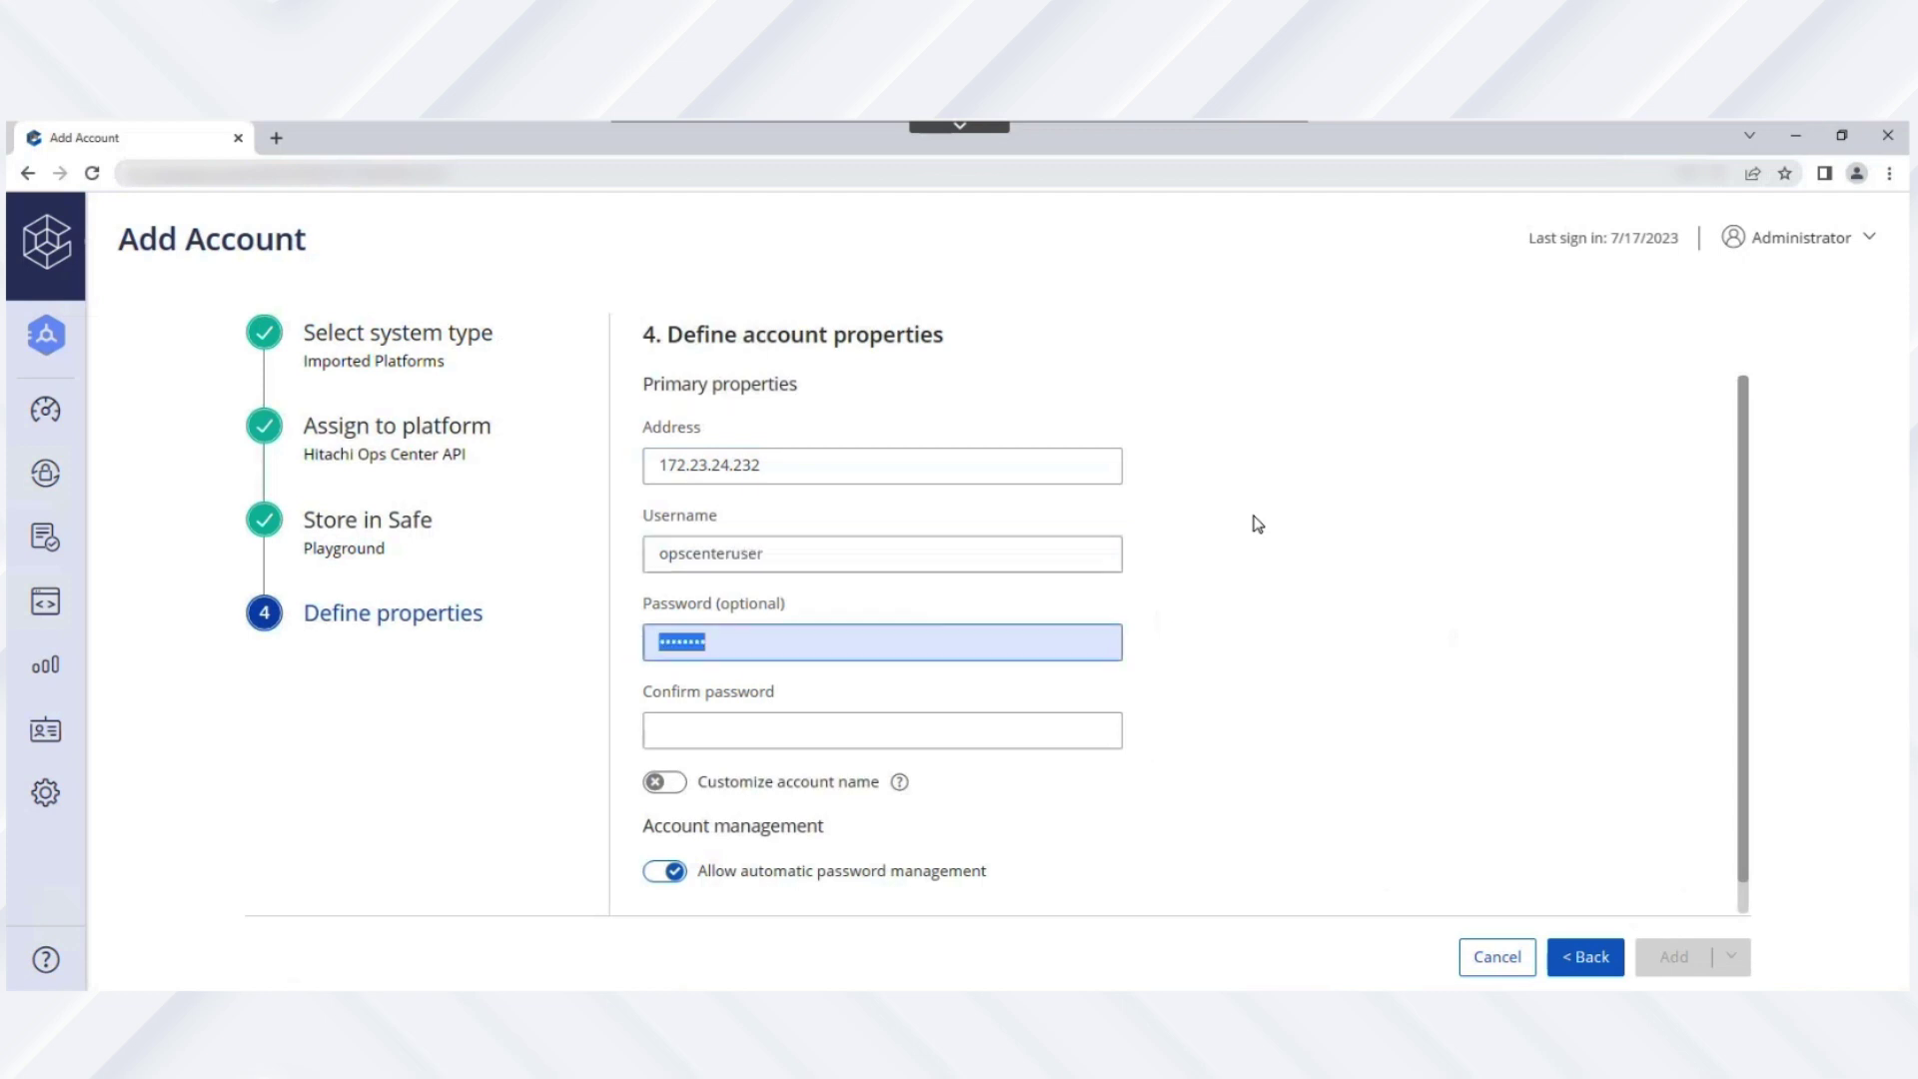
key(Tab)
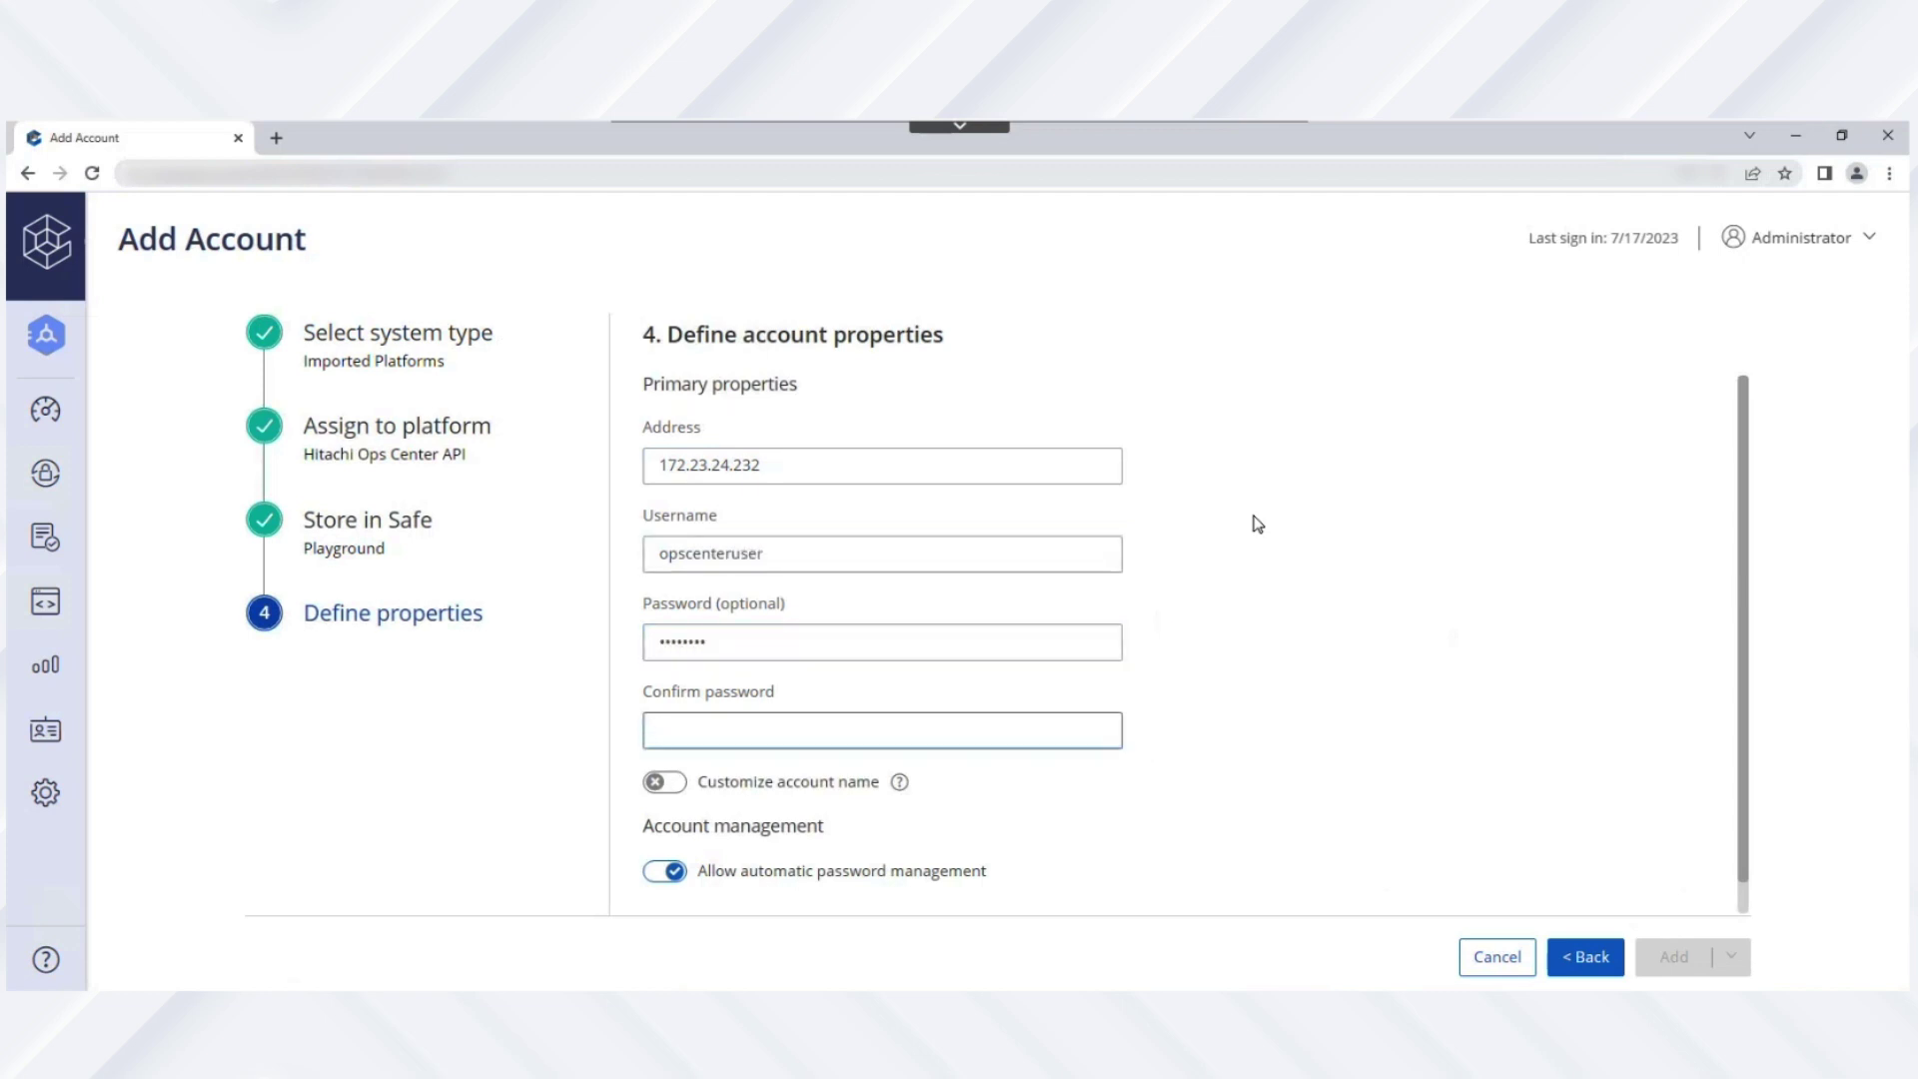
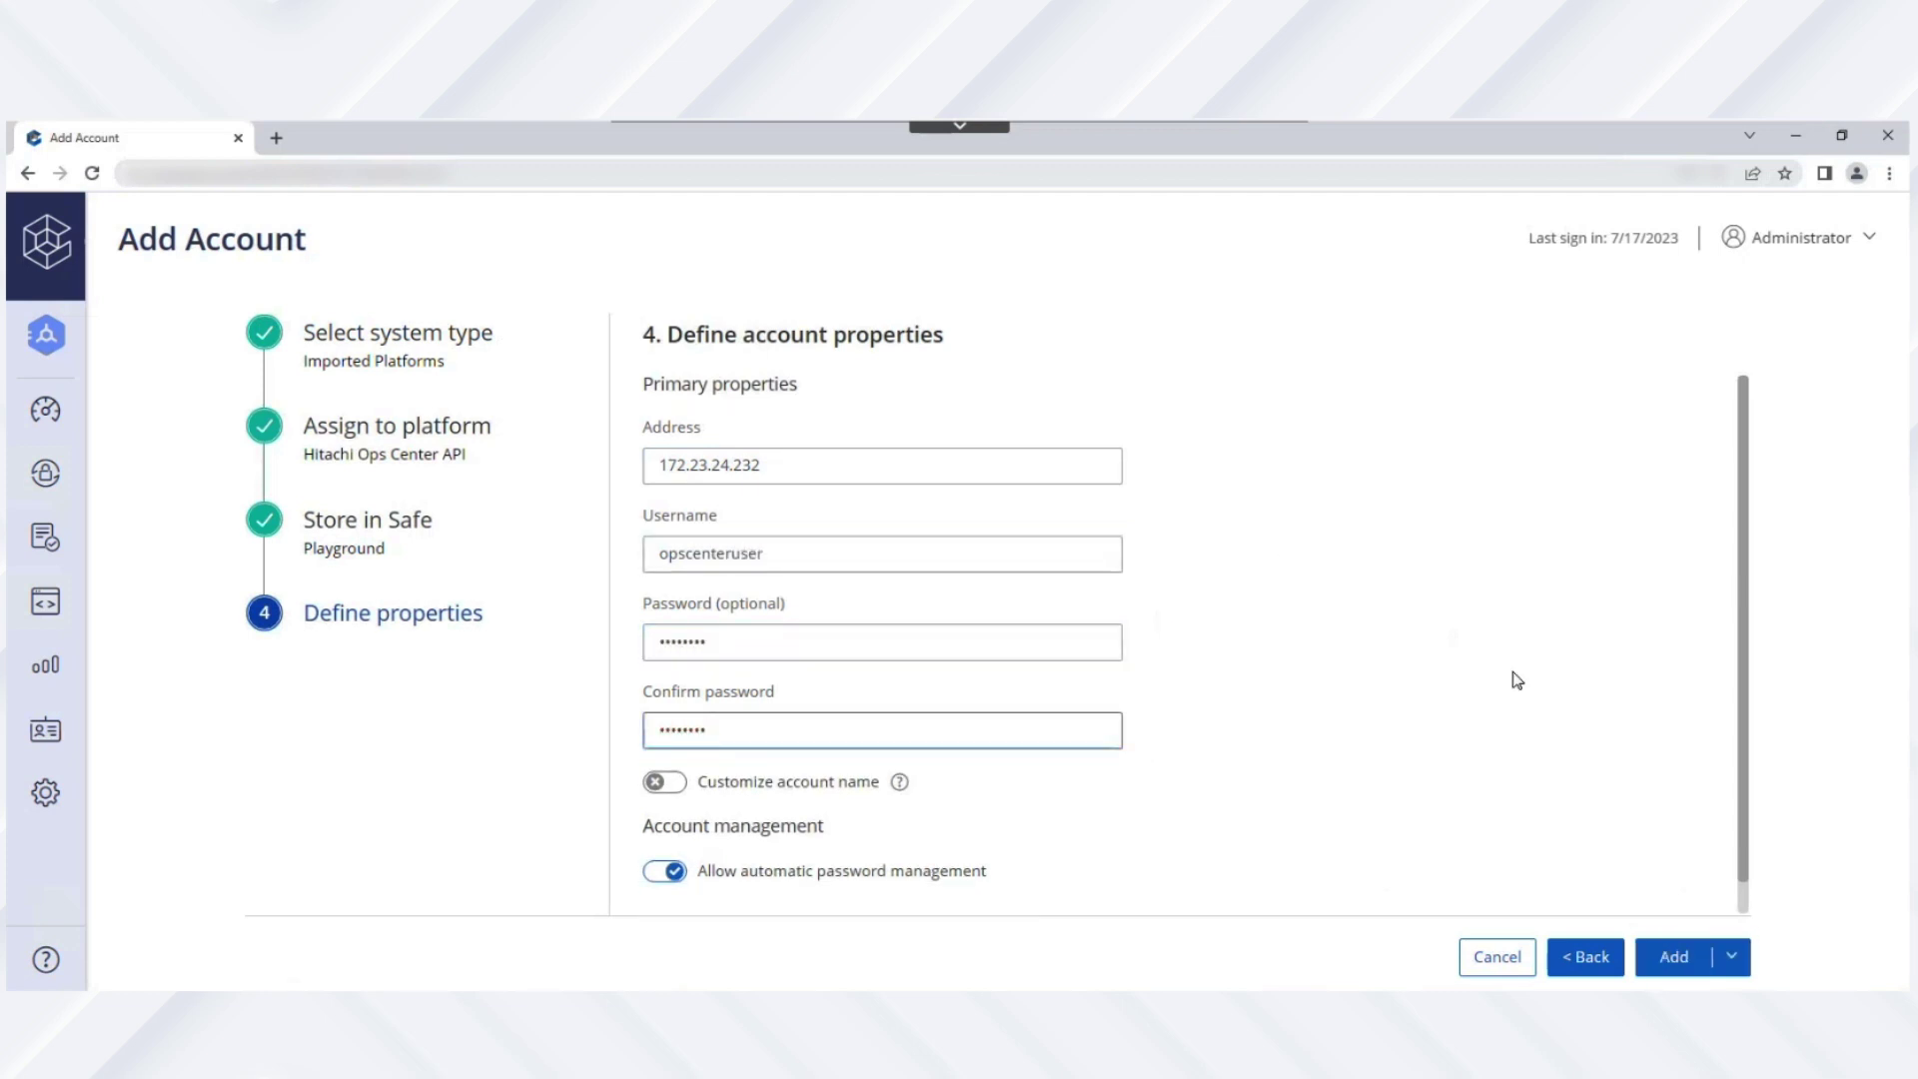
click(1667, 961)
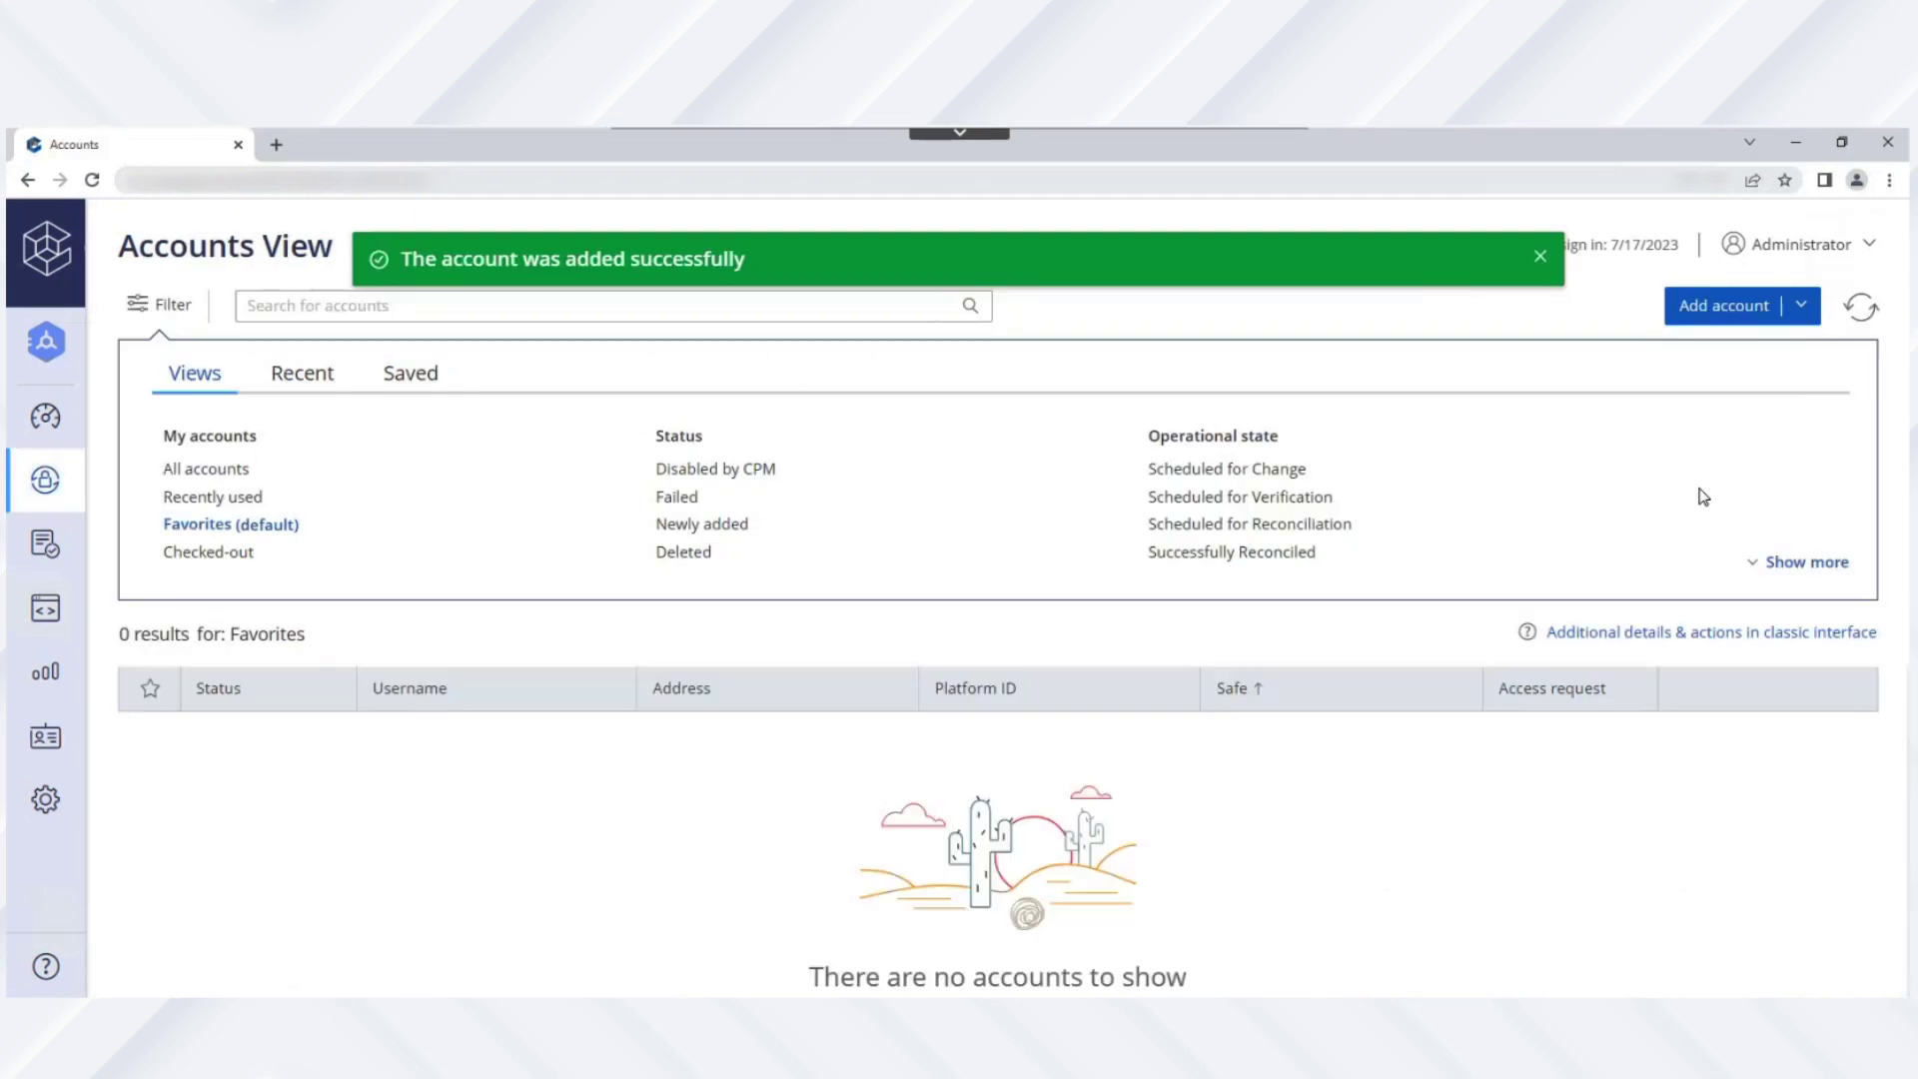
Dismiss the success banner to show the new Favorites row, then start another account.
click(231, 525)
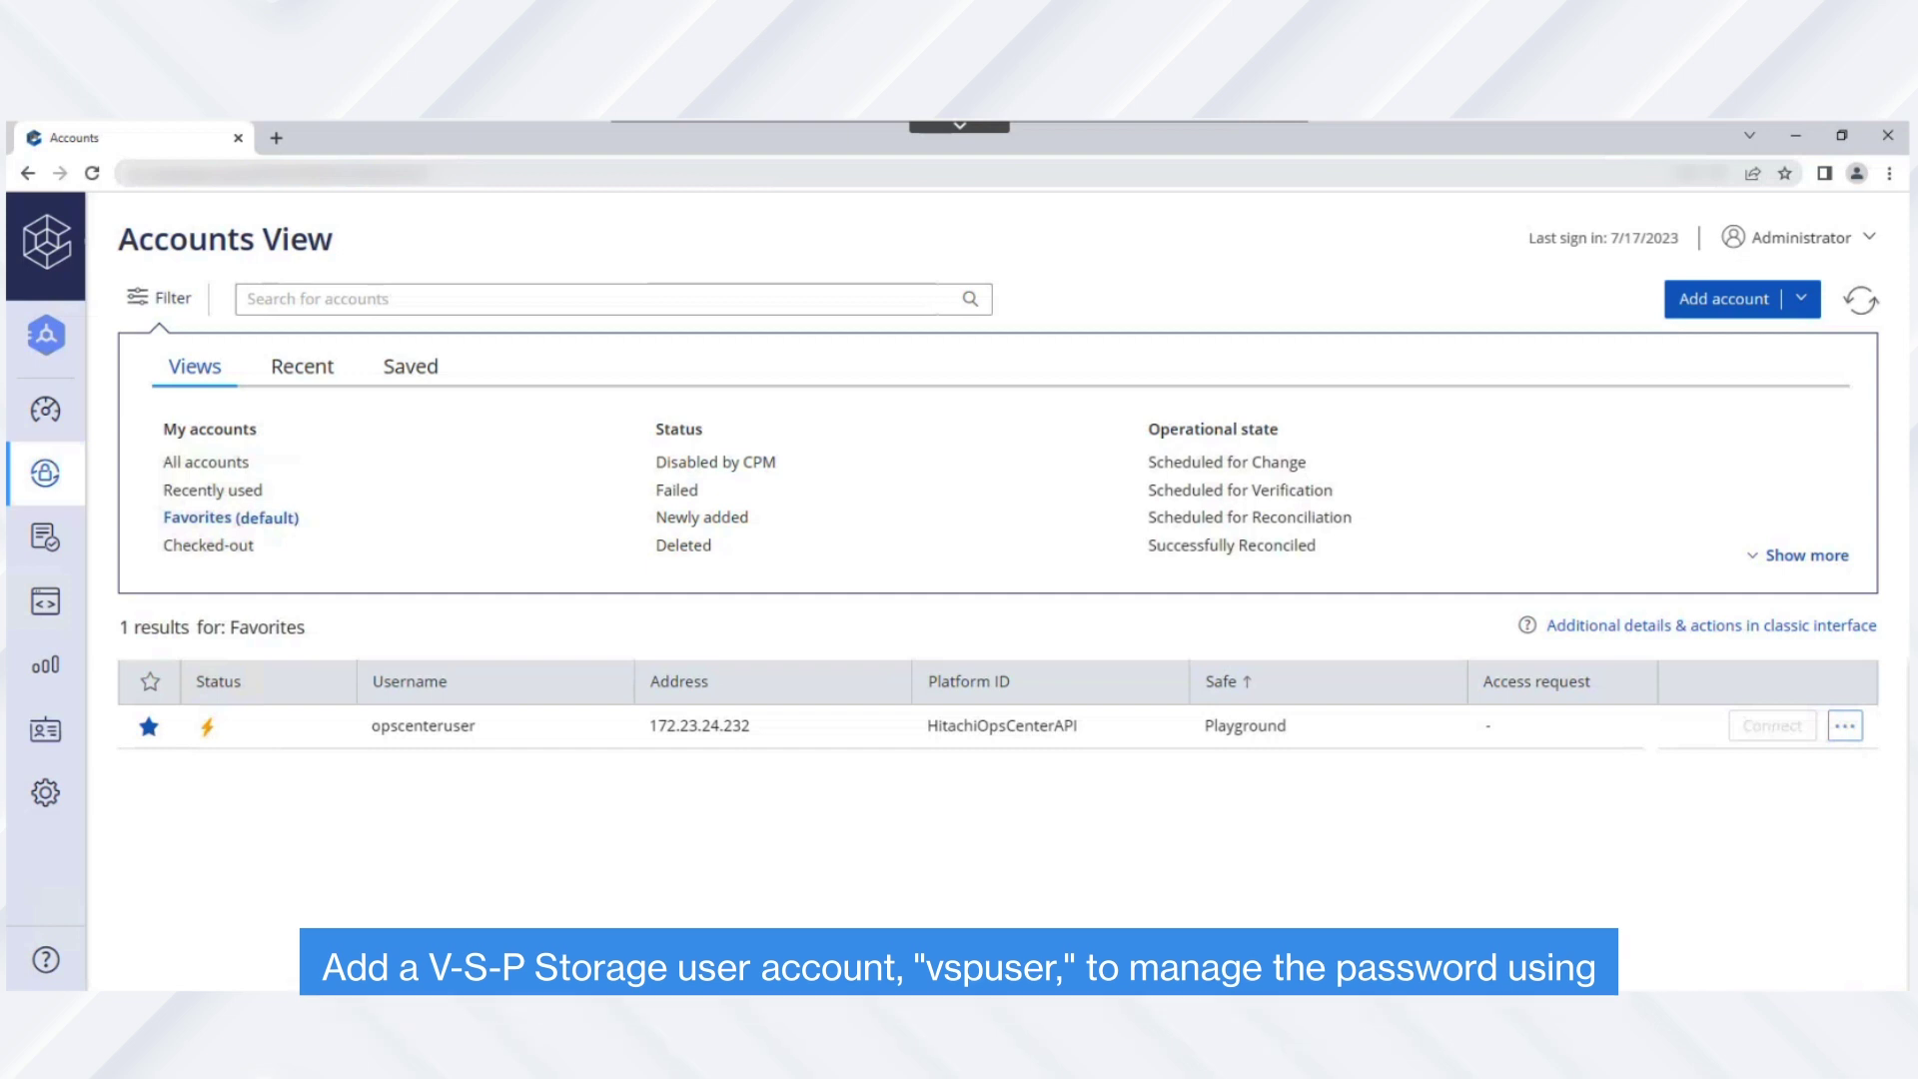
click(1765, 315)
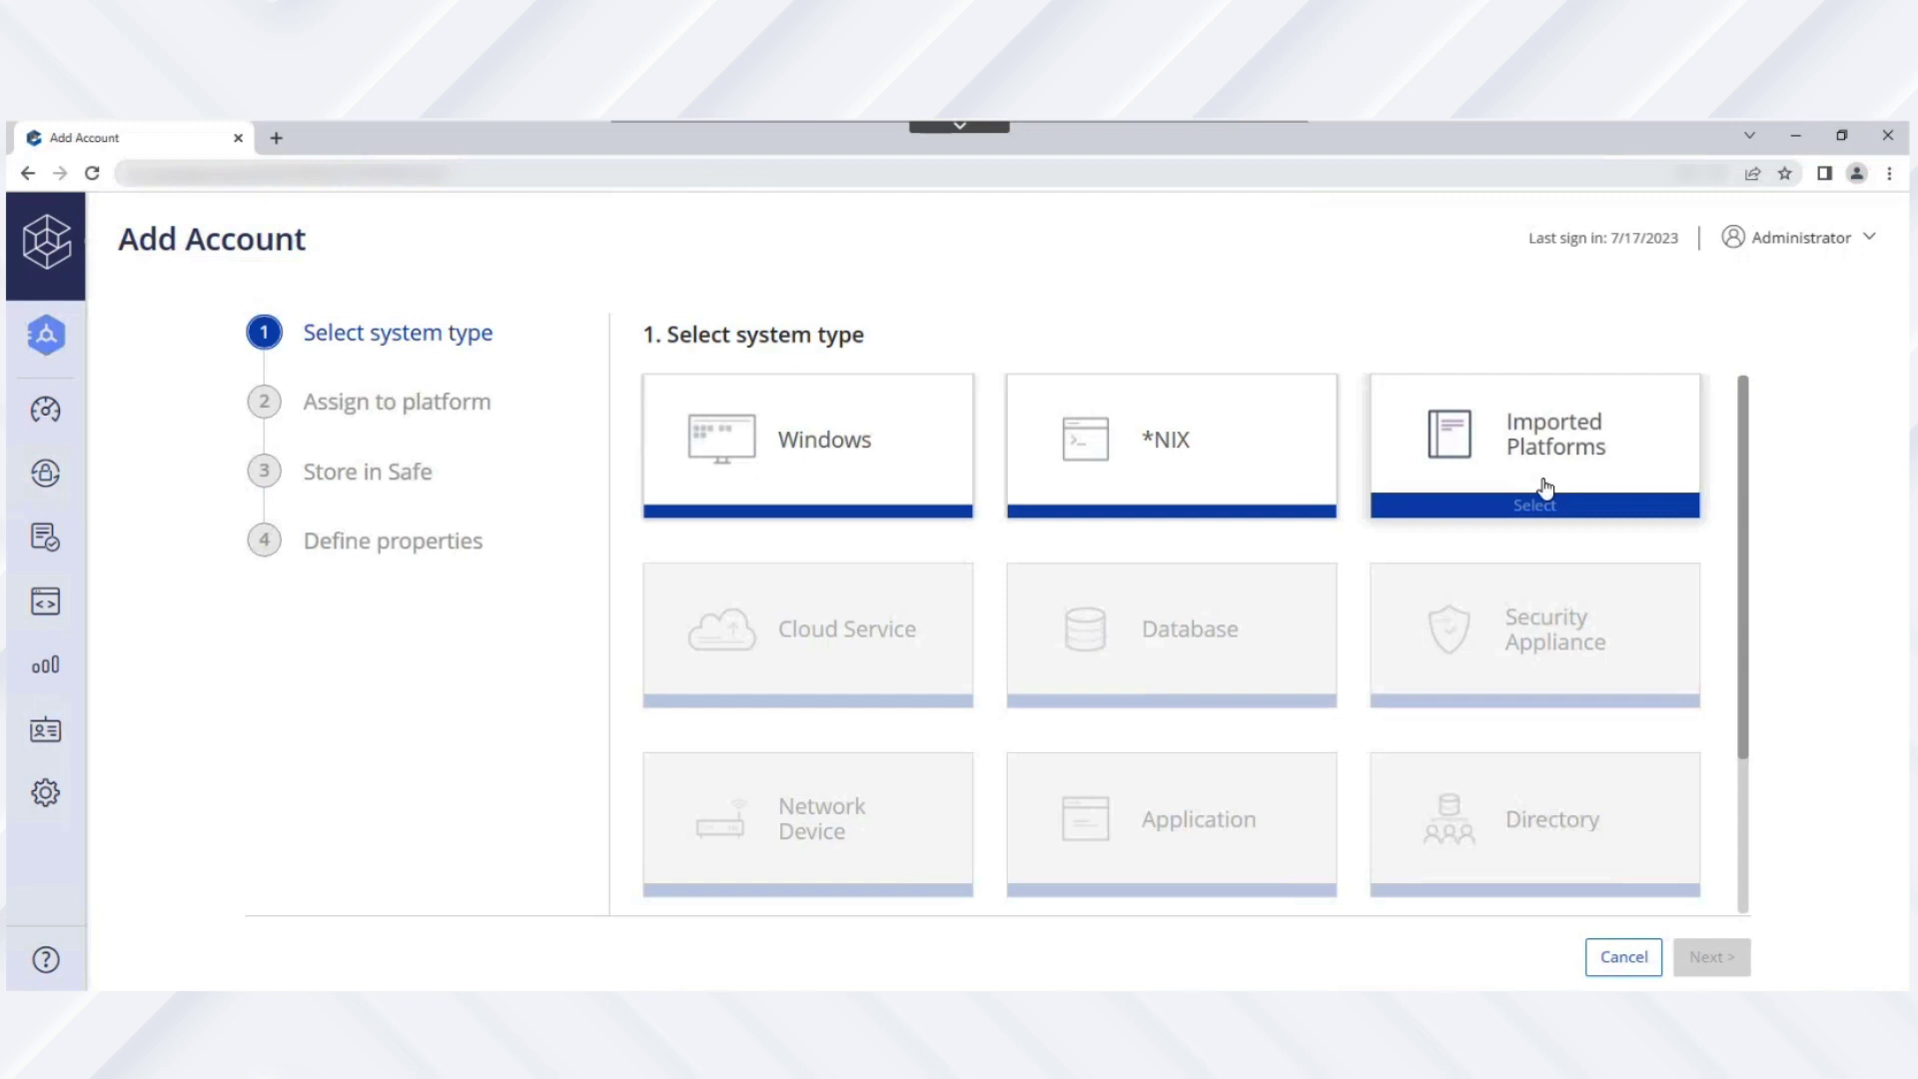
Choose Imported Platforms and the Hitachi VSP API platform for the new account.
click(1546, 488)
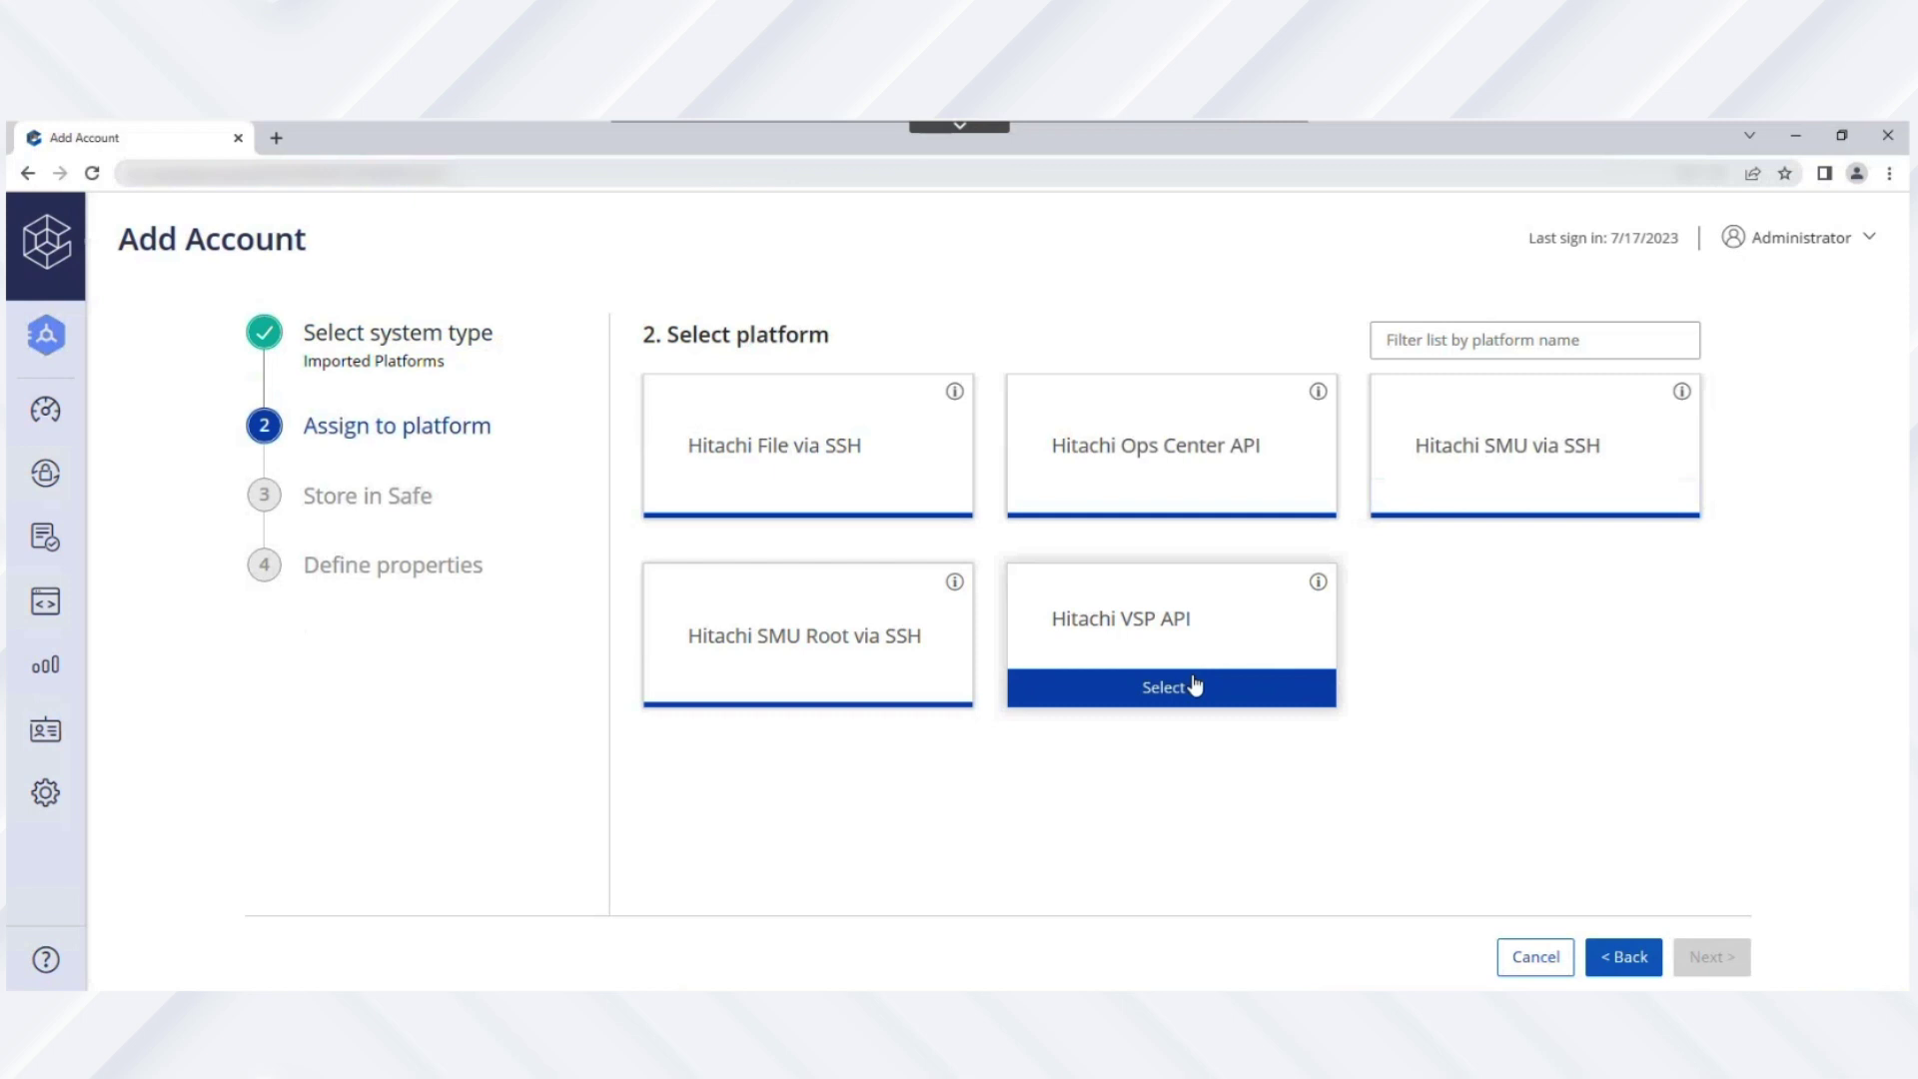
click(1194, 686)
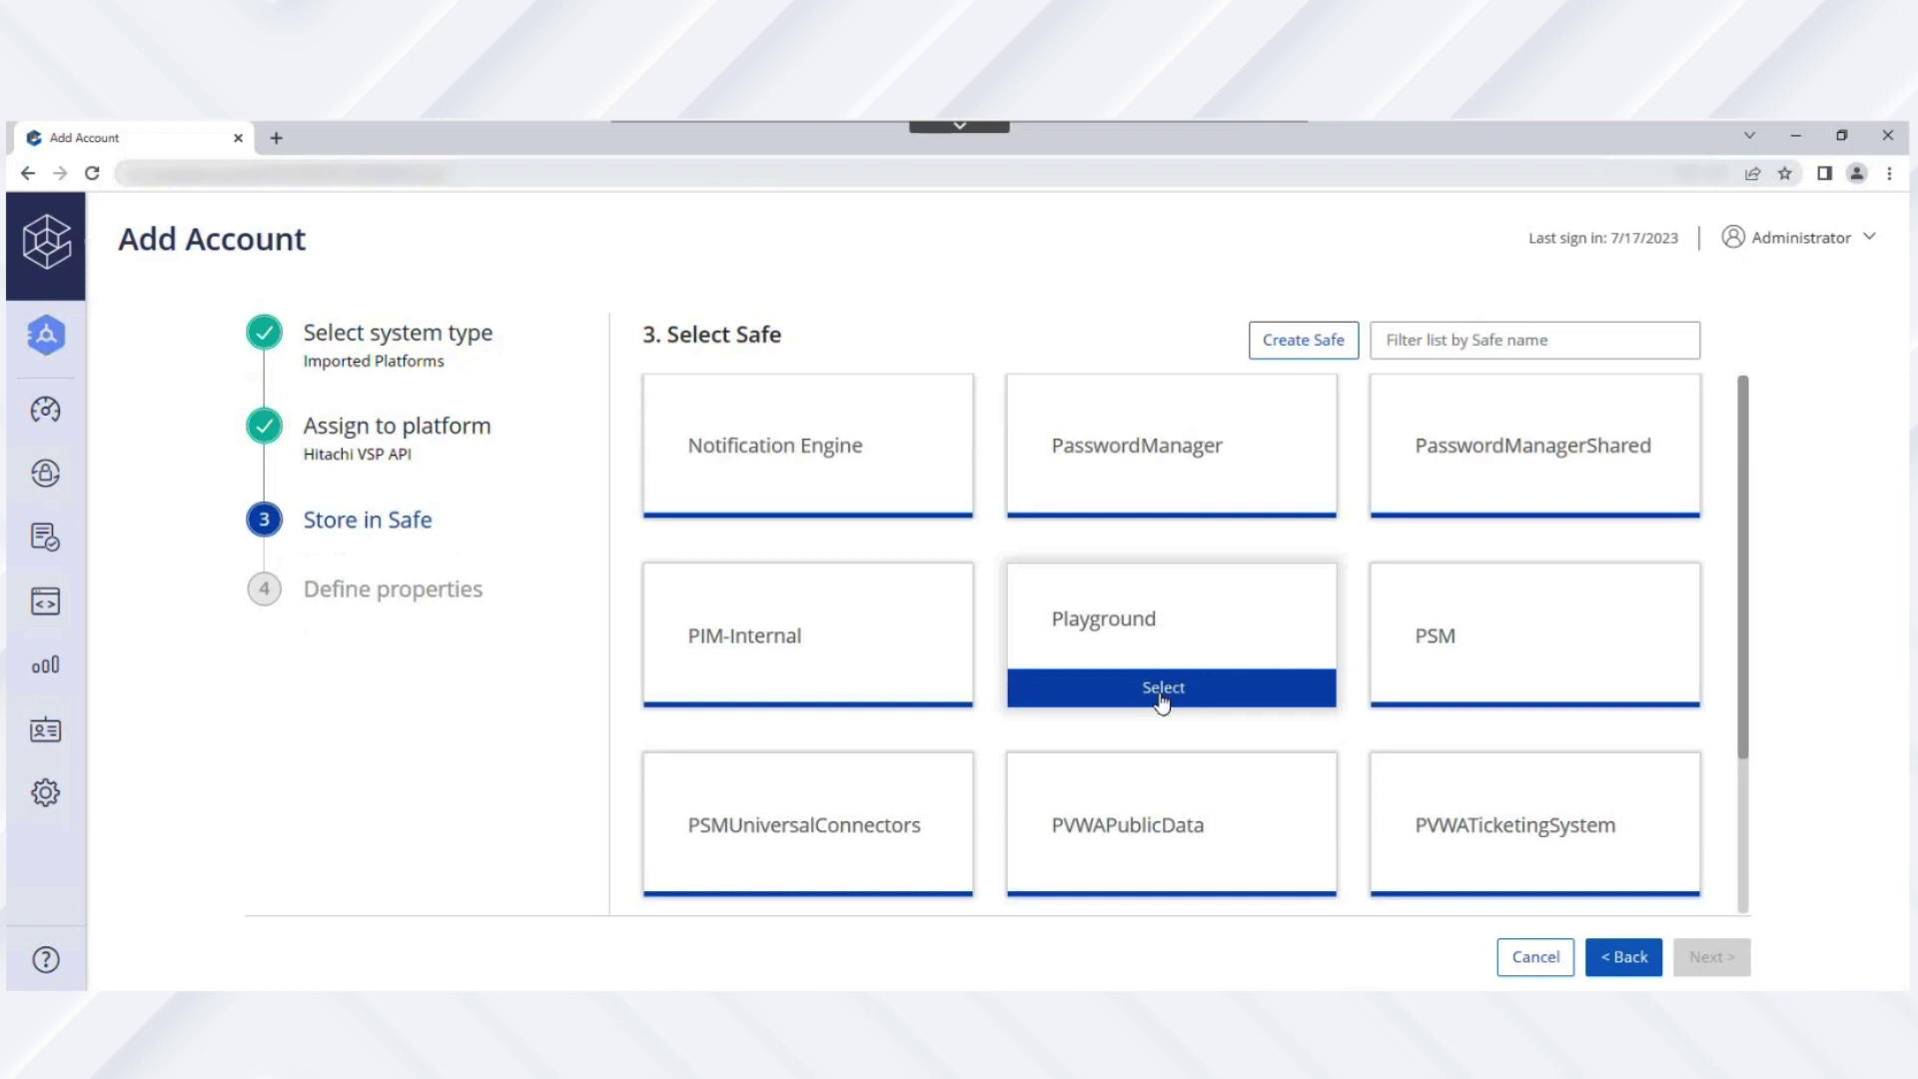
In the Playground safe, enter address 172.23.24.227, username vspuser and the password twice.
click(1160, 697)
click(1096, 464)
text(172.23.24.227)
key(Tab)
text(vspuser)
key(Tab)
text(••••••••)
key(Tab)
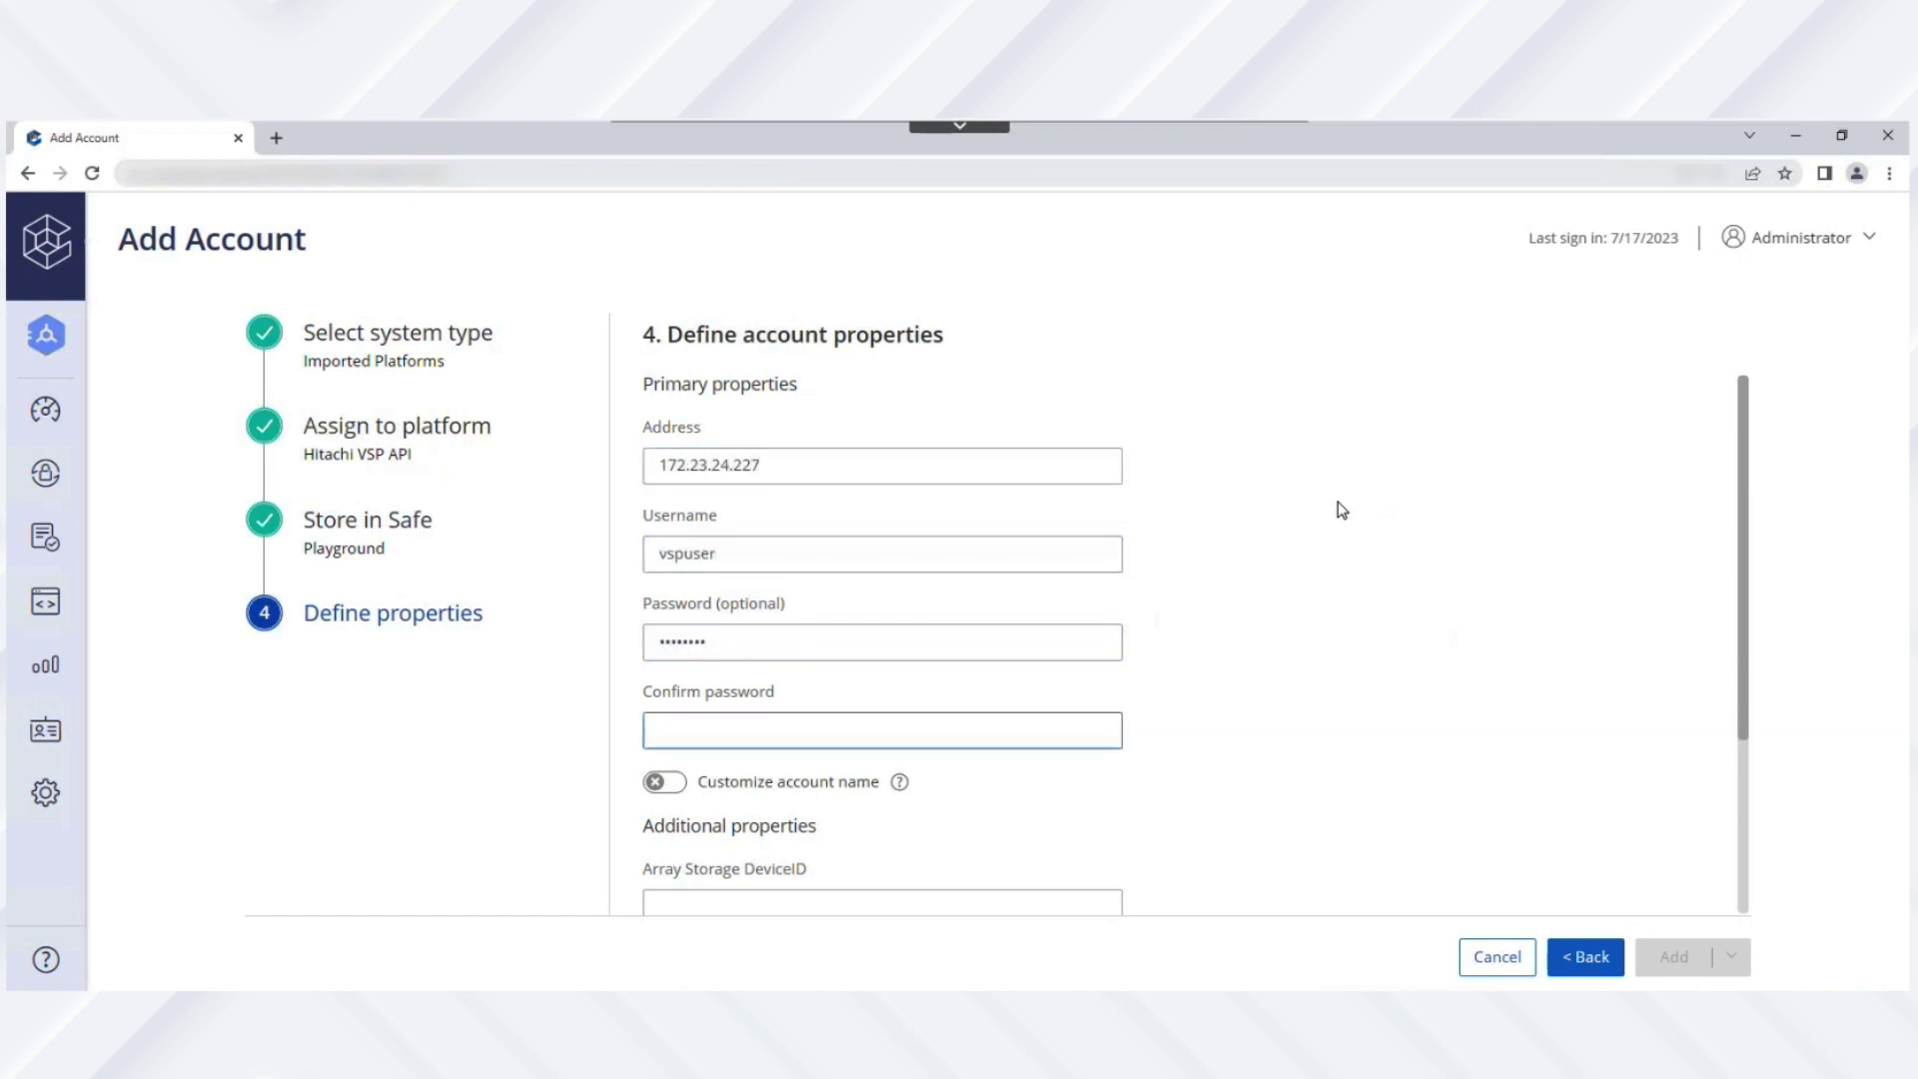
text(••••••••)
key(Tab)
text(900000030027)
key(Tab)
text(30027)
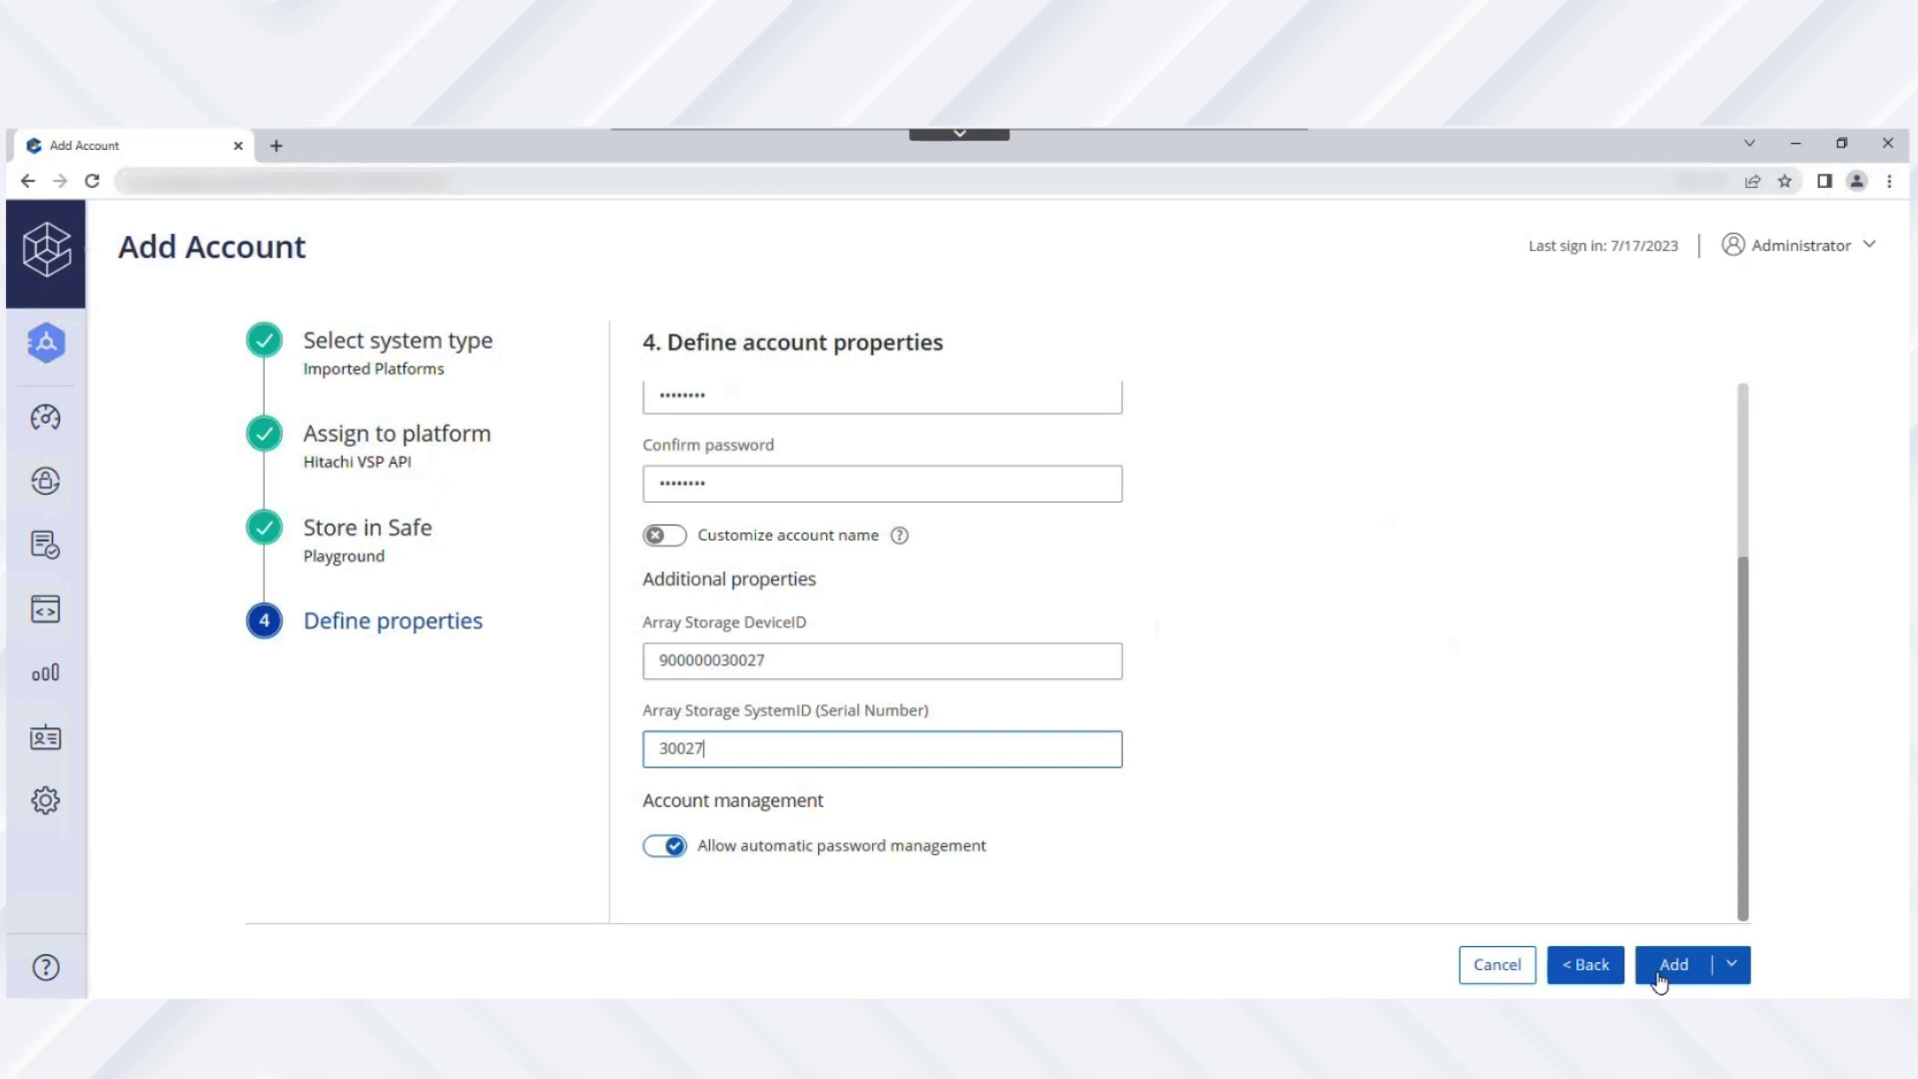
click(1661, 980)
click(257, 515)
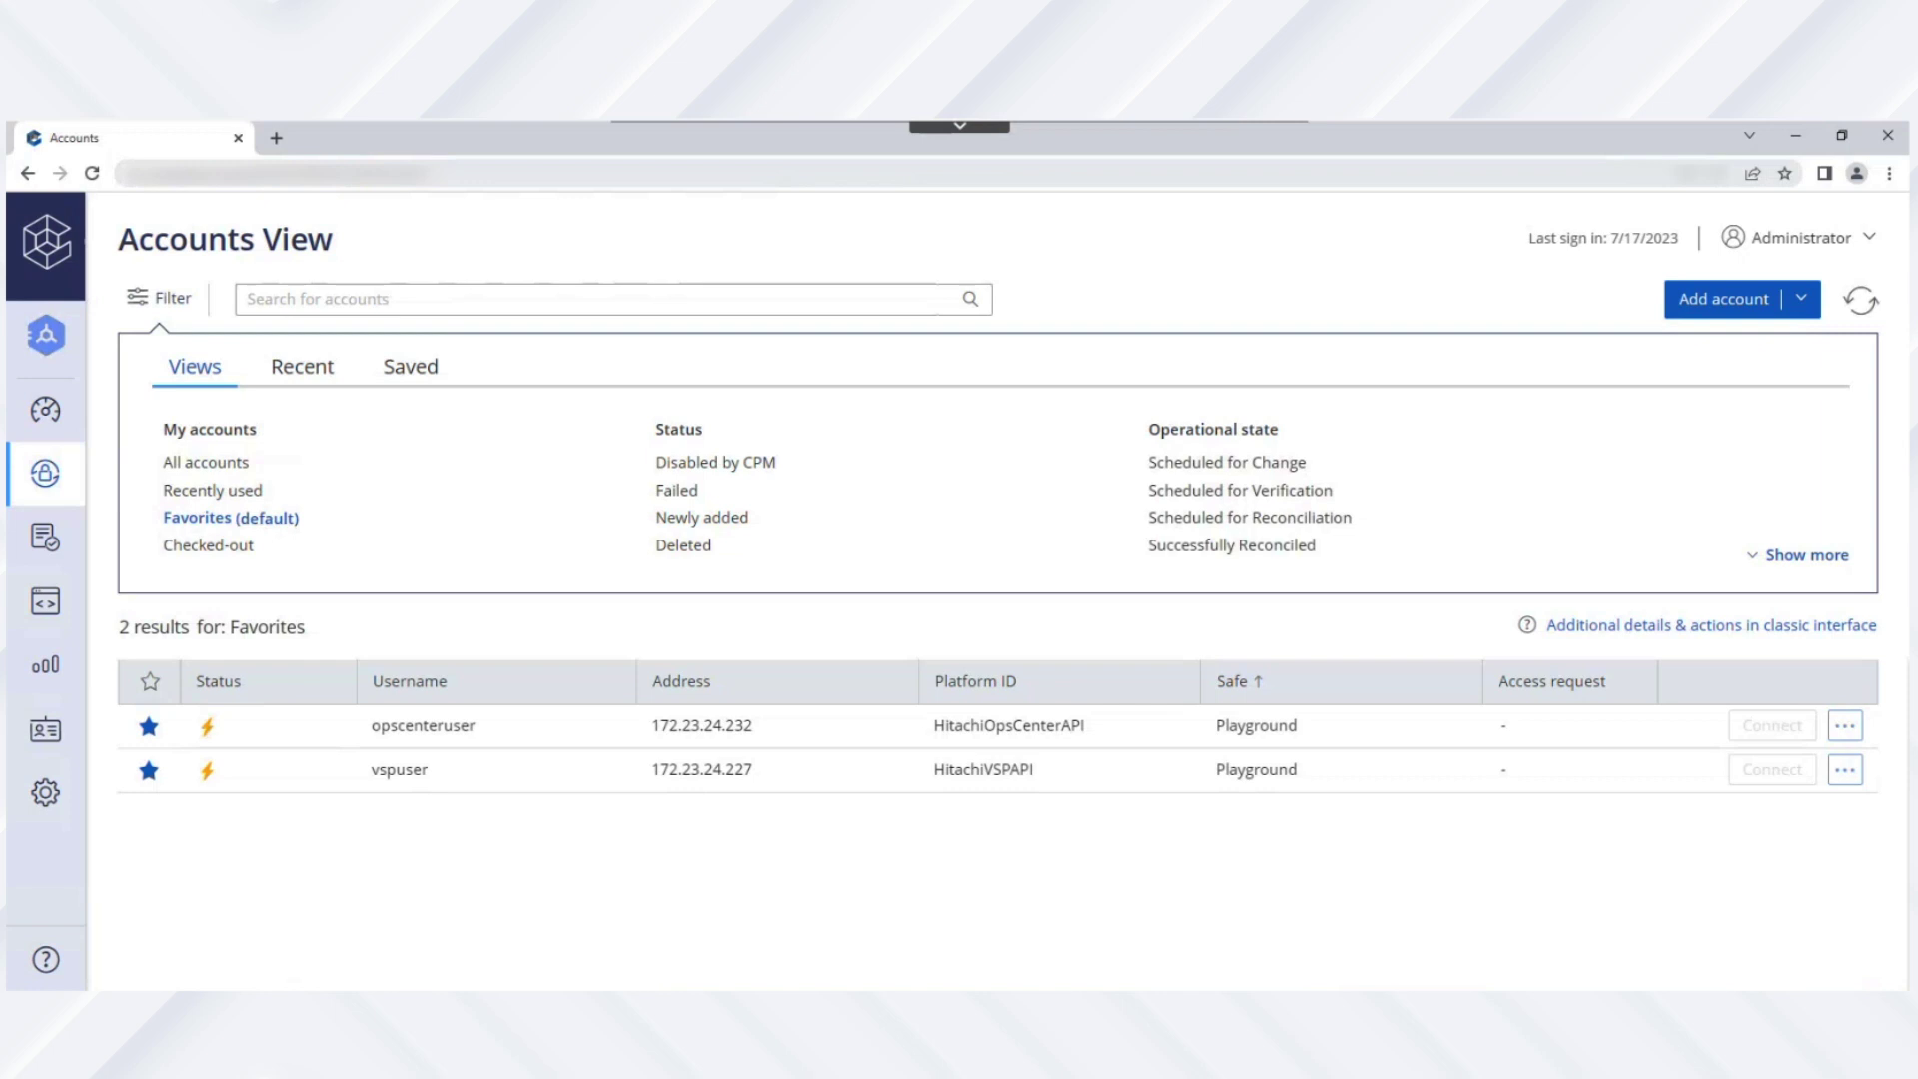
Mark opscenteruser for a CPM password change, then refresh and reopen its details.
click(492, 737)
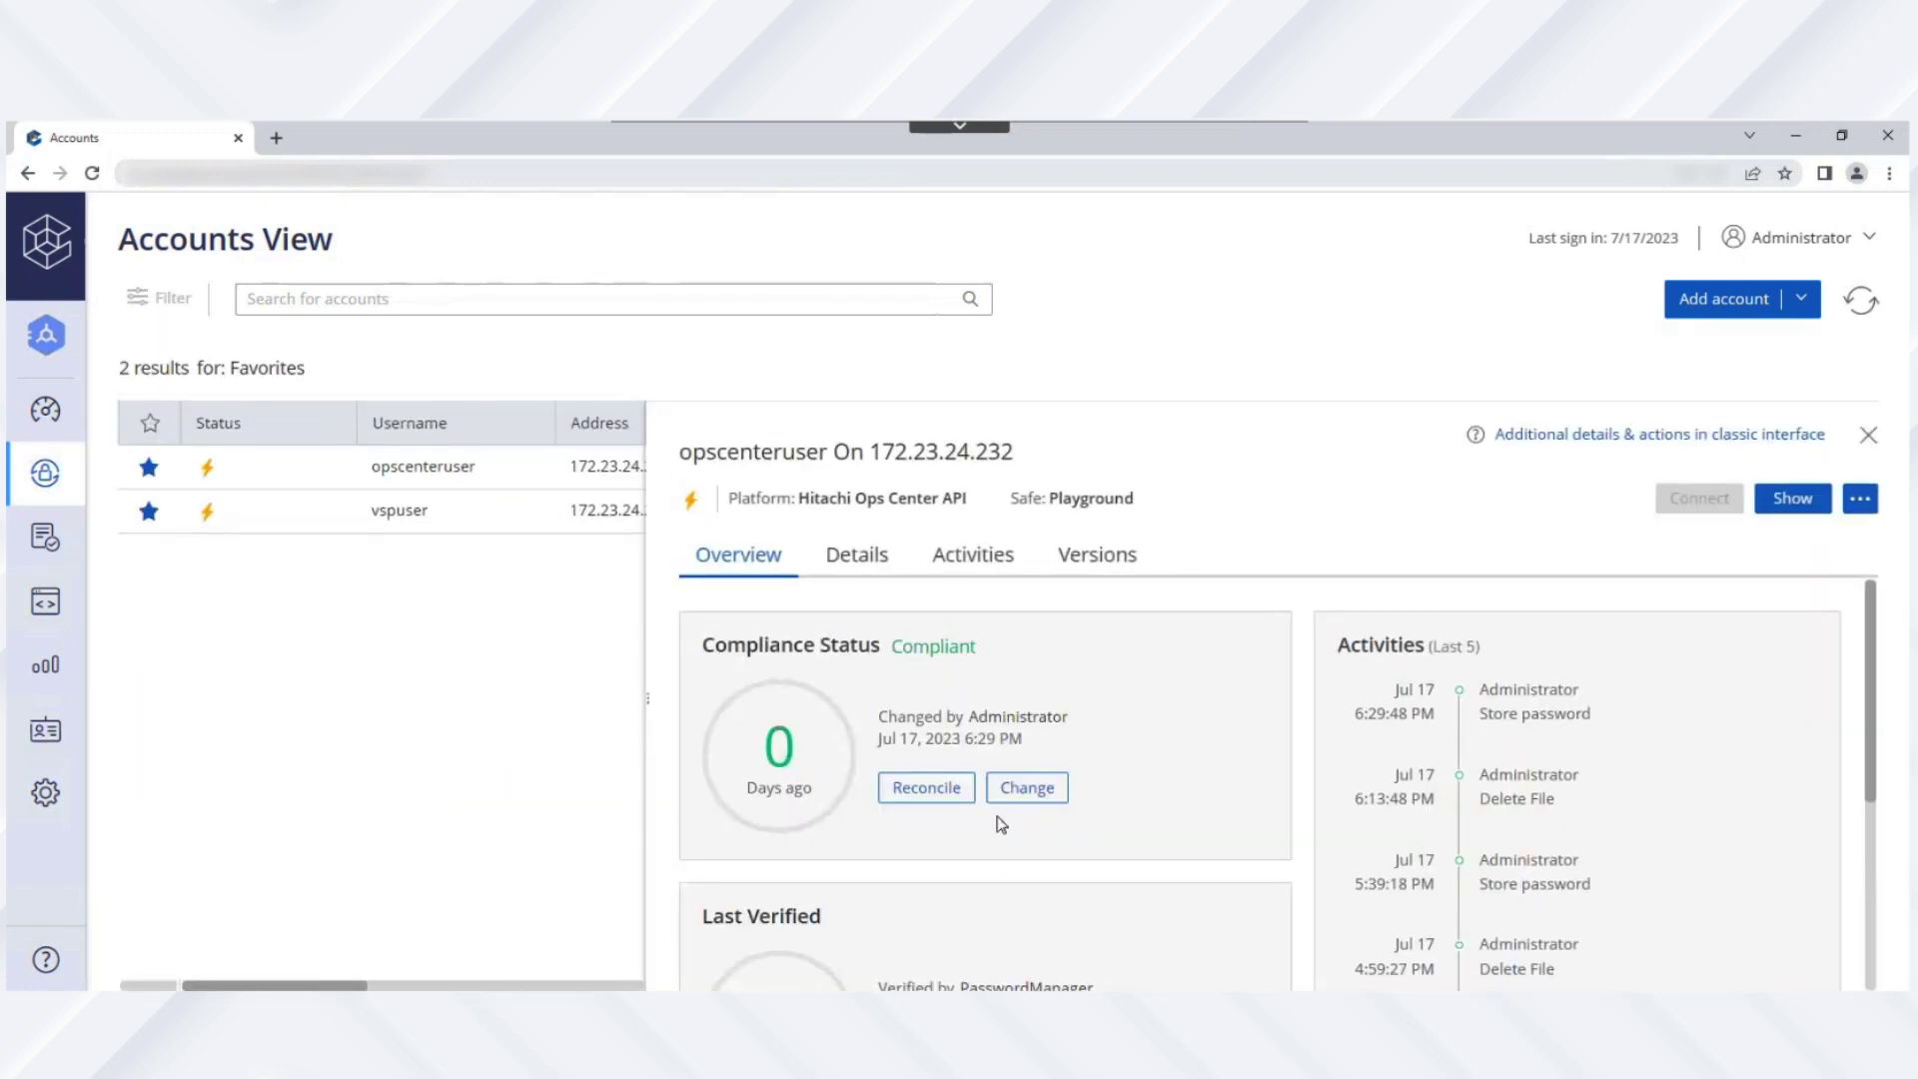
click(1019, 795)
click(1248, 737)
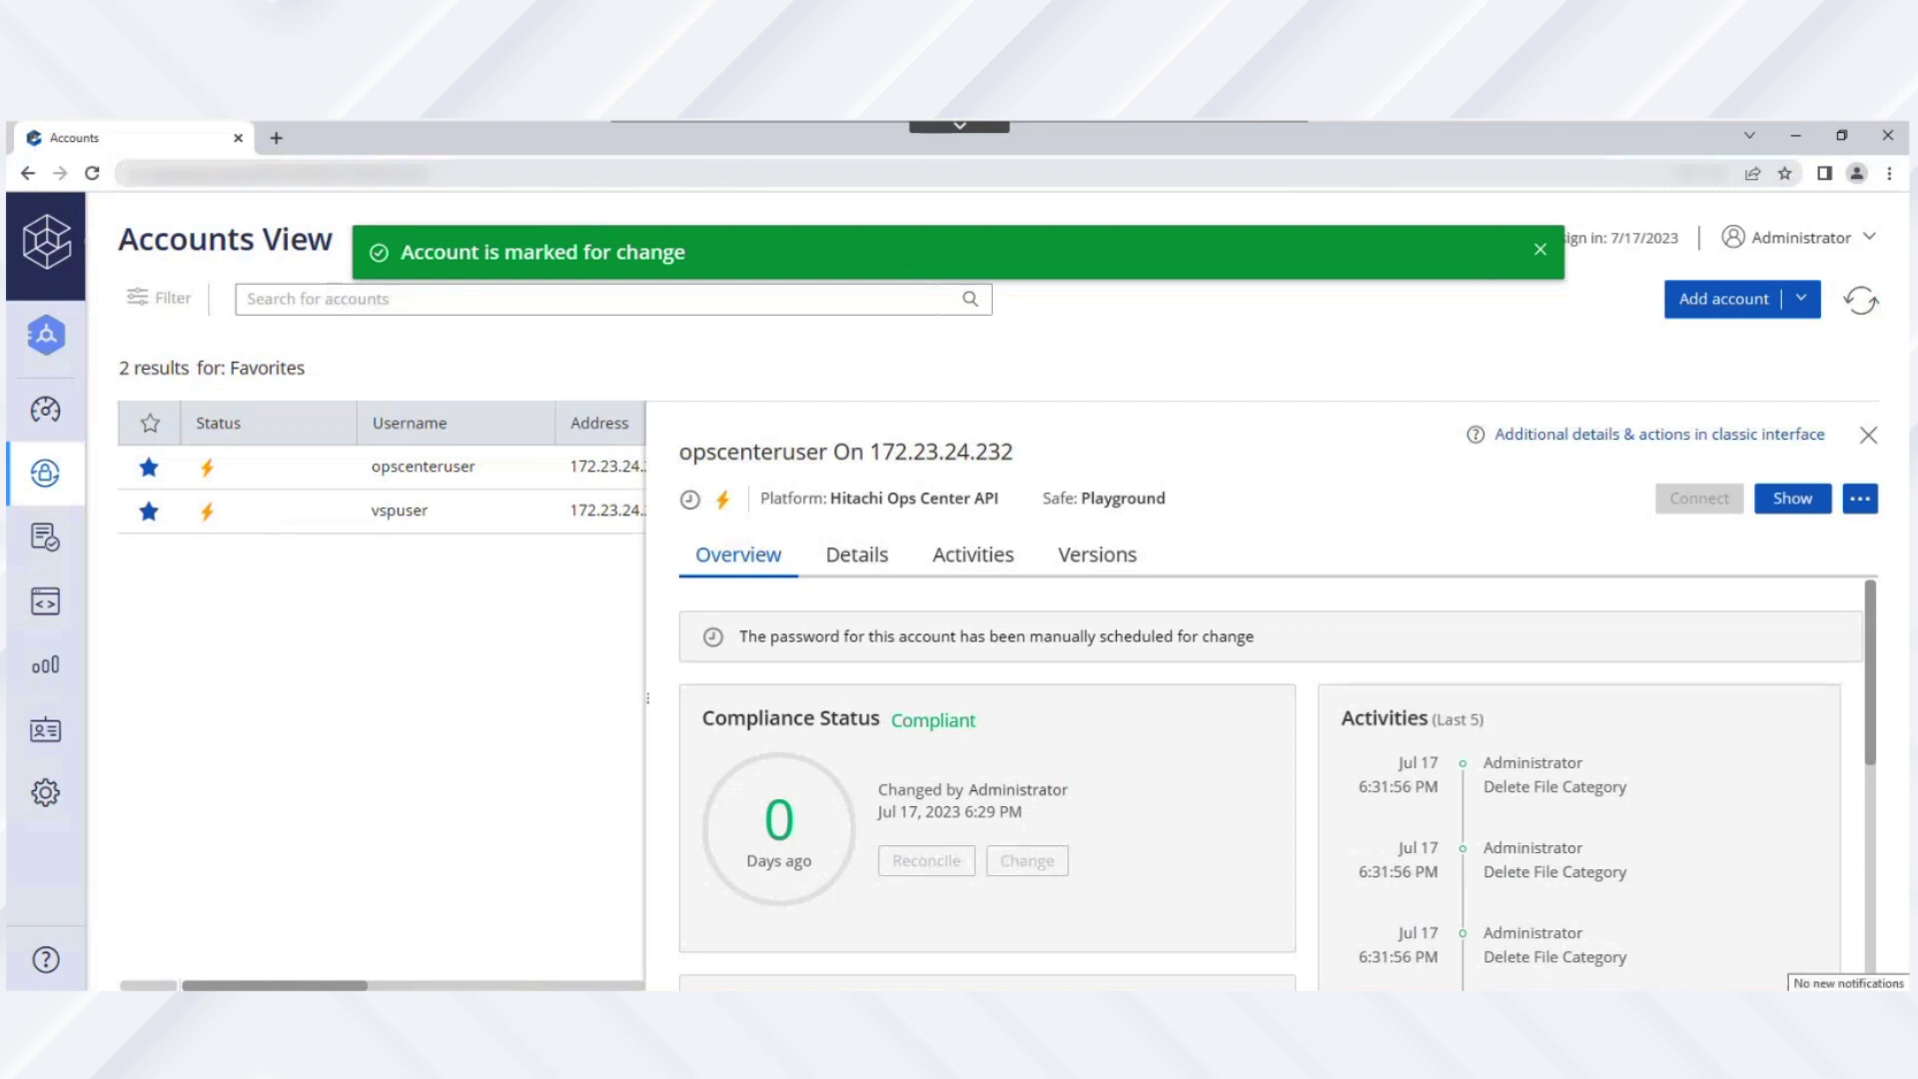
click(45, 473)
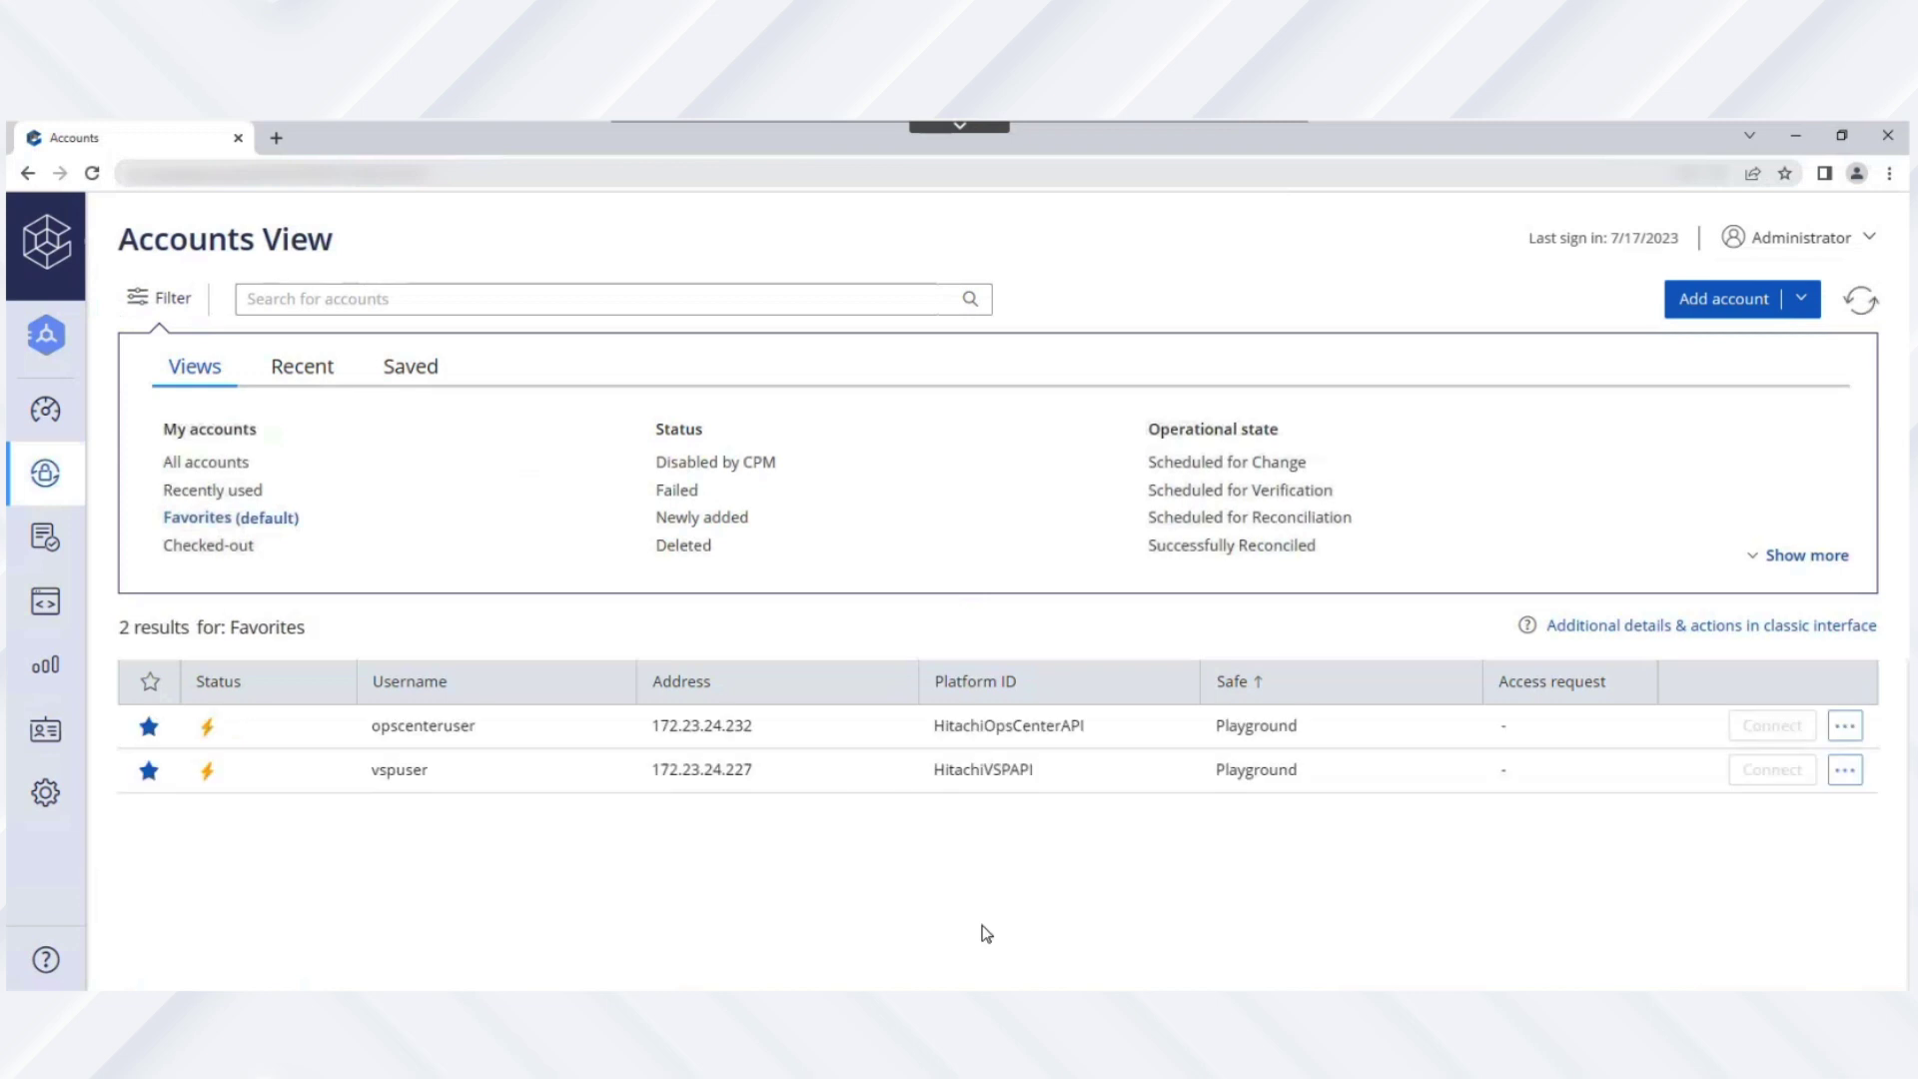
click(603, 727)
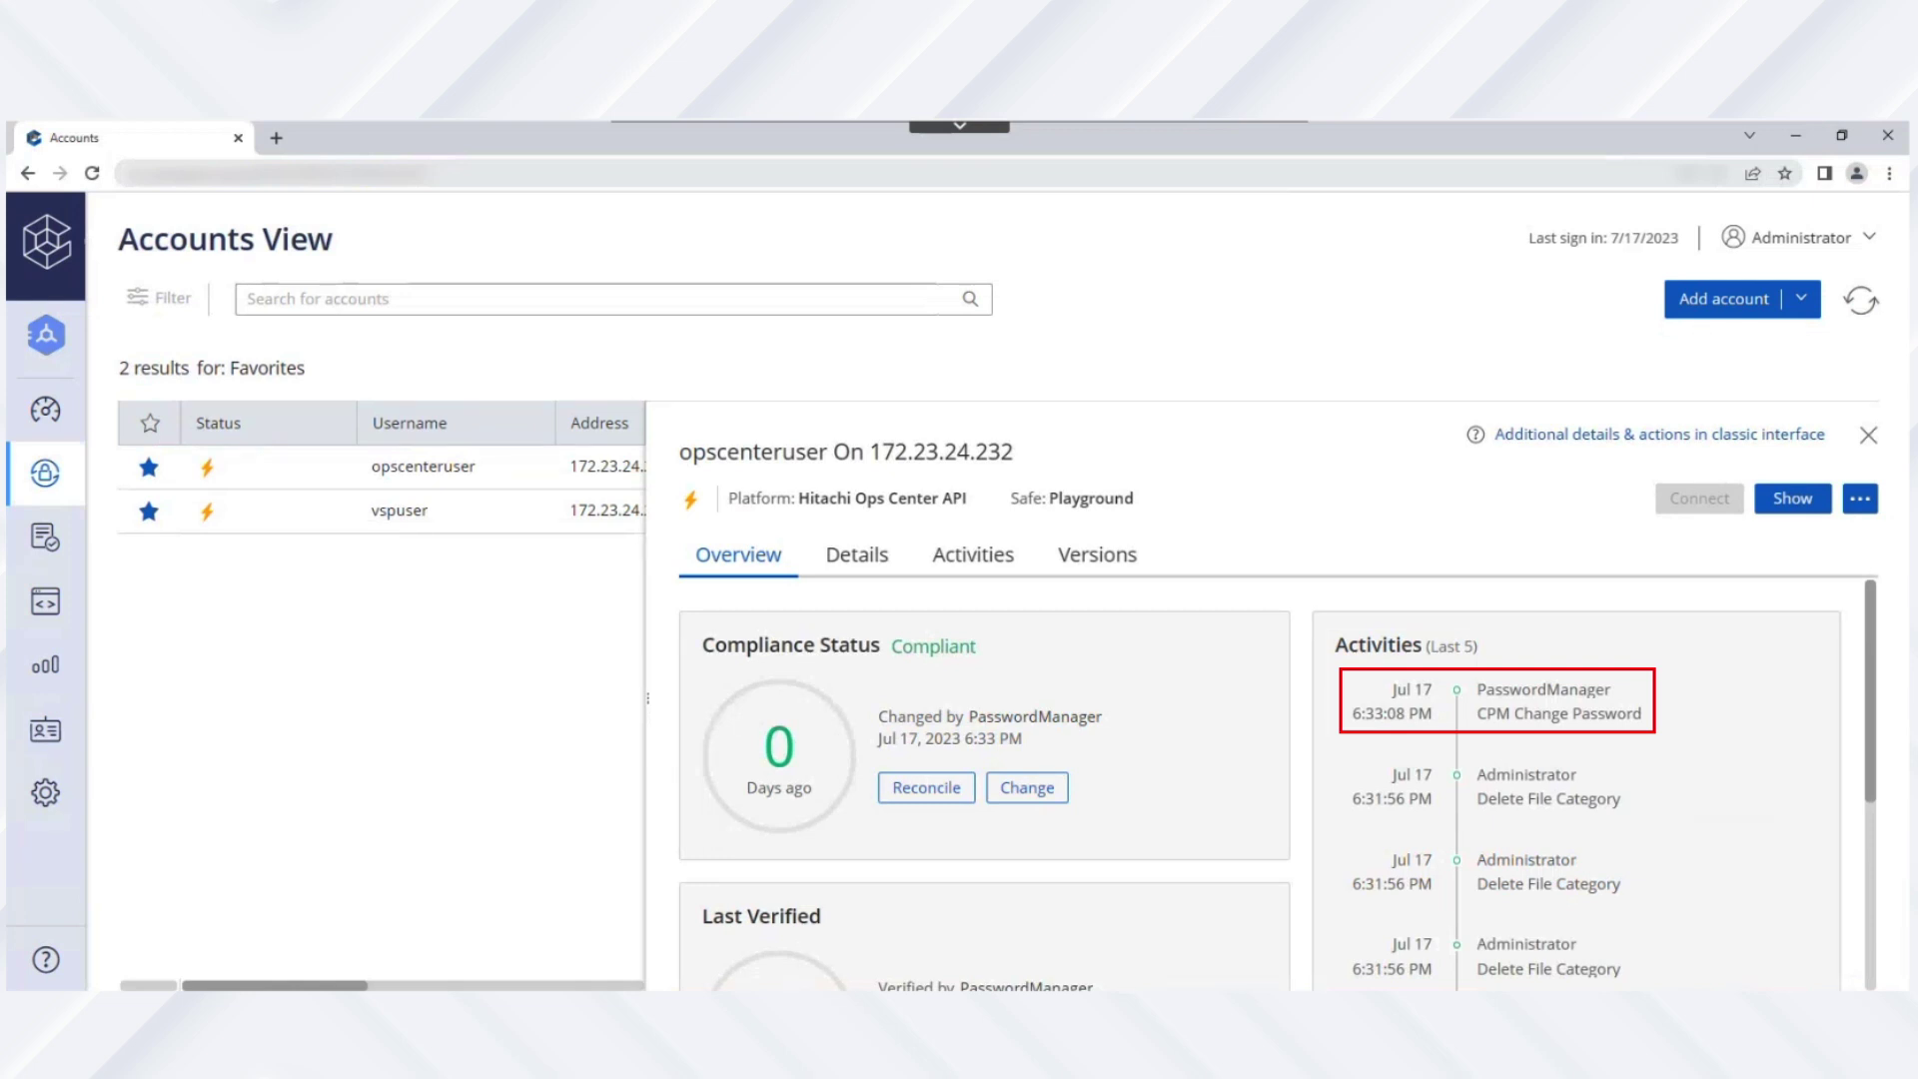
Reveal the opscenteruser password with reason 'test', then request its verification.
click(1779, 509)
click(1180, 590)
text(test)
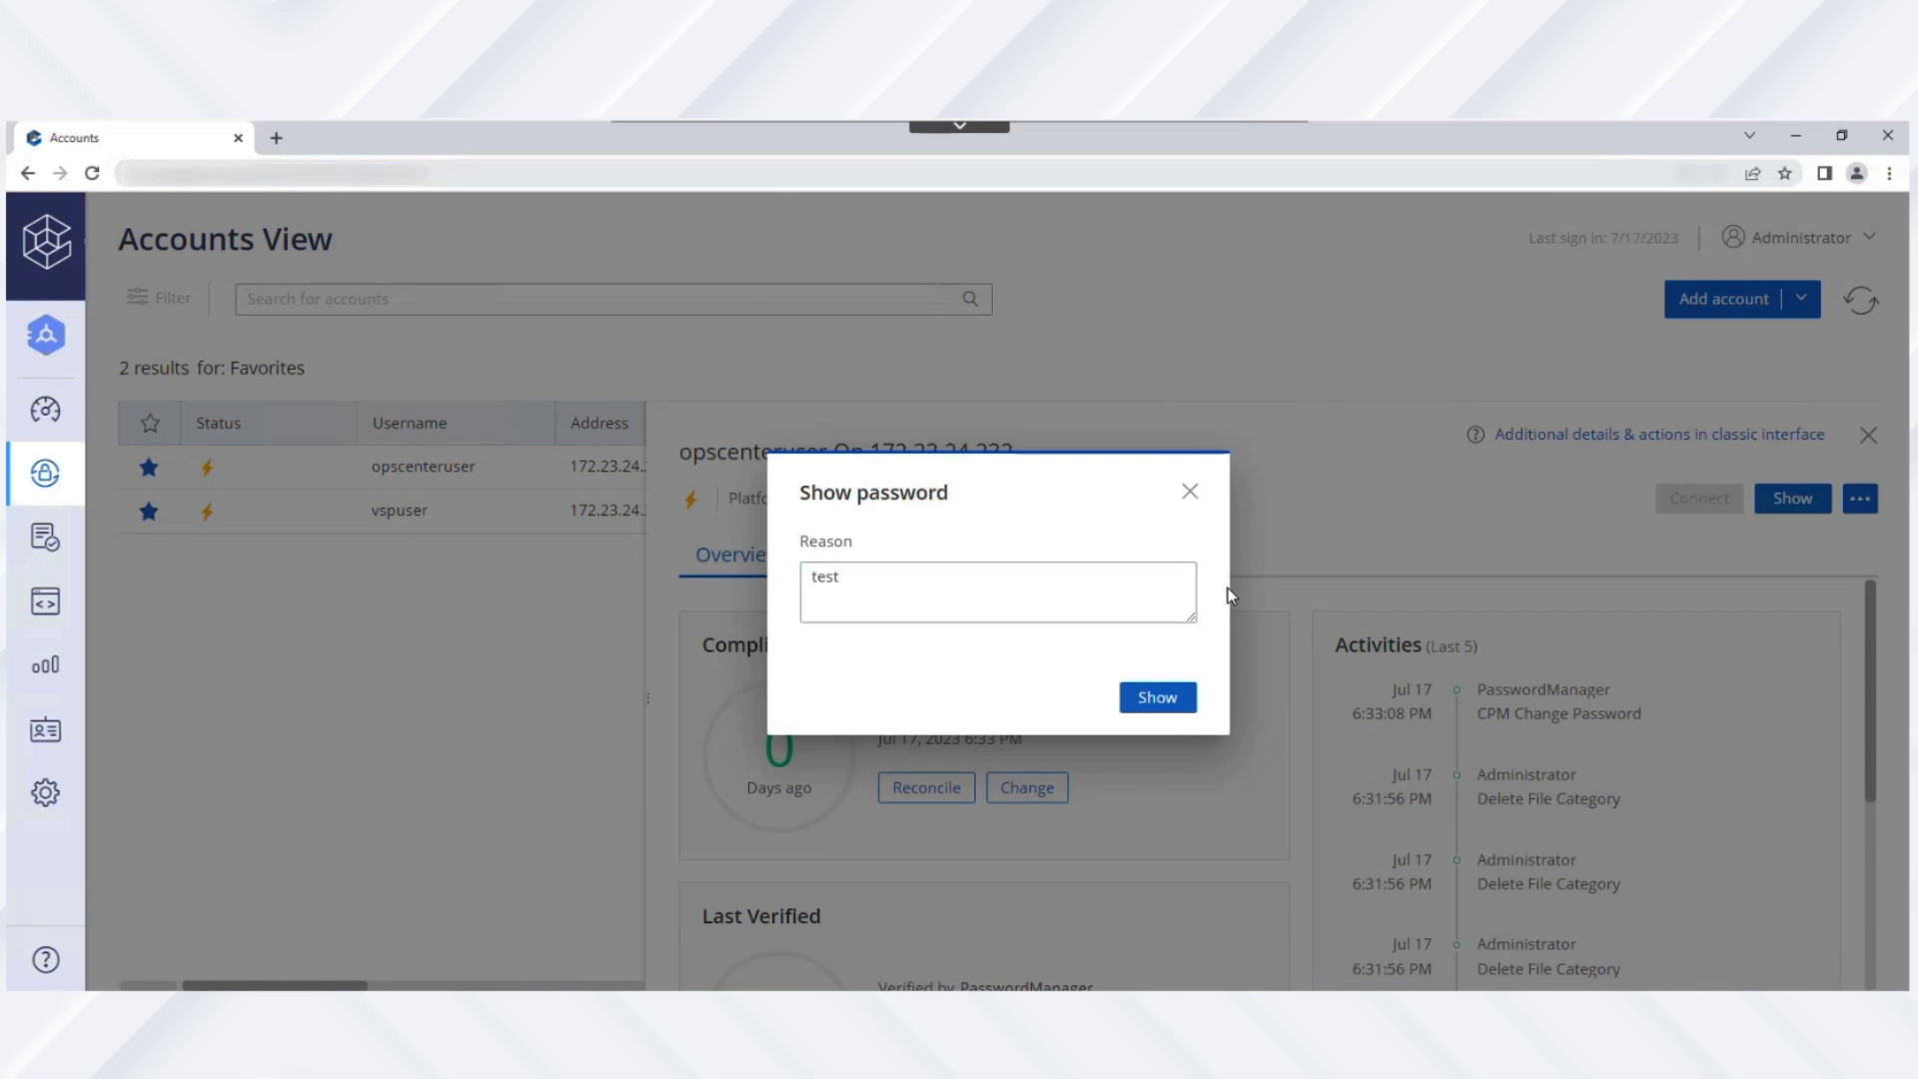
click(1167, 699)
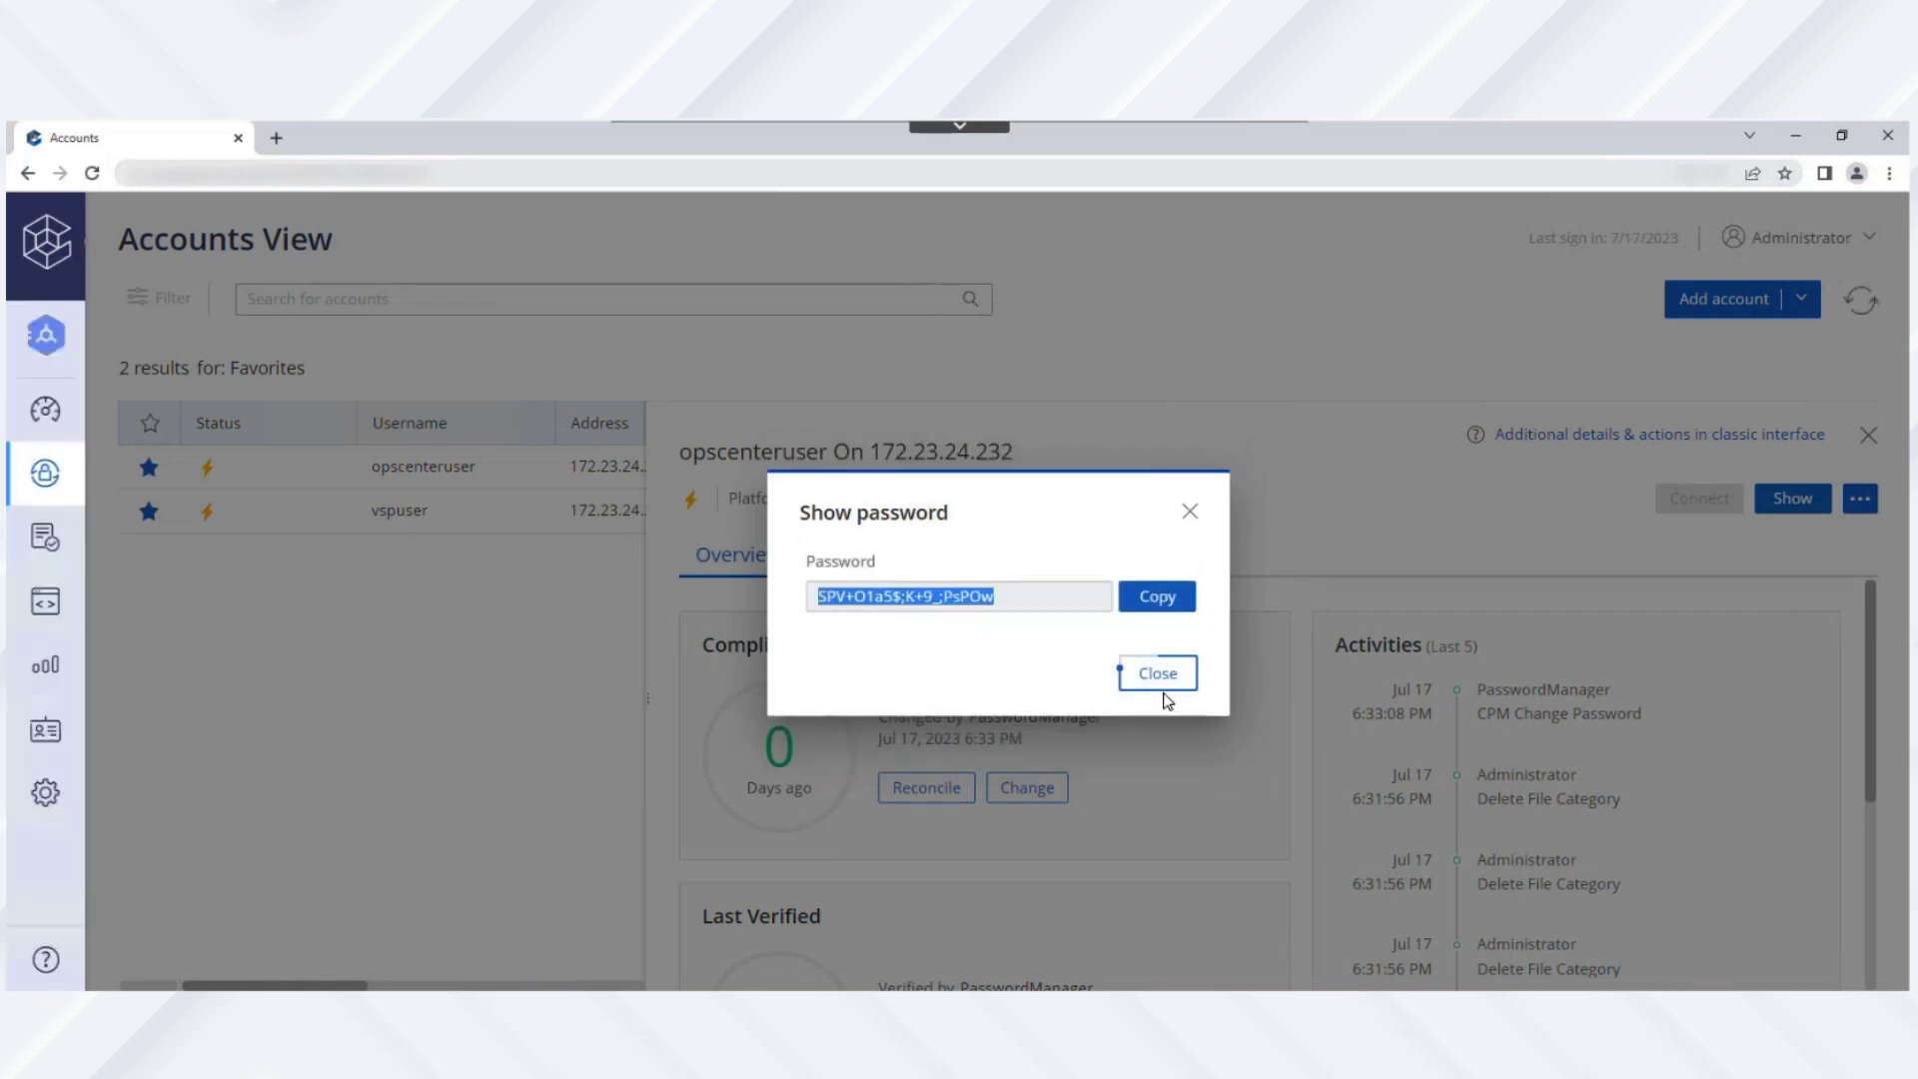
click(1164, 689)
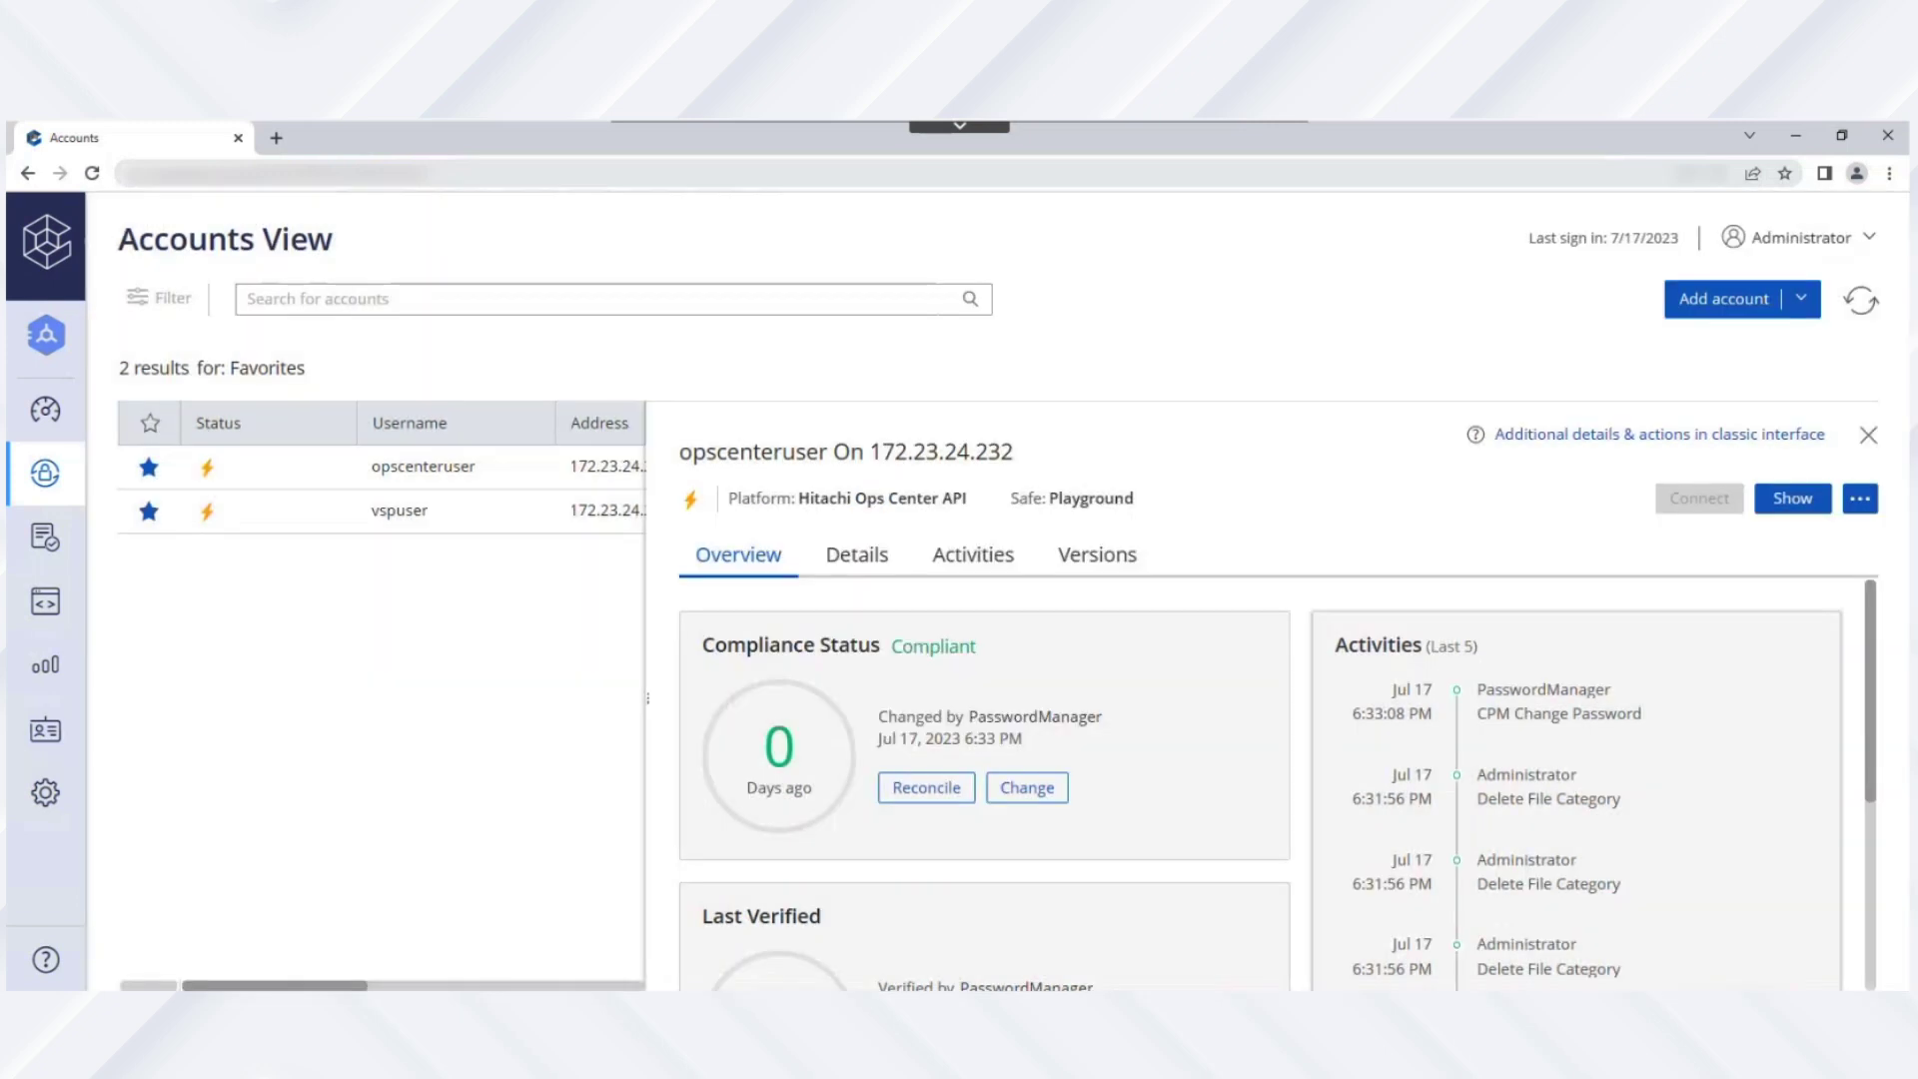
click(1856, 503)
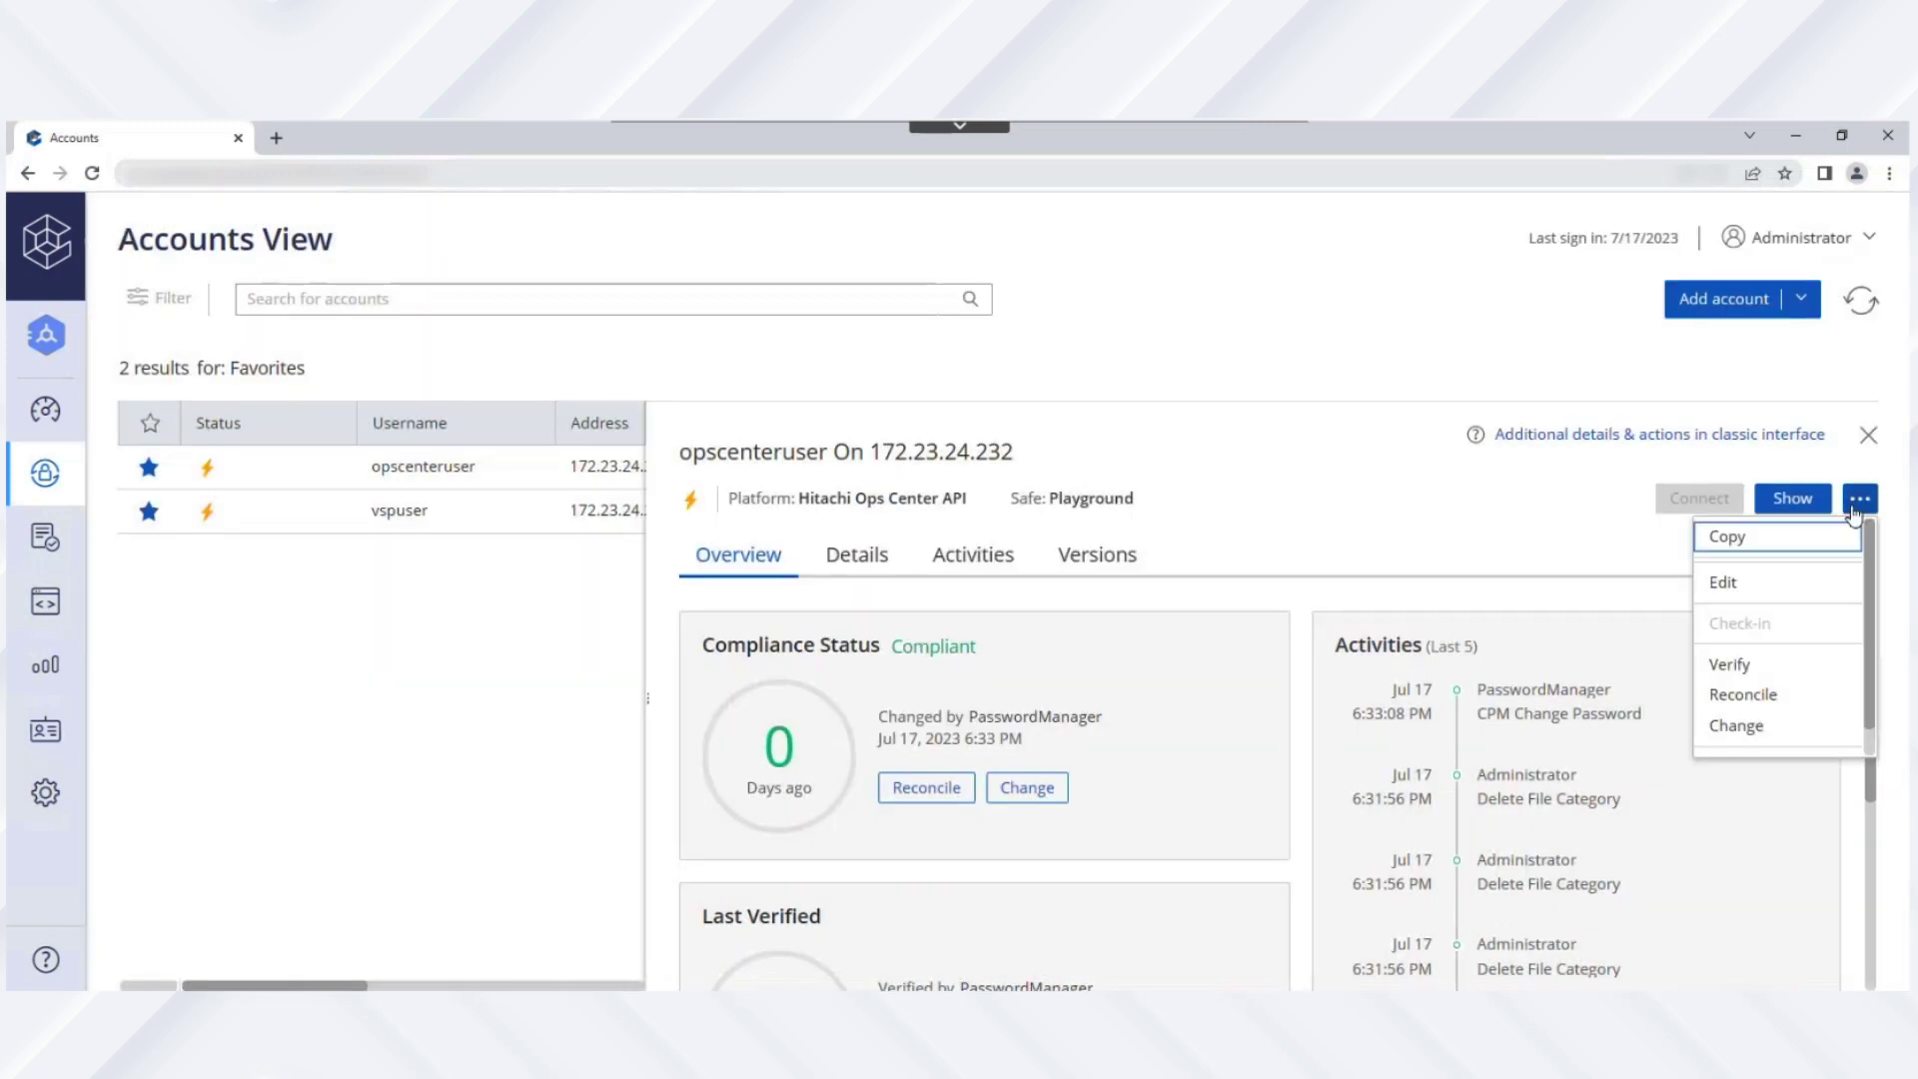
click(1804, 667)
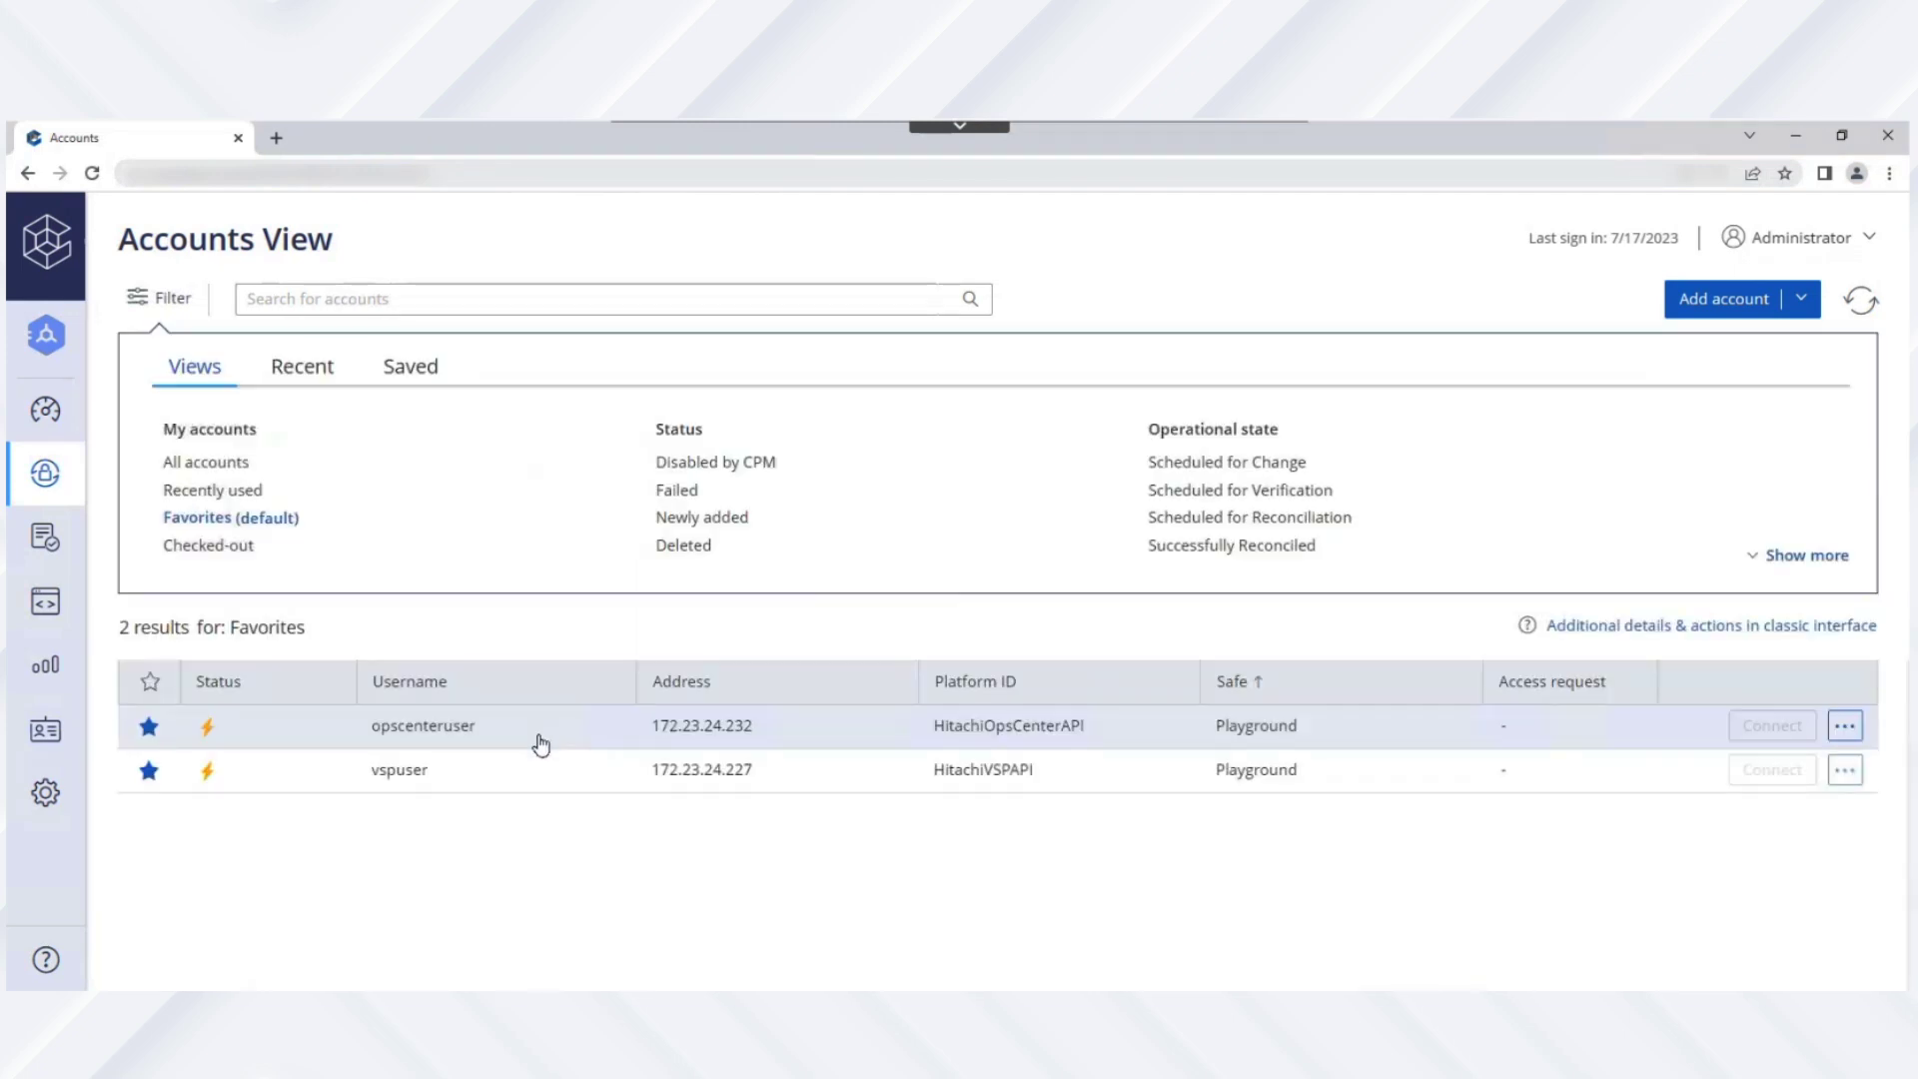
Check the opscenteruser account's verification, then open the vspuser account's details.
click(541, 745)
click(552, 792)
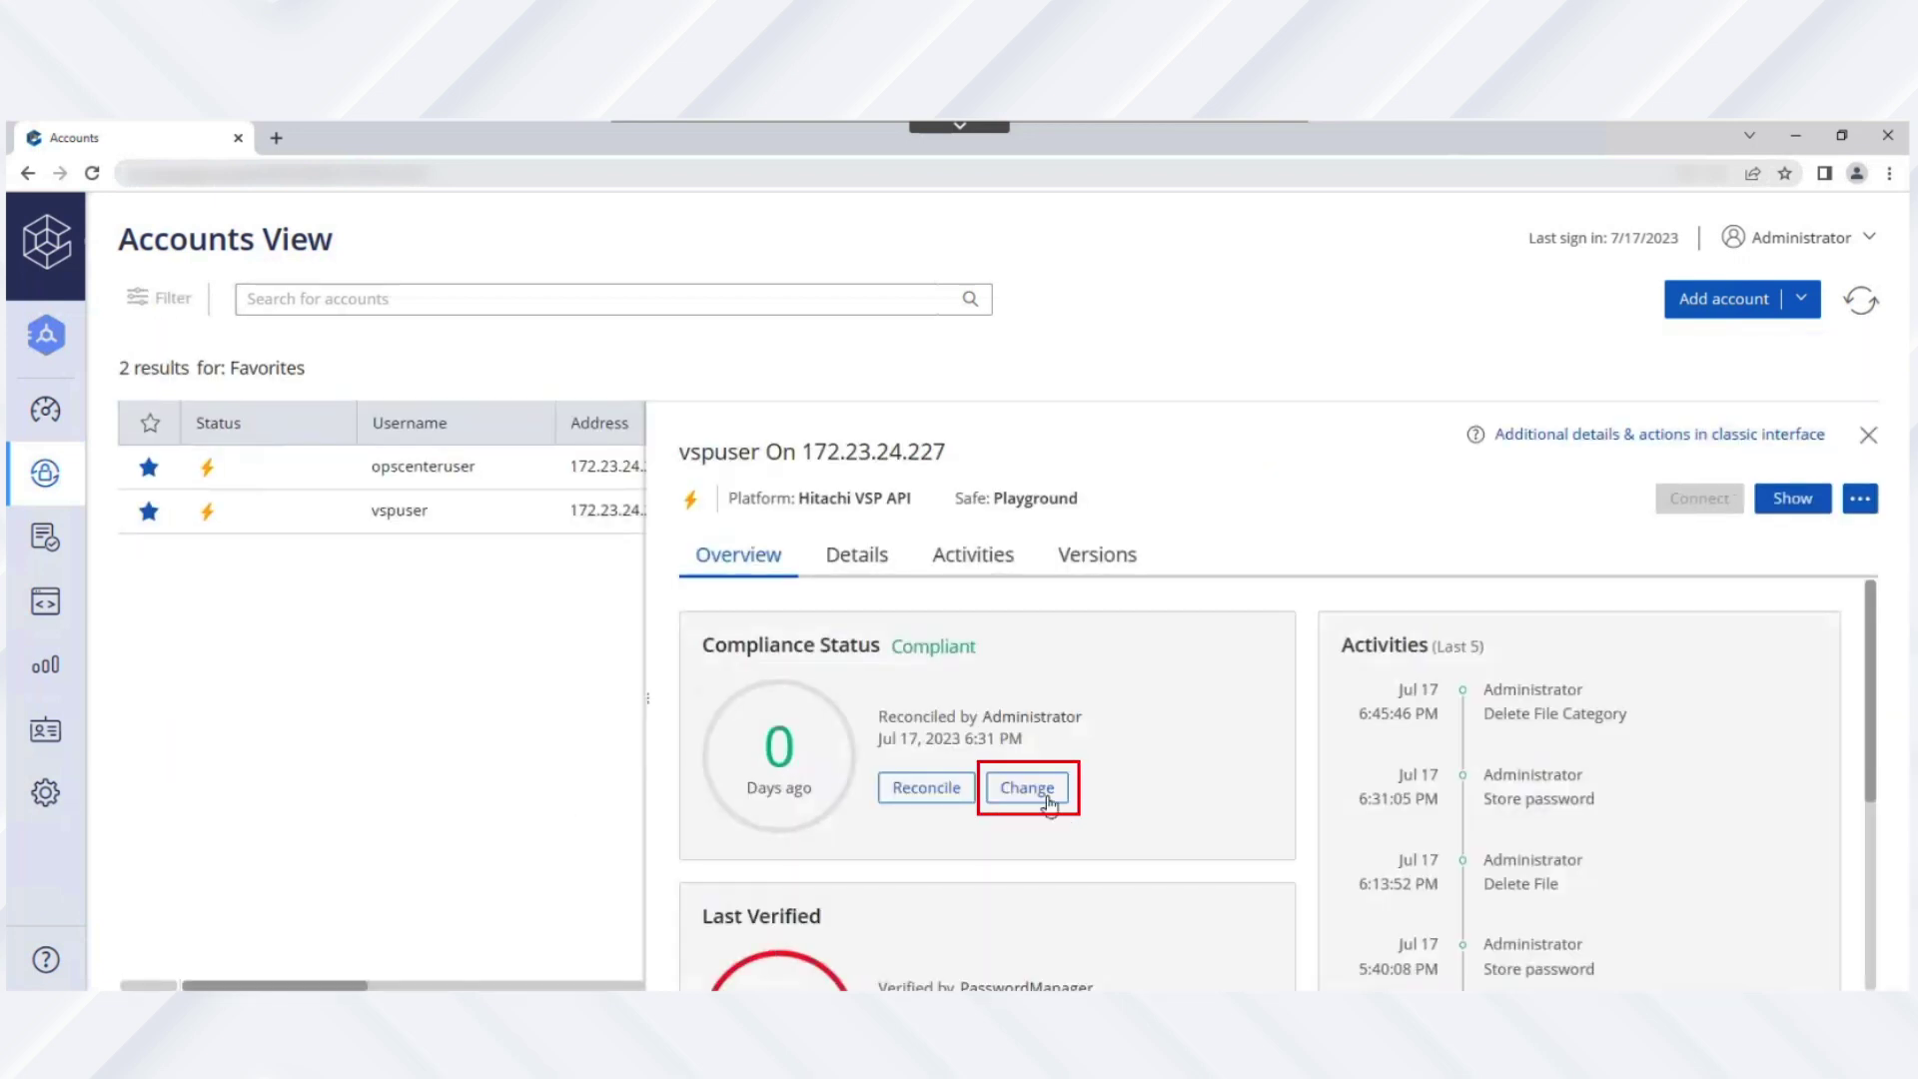
Have the CPM change vspuser's password to a random one, then reopen vspuser to confirm it was logged.
click(1027, 788)
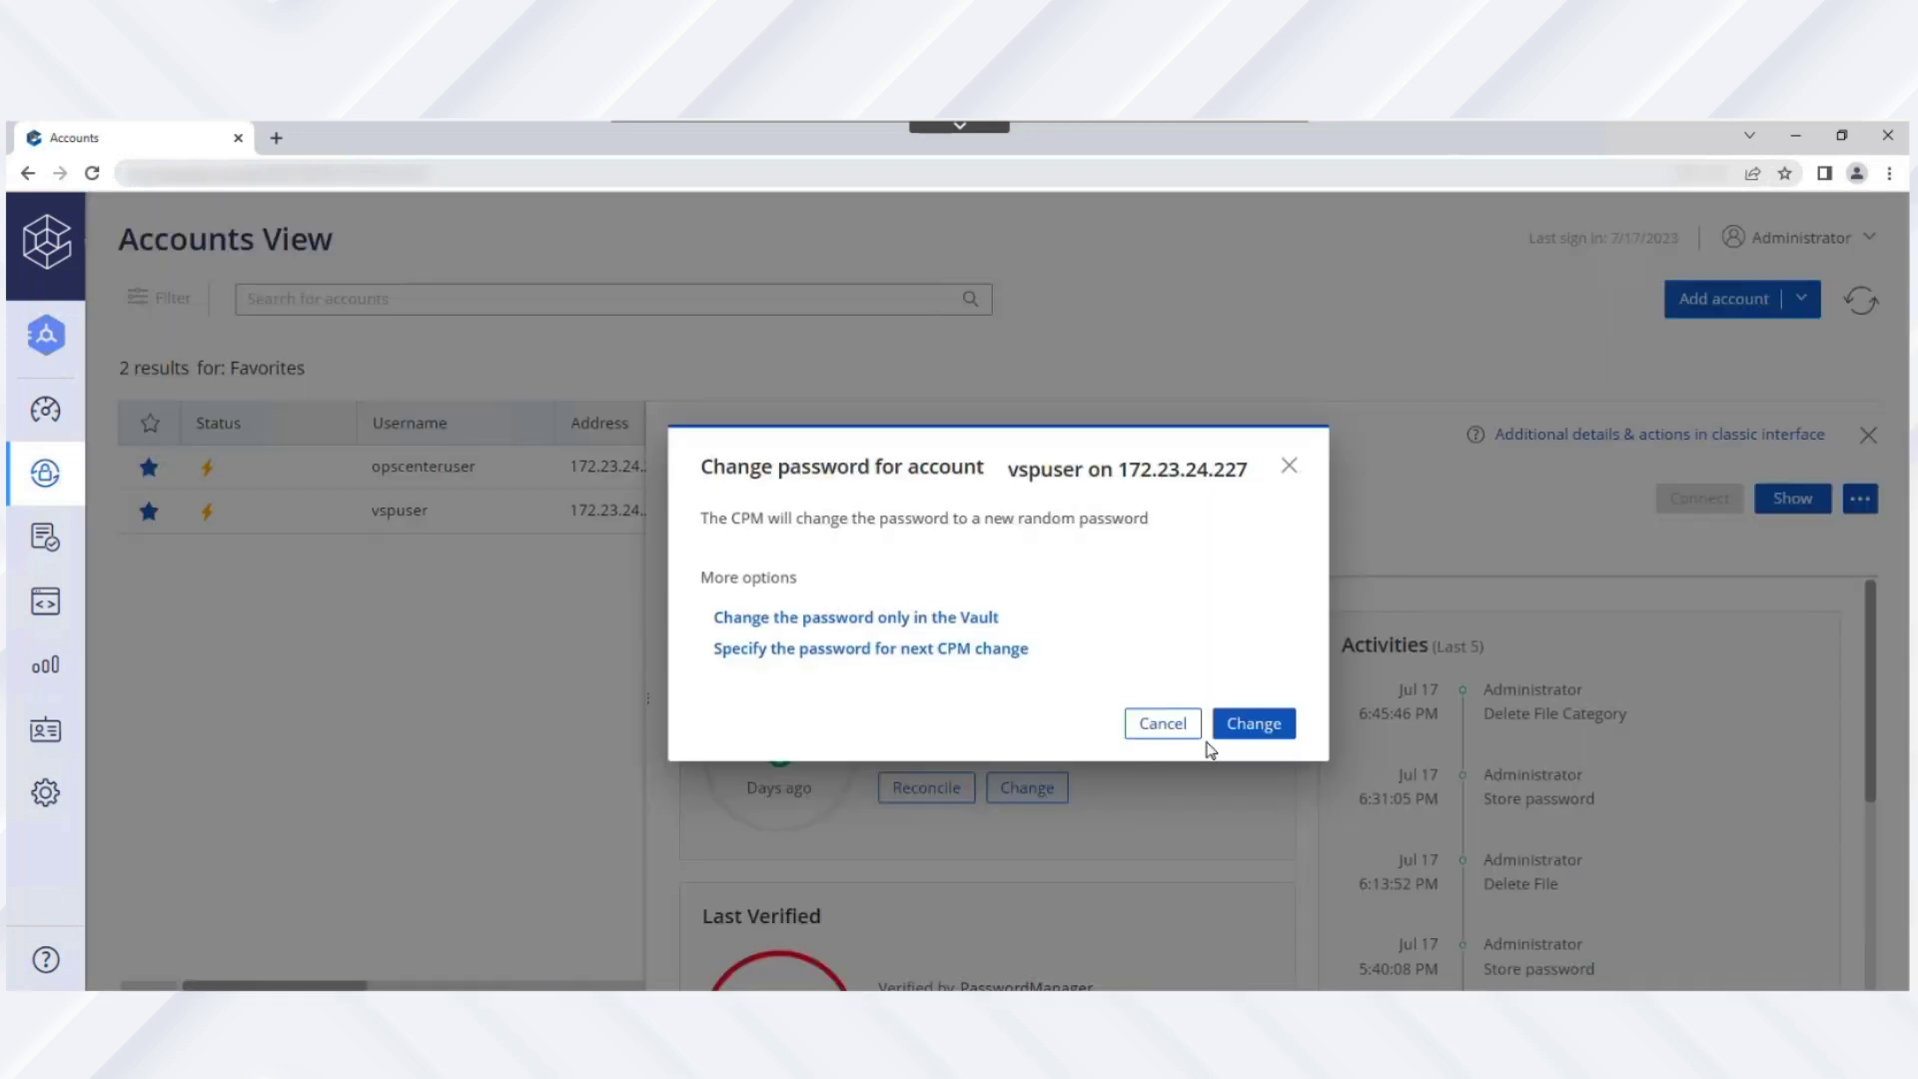
click(1253, 723)
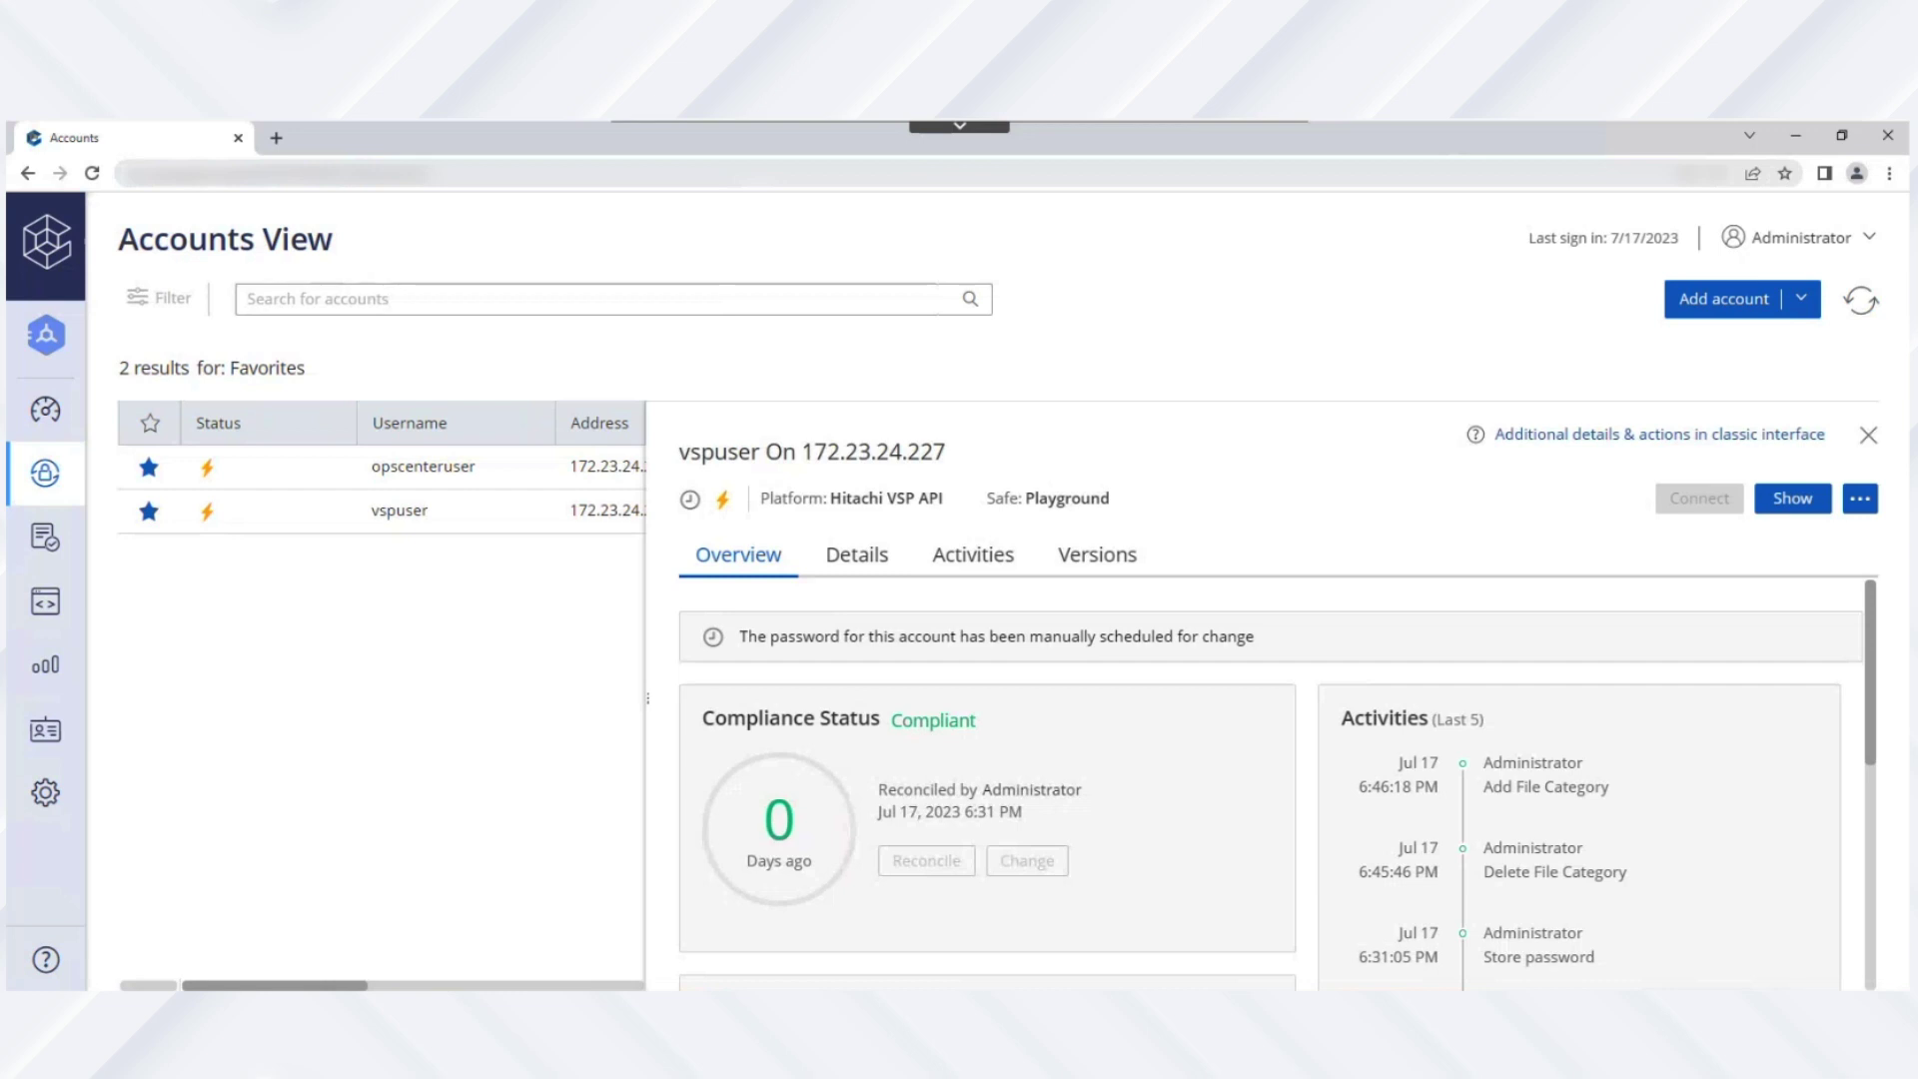
key(Escape)
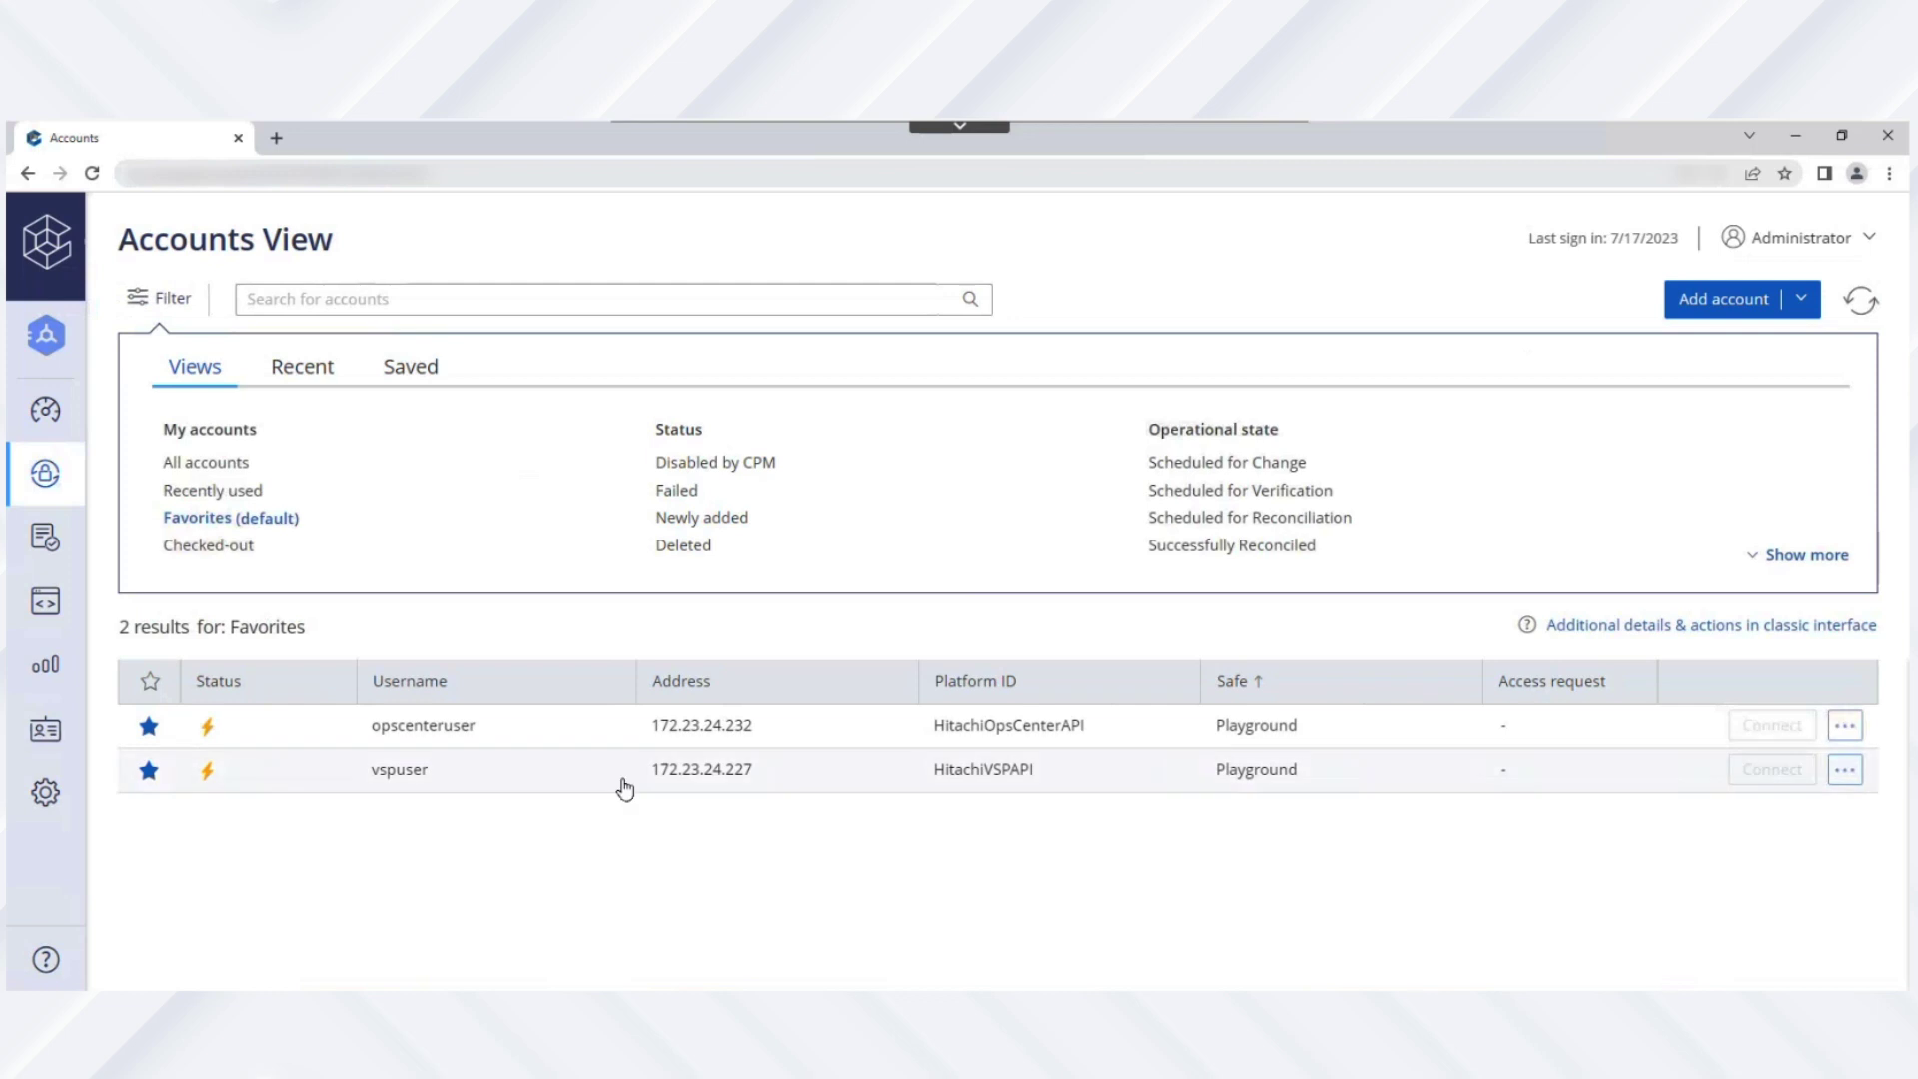
click(622, 783)
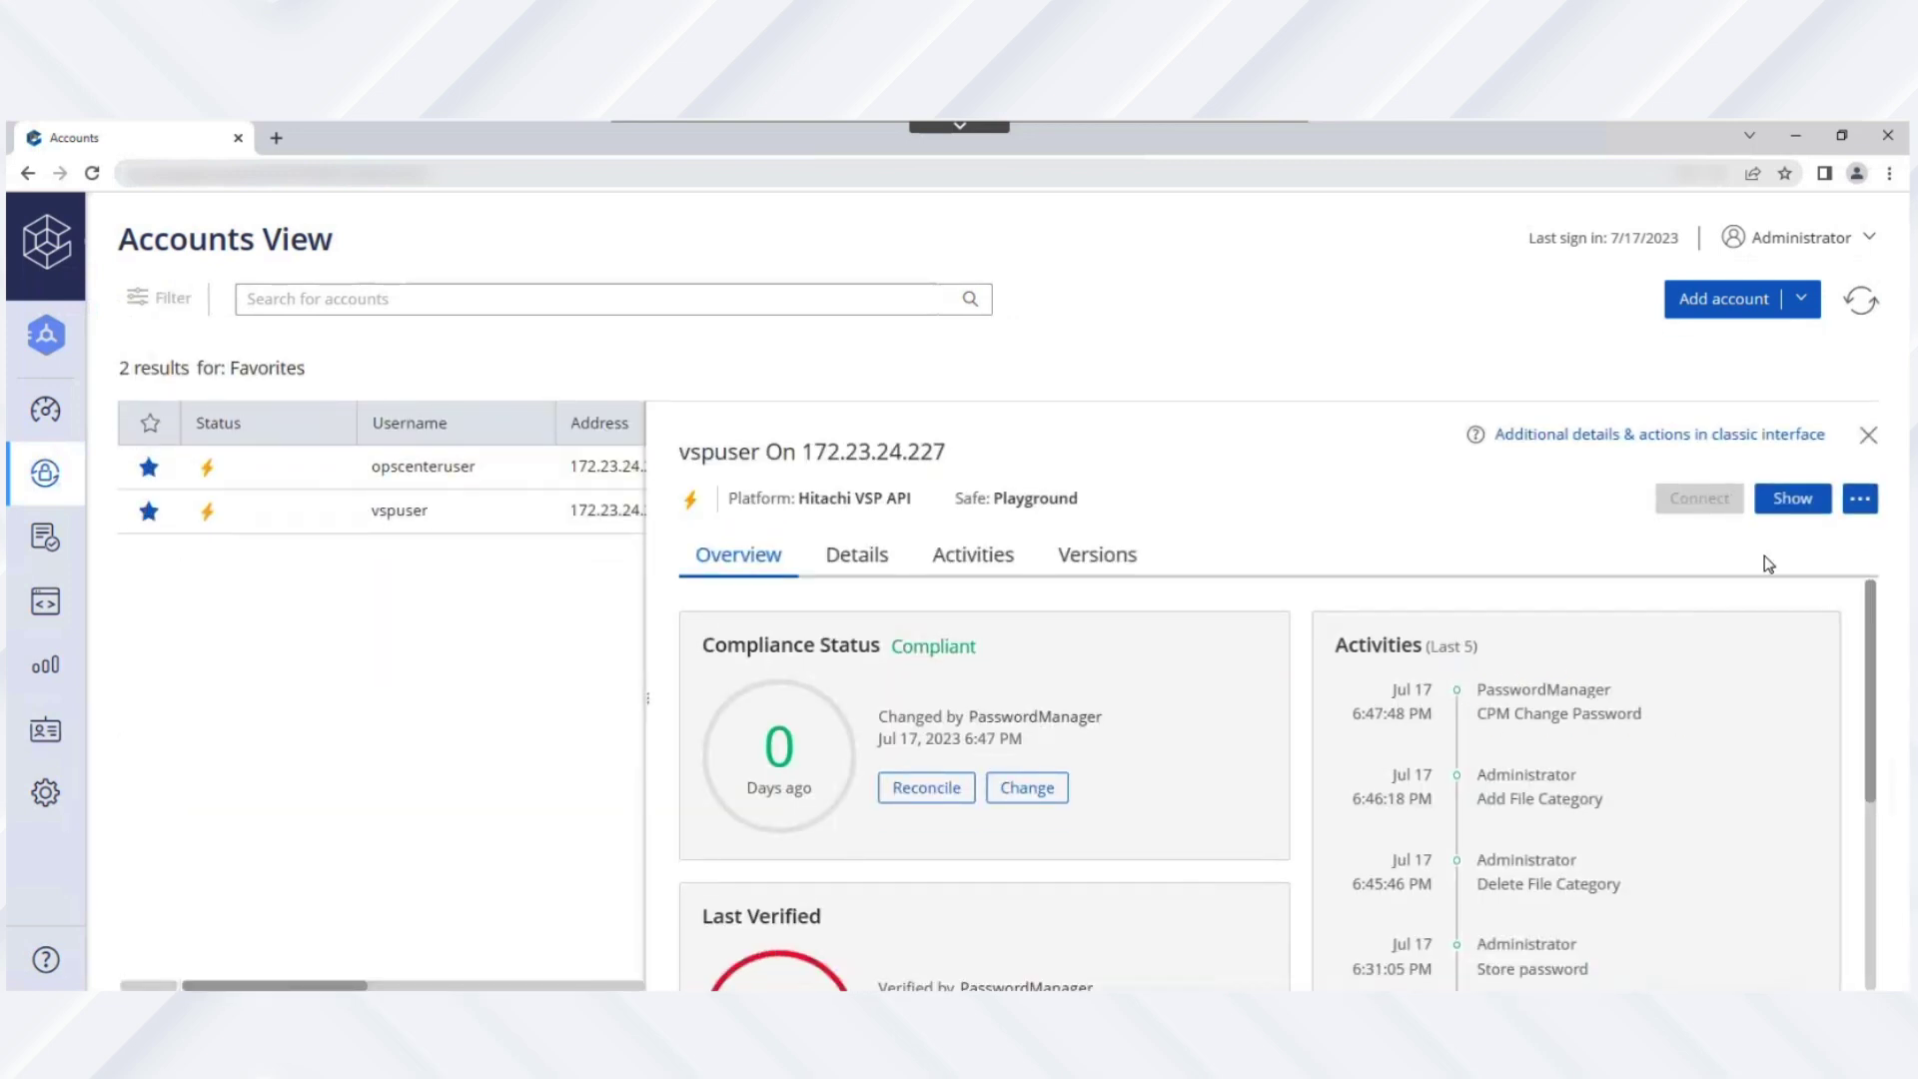
click(1802, 512)
click(1184, 596)
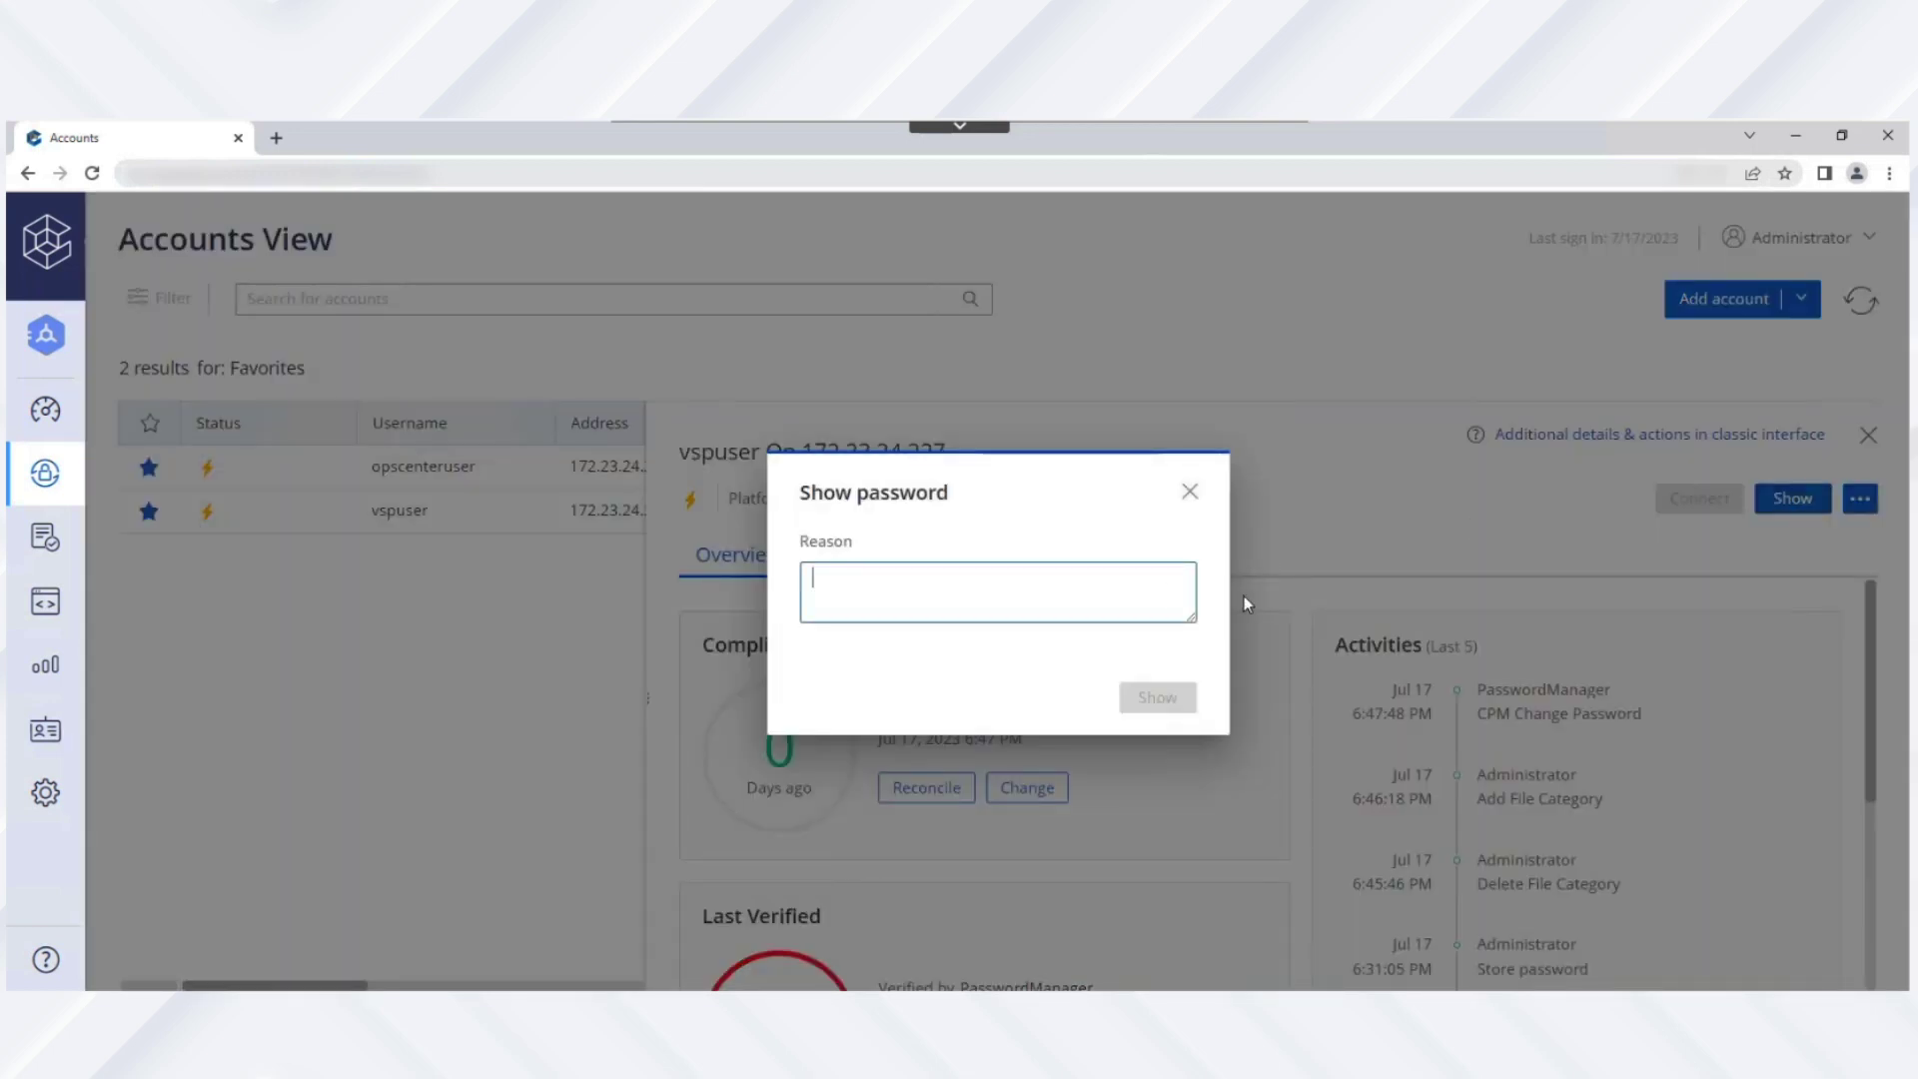
text(test)
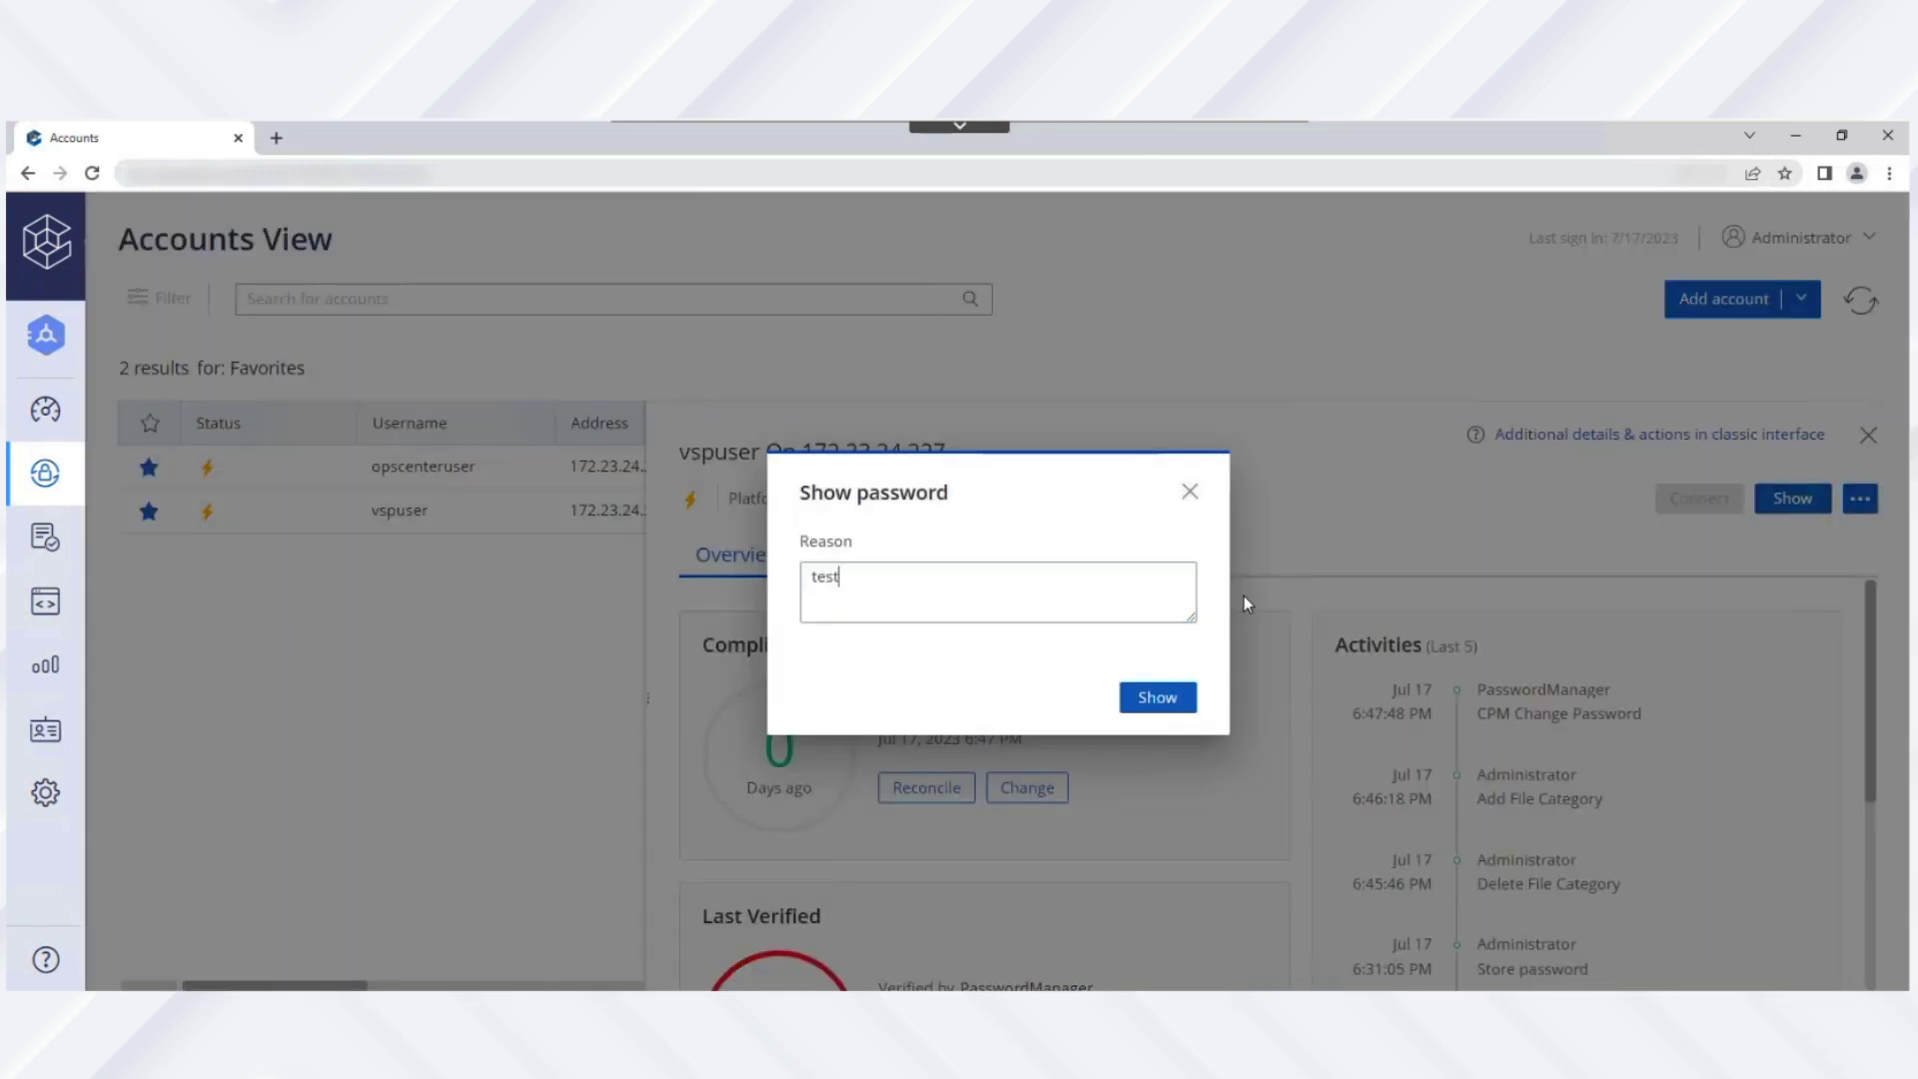
click(1172, 699)
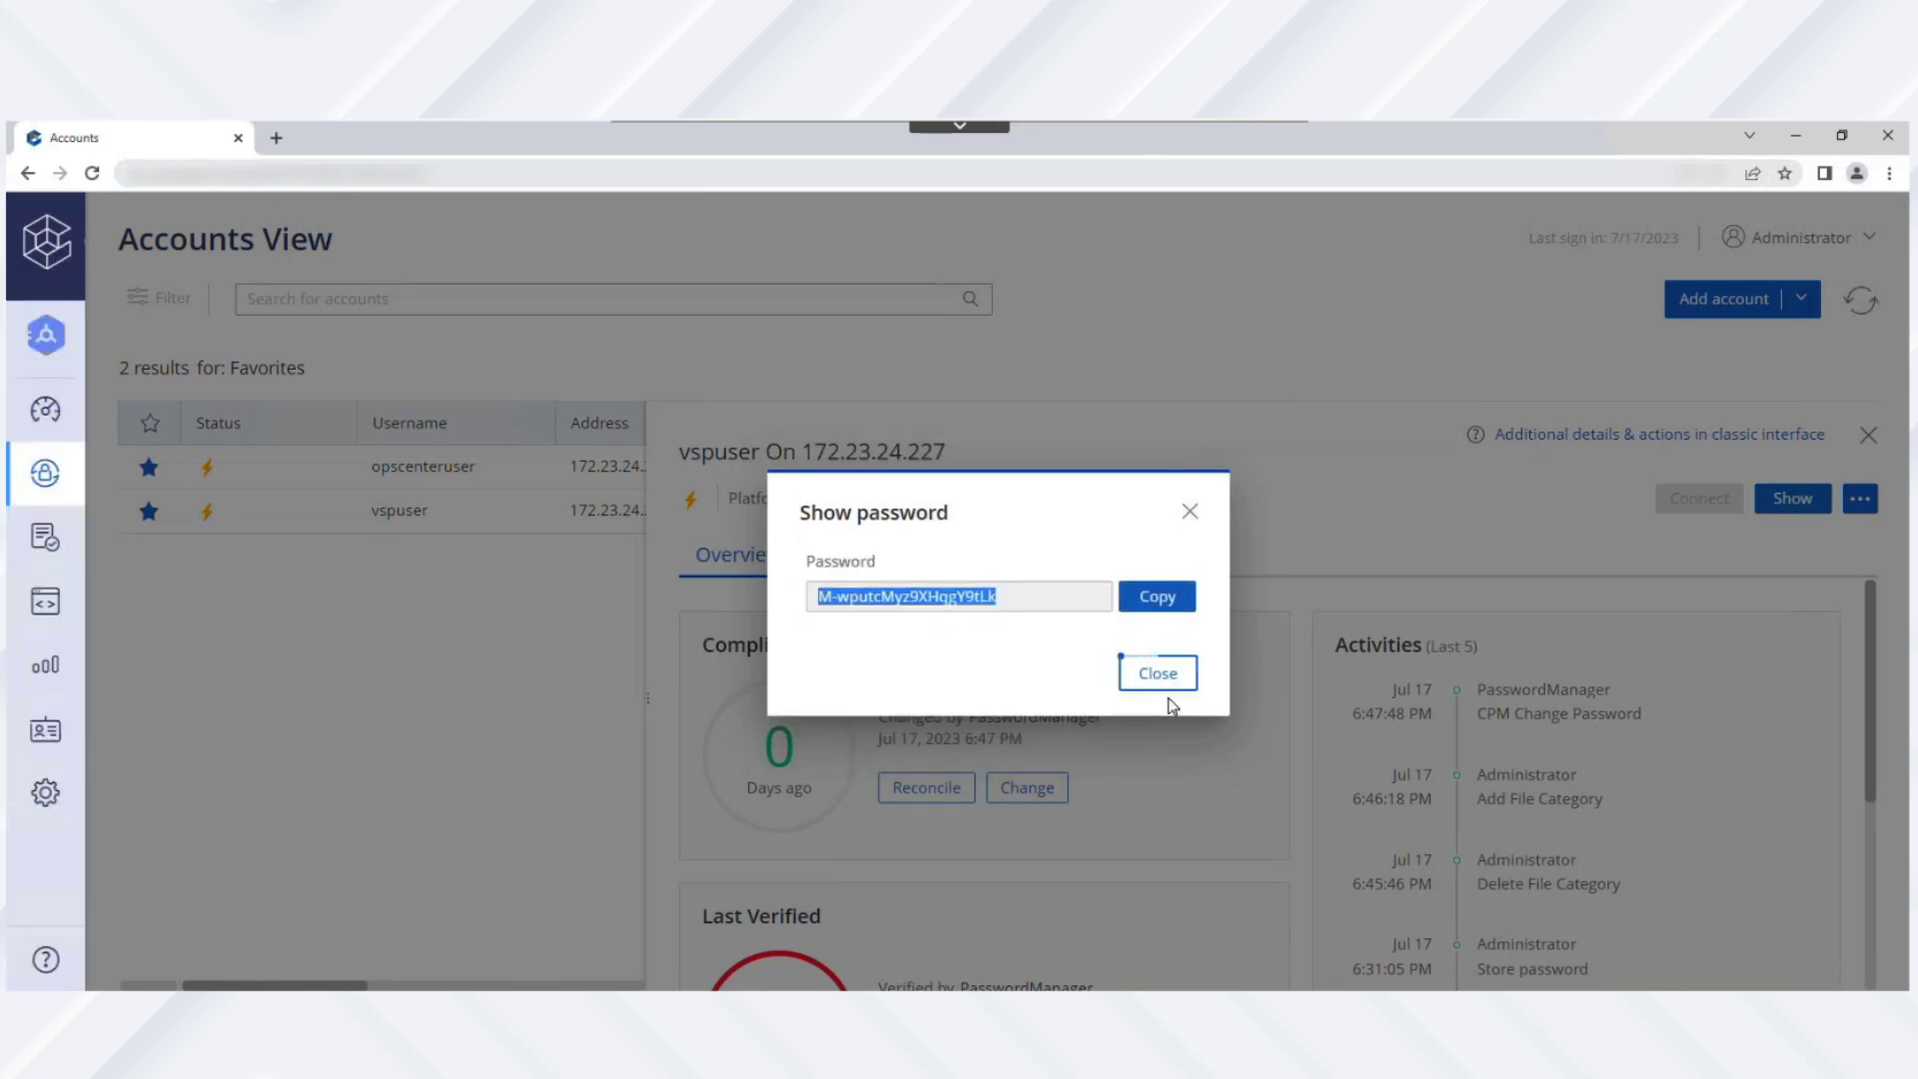
click(1164, 680)
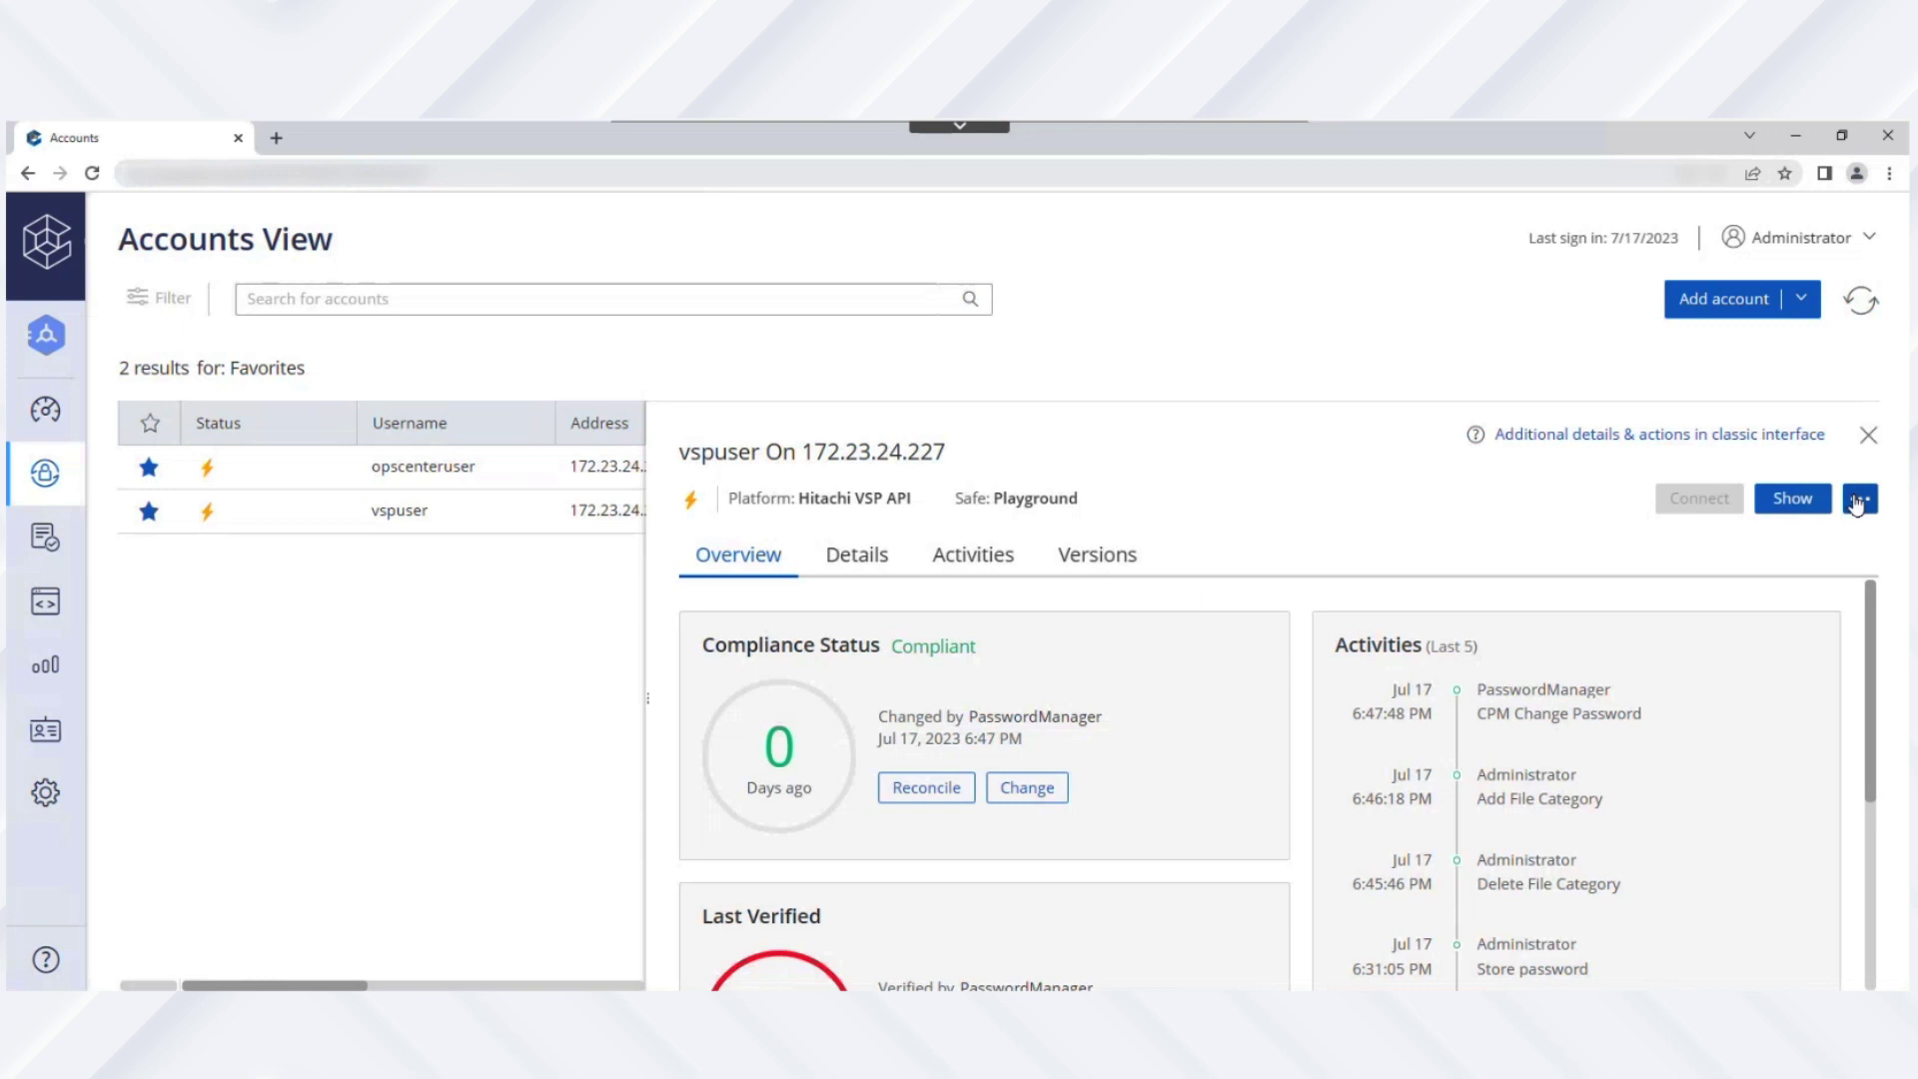
click(1858, 498)
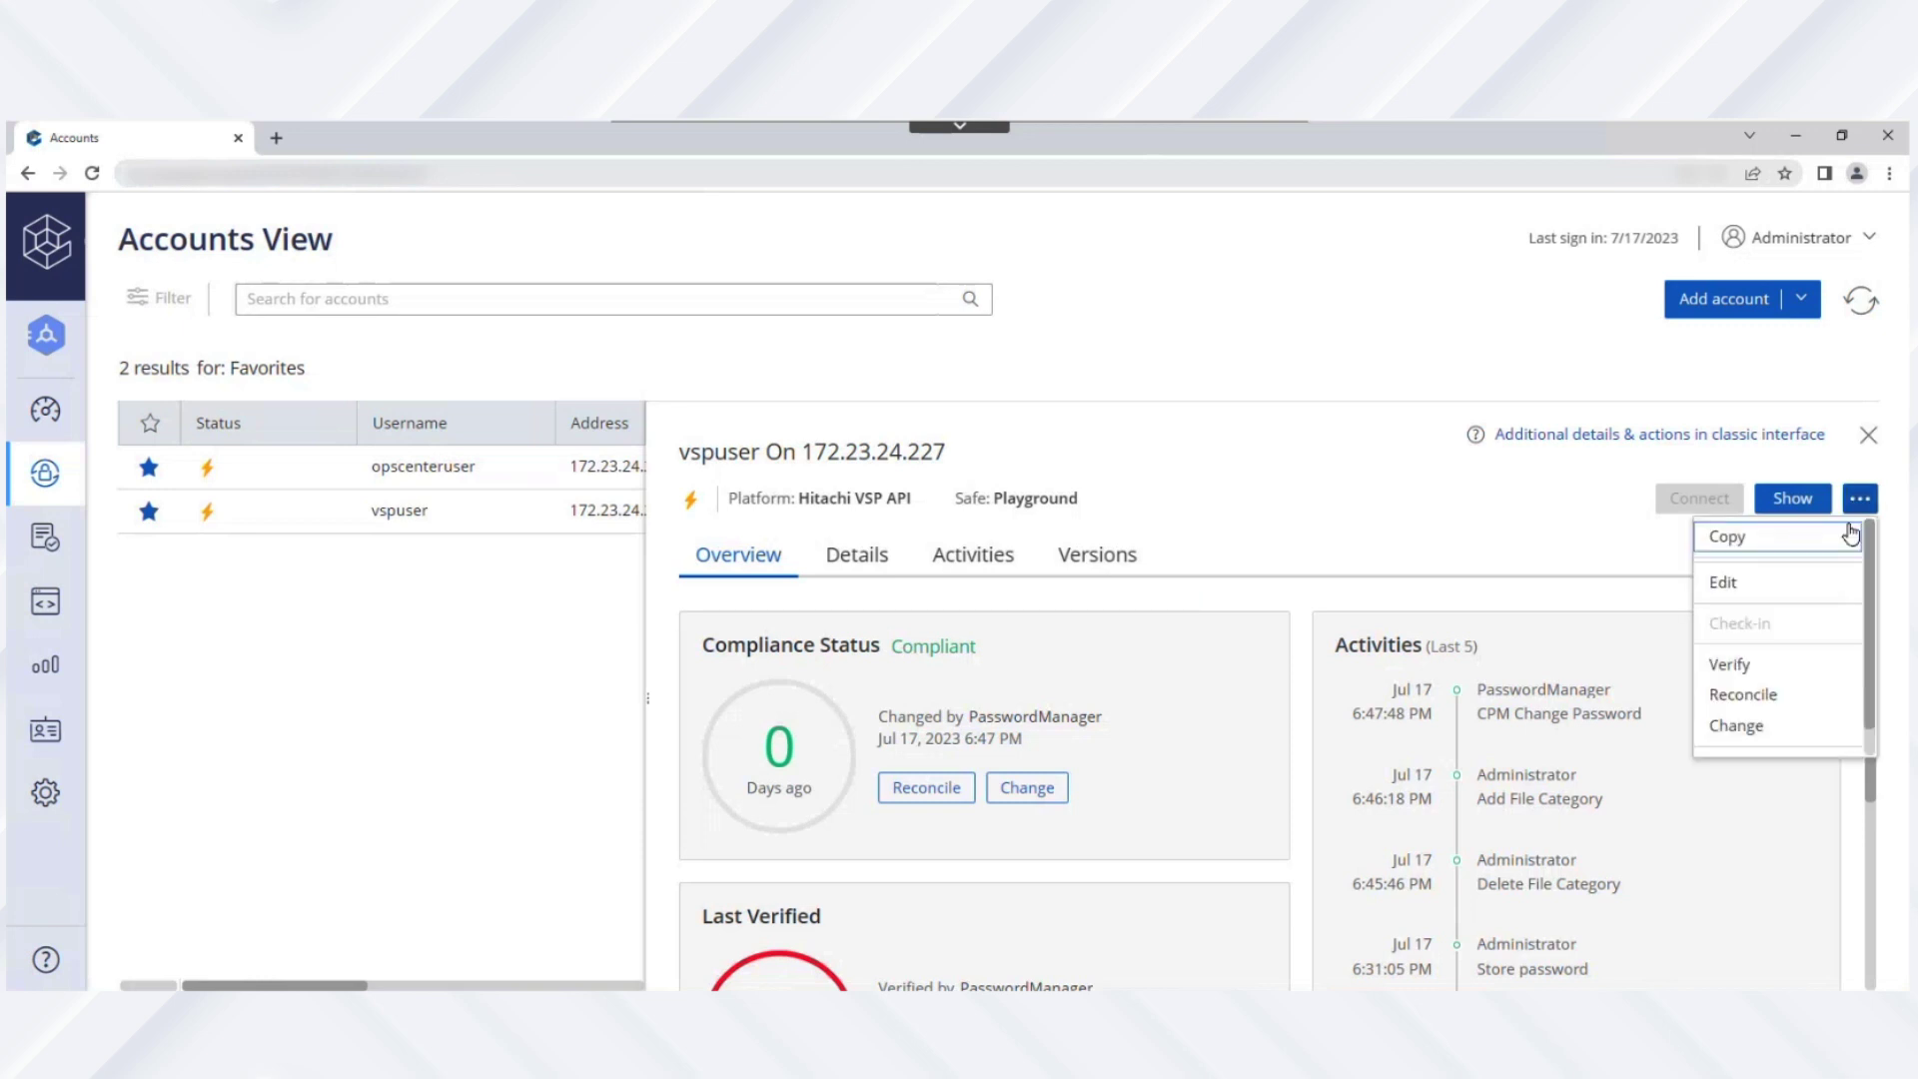
Request CPM verification of the vspuser password and check its Last Verified time in the account details.
click(1788, 667)
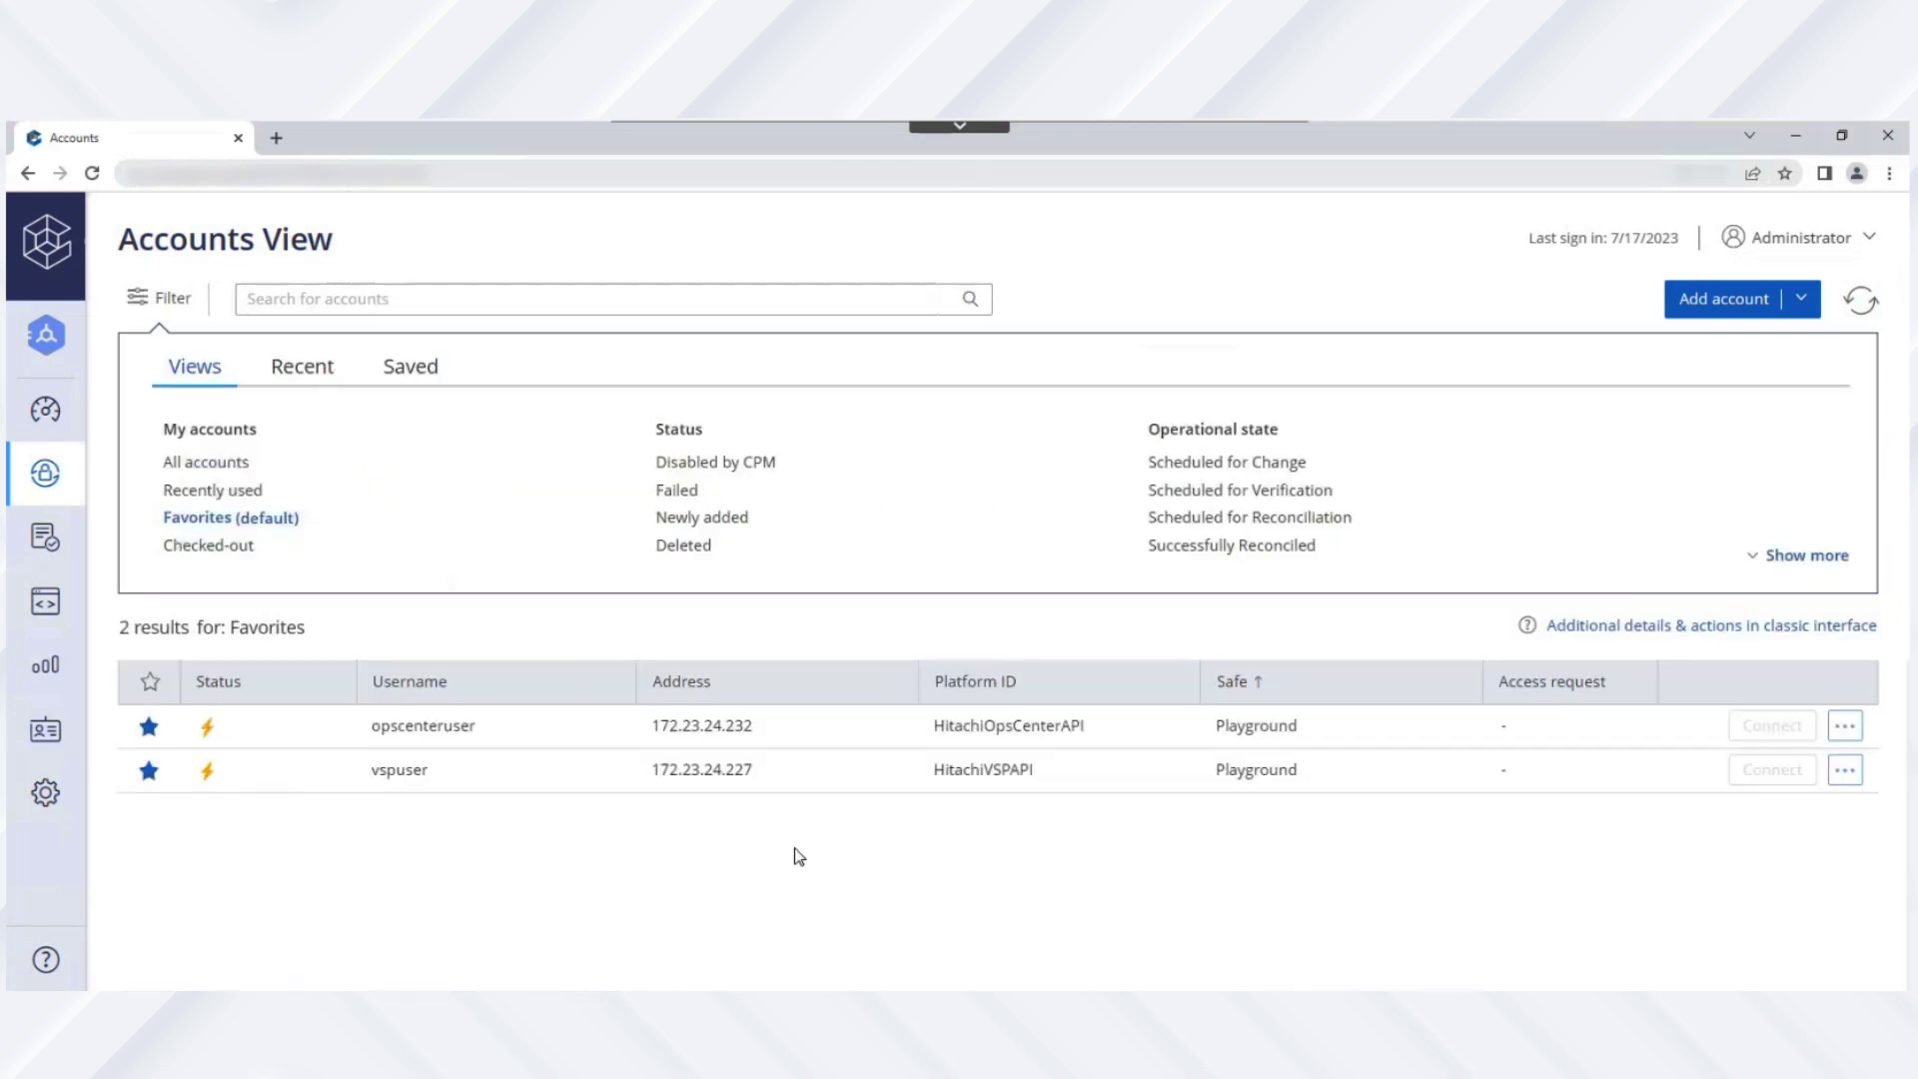
click(812, 779)
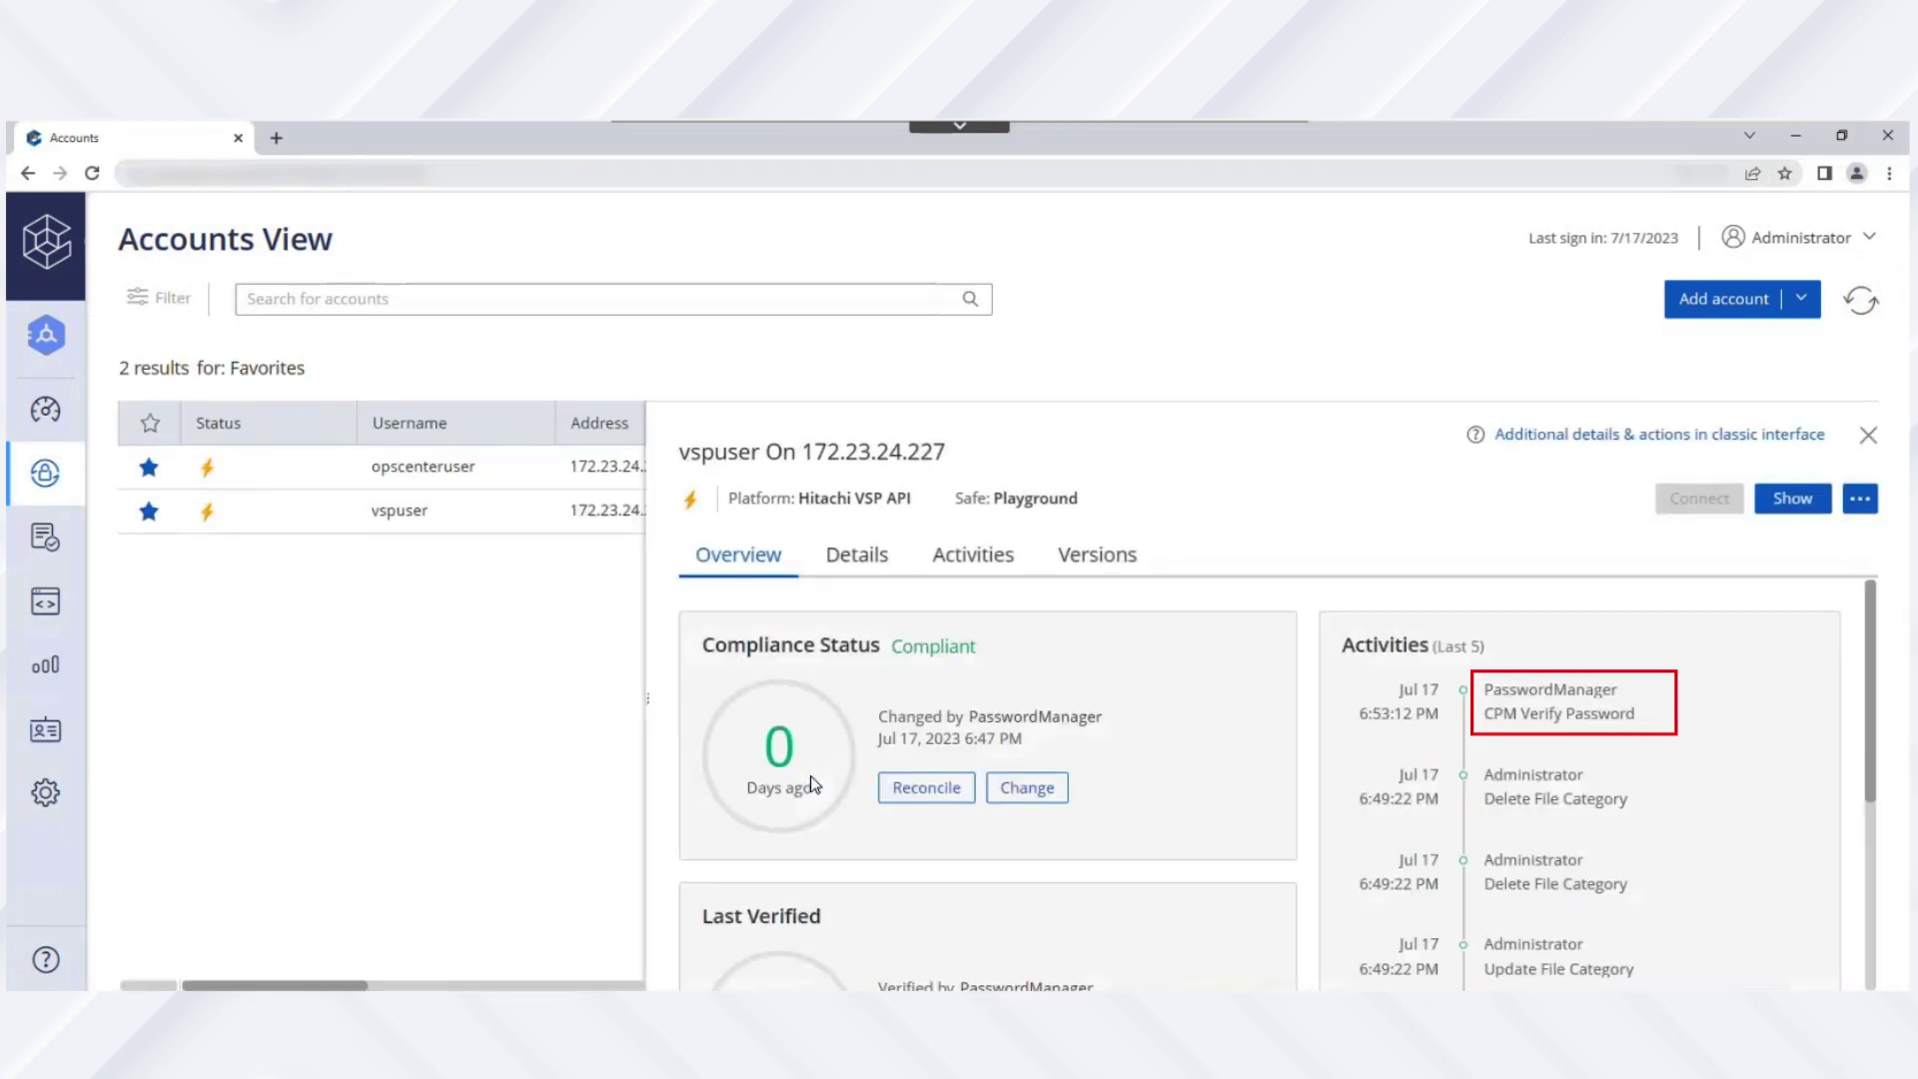
scroll(812, 776, down, 3)
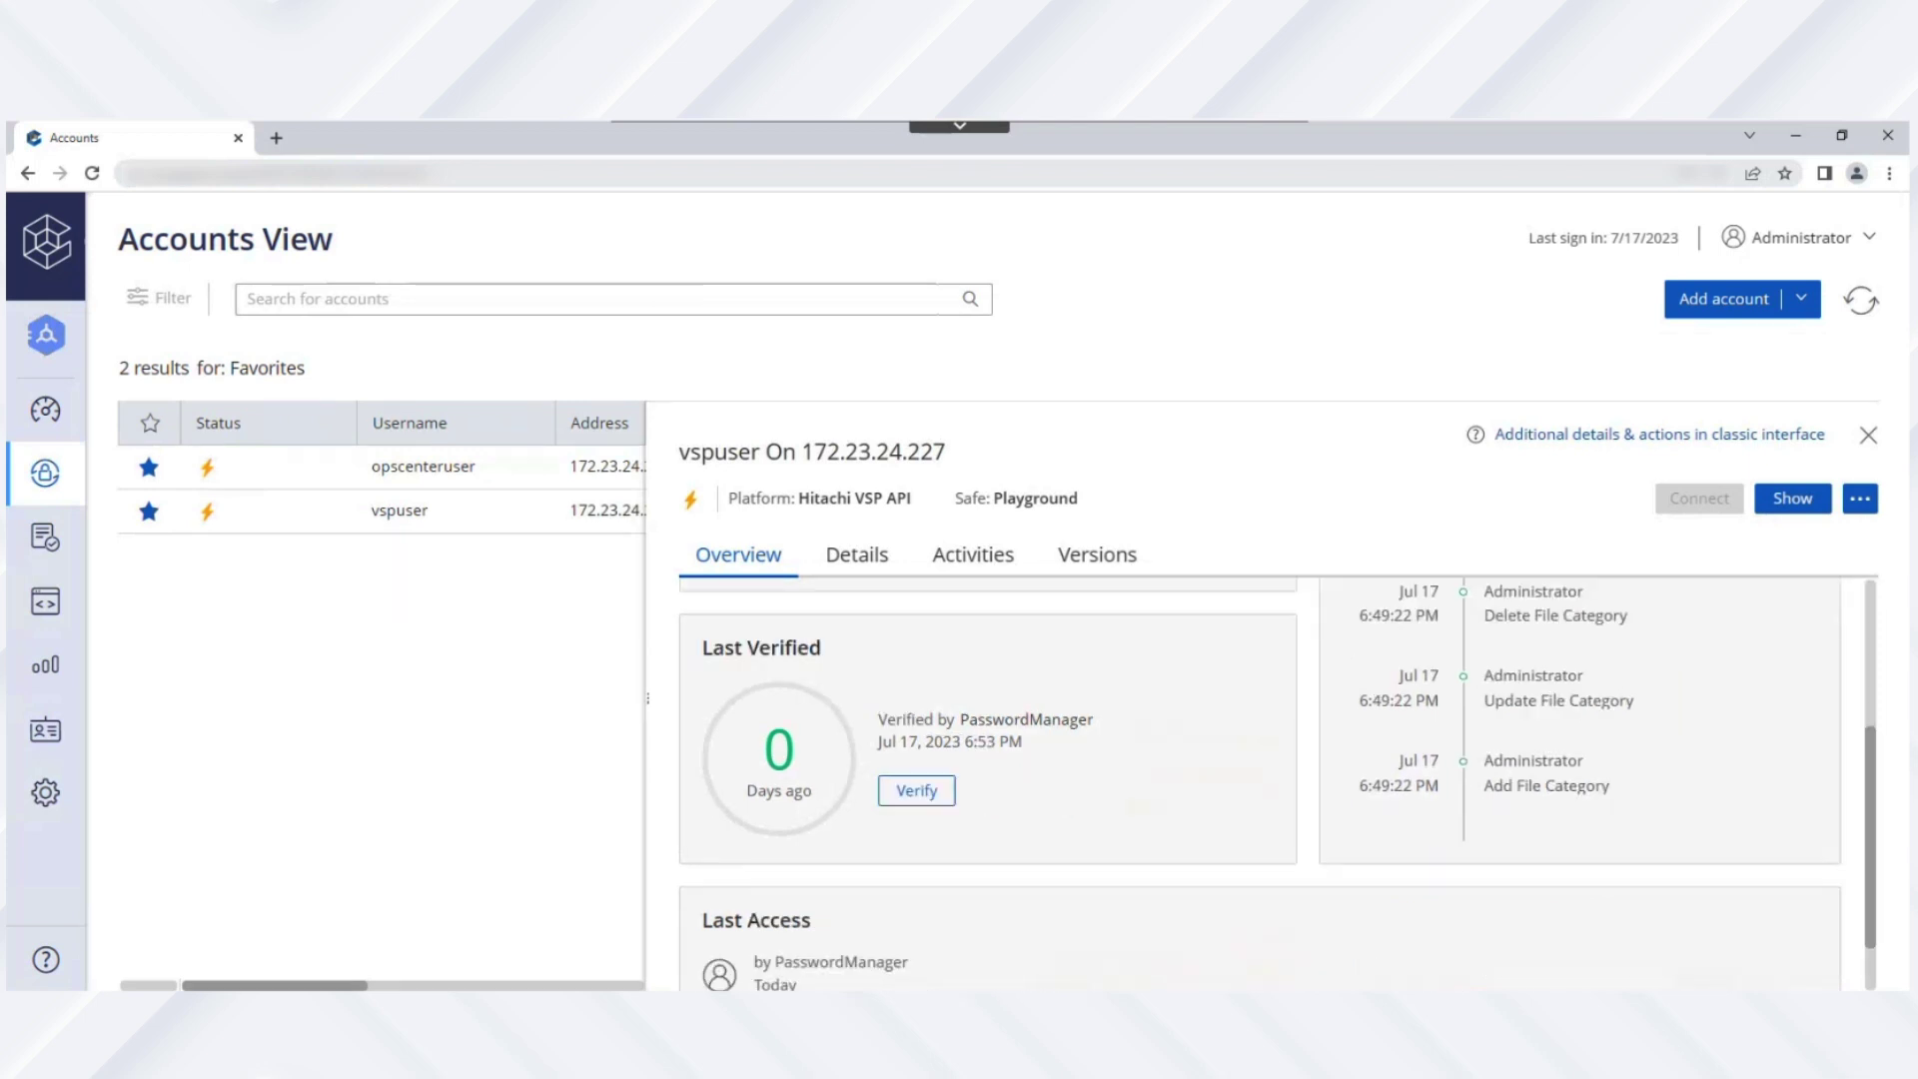
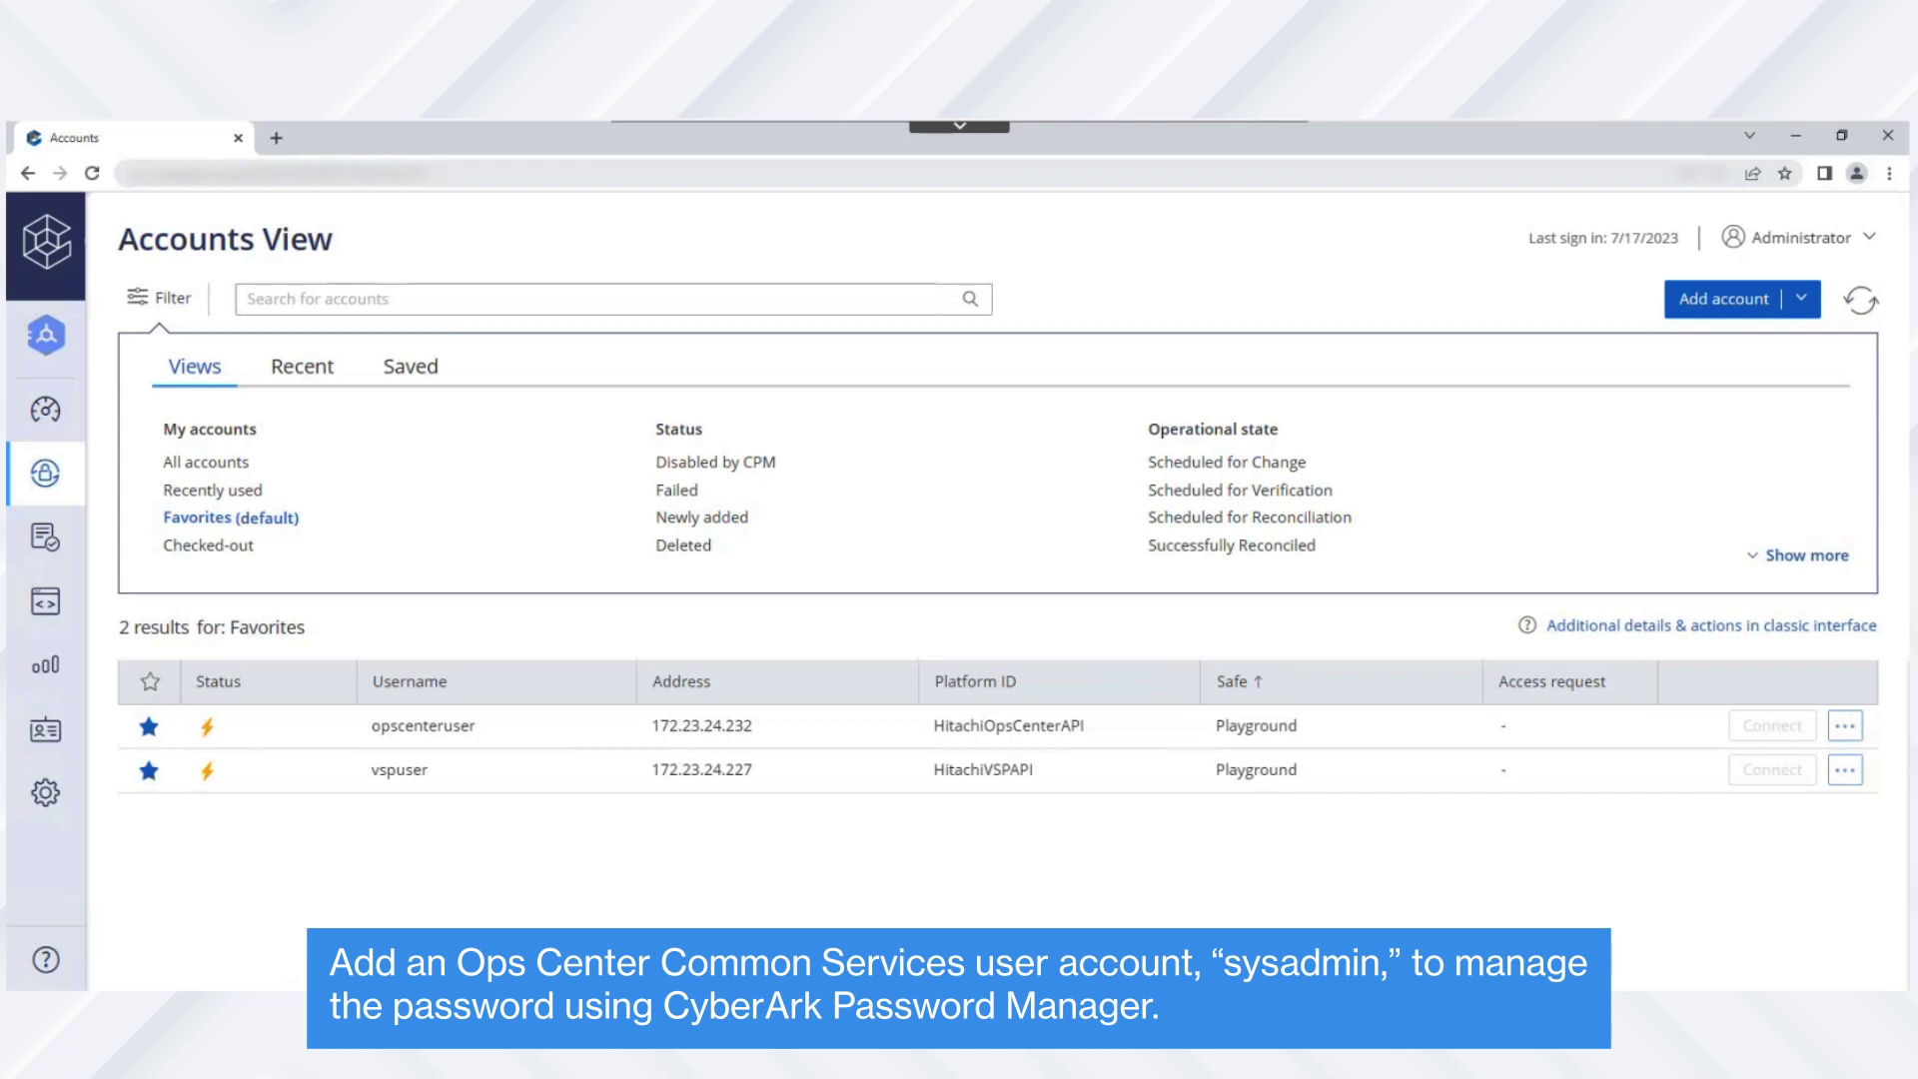
Start a new account on the imported Hitachi Ops Center API platform in the Reconcile safe.
click(1702, 312)
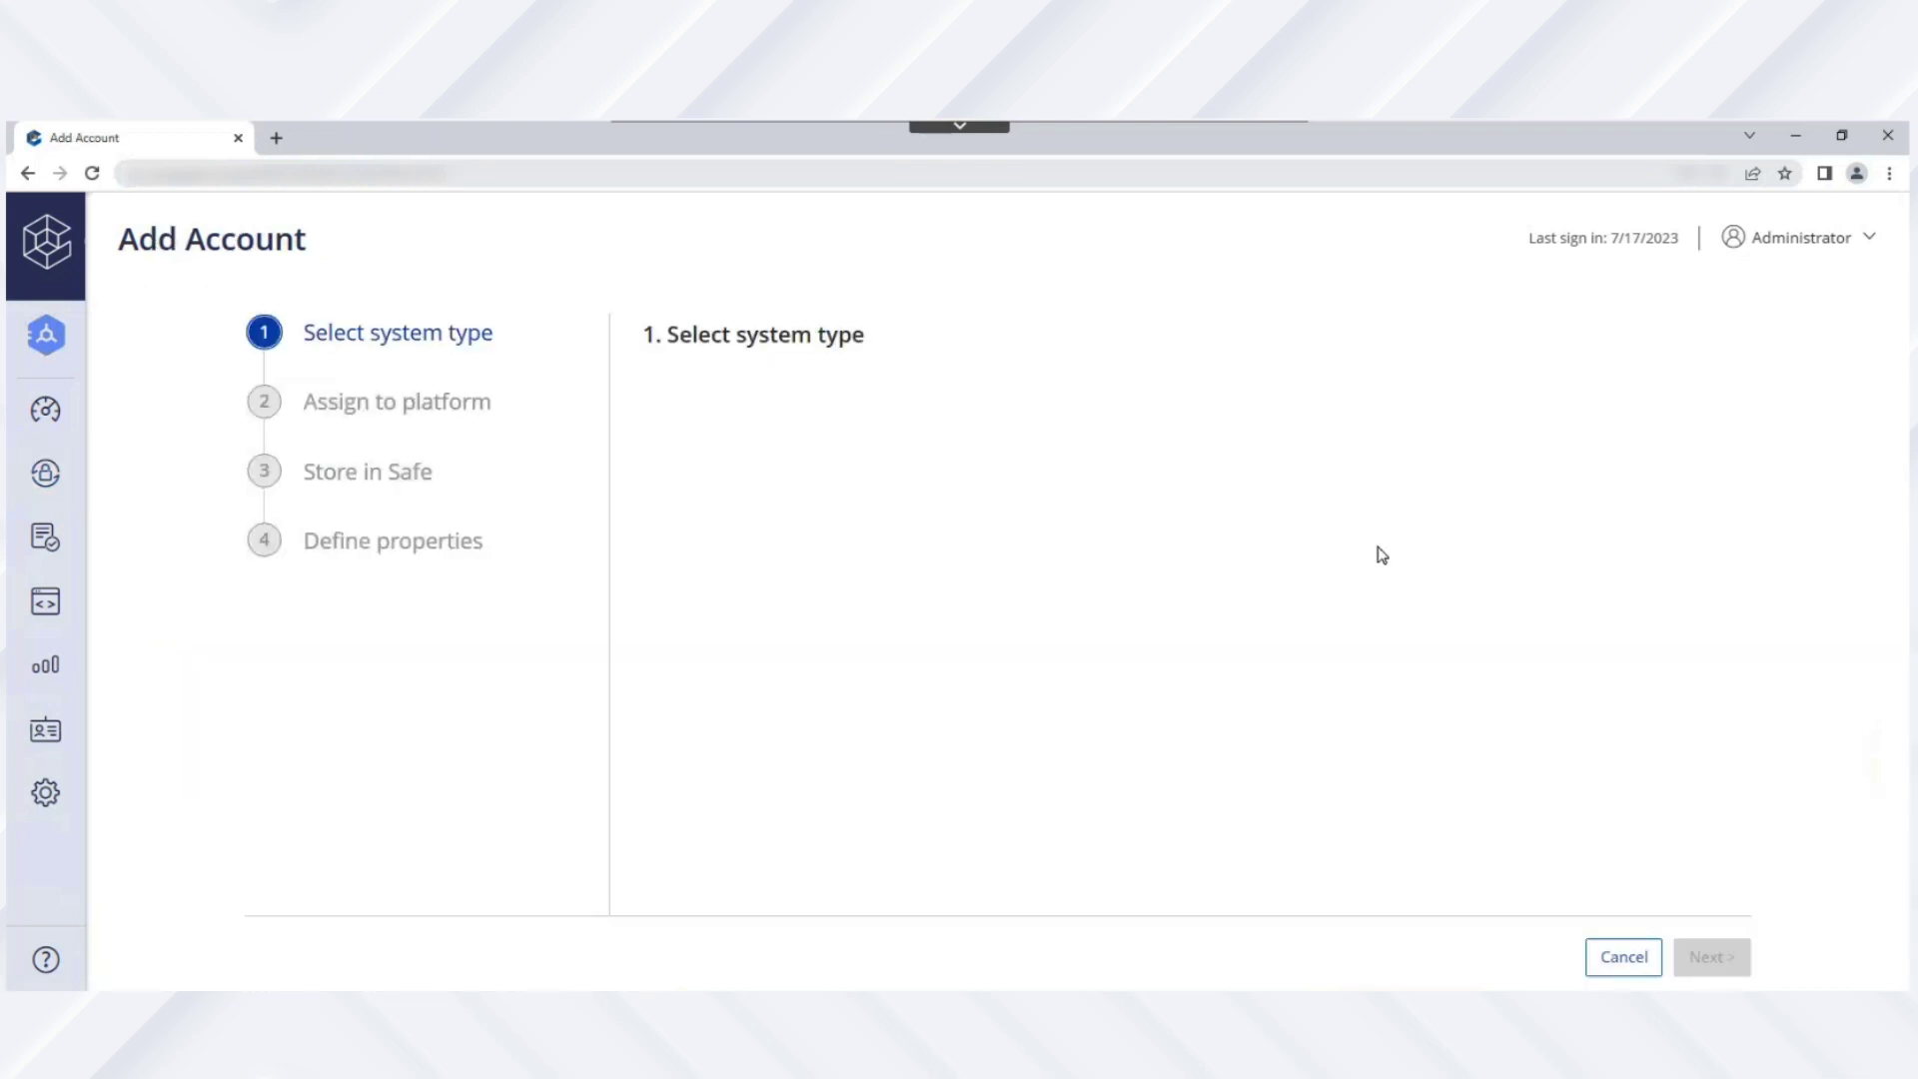
mouse_move(1518, 511)
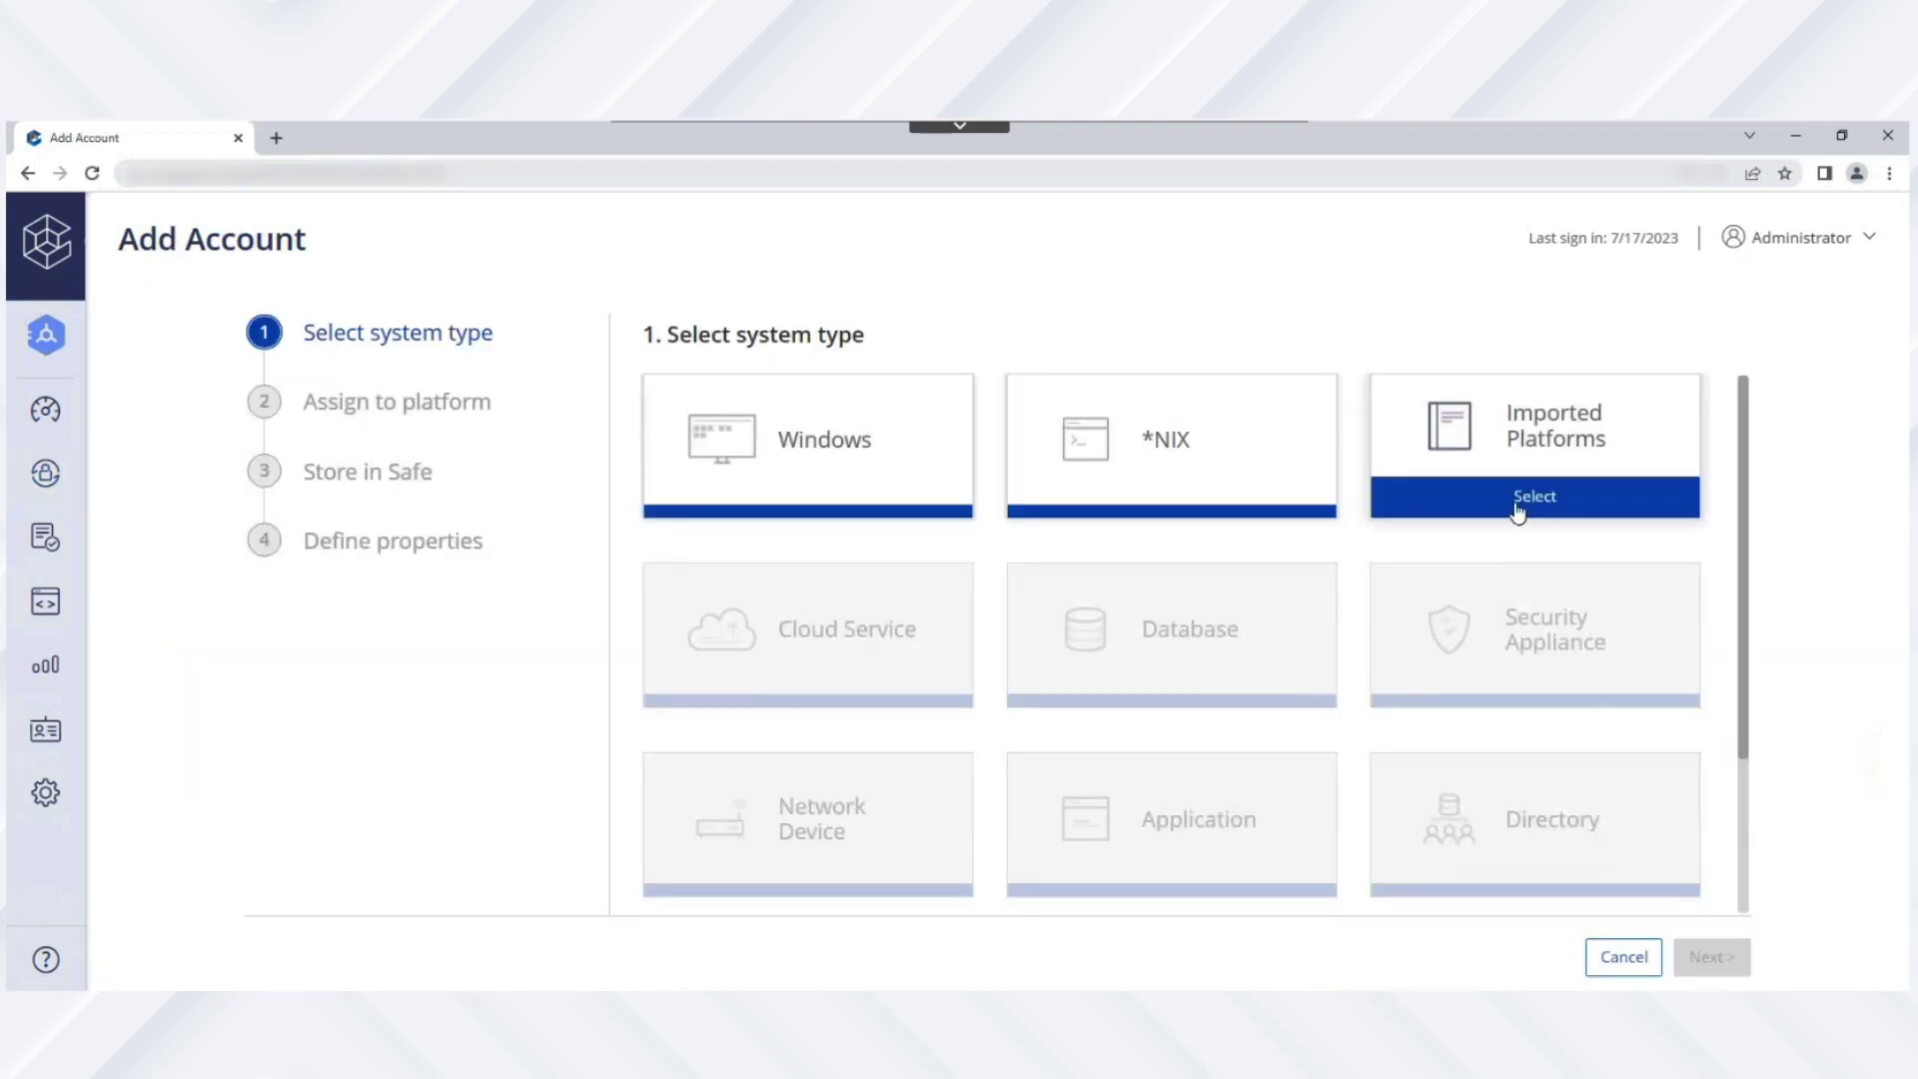
click(1518, 509)
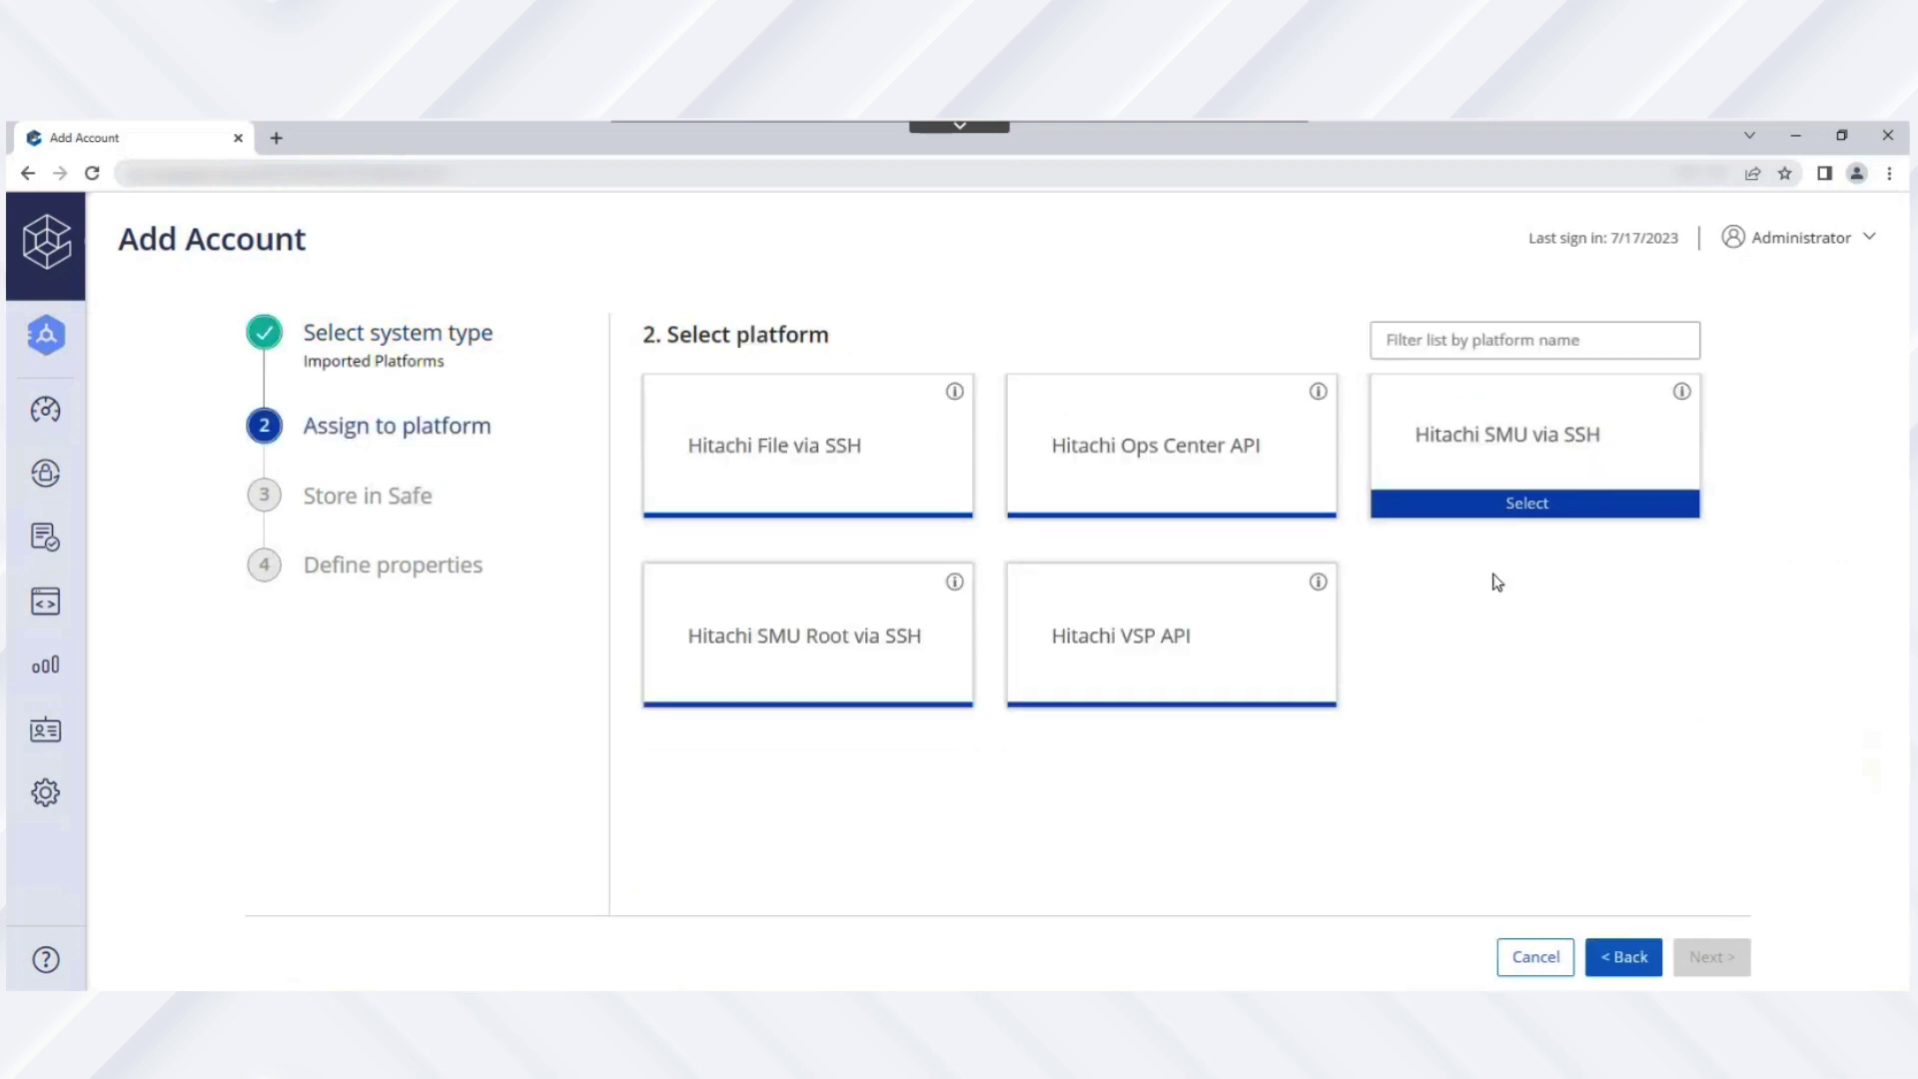
click(1244, 514)
mouse_move(876, 808)
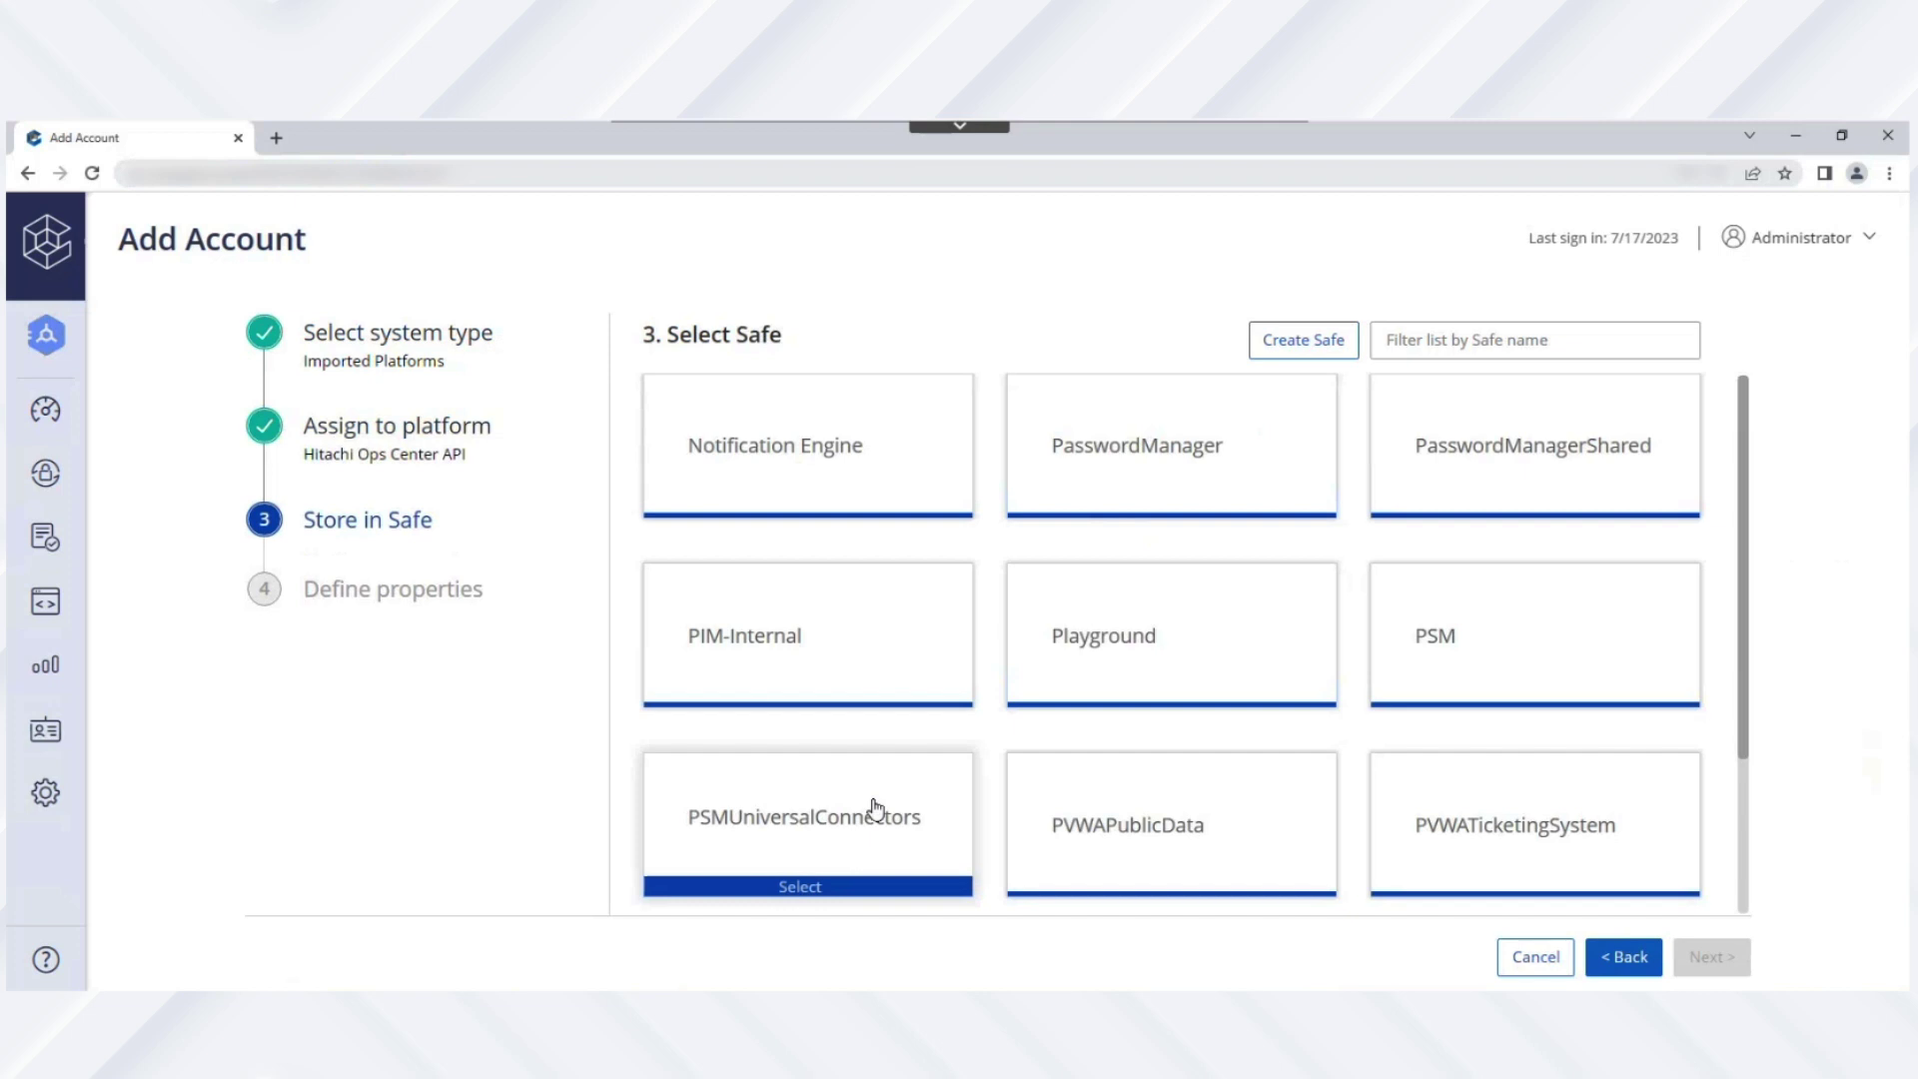
scroll(876, 806, down, 3)
click(866, 873)
Enter address 172.23.24.232, username sysadmin and the account password, then add it.
text(172.23.24.232)
key(Tab)
text(sysadmin)
key(Tab)
text(***)
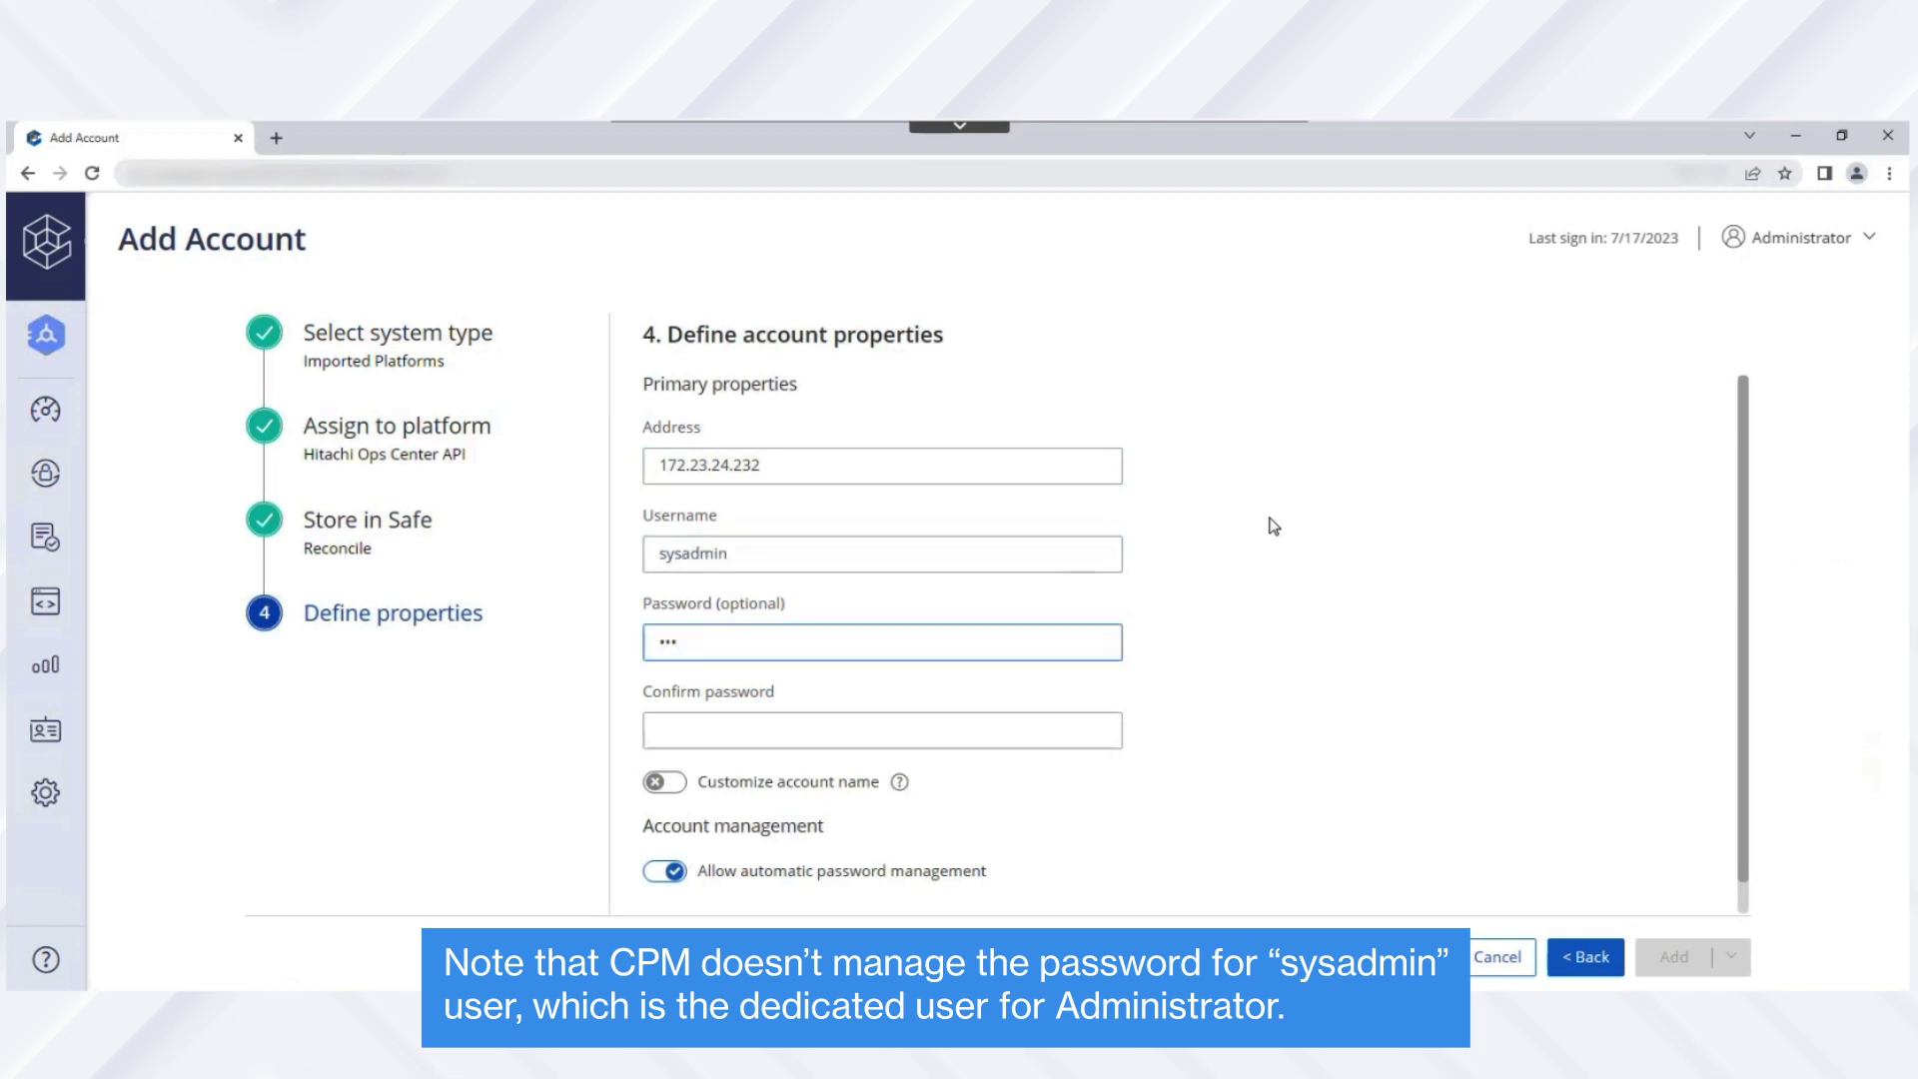
text(*****)
key(Tab)
text(********)
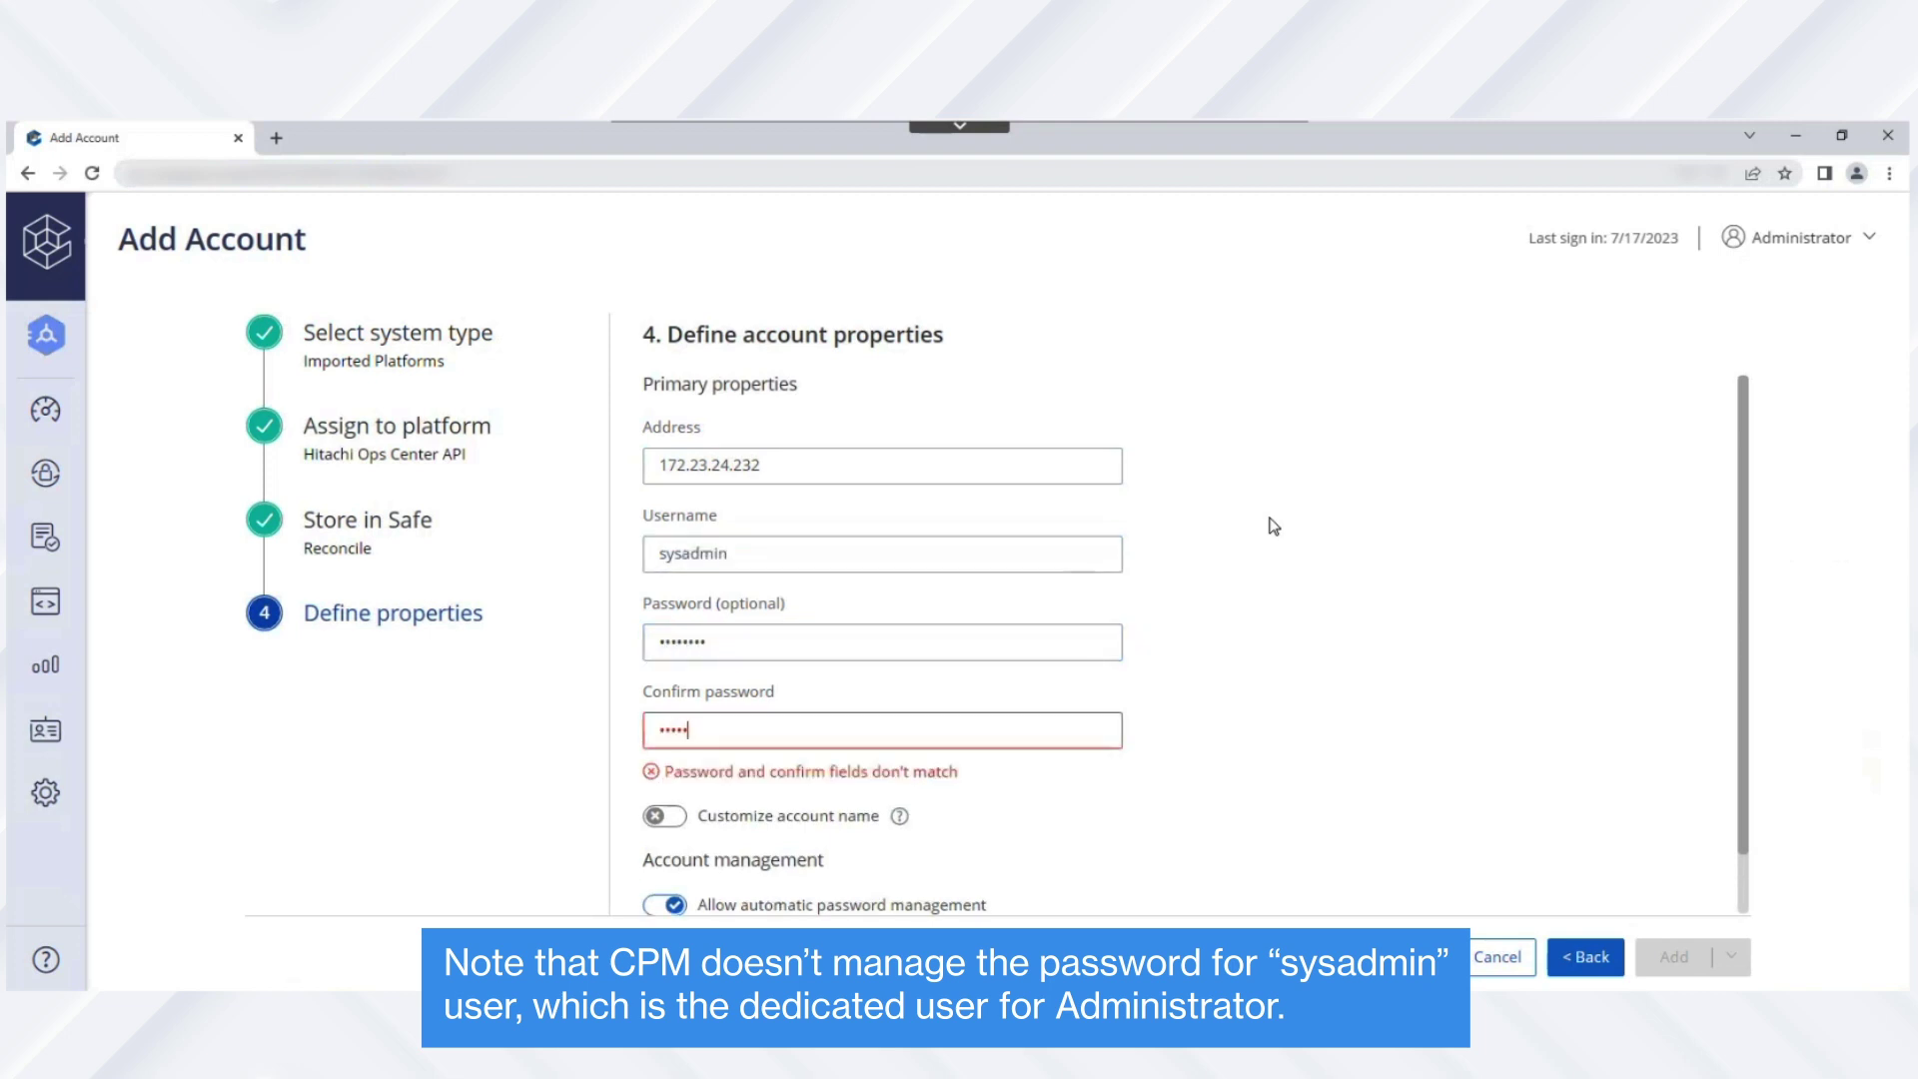
click(1678, 961)
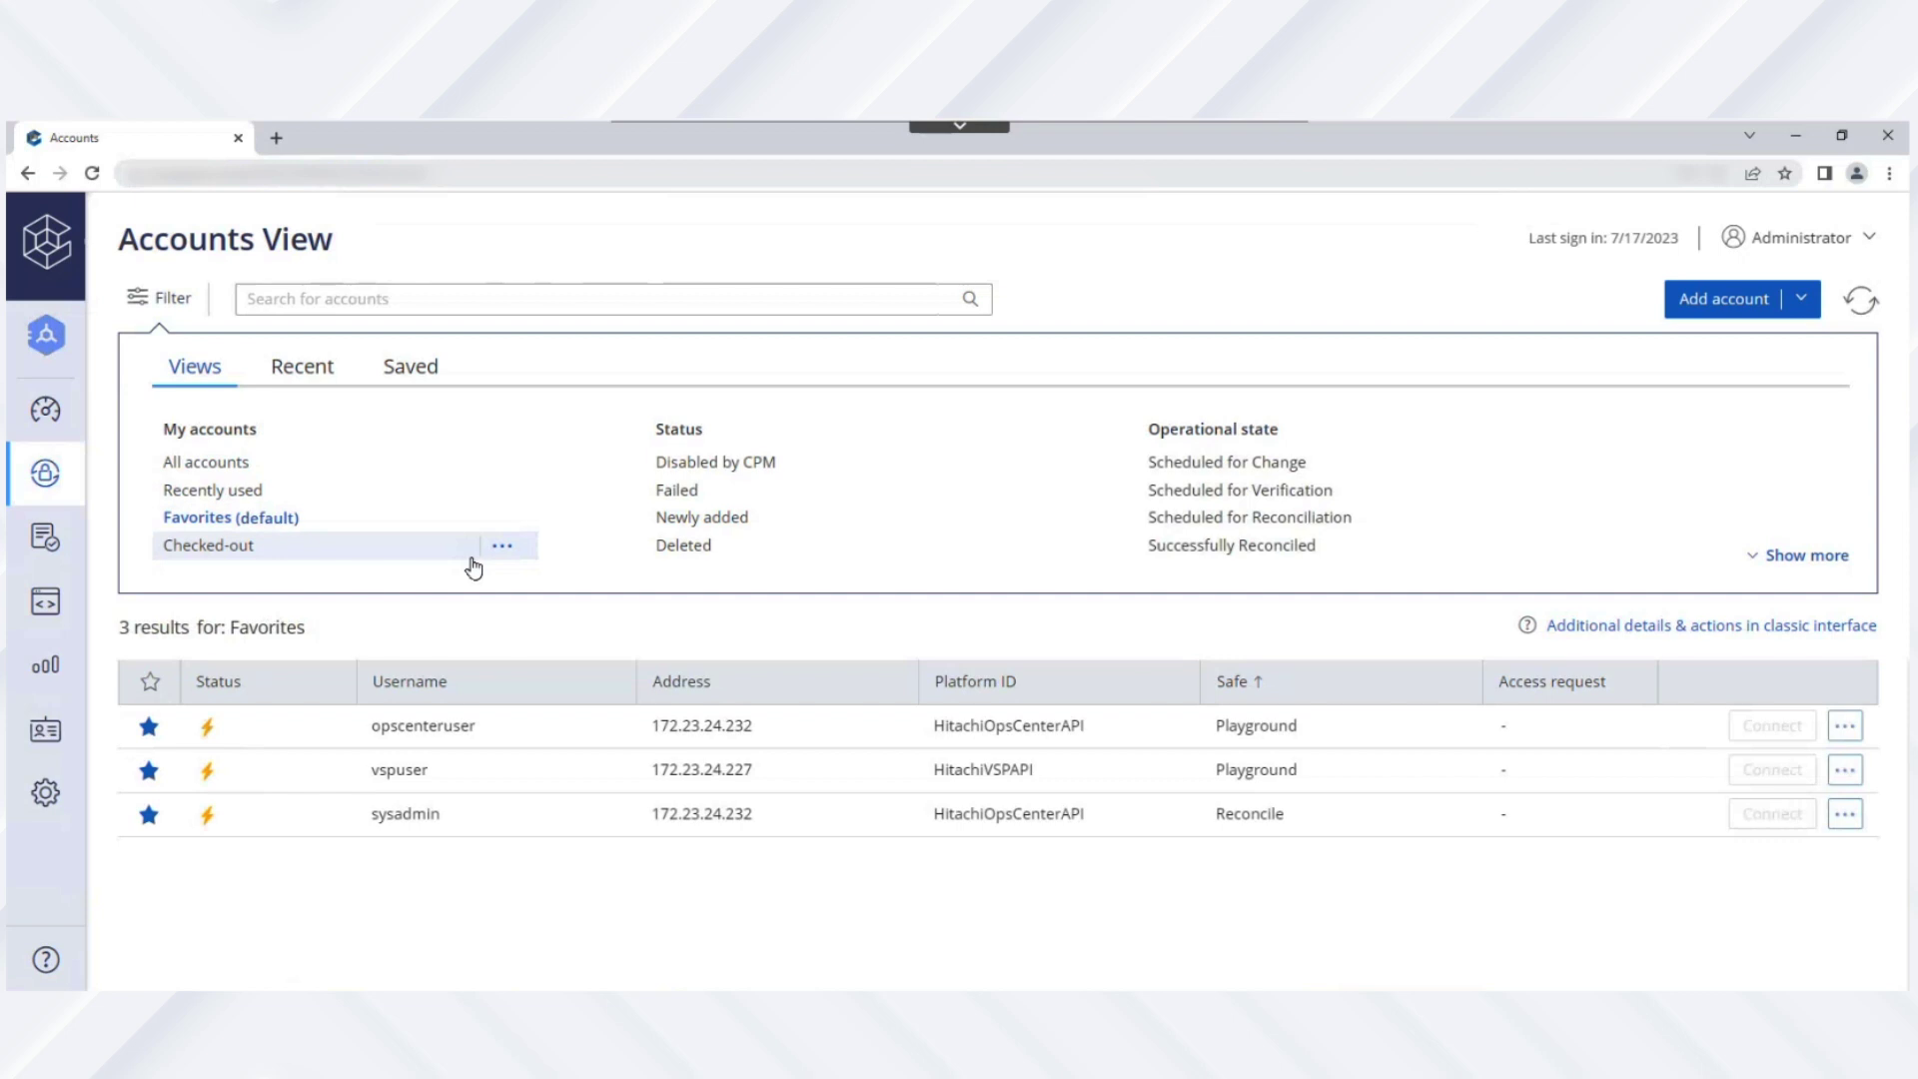
Begin another account on the imported Hitachi VSP API platform, stored in the Reconcile safe.
click(1703, 320)
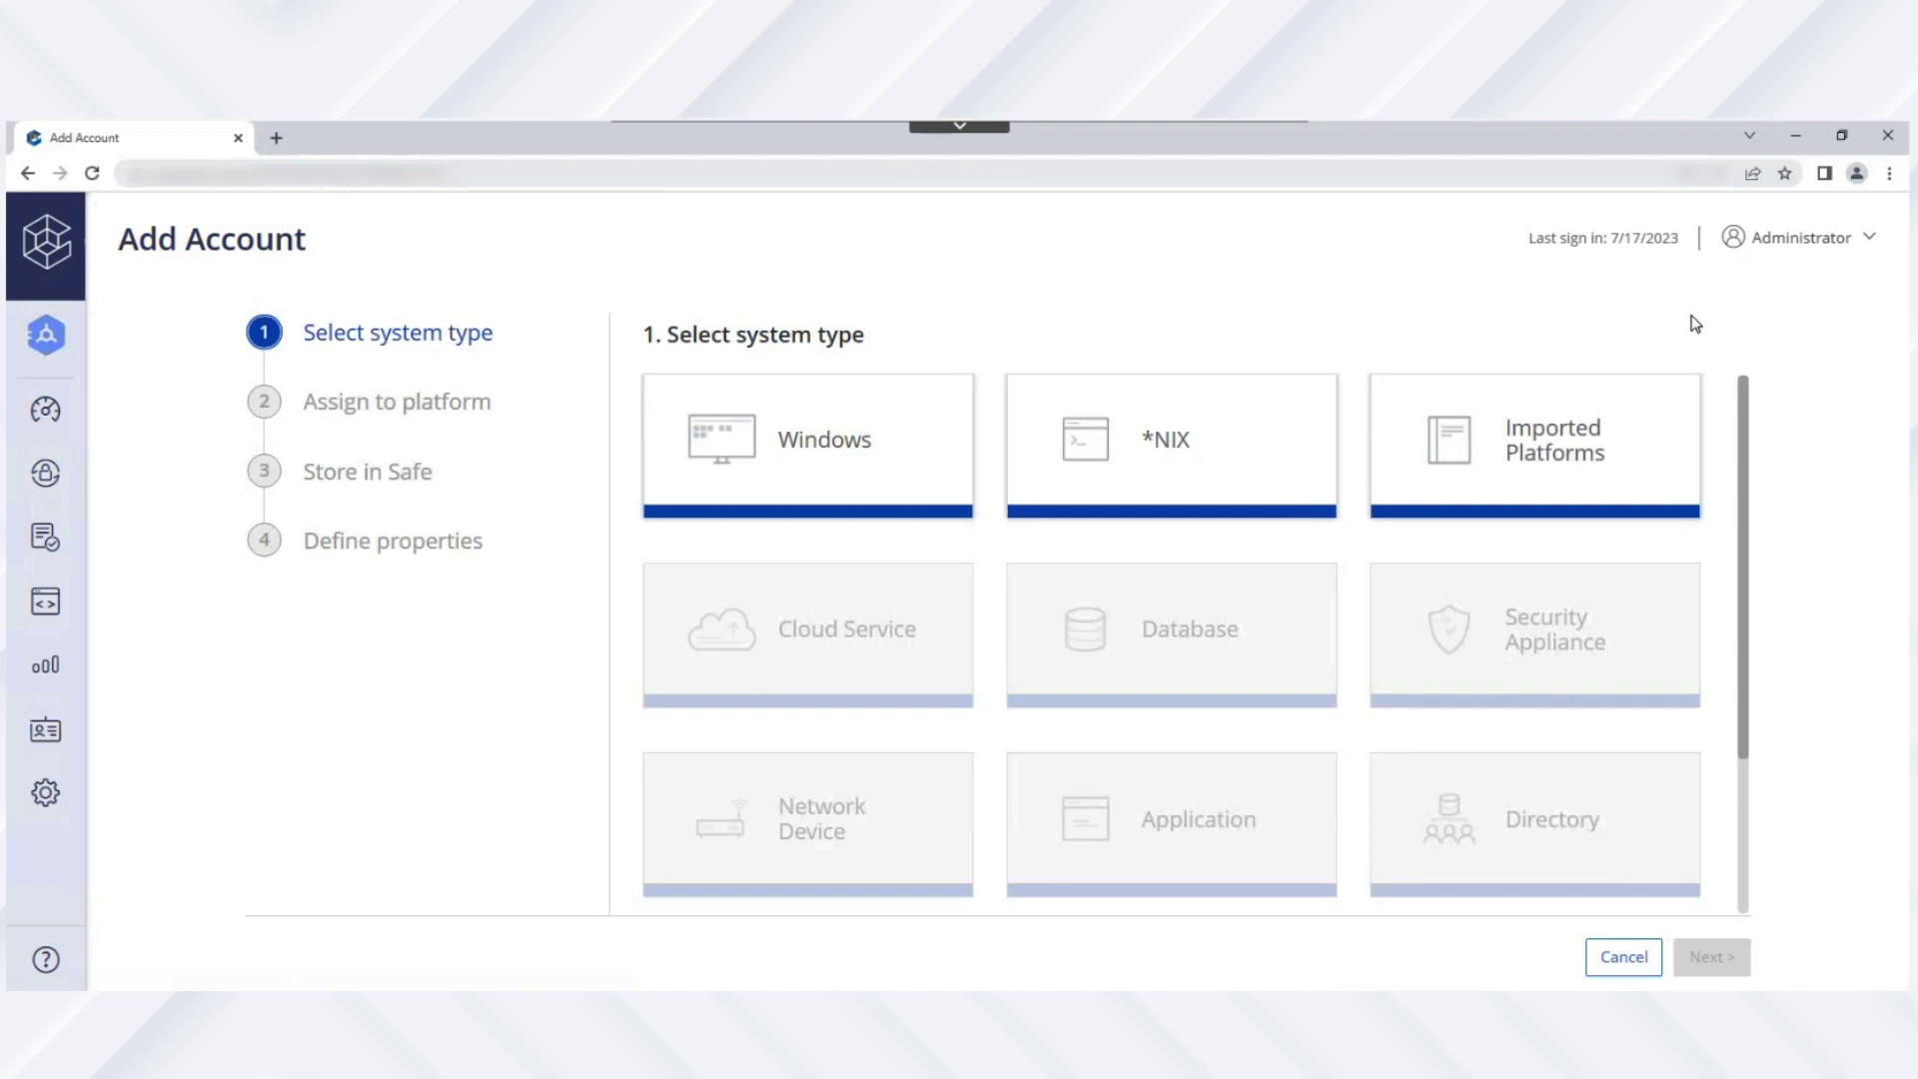
click(1602, 497)
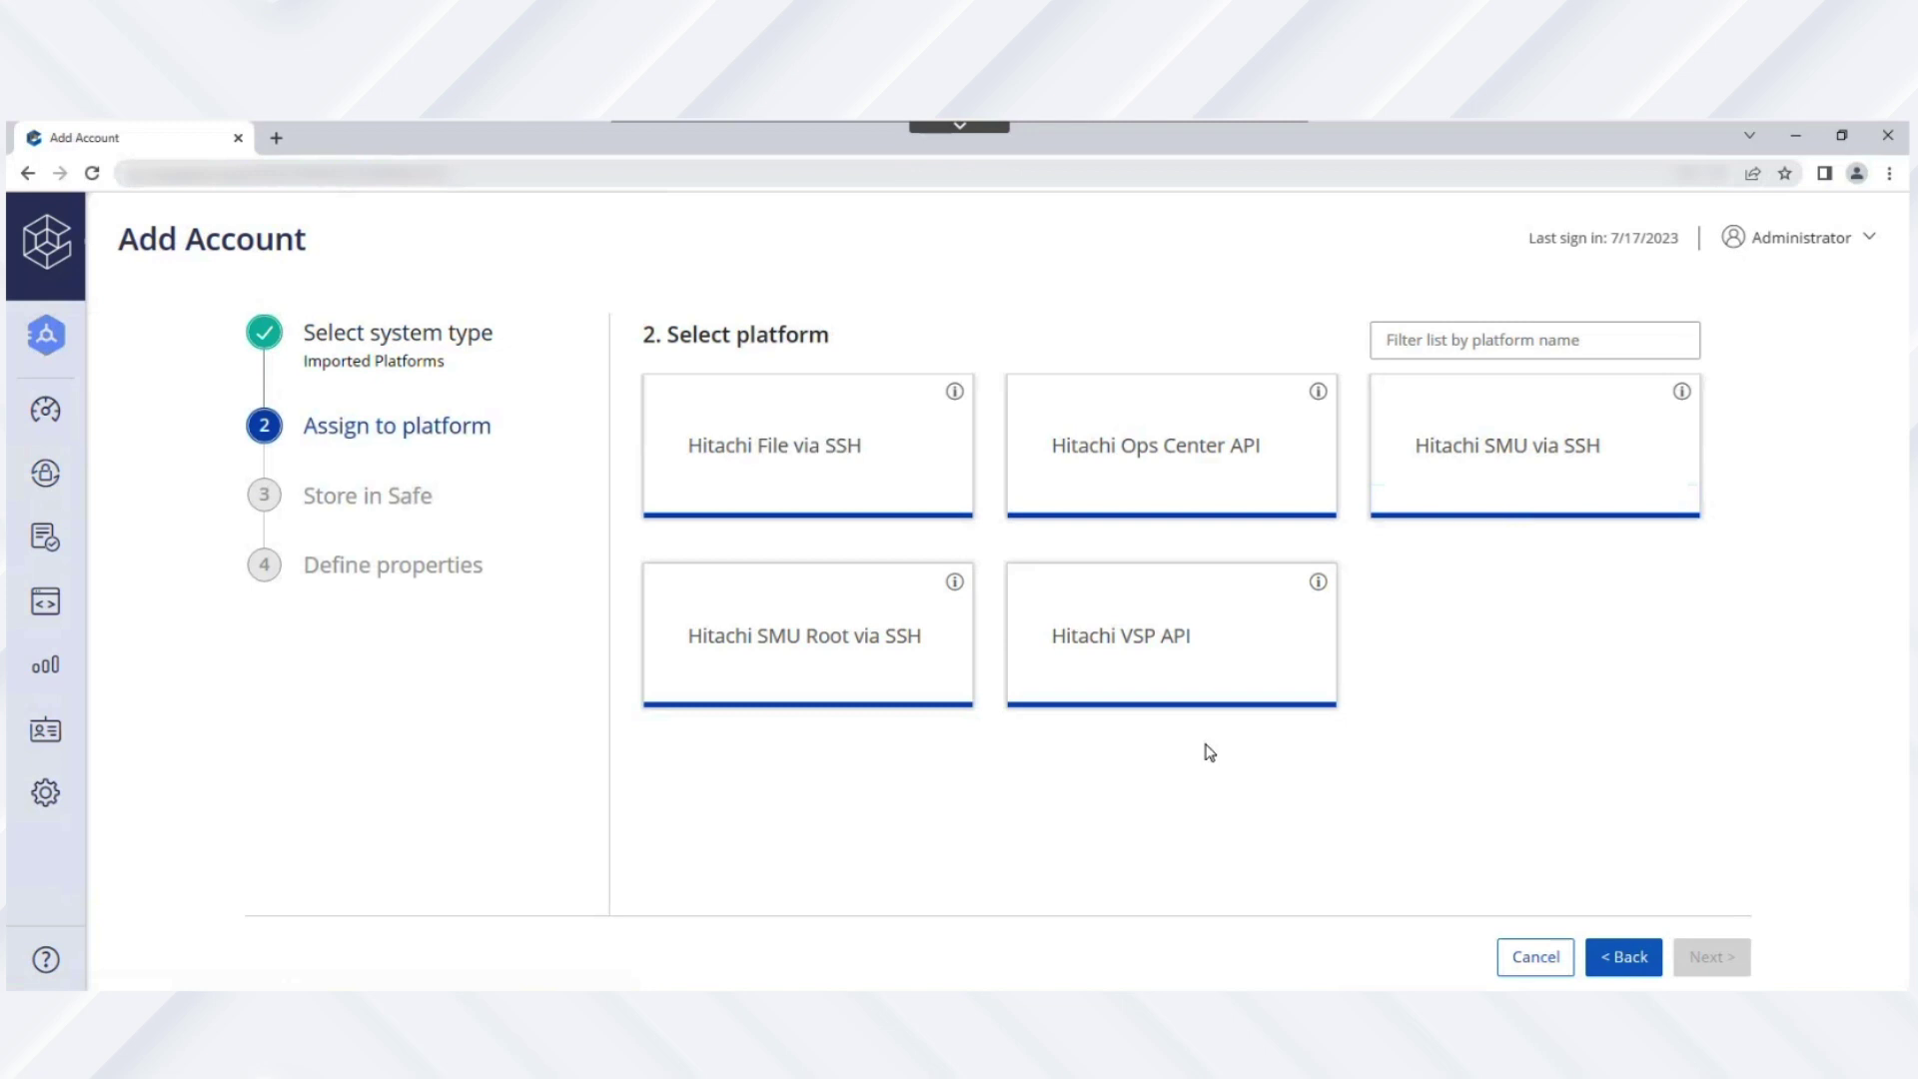
click(1172, 686)
scroll(939, 799, down, 5)
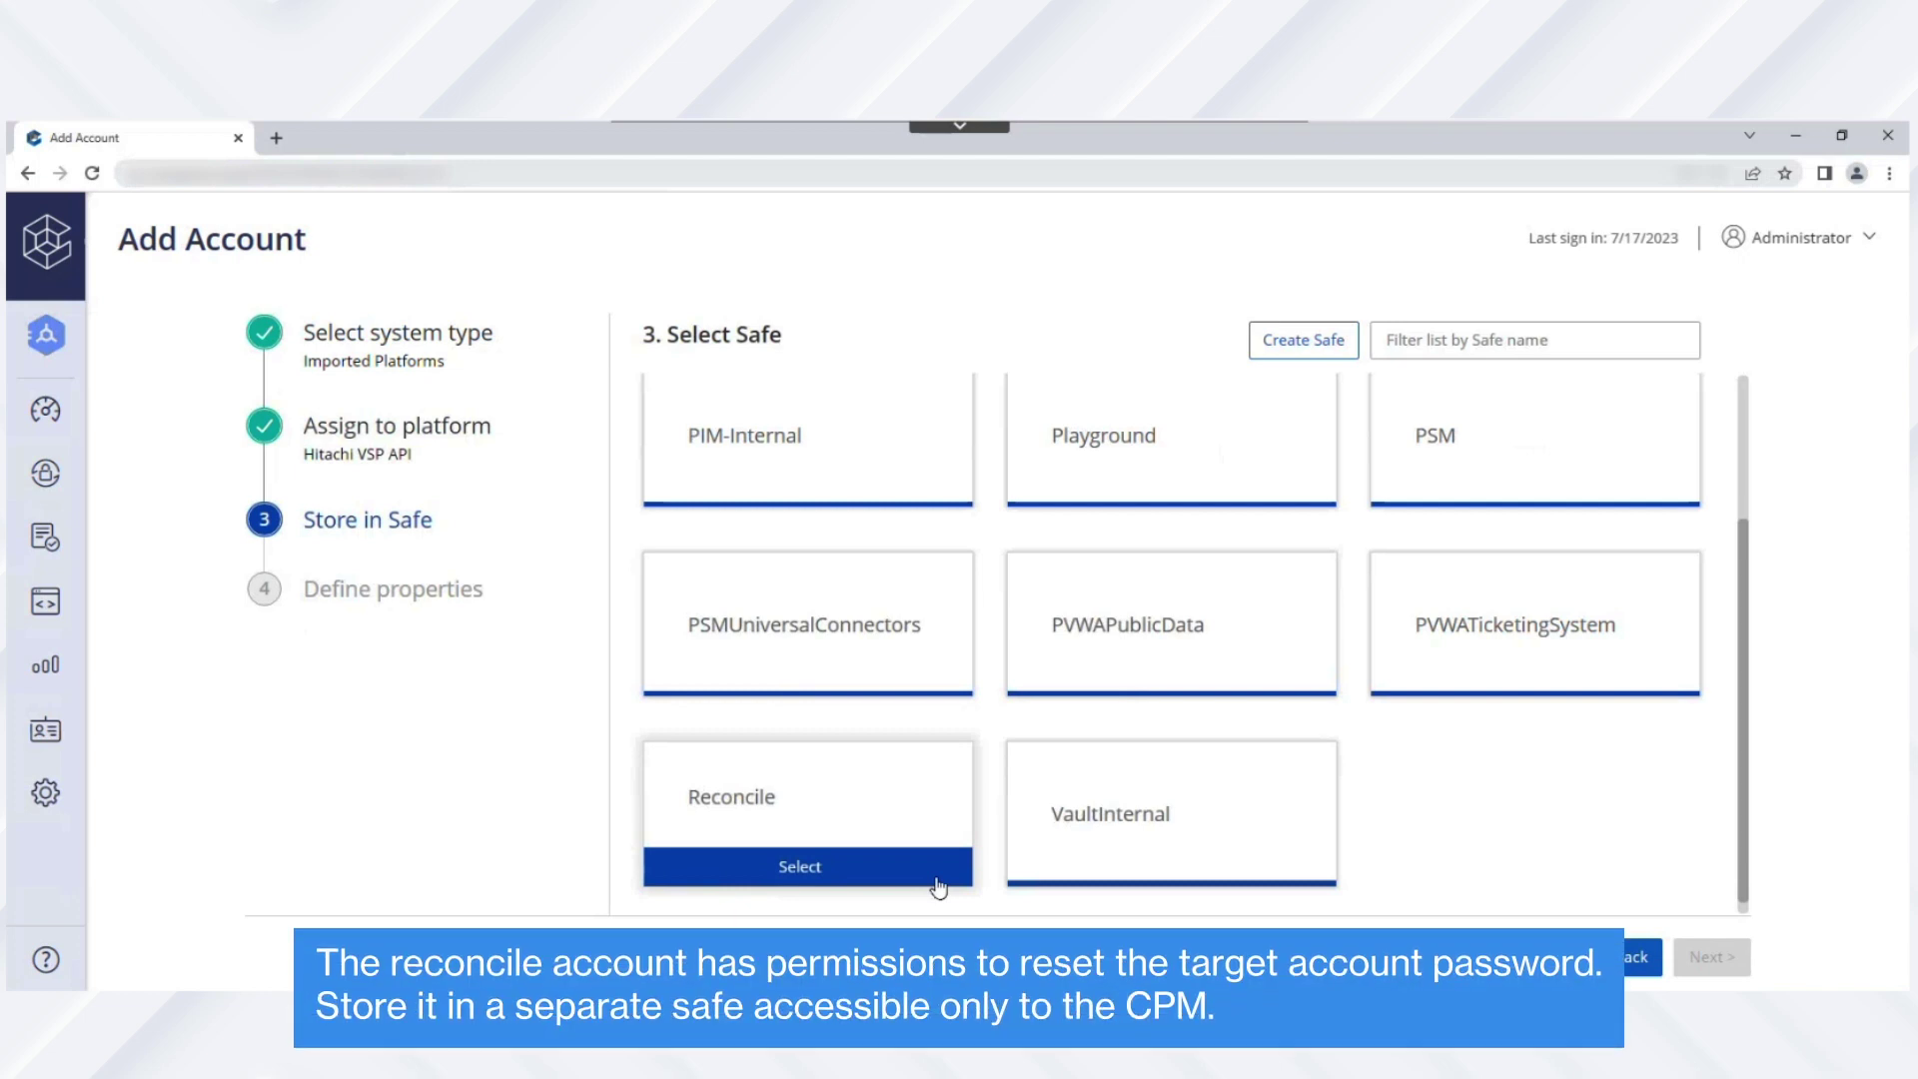
click(937, 887)
Enter address 172.23.24.227, username vspadmin, and the password with its confirmation.
text(172.23.24.227)
key(Tab)
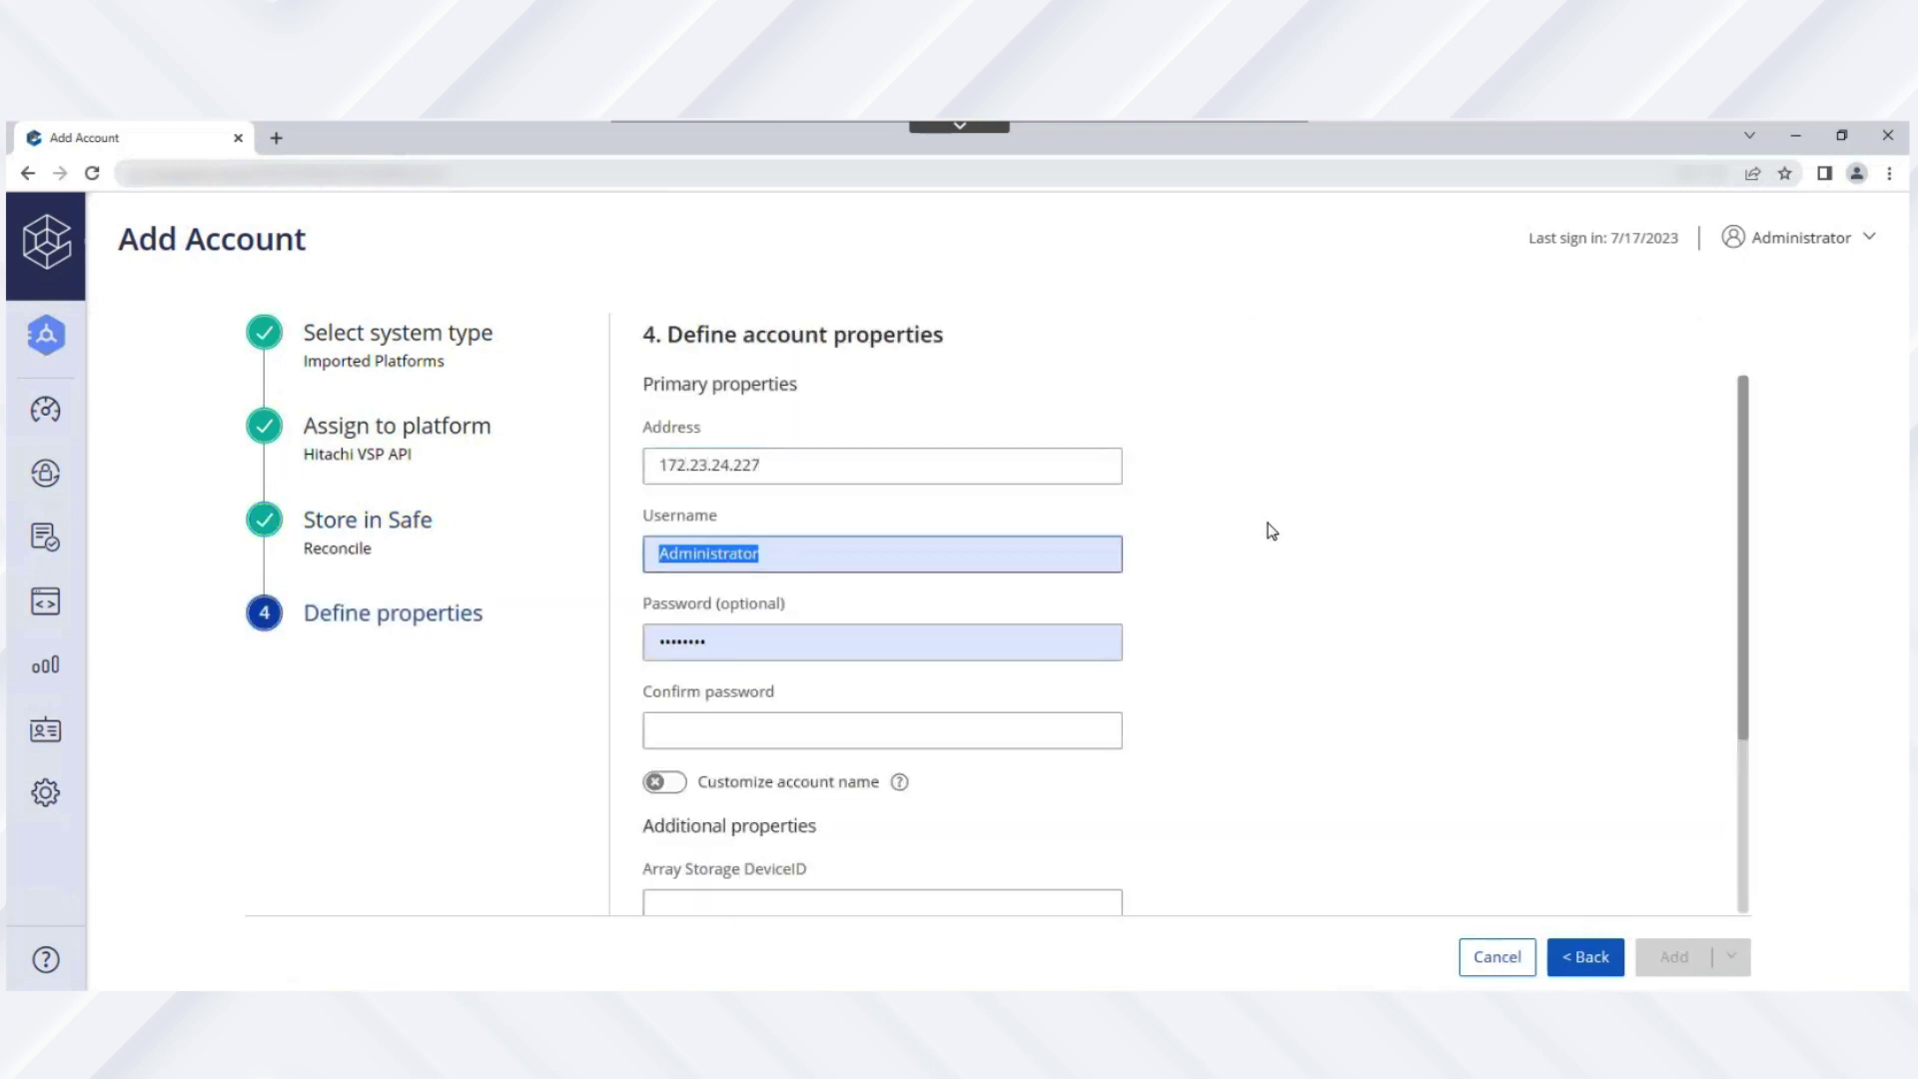
text(vspadmin)
key(Tab)
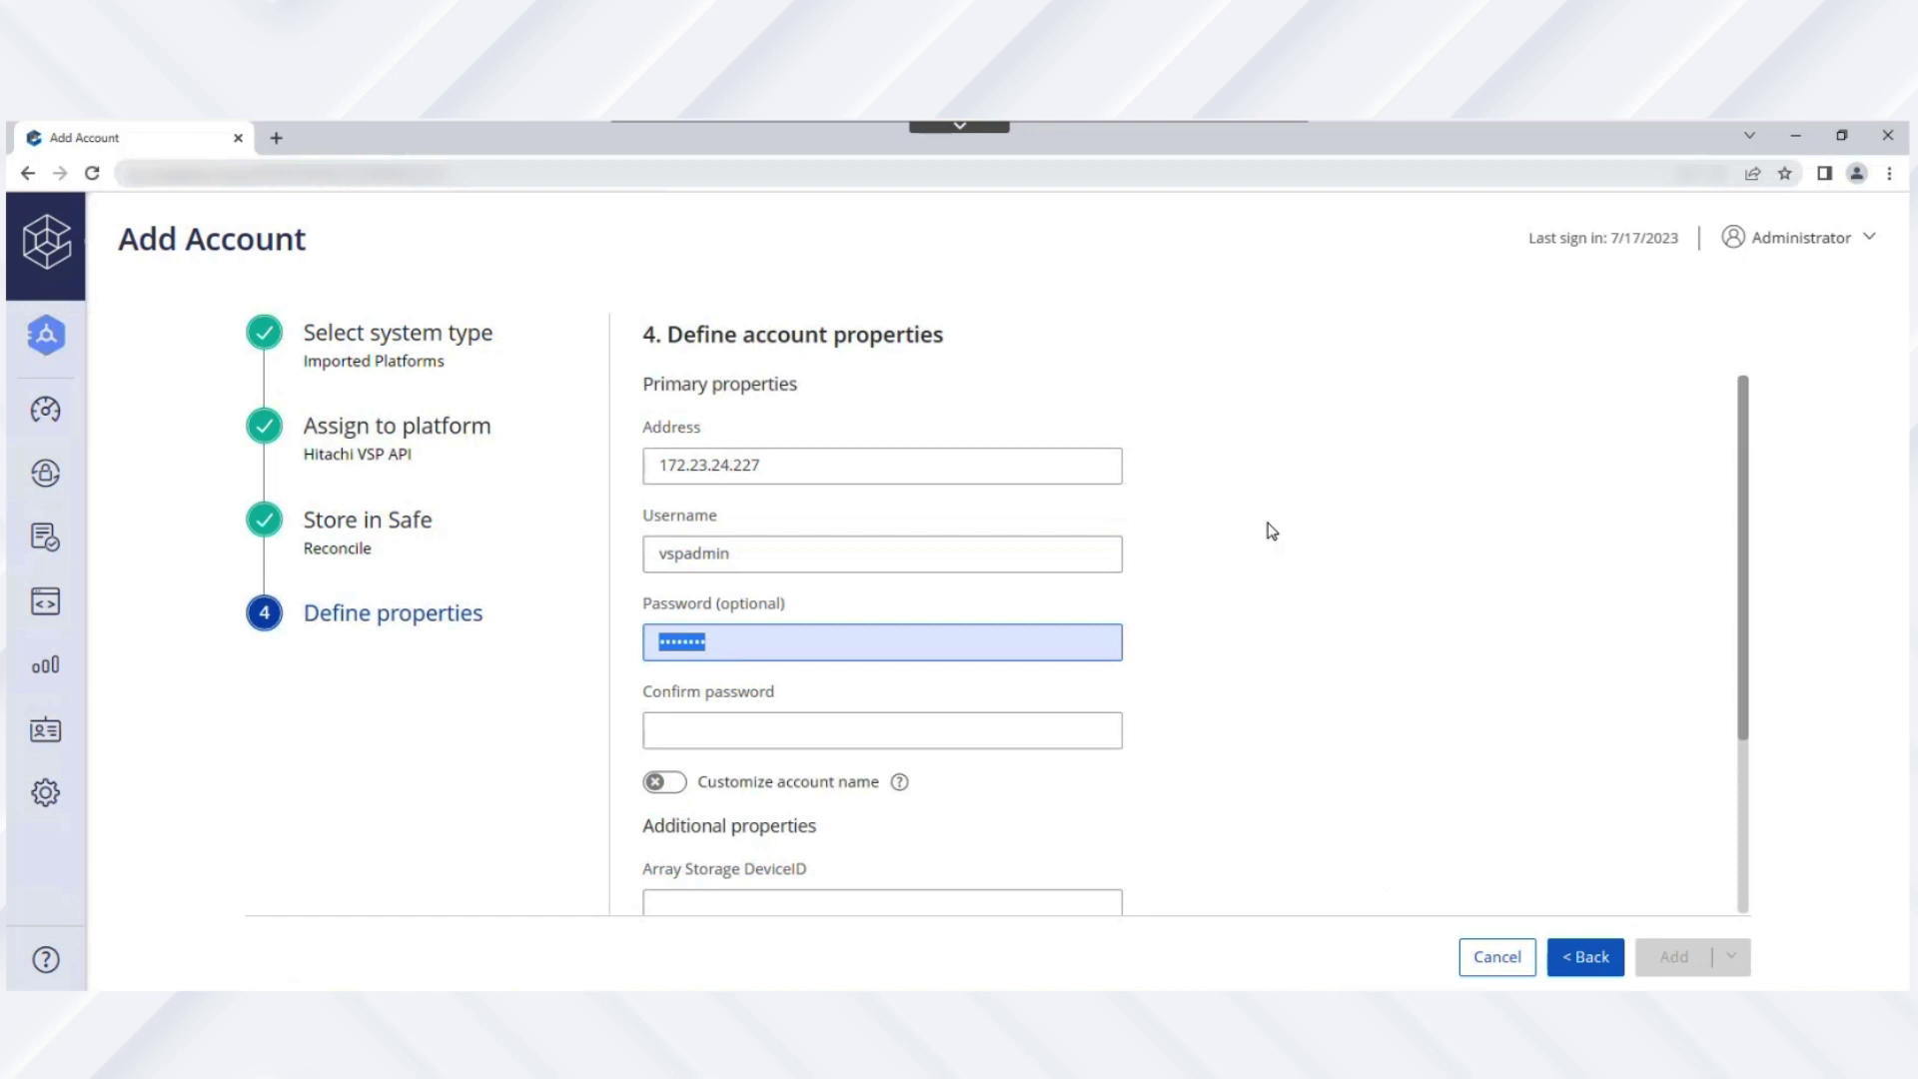
text(••••••••)
key(Tab)
text(••••••)
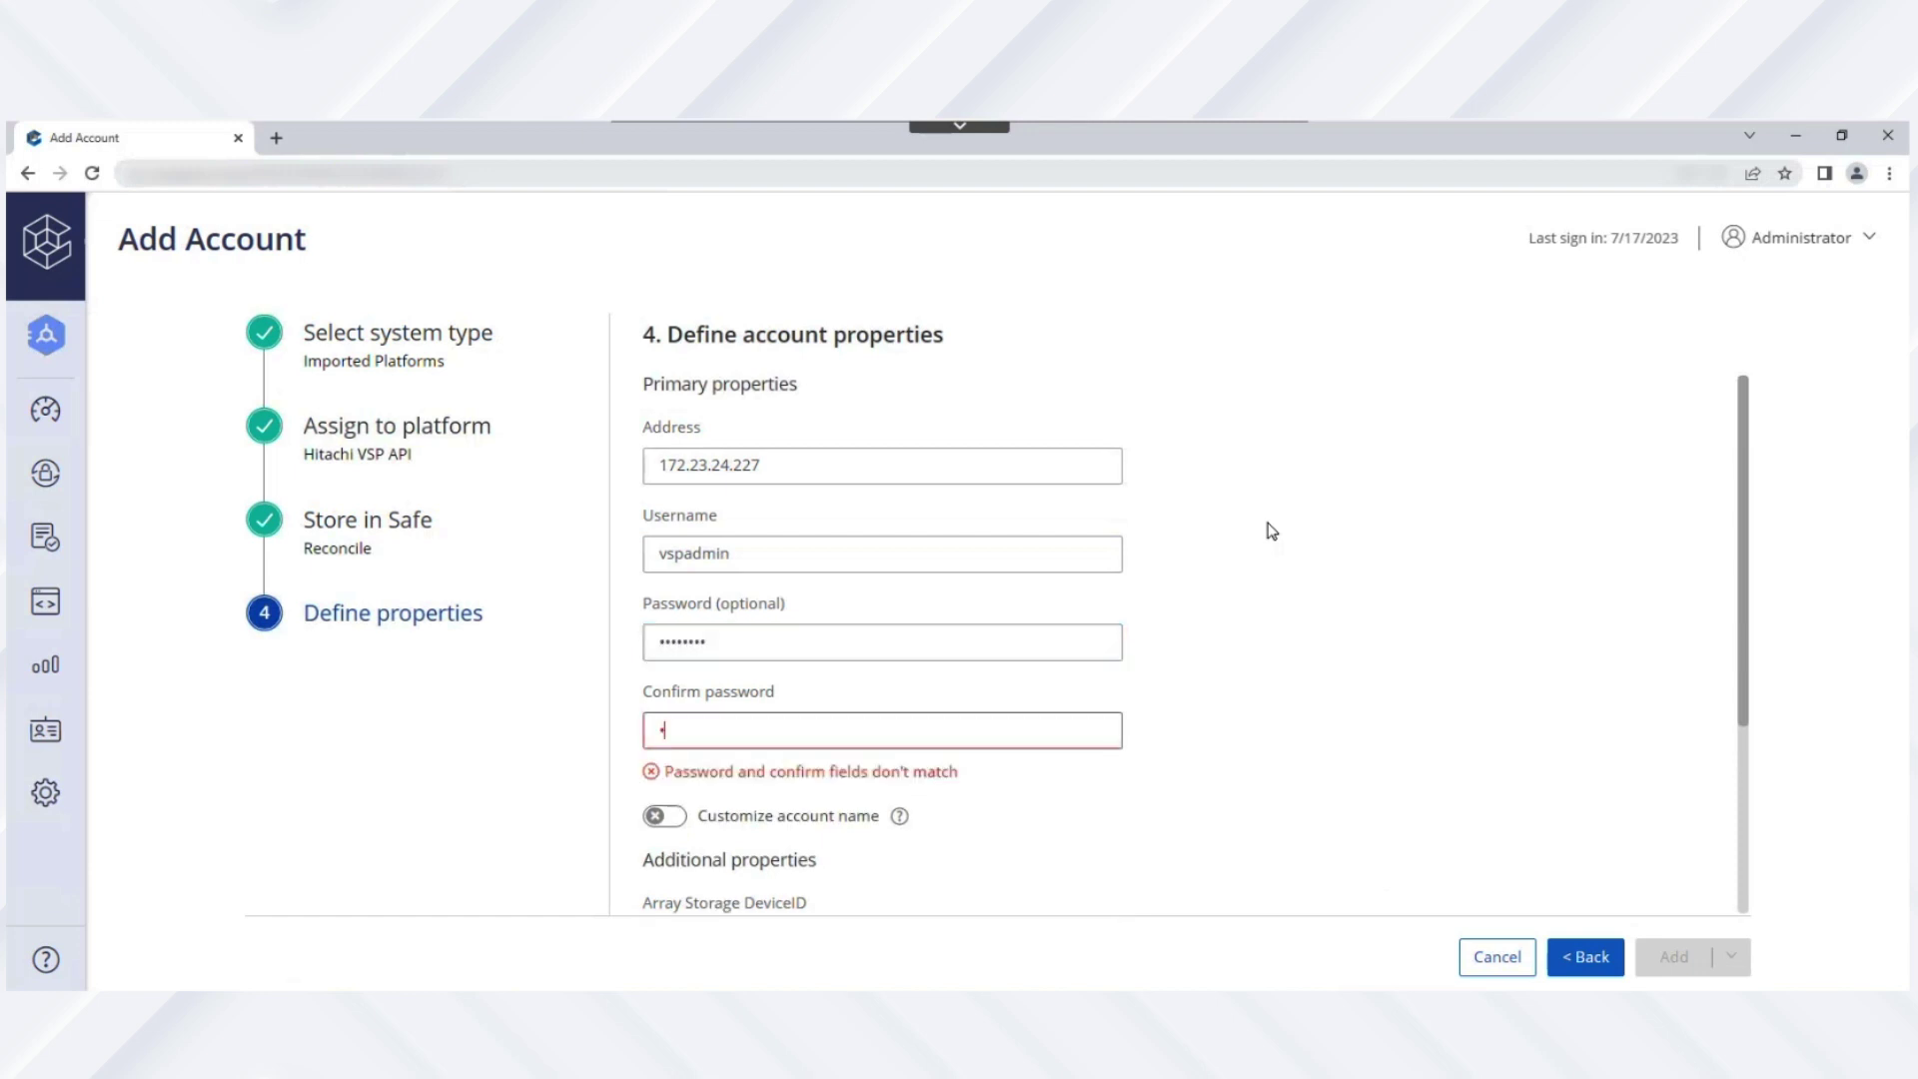
text(••)
scroll(1159, 728, down, 2)
click(1120, 711)
text(900000030027)
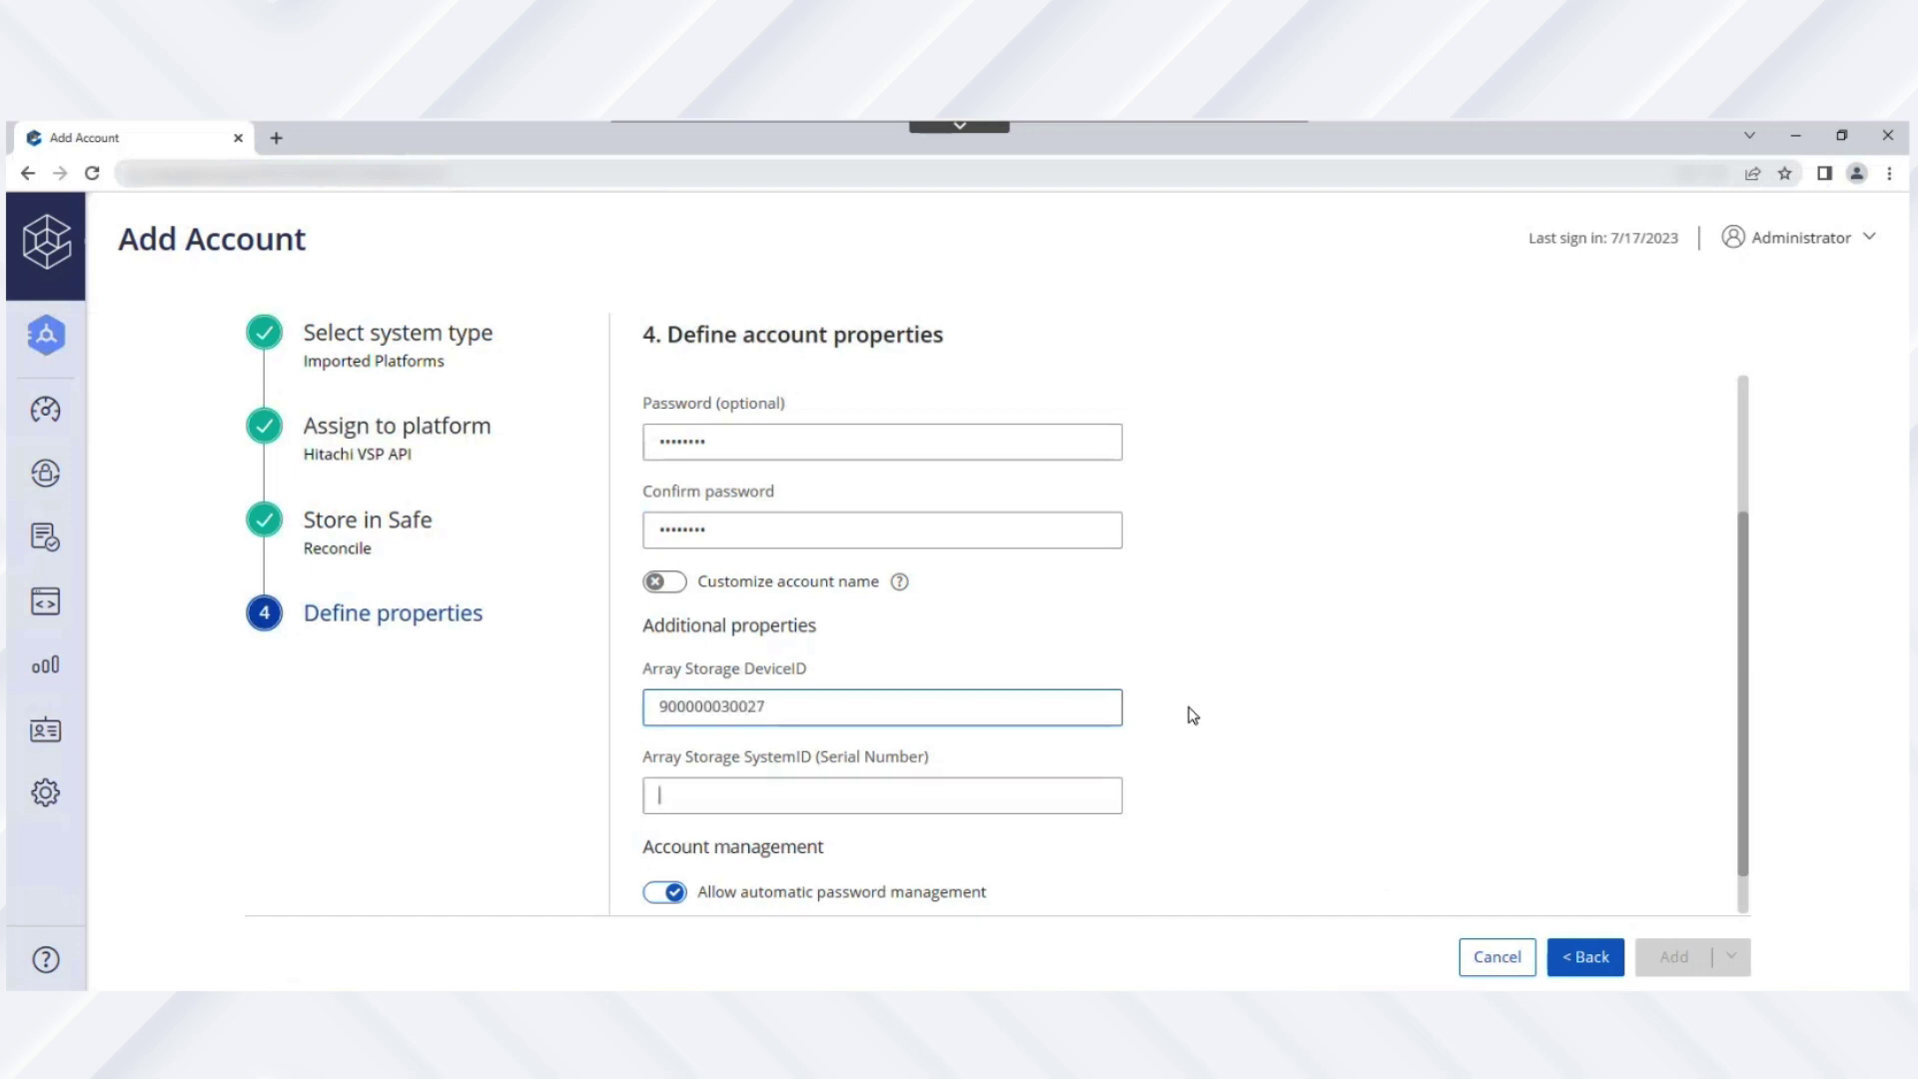
key(Tab)
text(30025)
click(1666, 957)
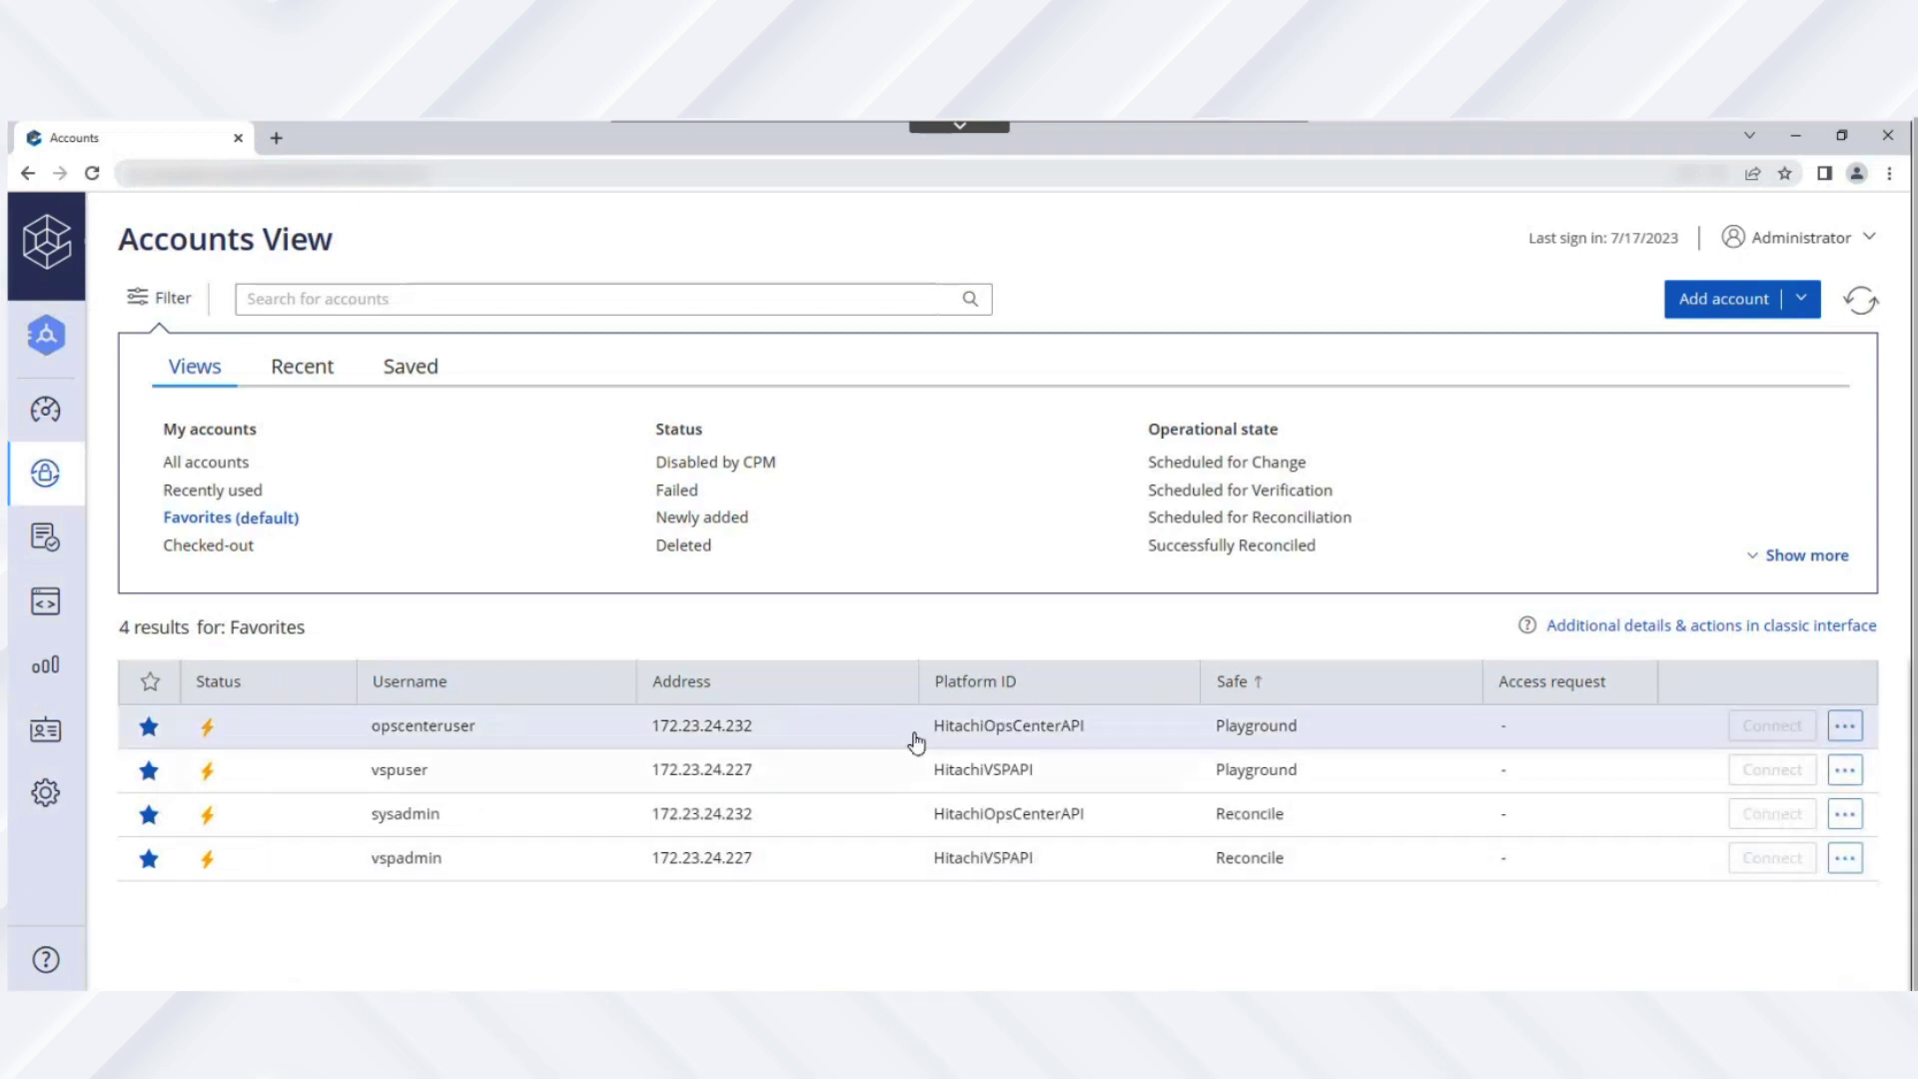
From opscenteruser's Details, link the sysadmin account as its reconcile account.
click(912, 735)
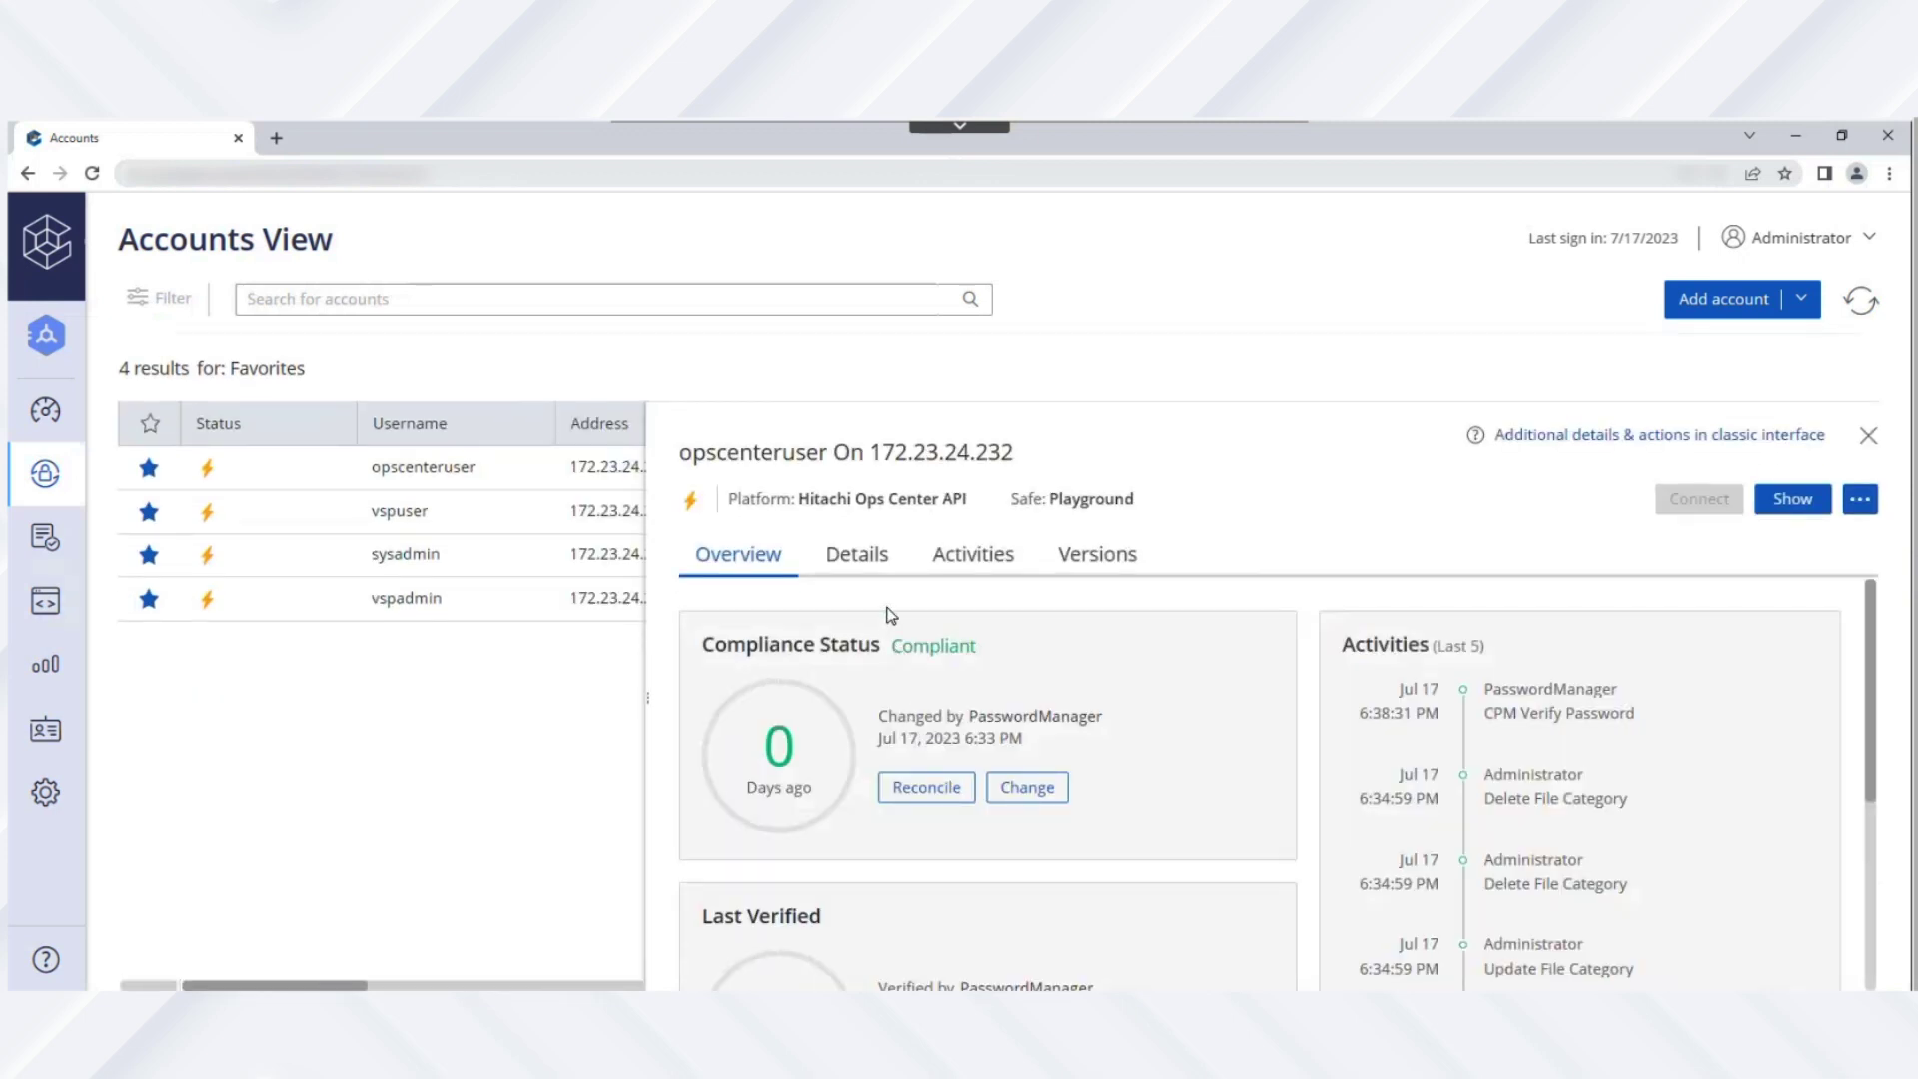
click(880, 573)
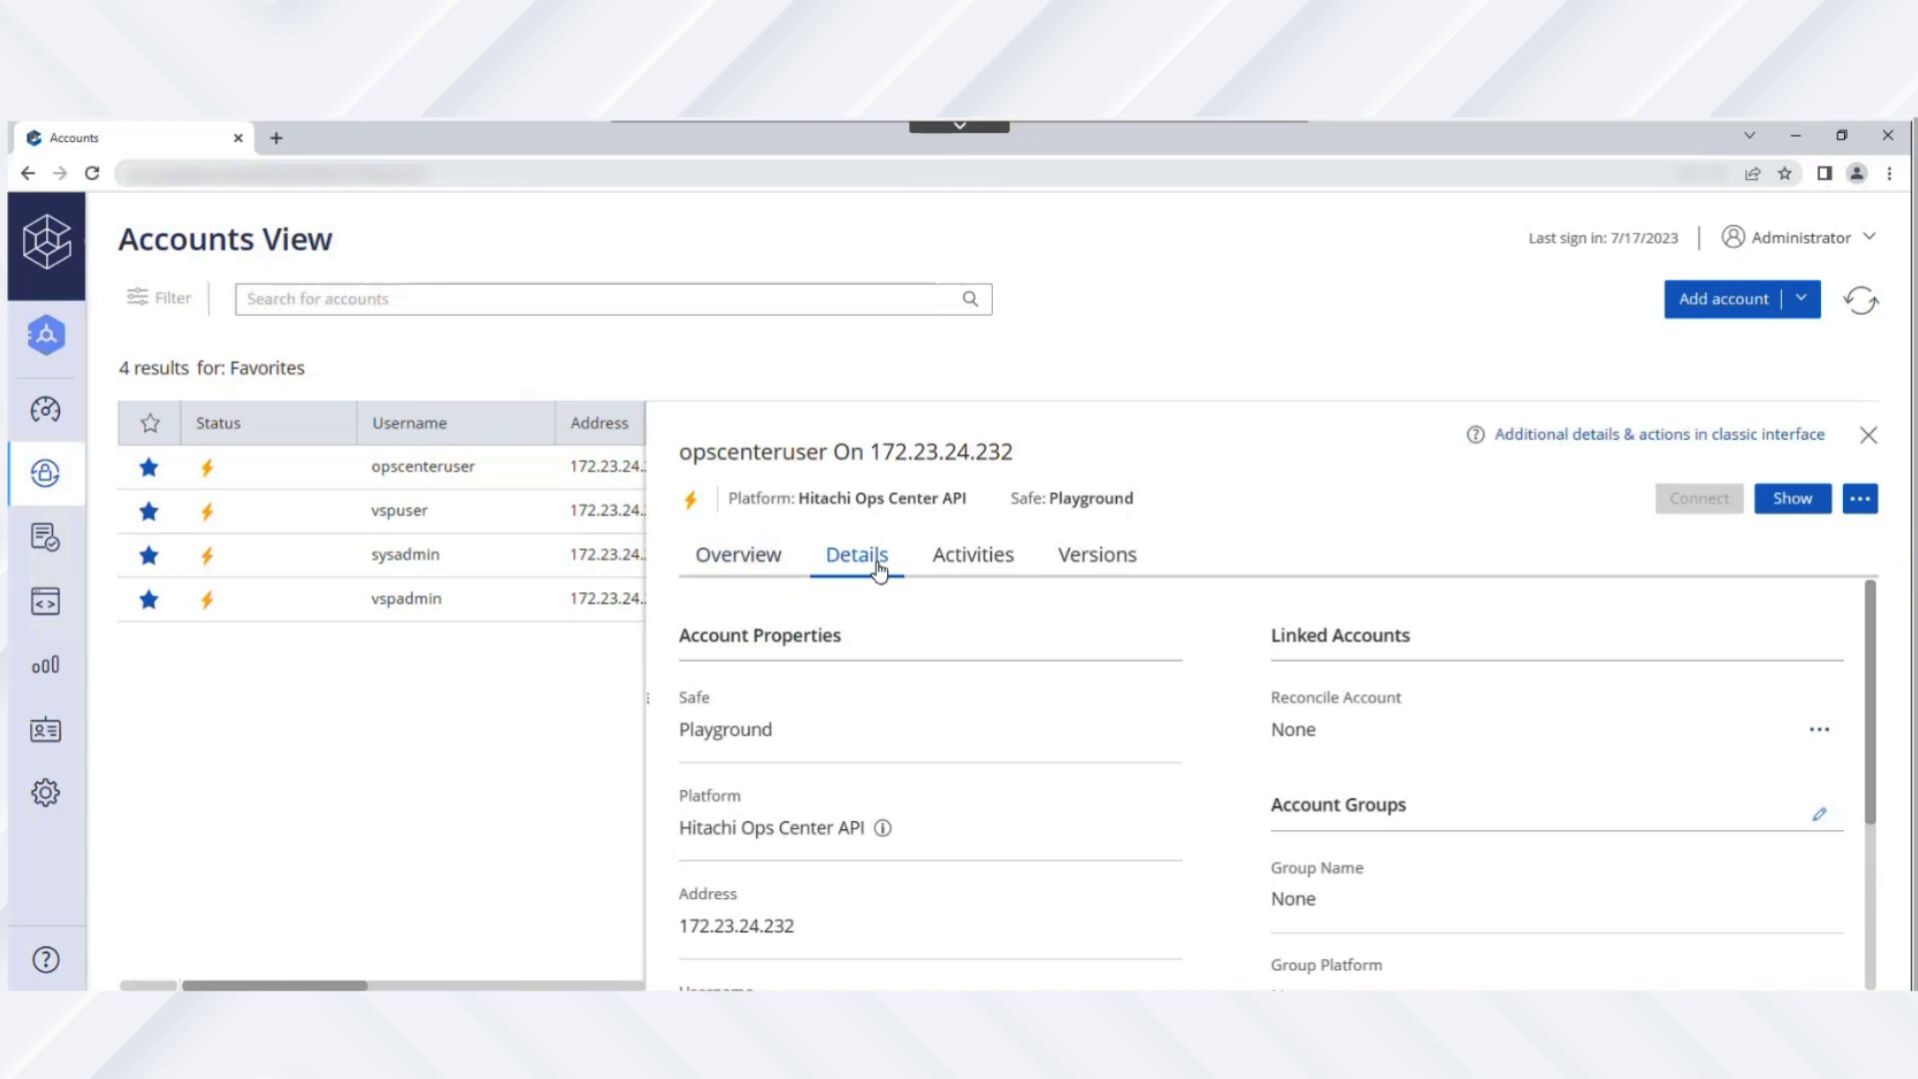
click(1819, 731)
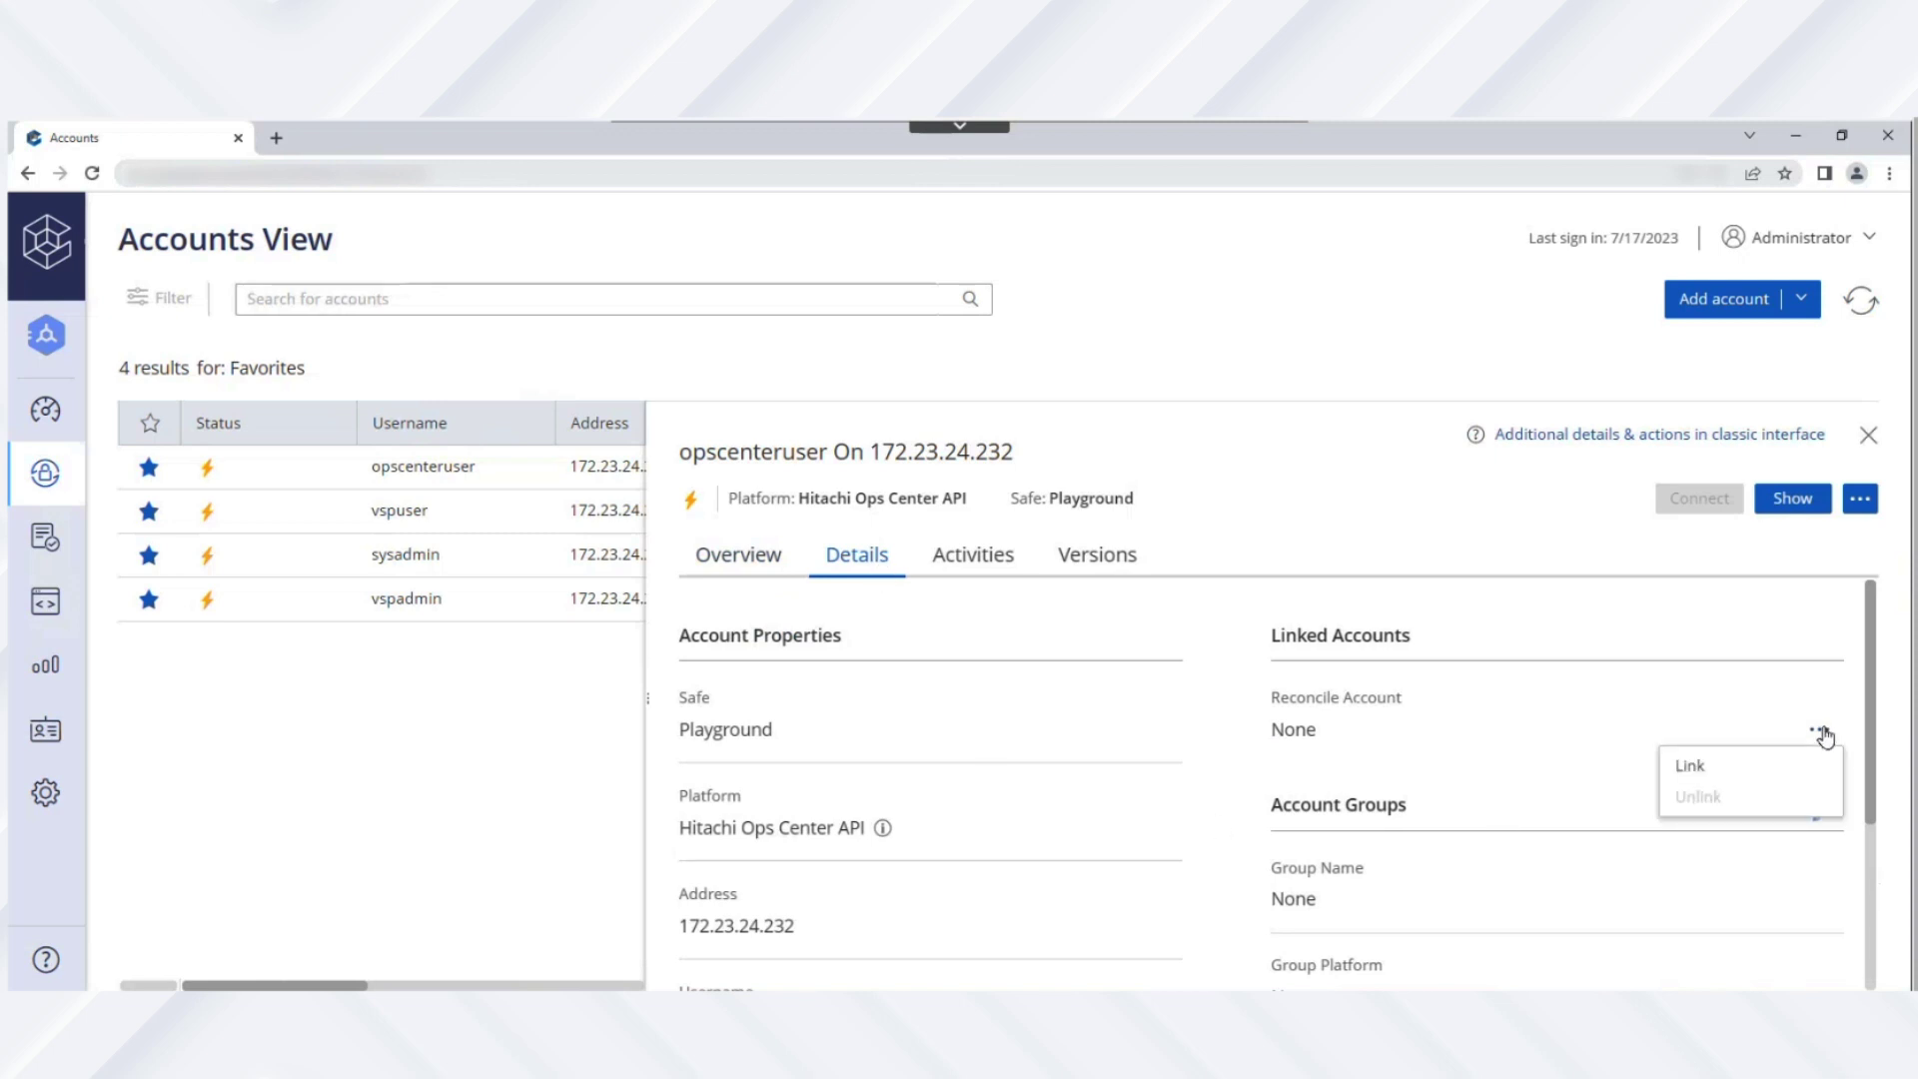
click(1753, 767)
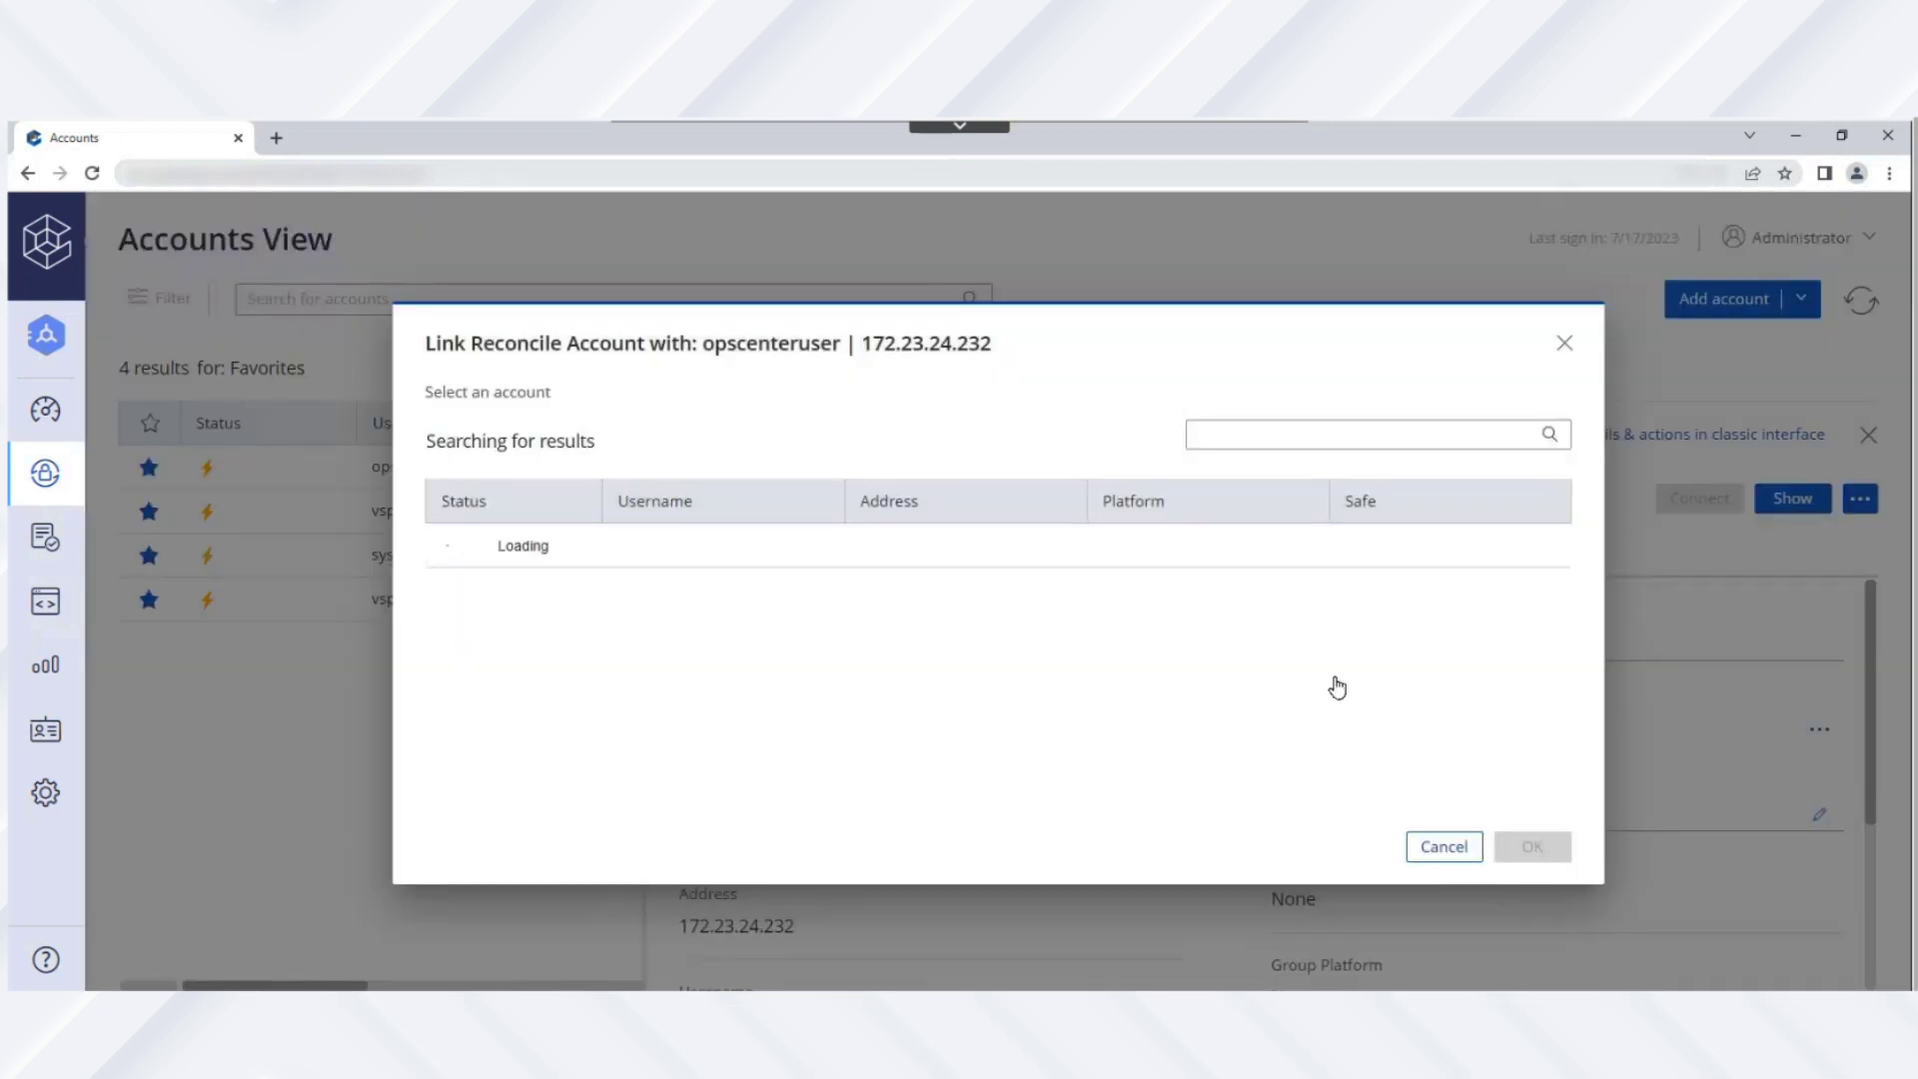
scroll(1099, 699, down, 5)
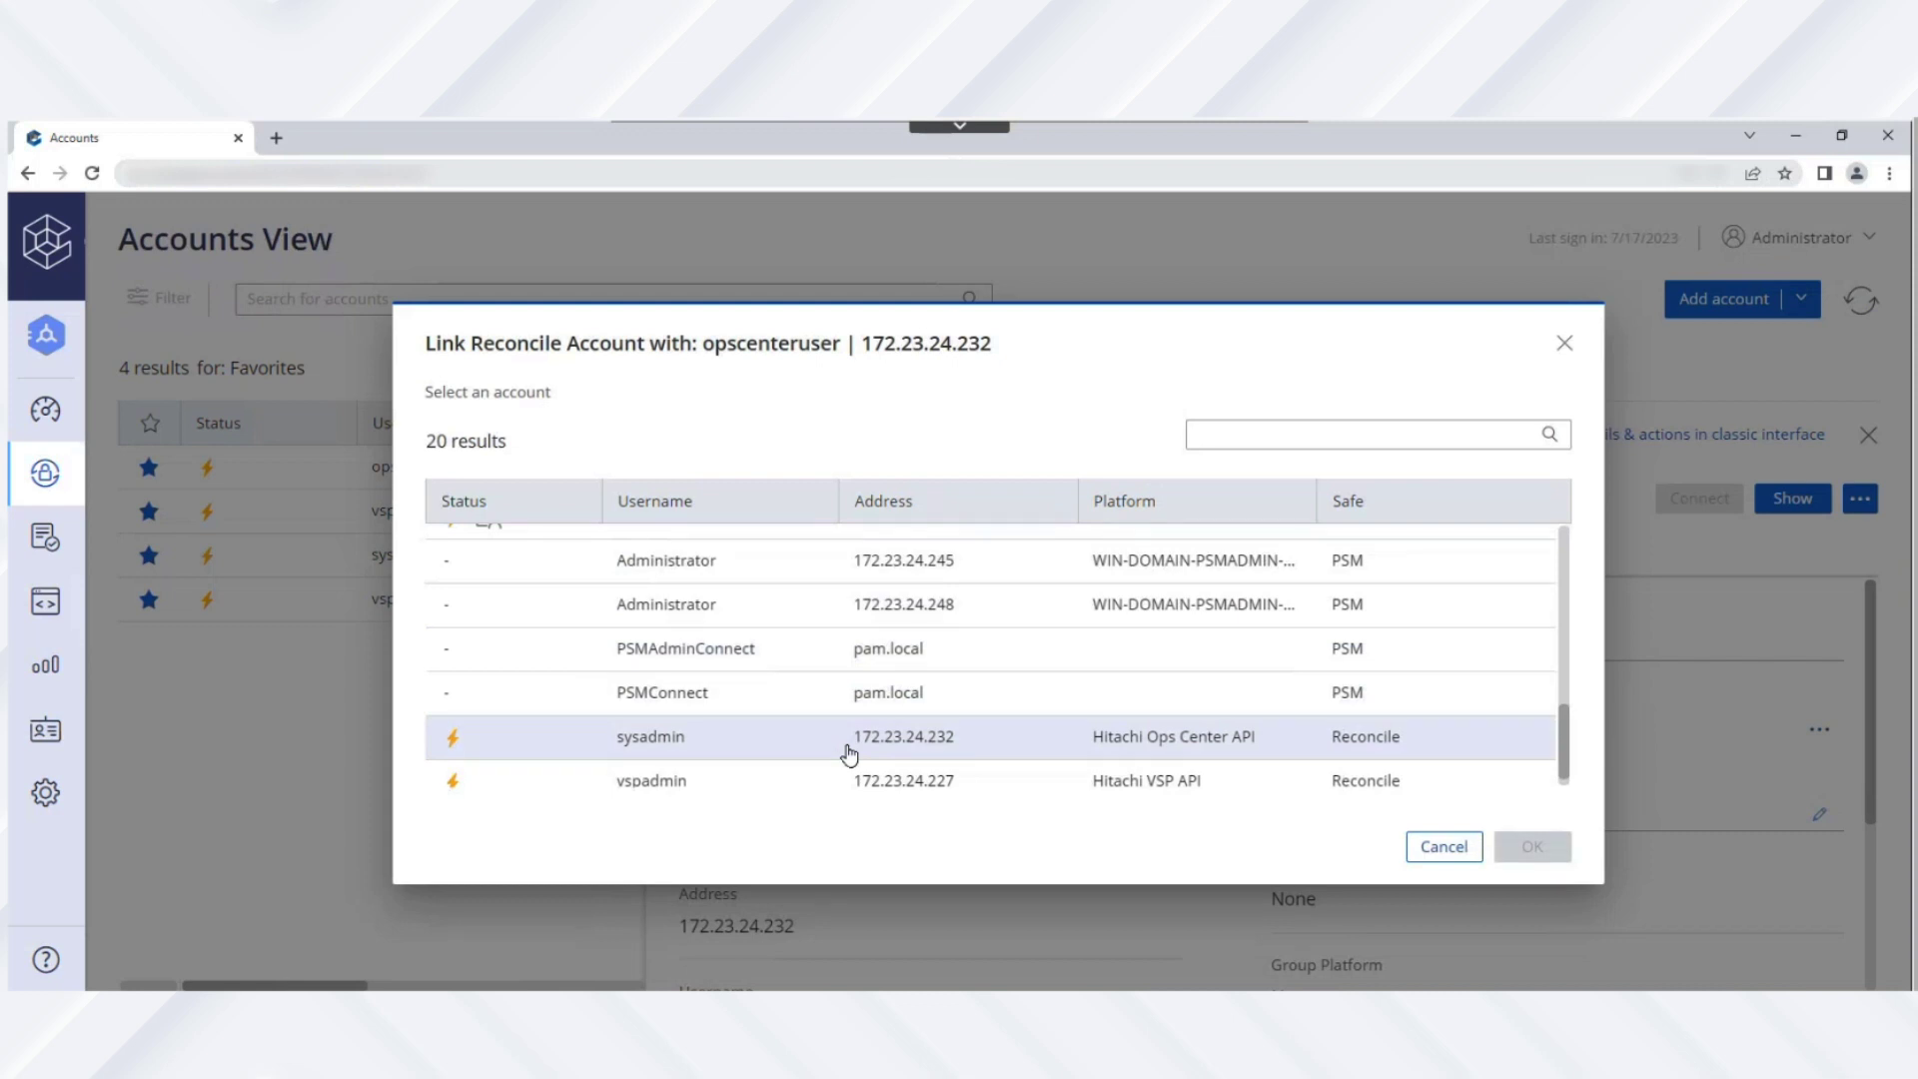
click(849, 754)
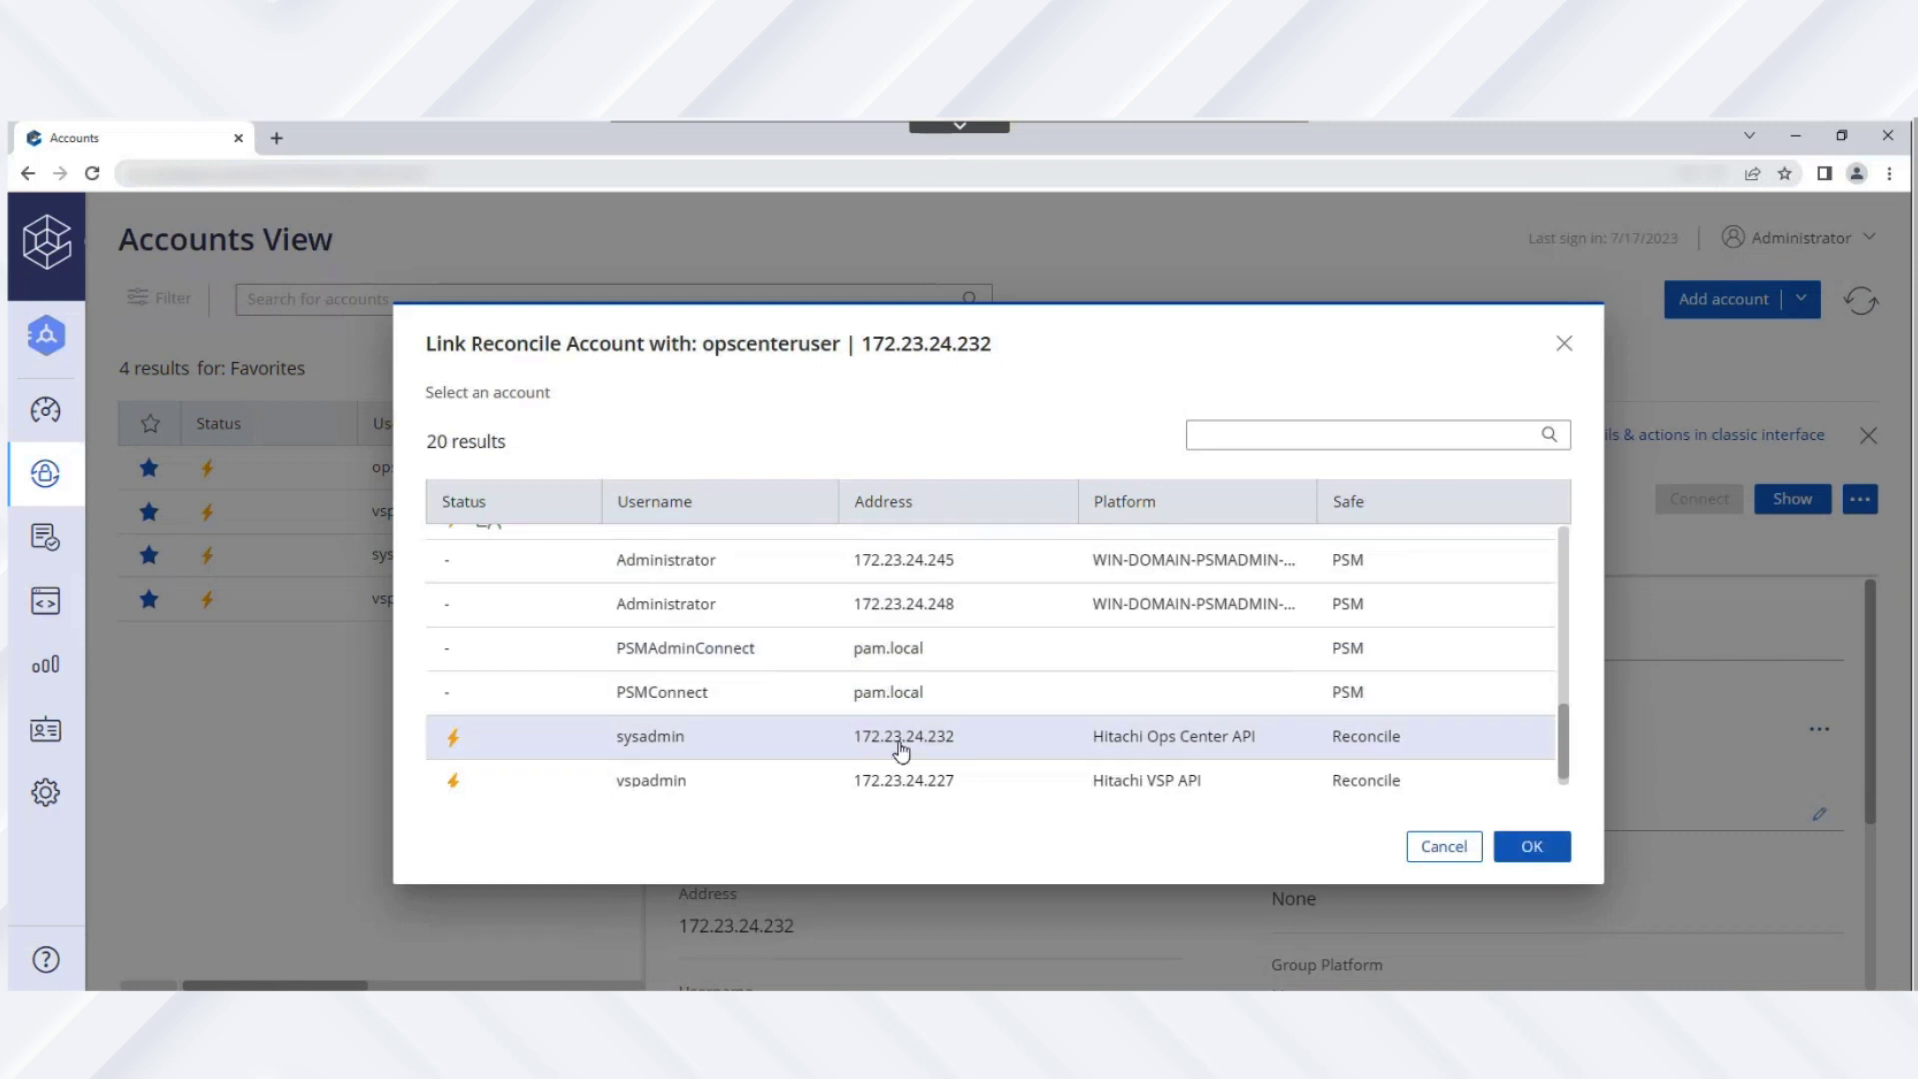
click(1546, 857)
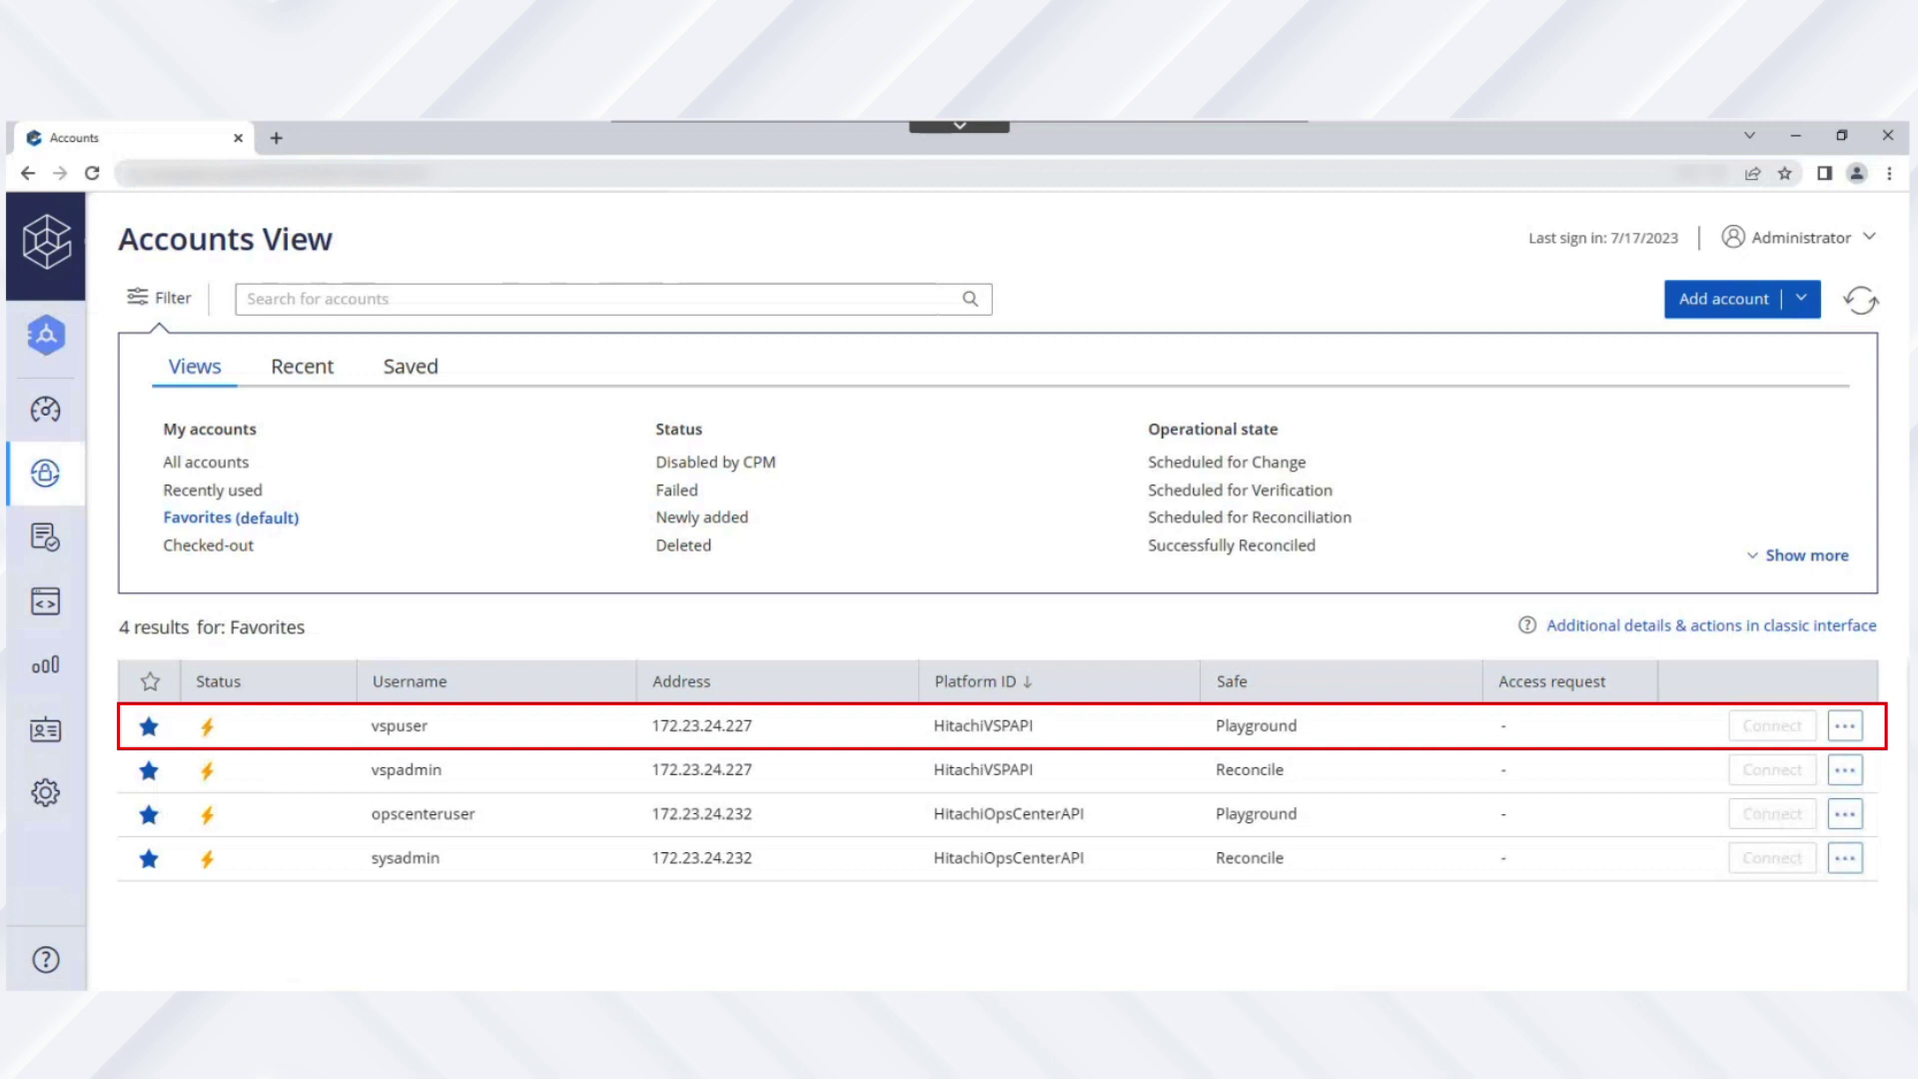
From vspuser's Details, link the vspadmin account as its reconcile account.
click(1094, 783)
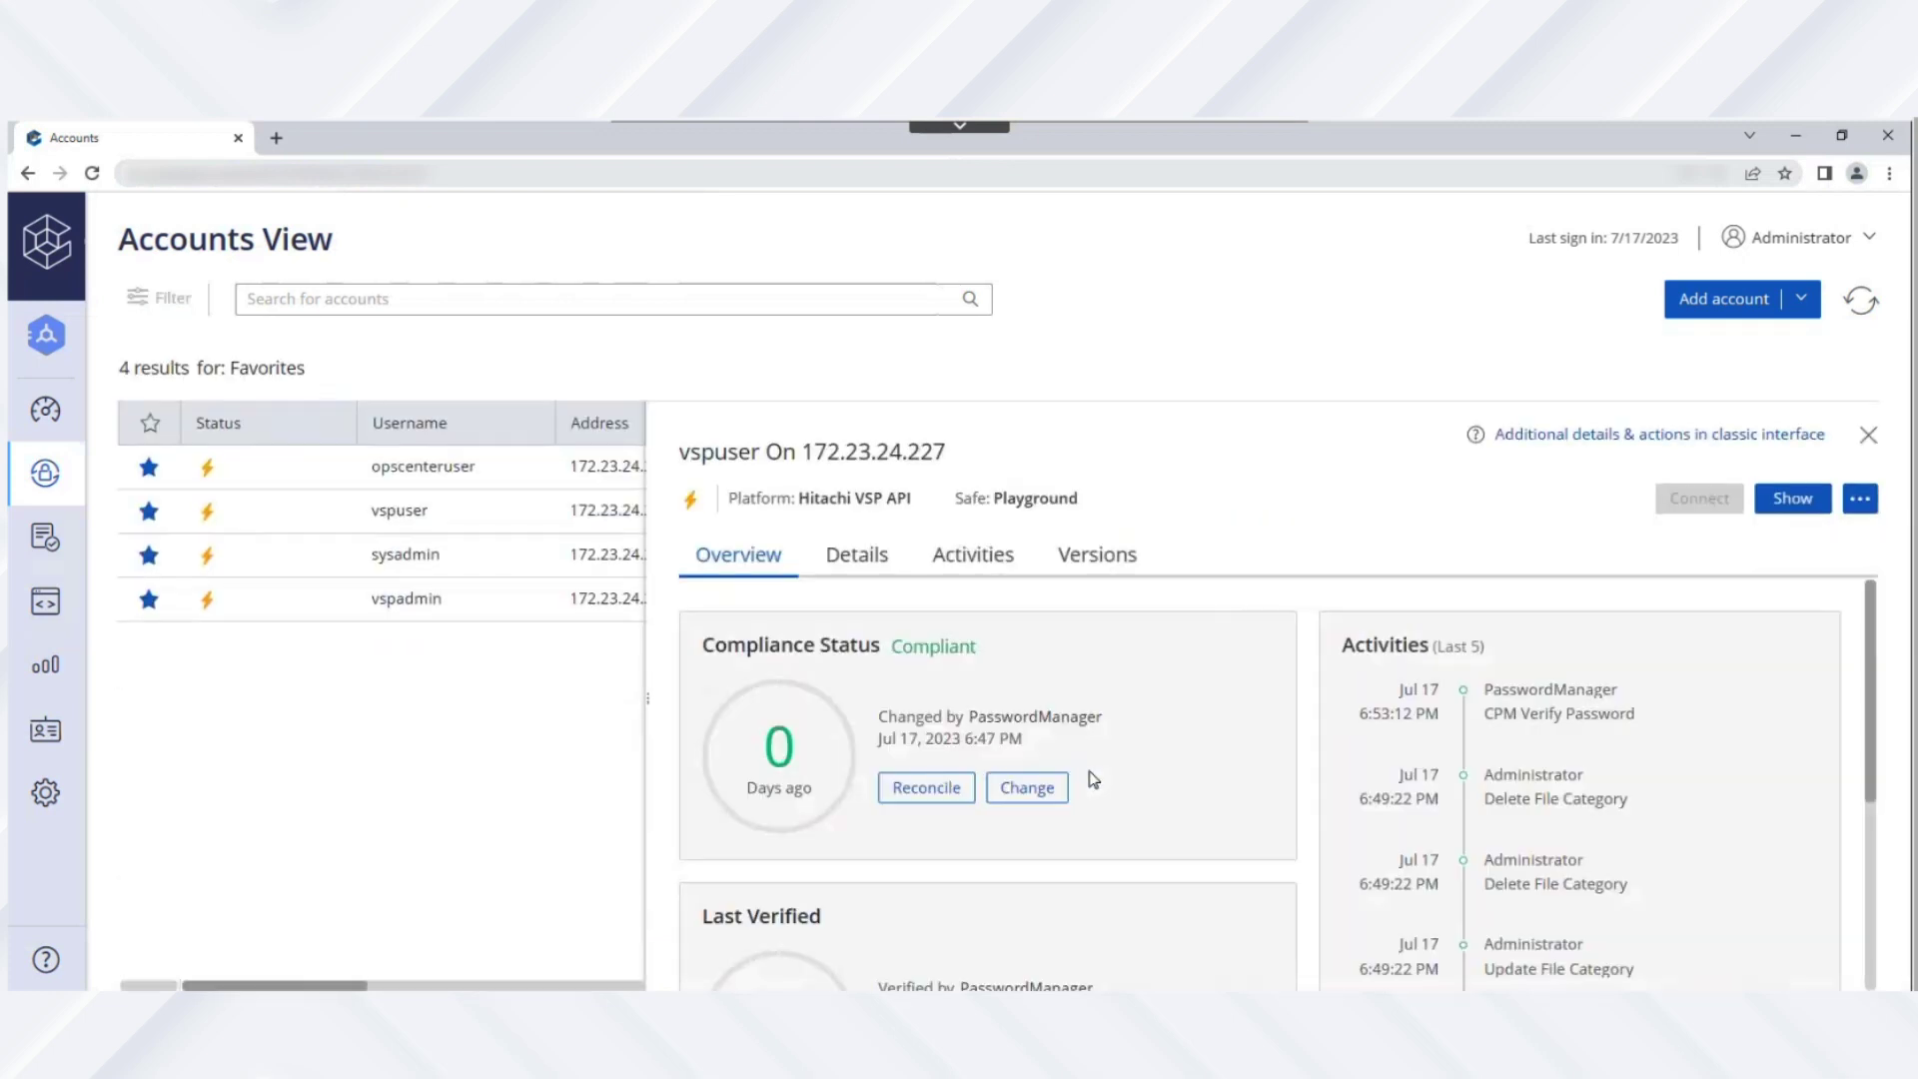
click(861, 567)
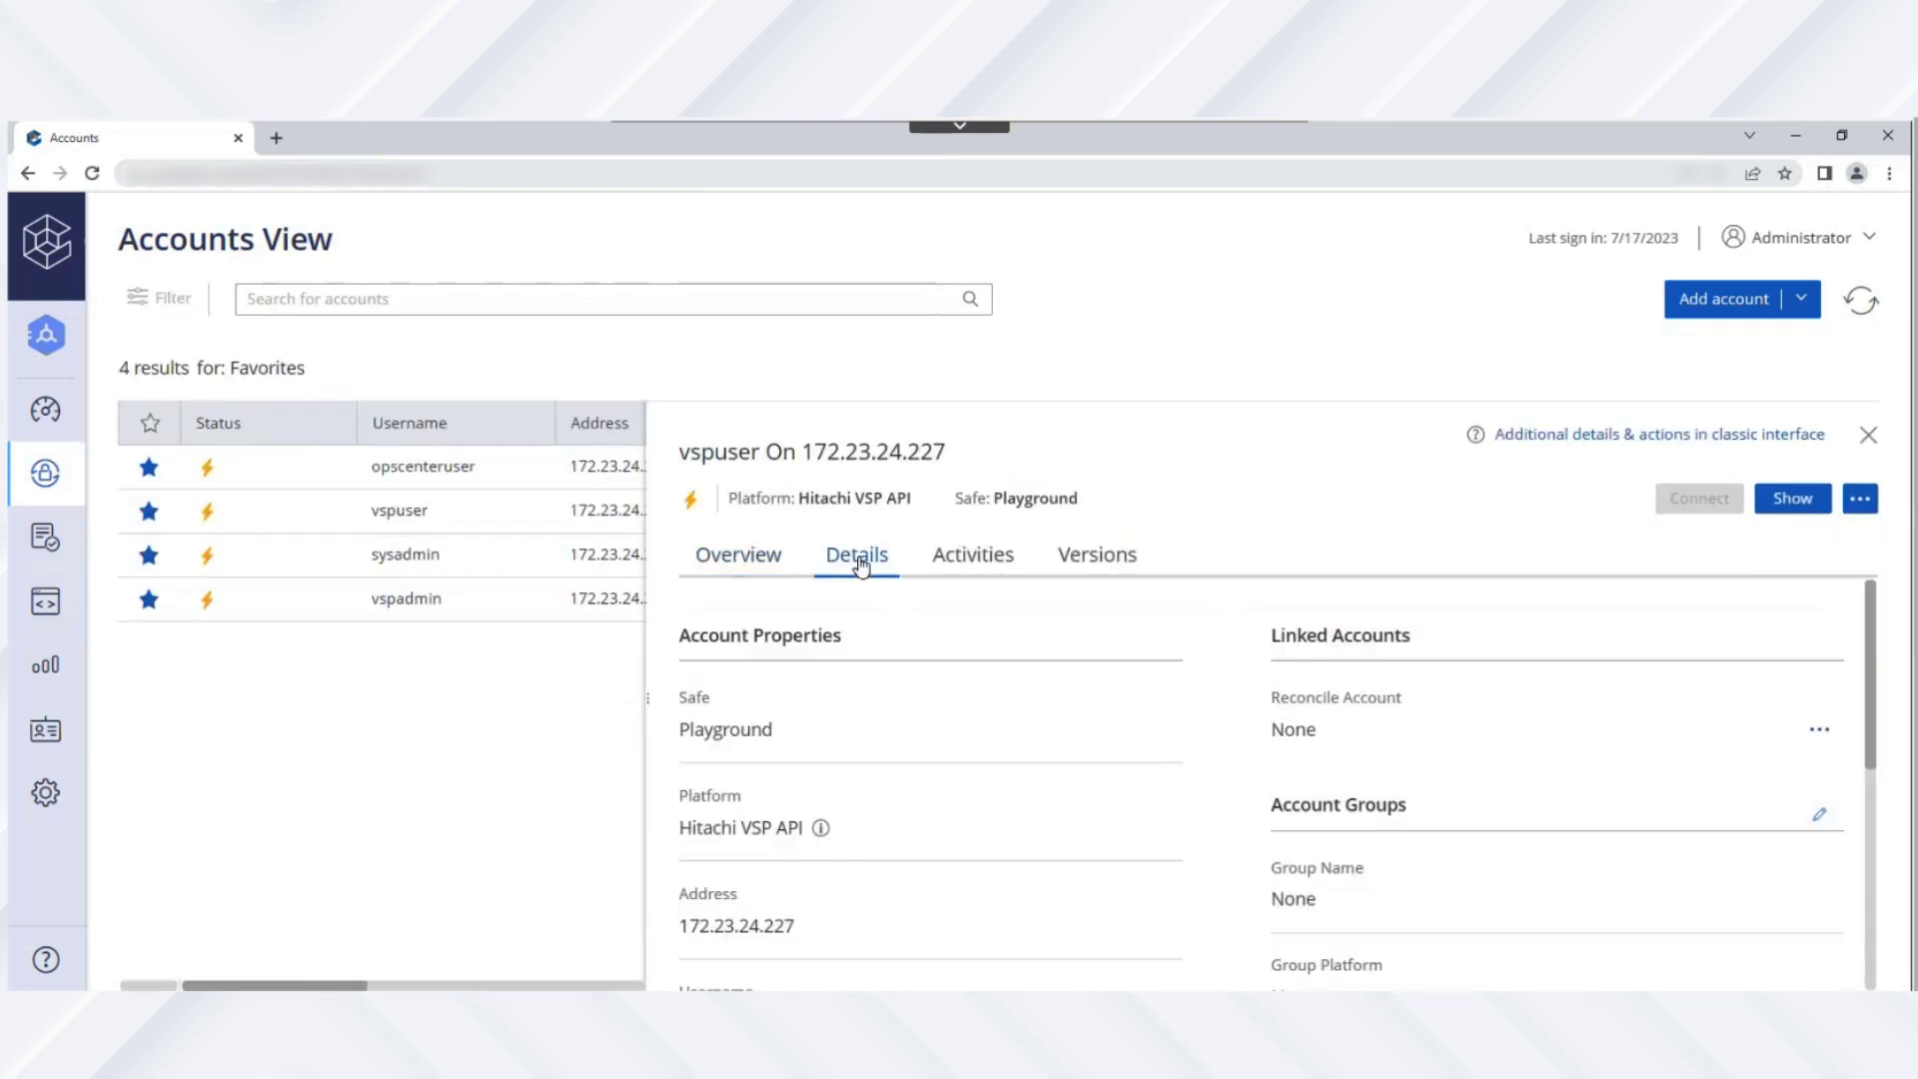
click(1829, 735)
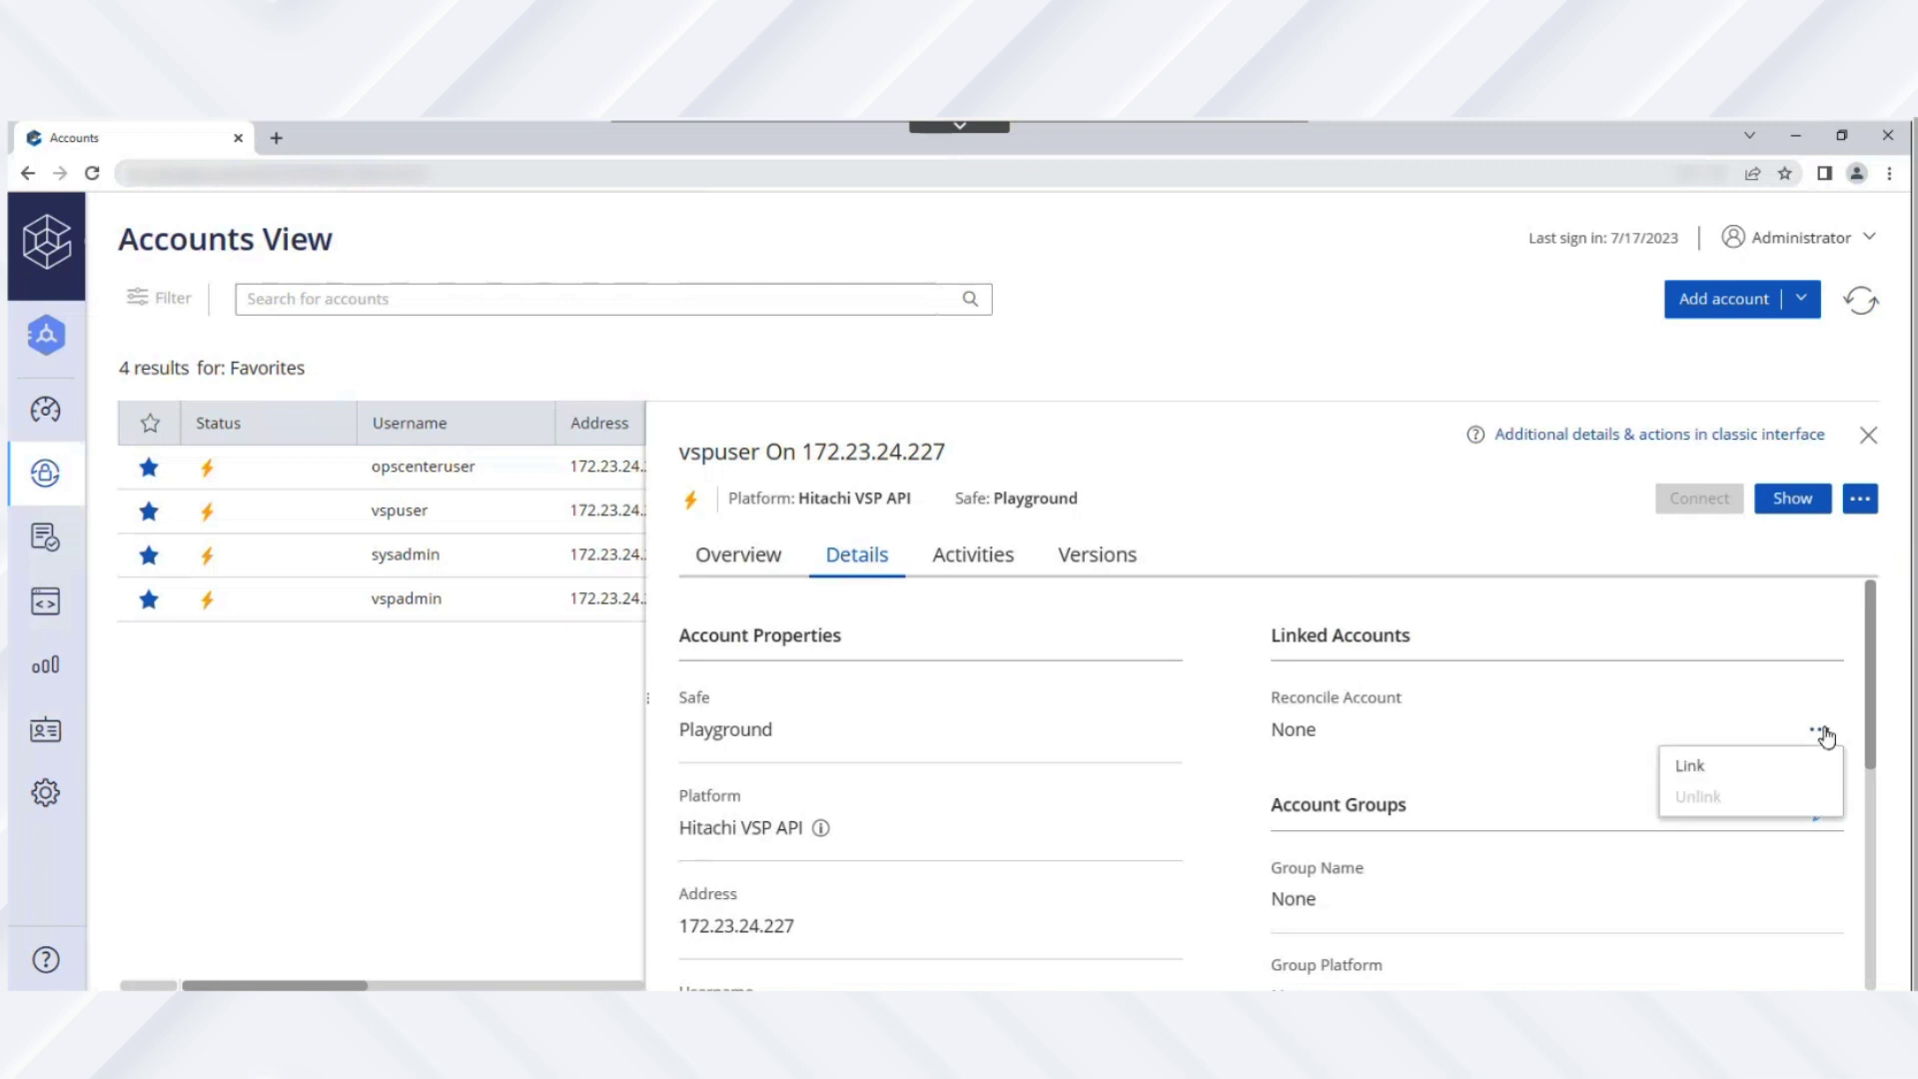
click(1782, 766)
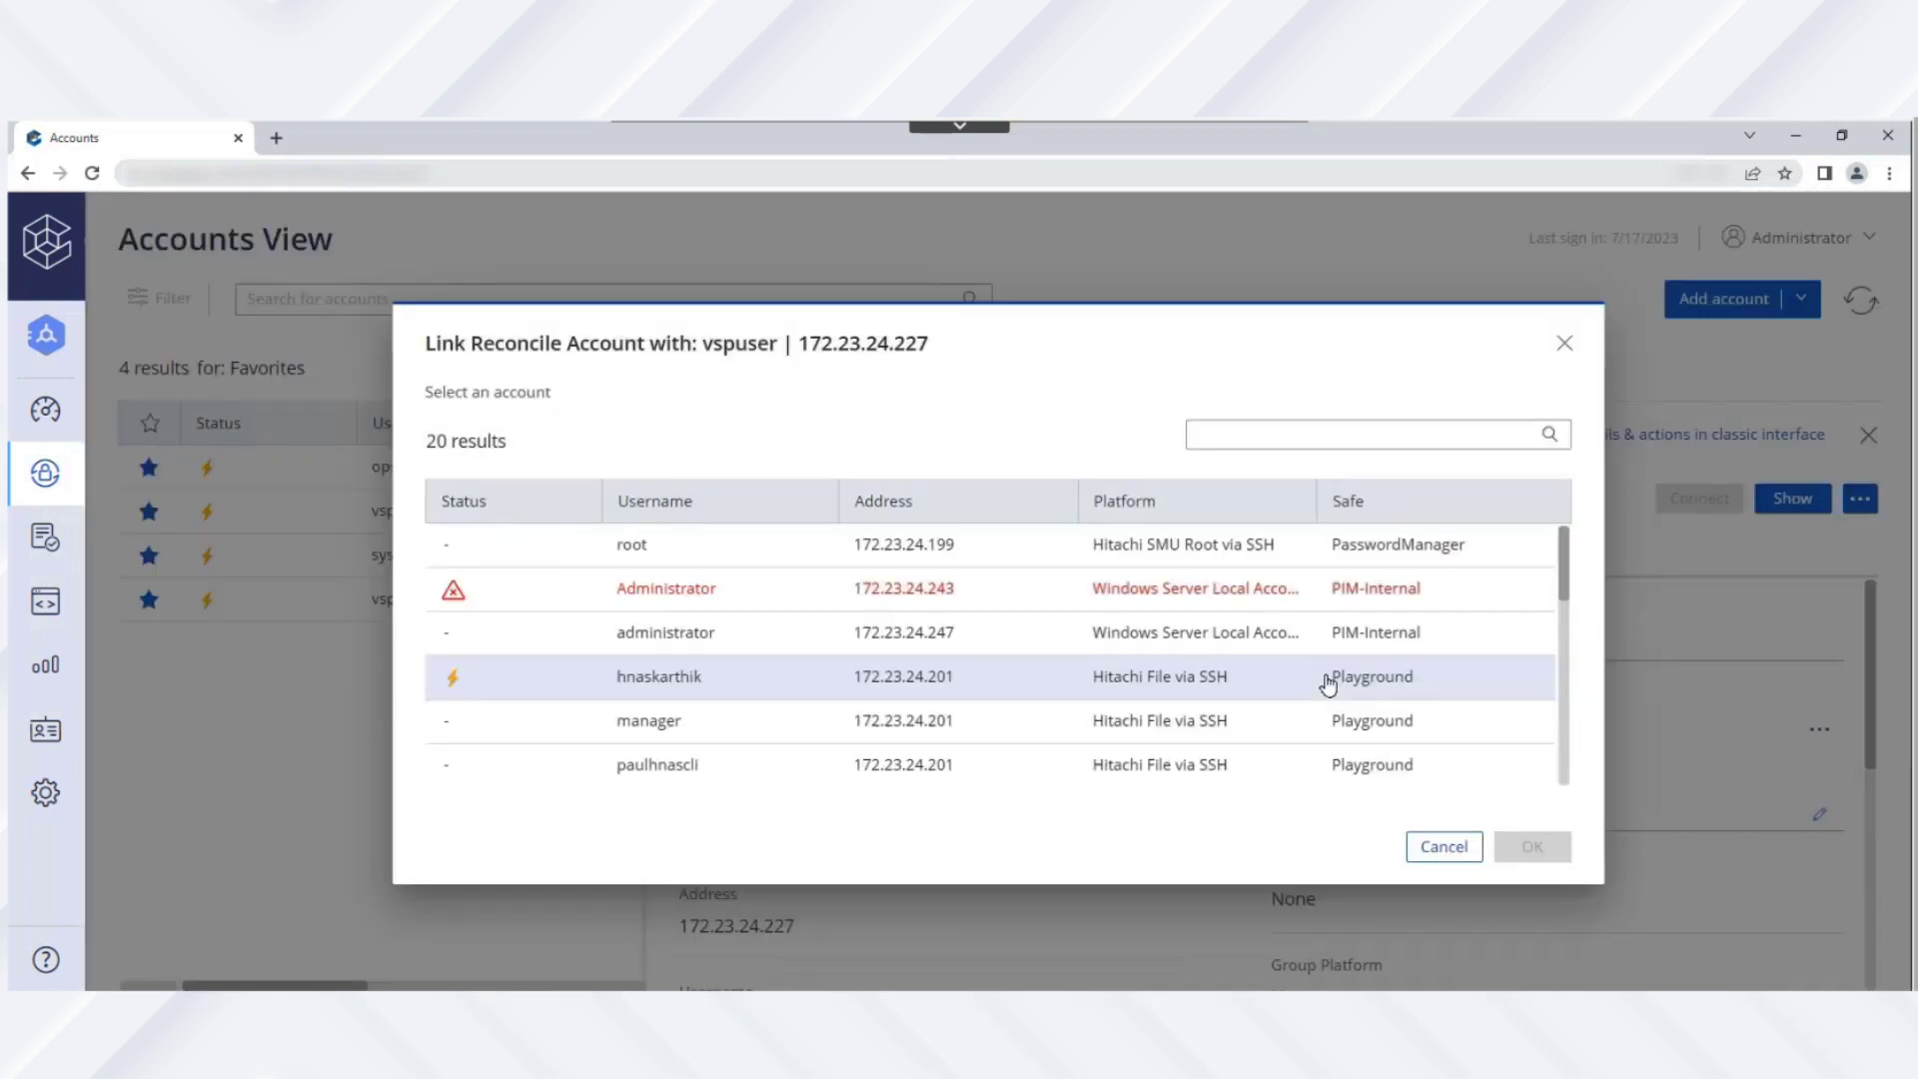
scroll(1239, 699, down, 6)
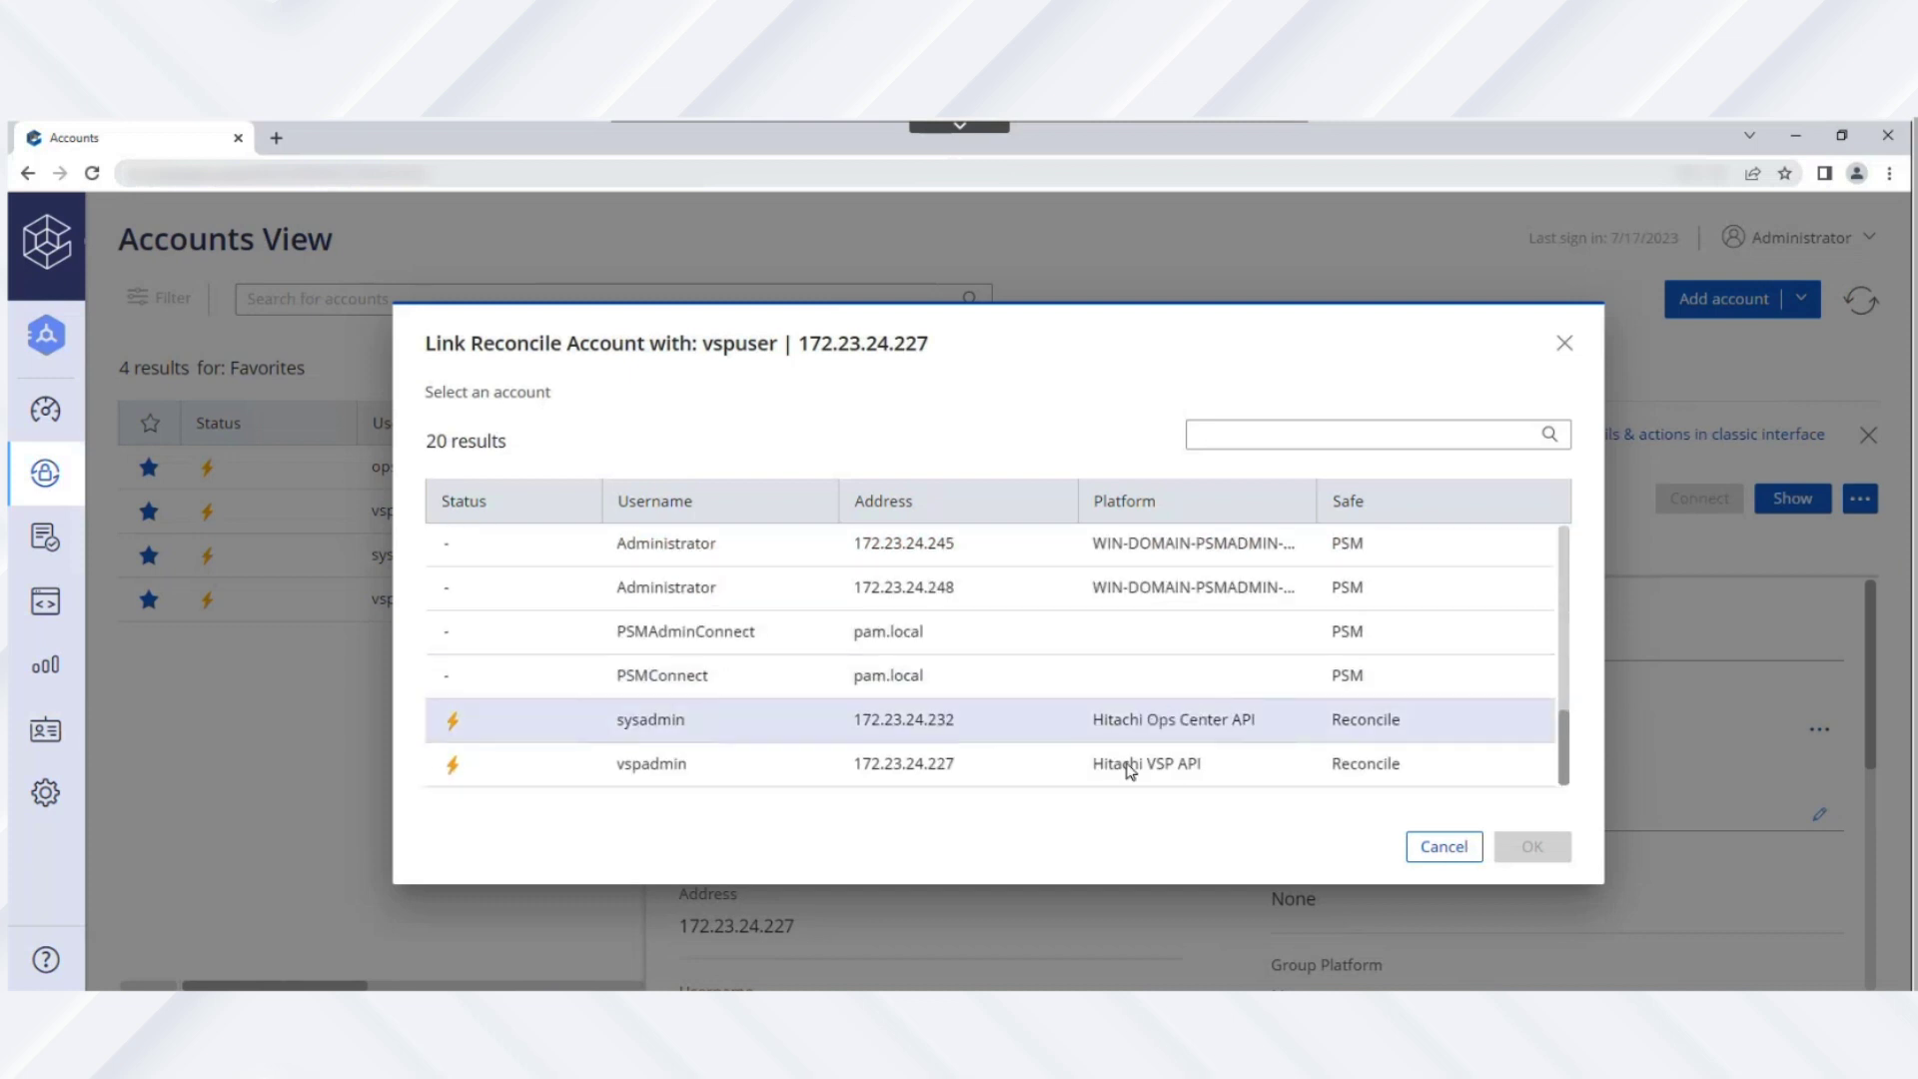
click(1136, 780)
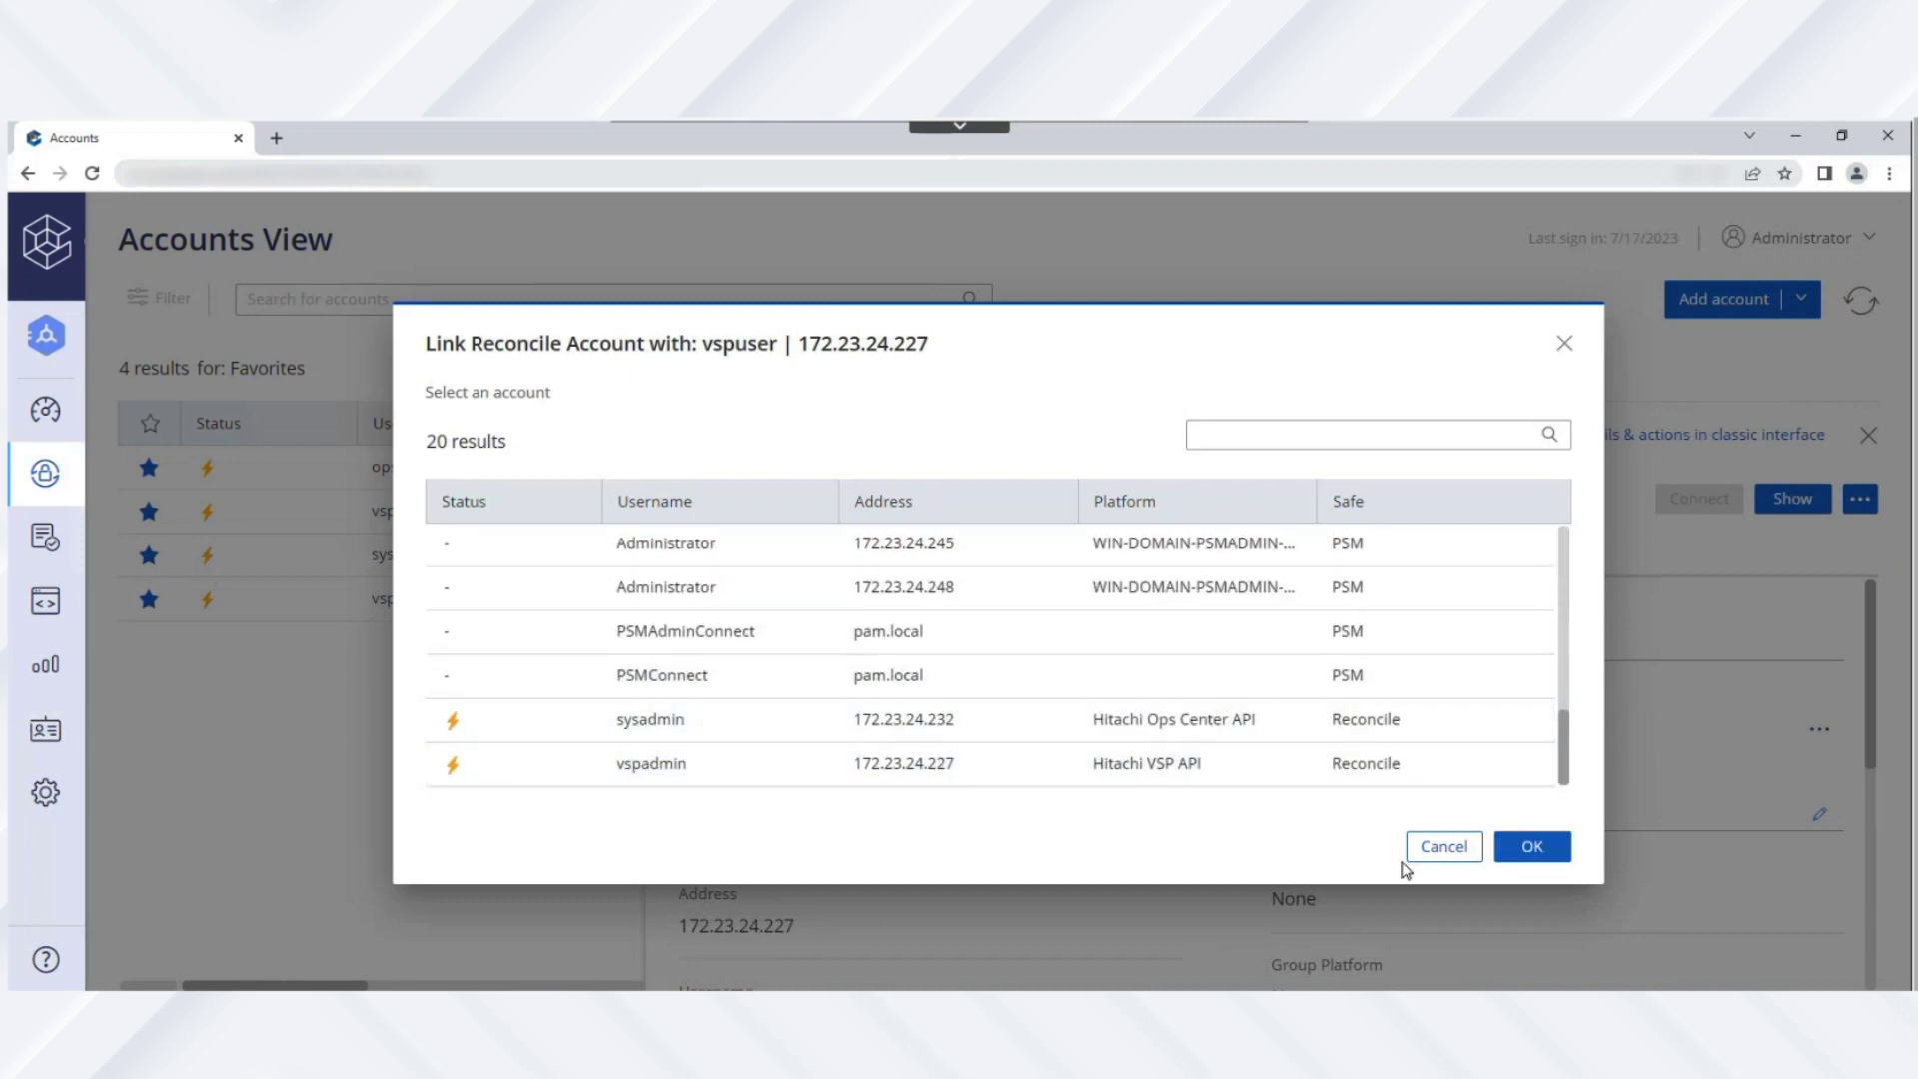
click(1552, 857)
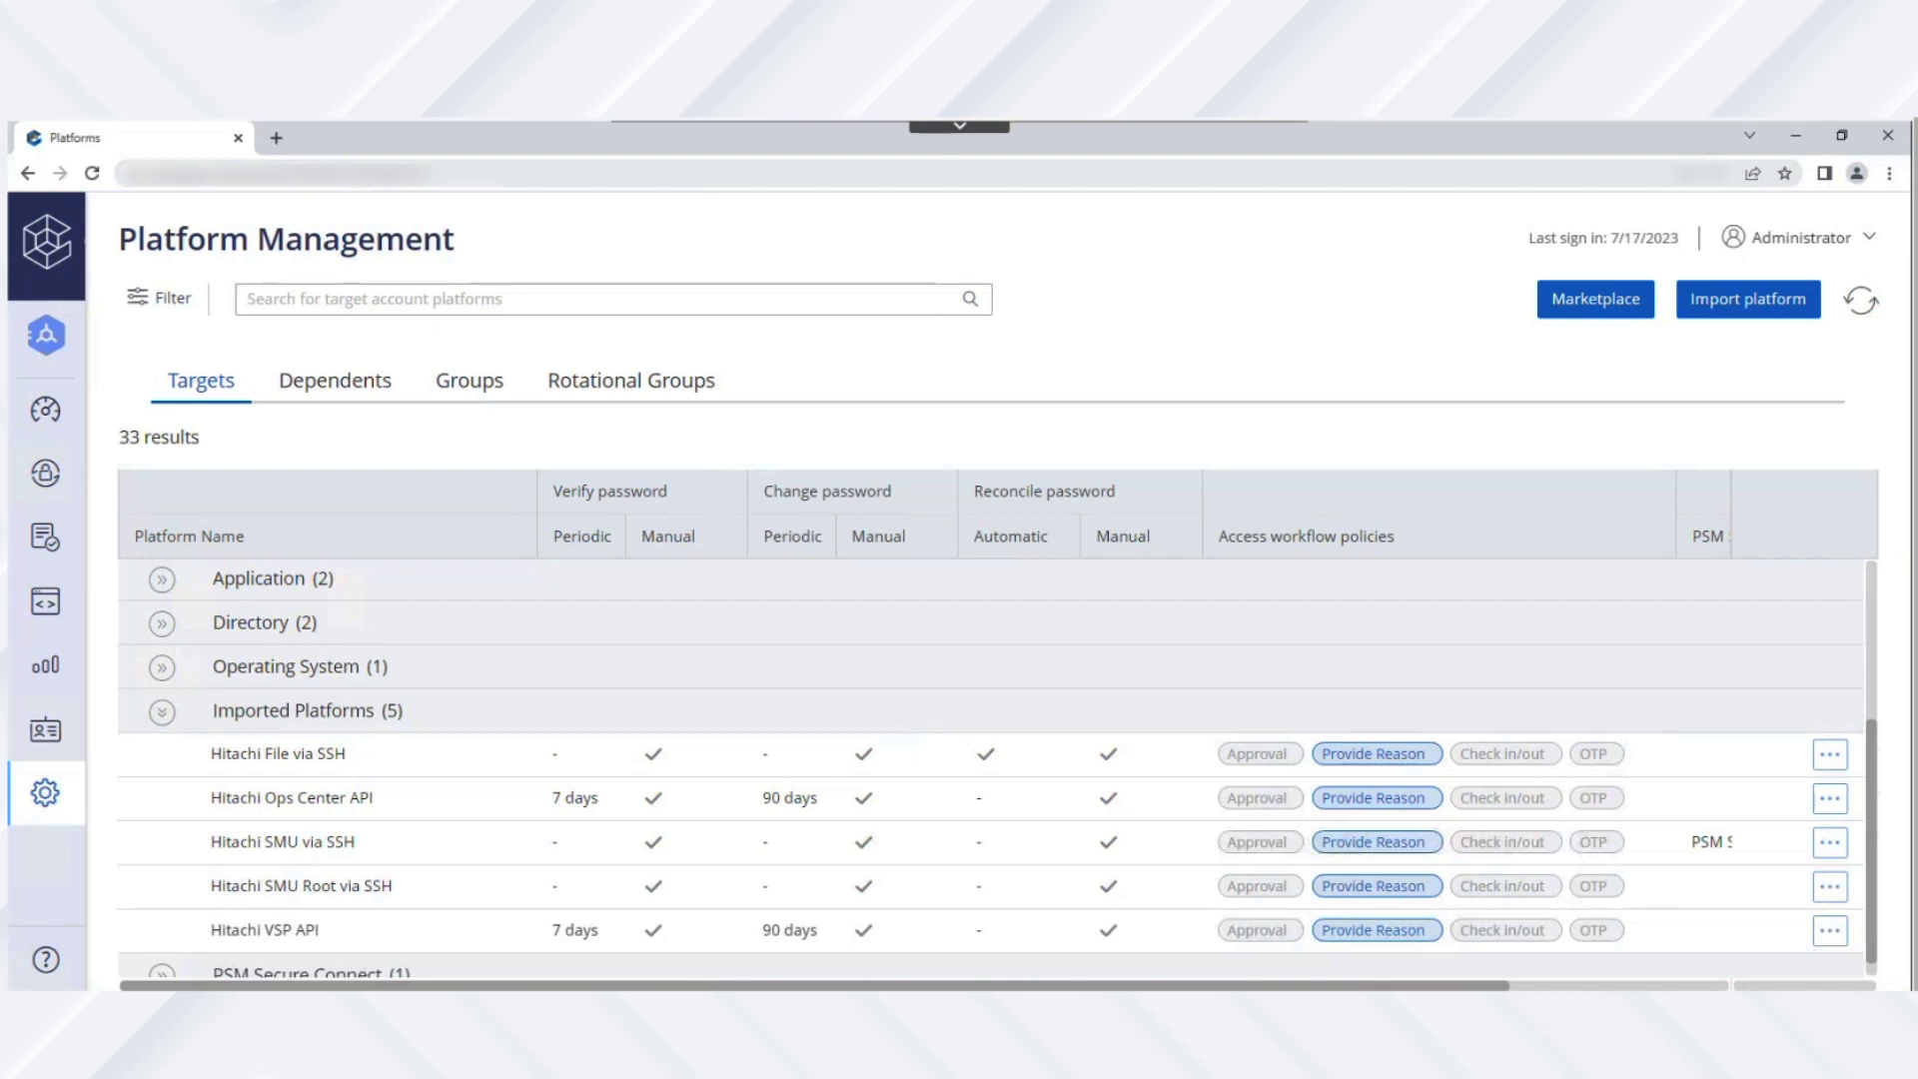
On the Hitachi Ops Center API platform, set RCAutomaticReconcileWhenUnsynched to Yes.
click(1830, 797)
click(1720, 604)
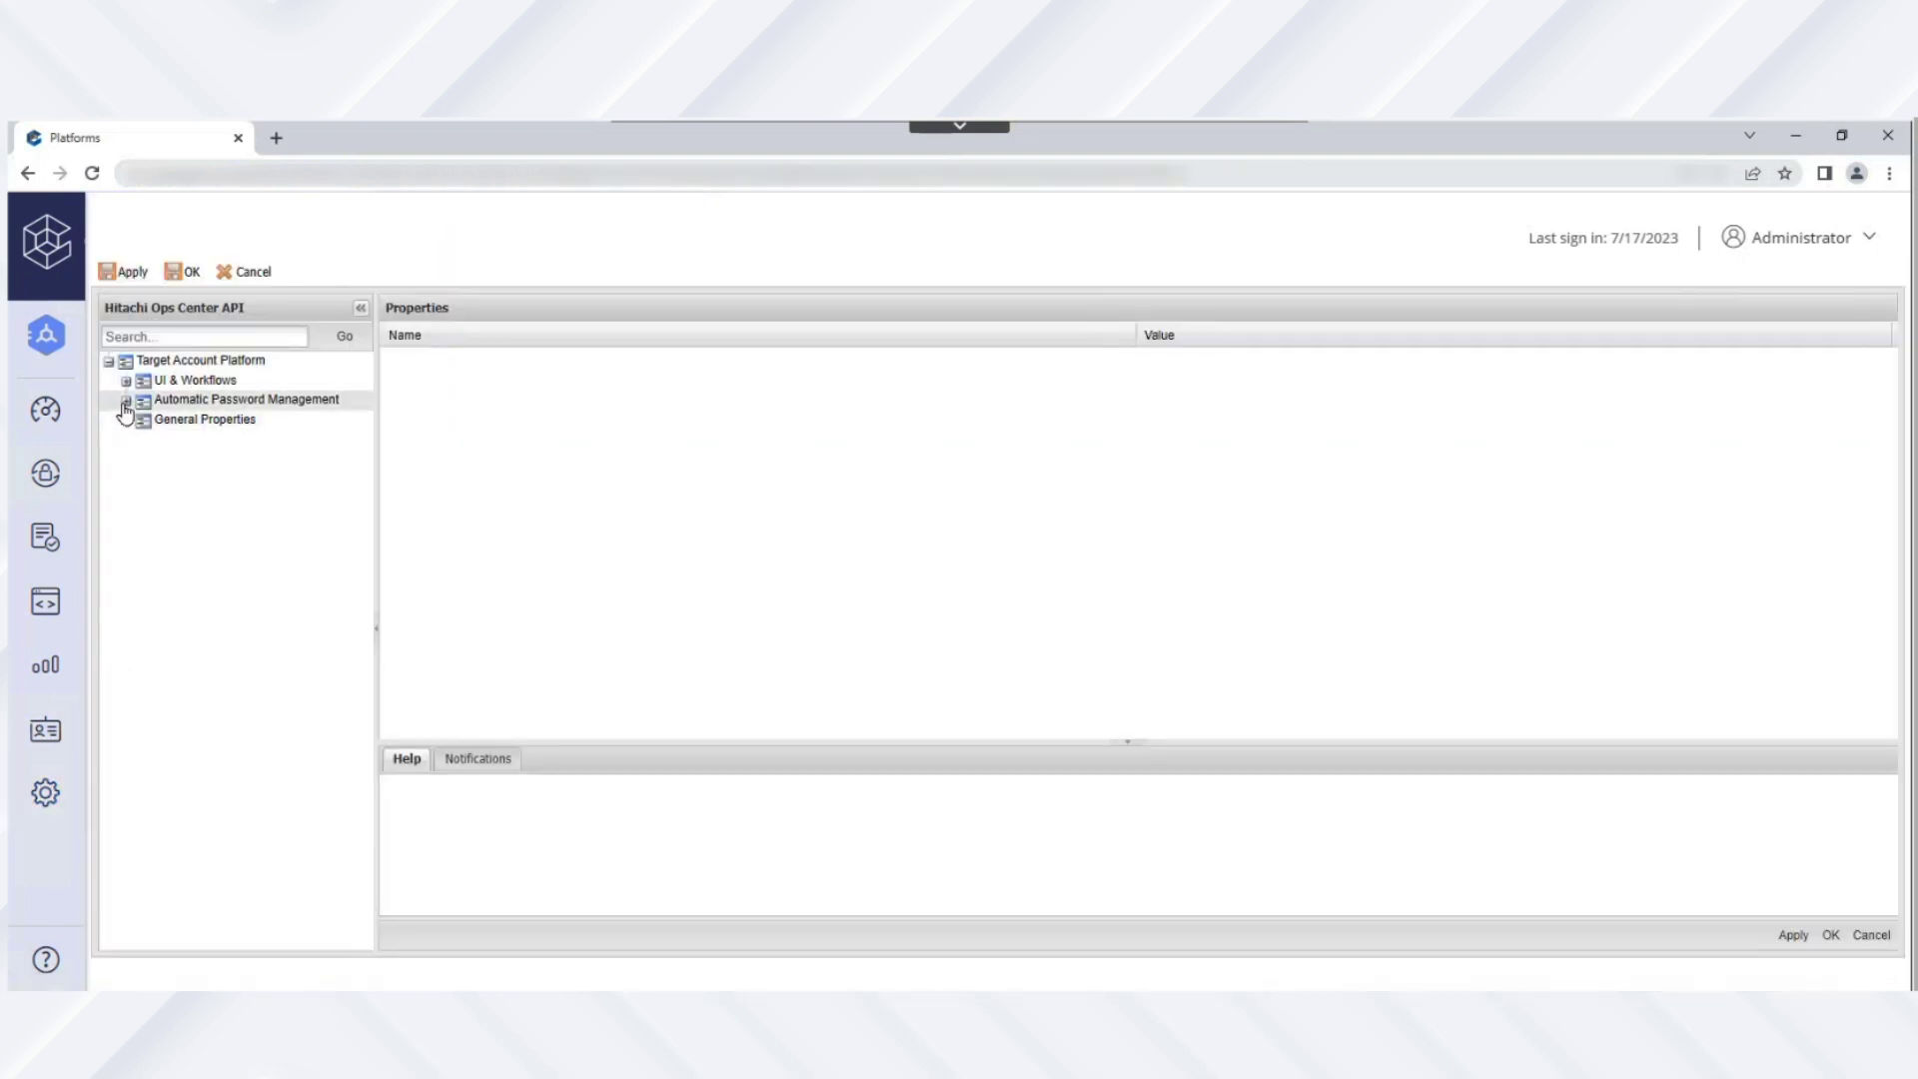
click(126, 401)
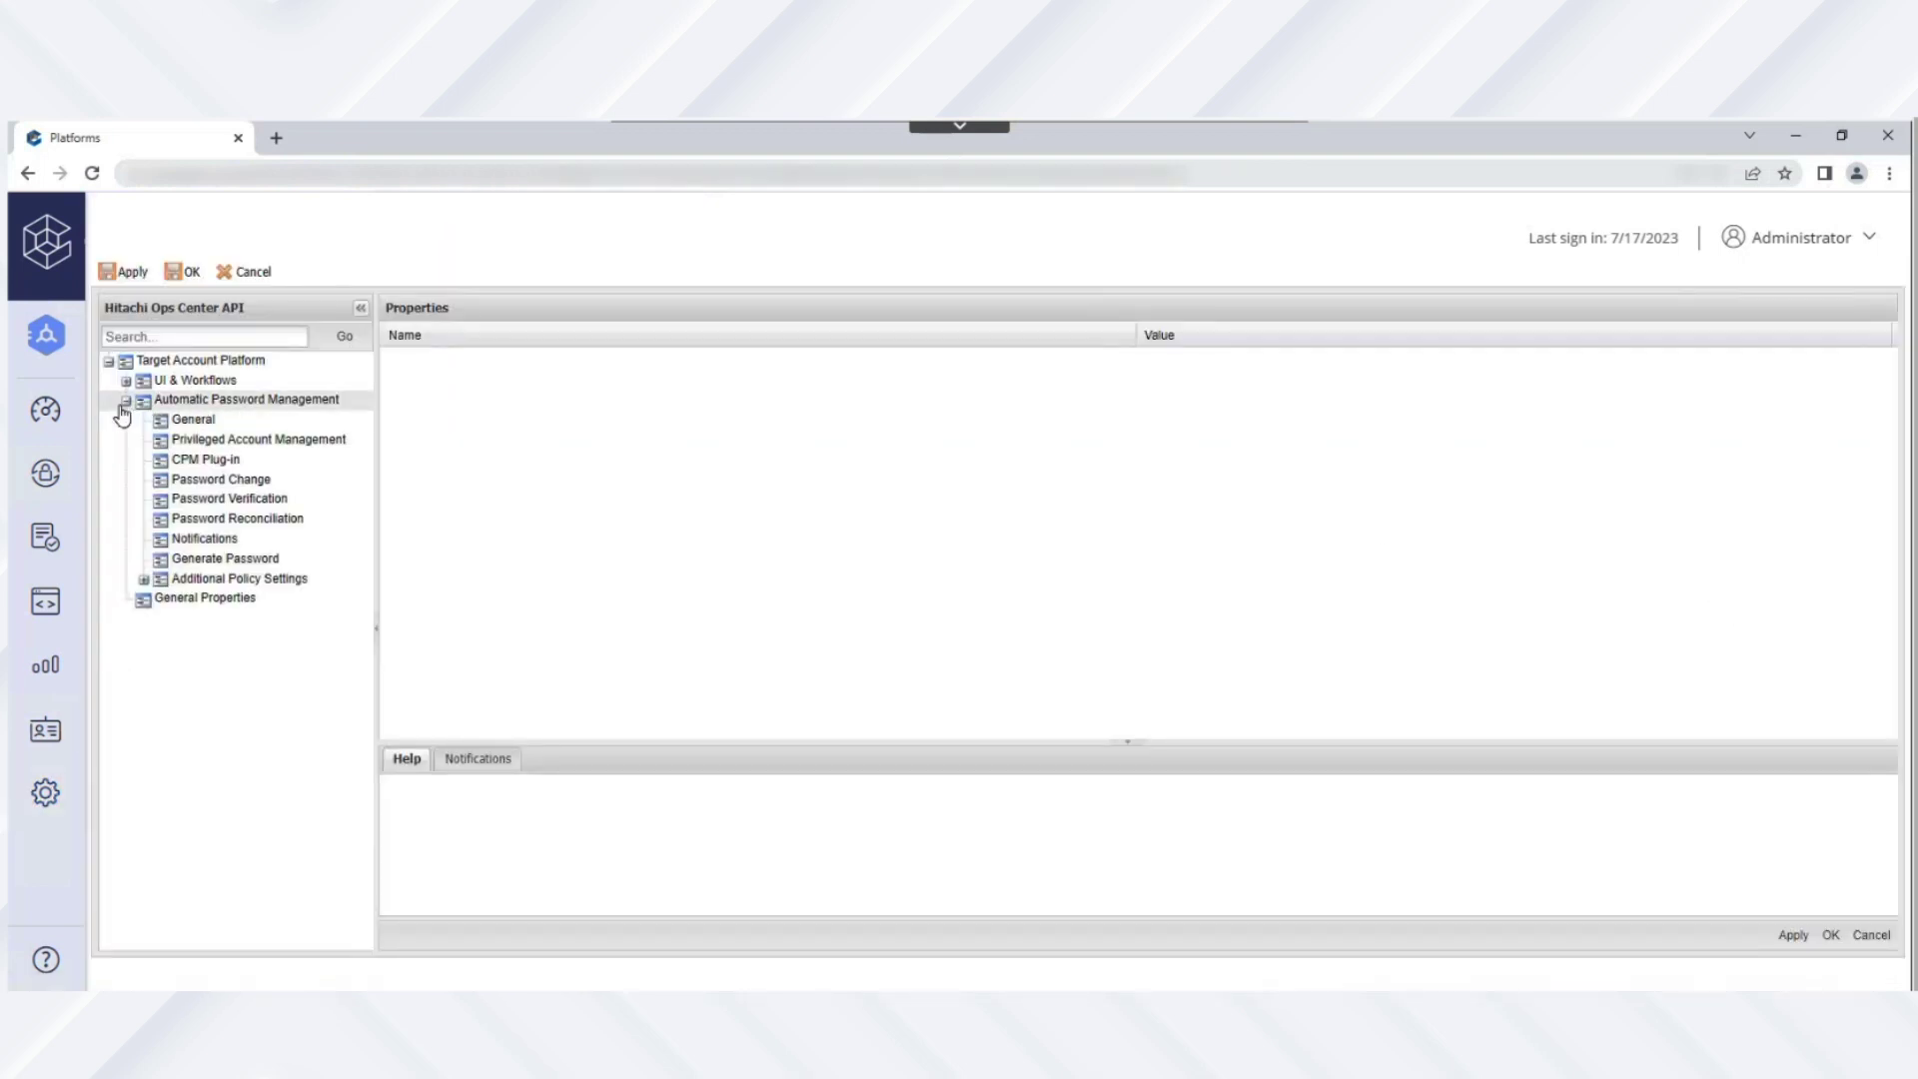
click(228, 520)
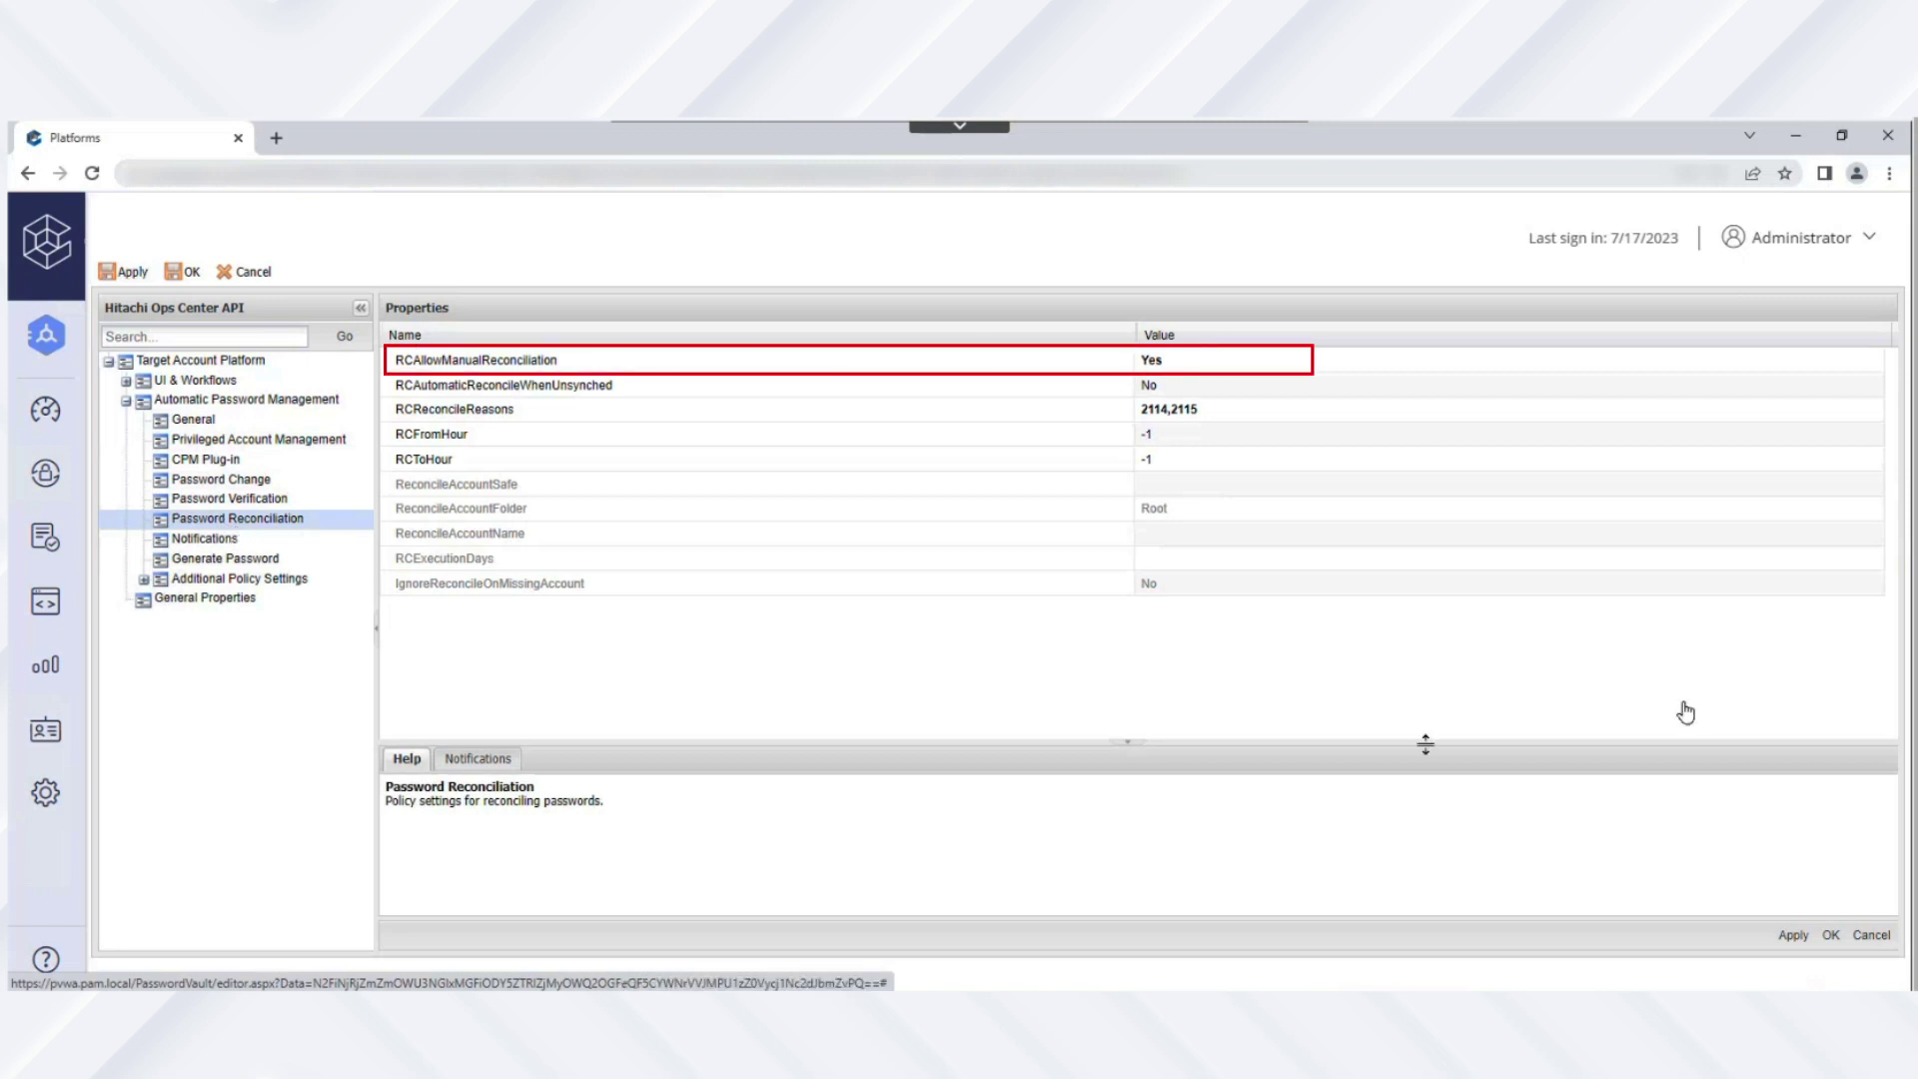
click(1857, 388)
click(1877, 392)
click(1686, 412)
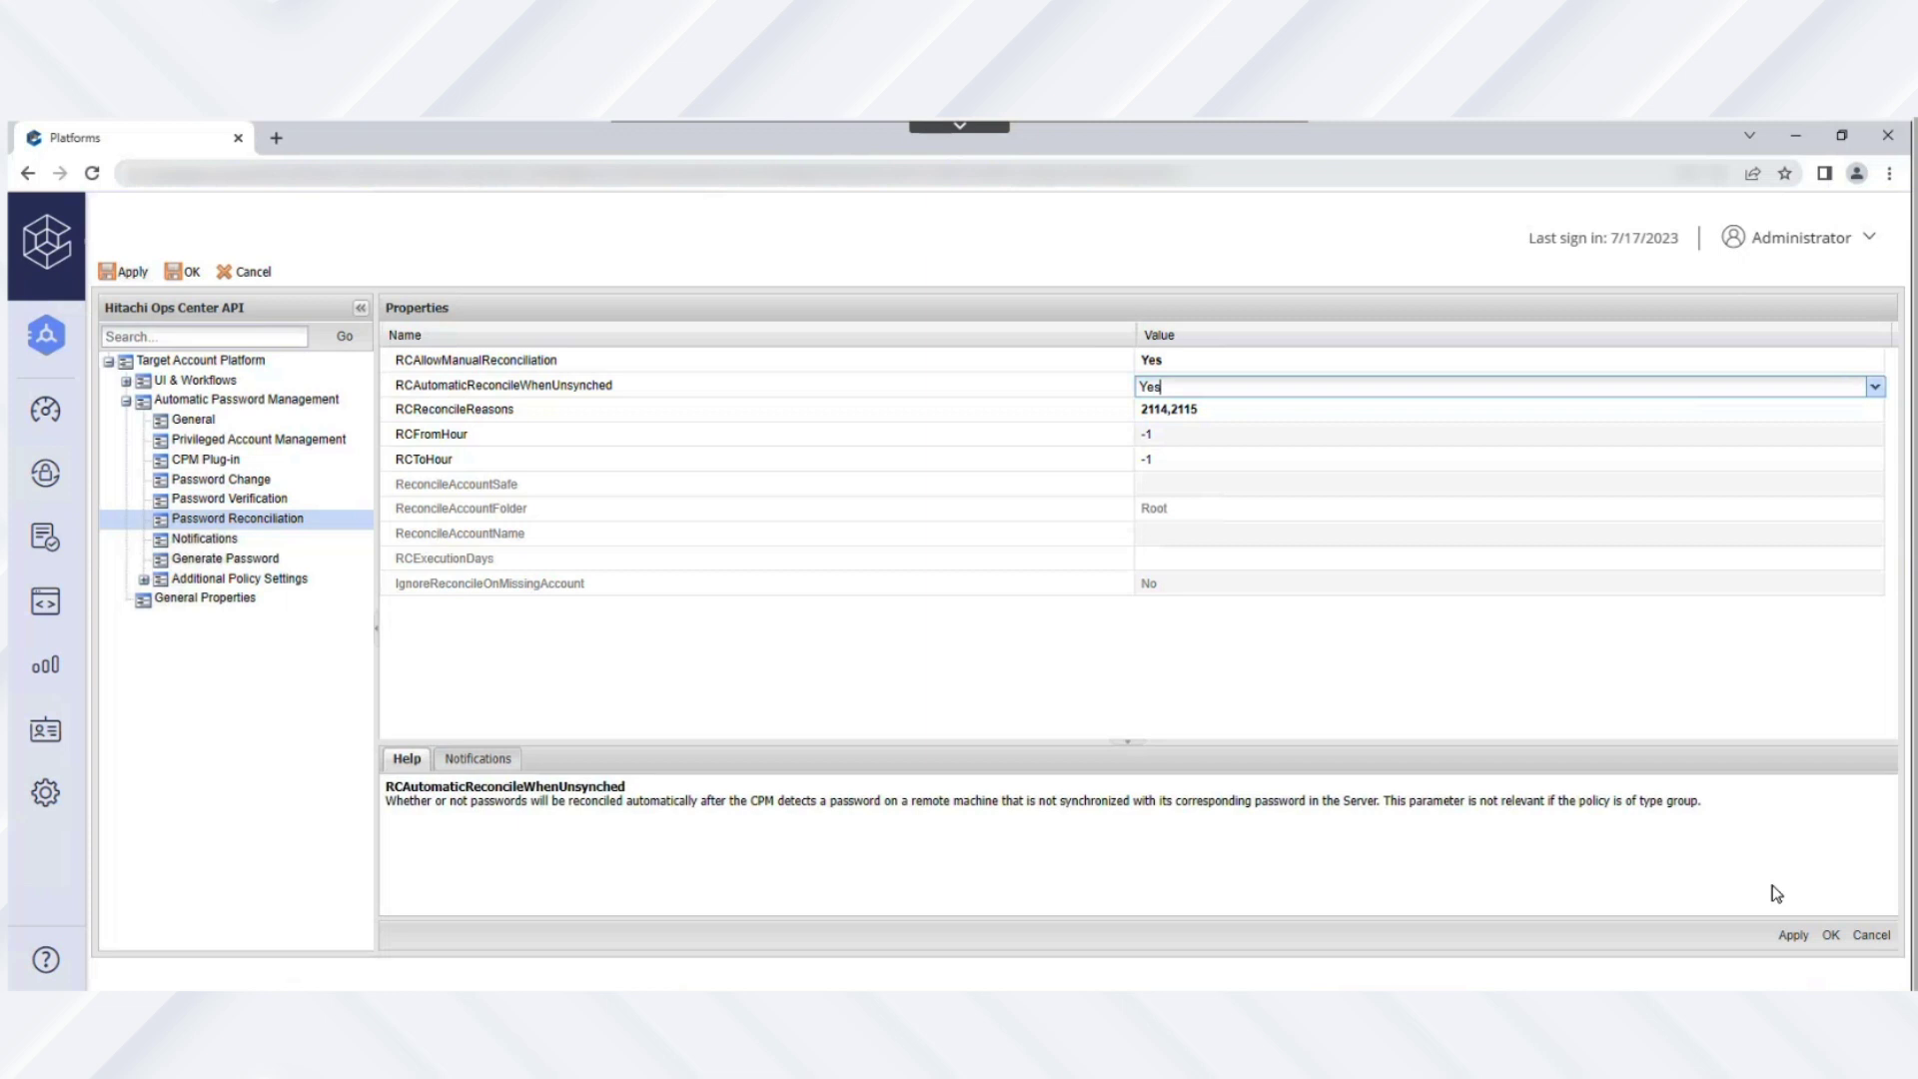
Append 8102 to RCReconcileReasons and save the platform changes.
click(1238, 412)
click(1239, 413)
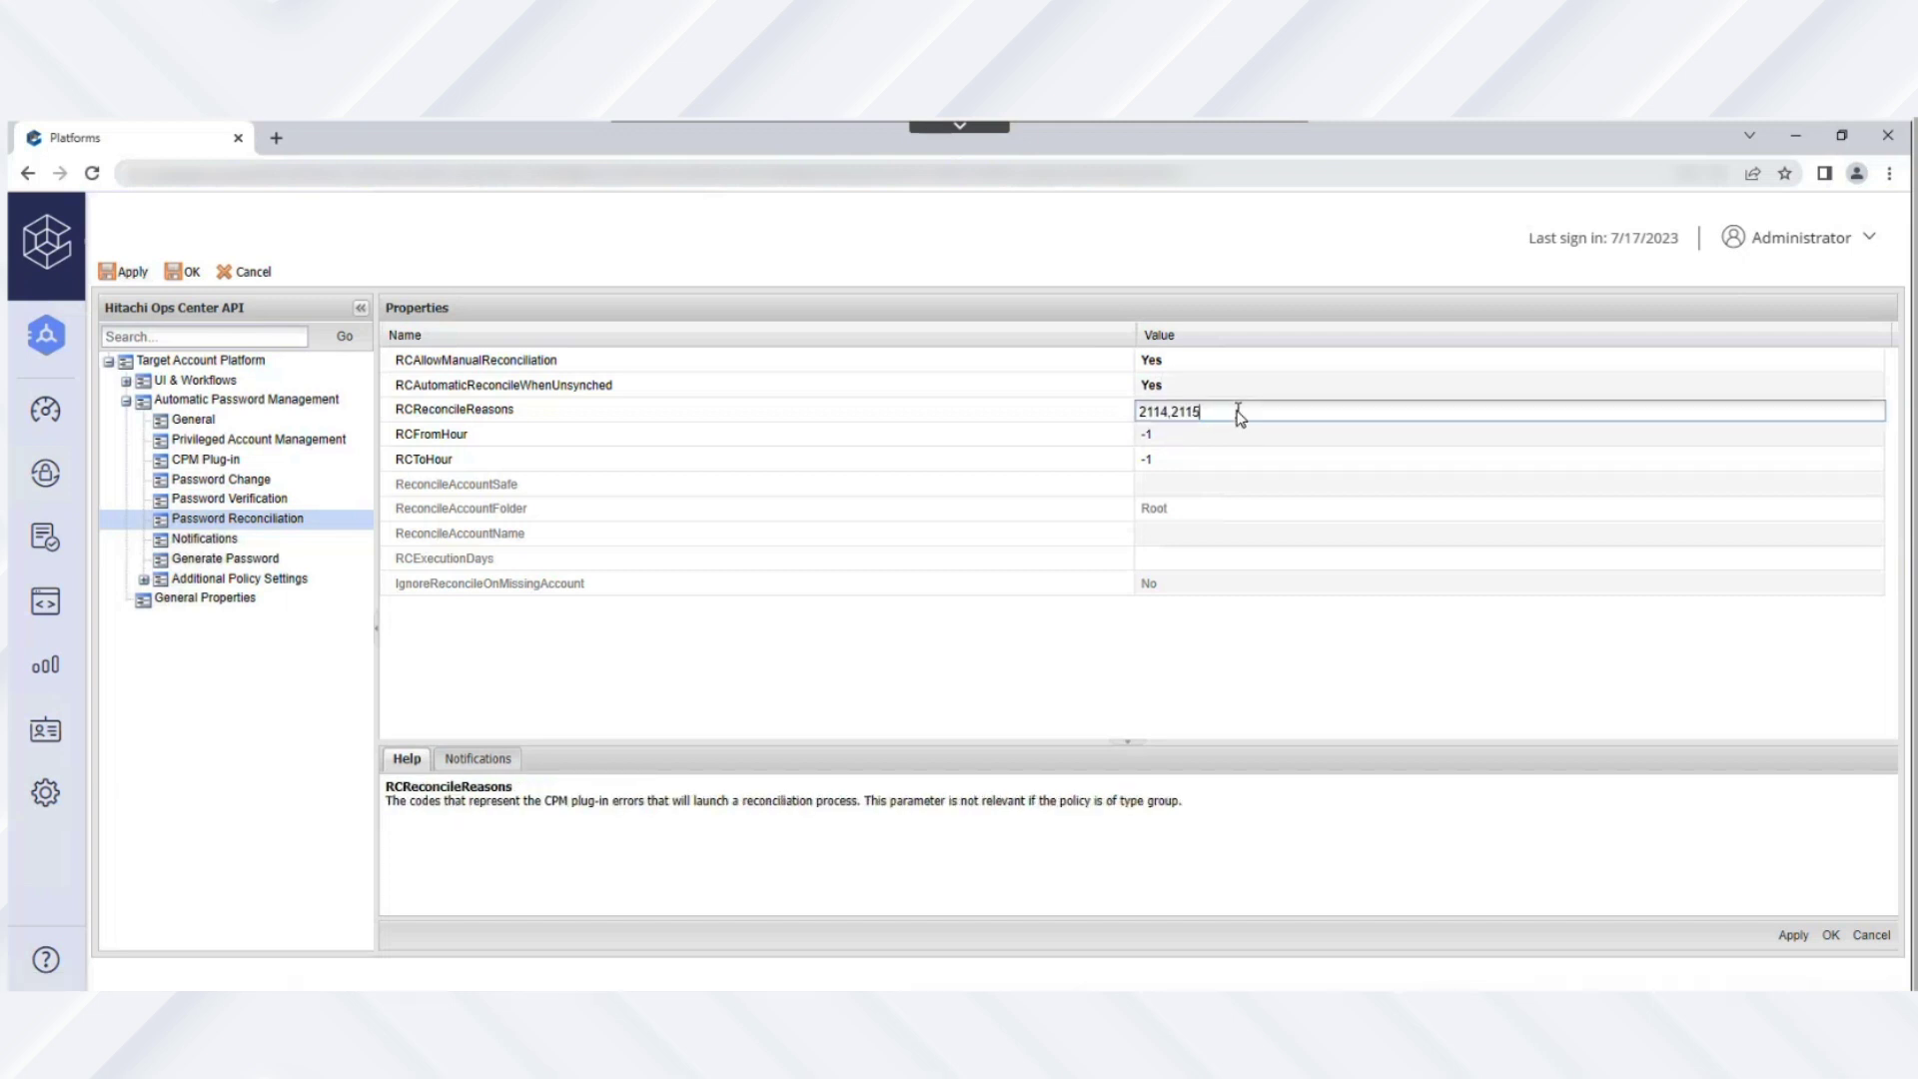
text(8102)
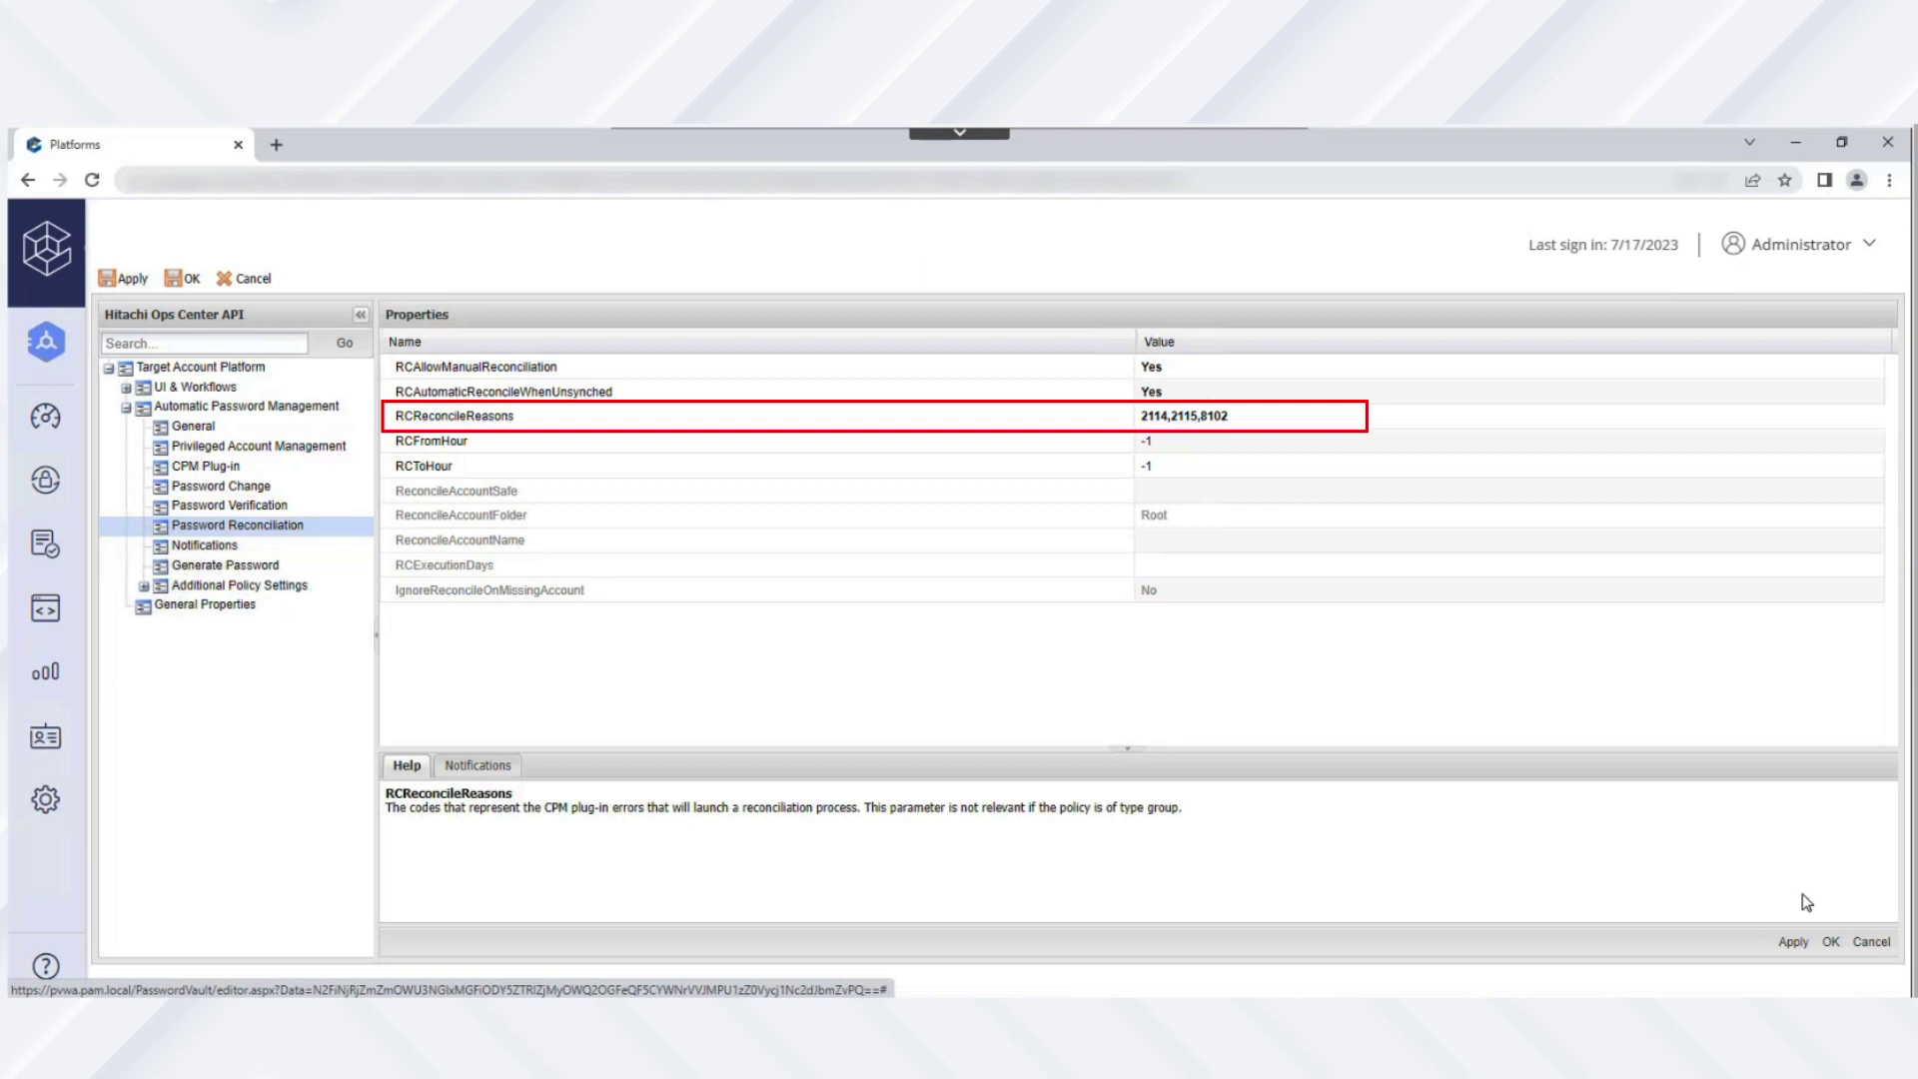
click(1793, 942)
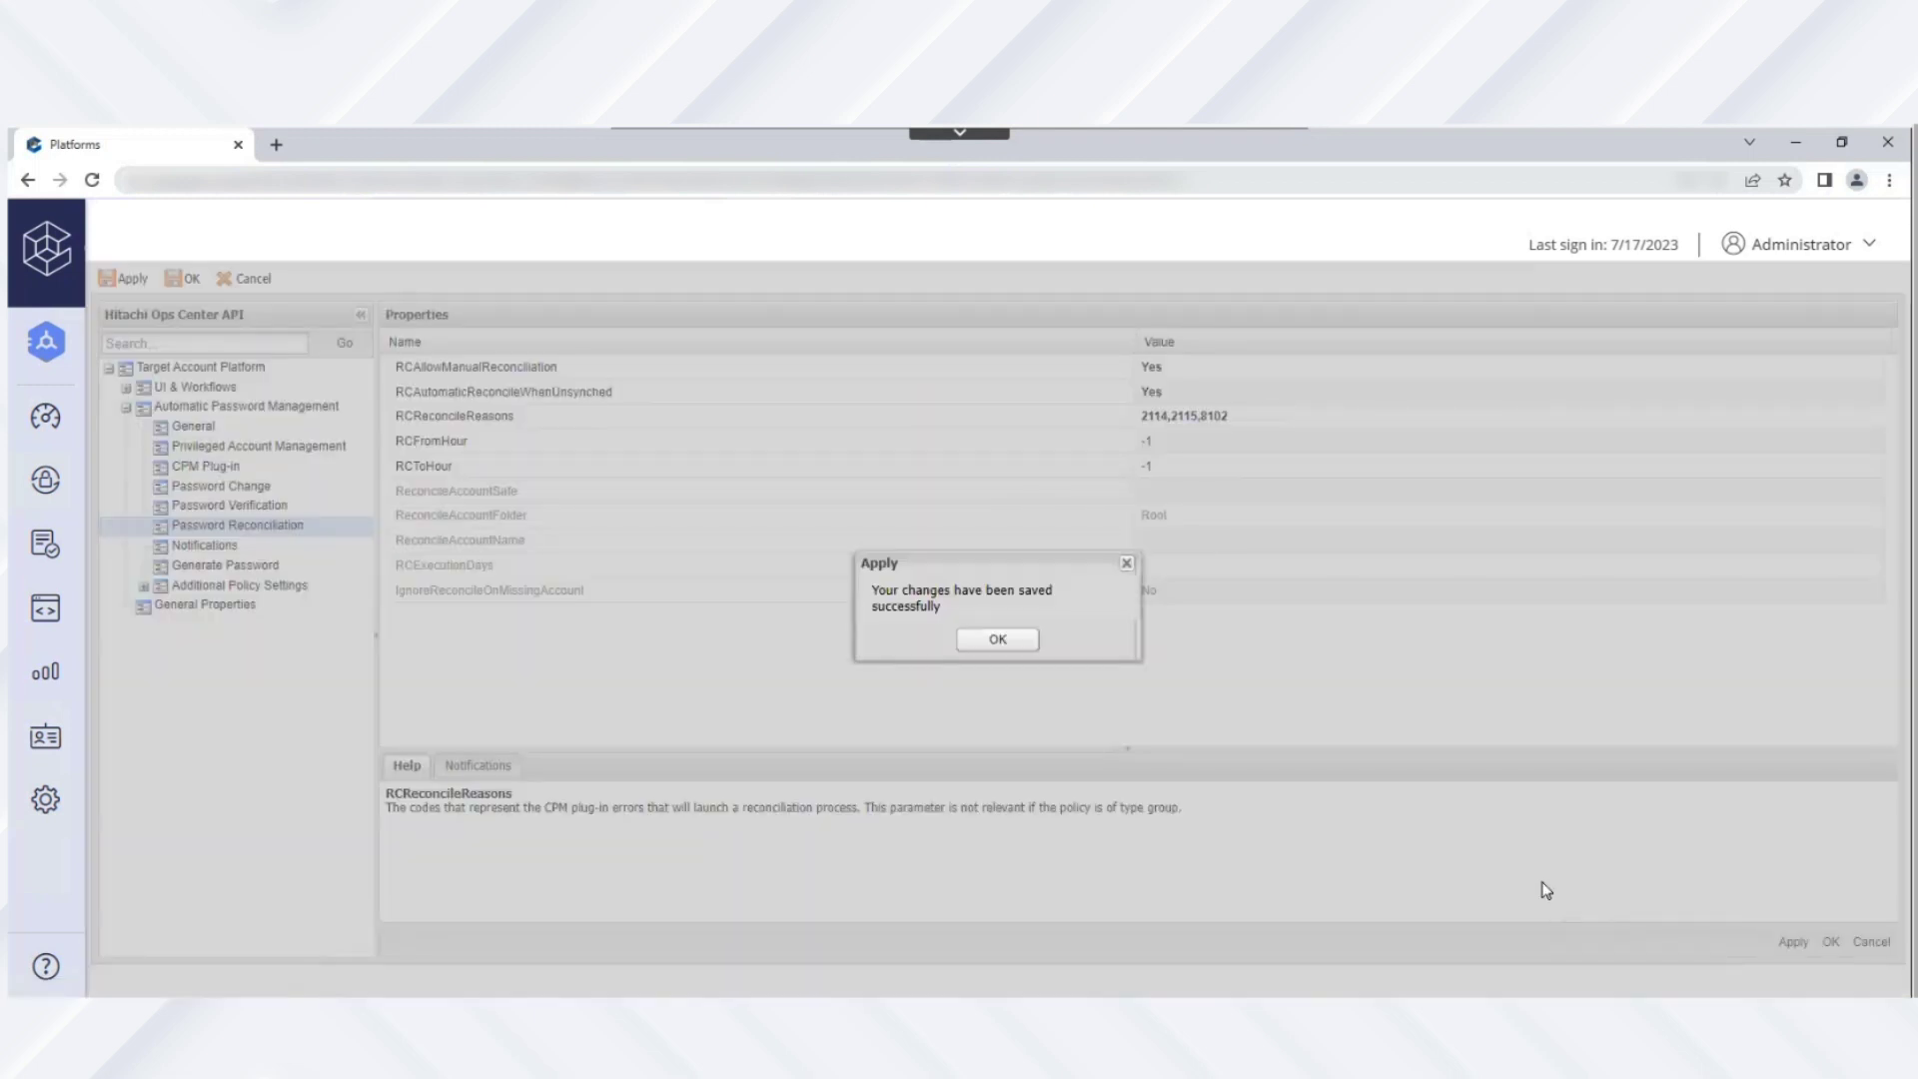
click(998, 639)
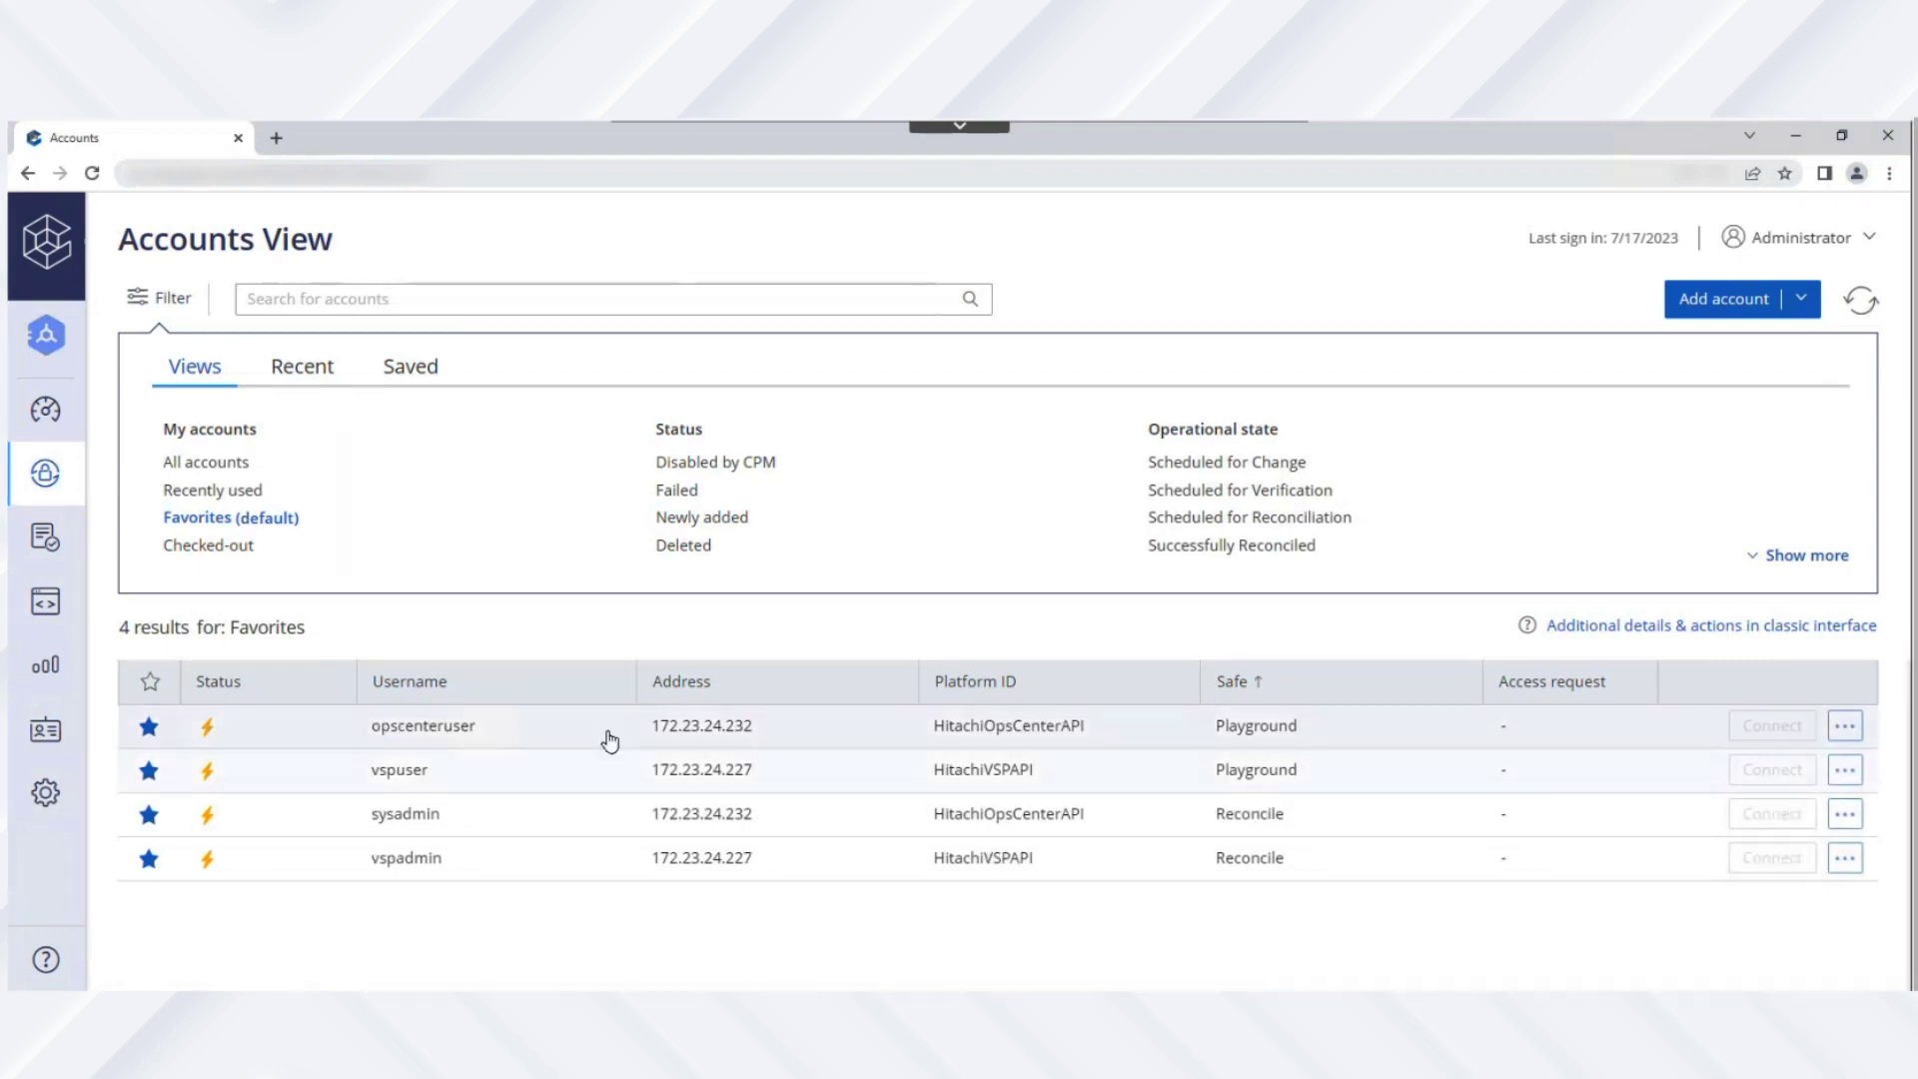
Open opscenteruser from Accounts View and show its Details tab.
click(604, 730)
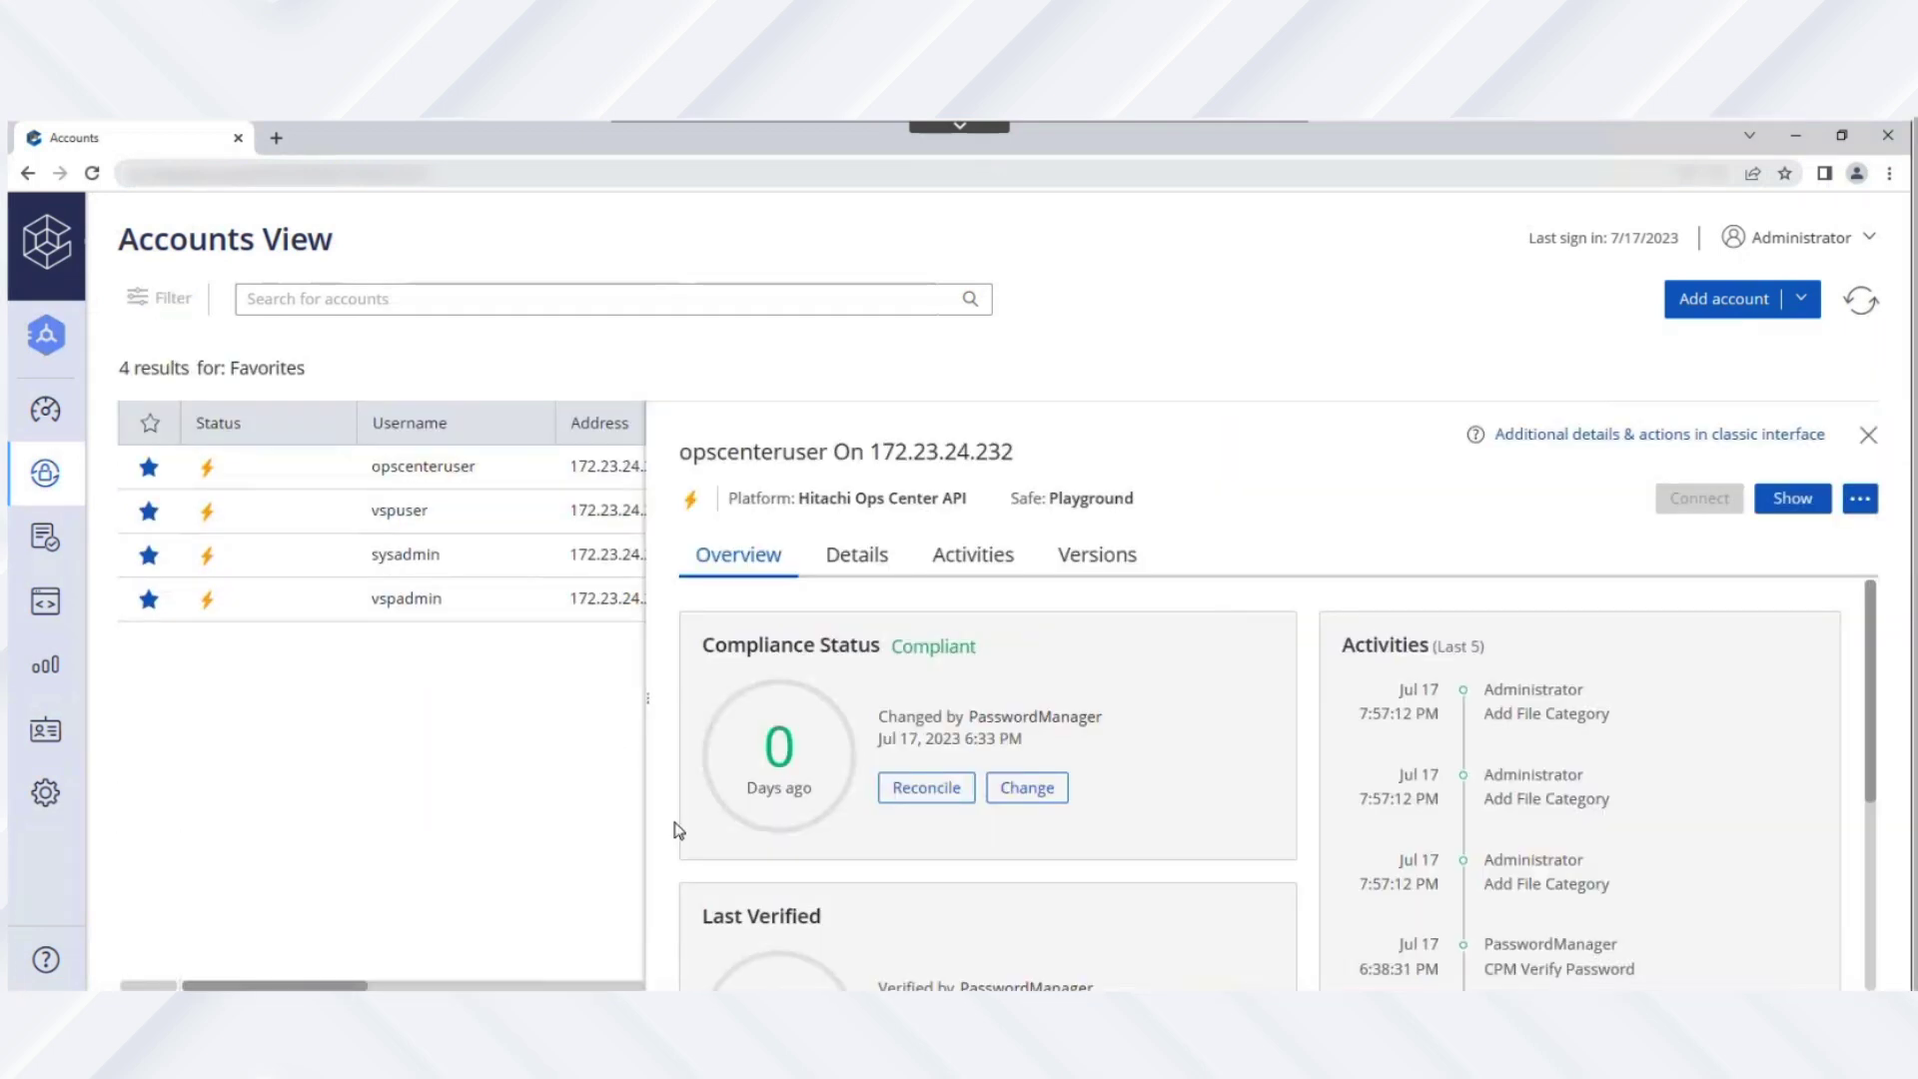
click(856, 574)
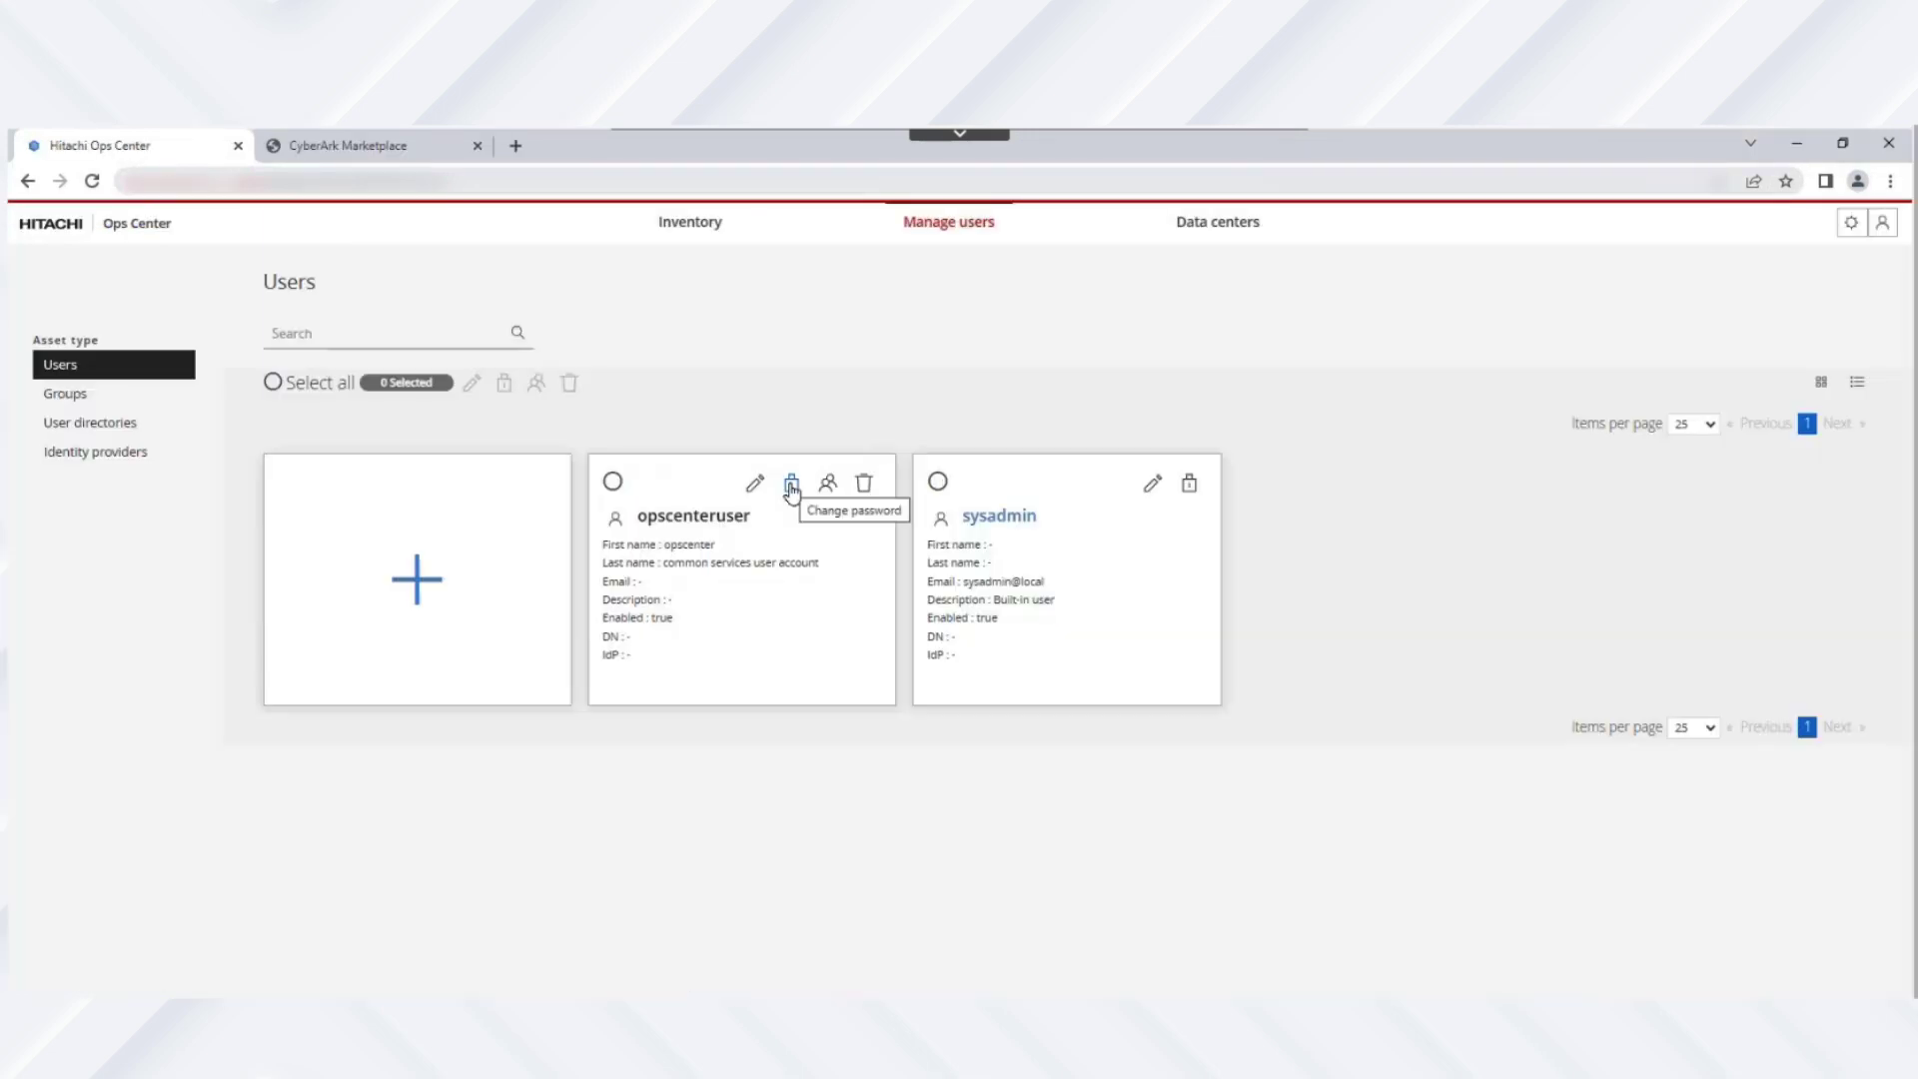
Give opscenteruser a new password in Ops Center, entered and confirmed, and submit it.
click(790, 486)
click(771, 363)
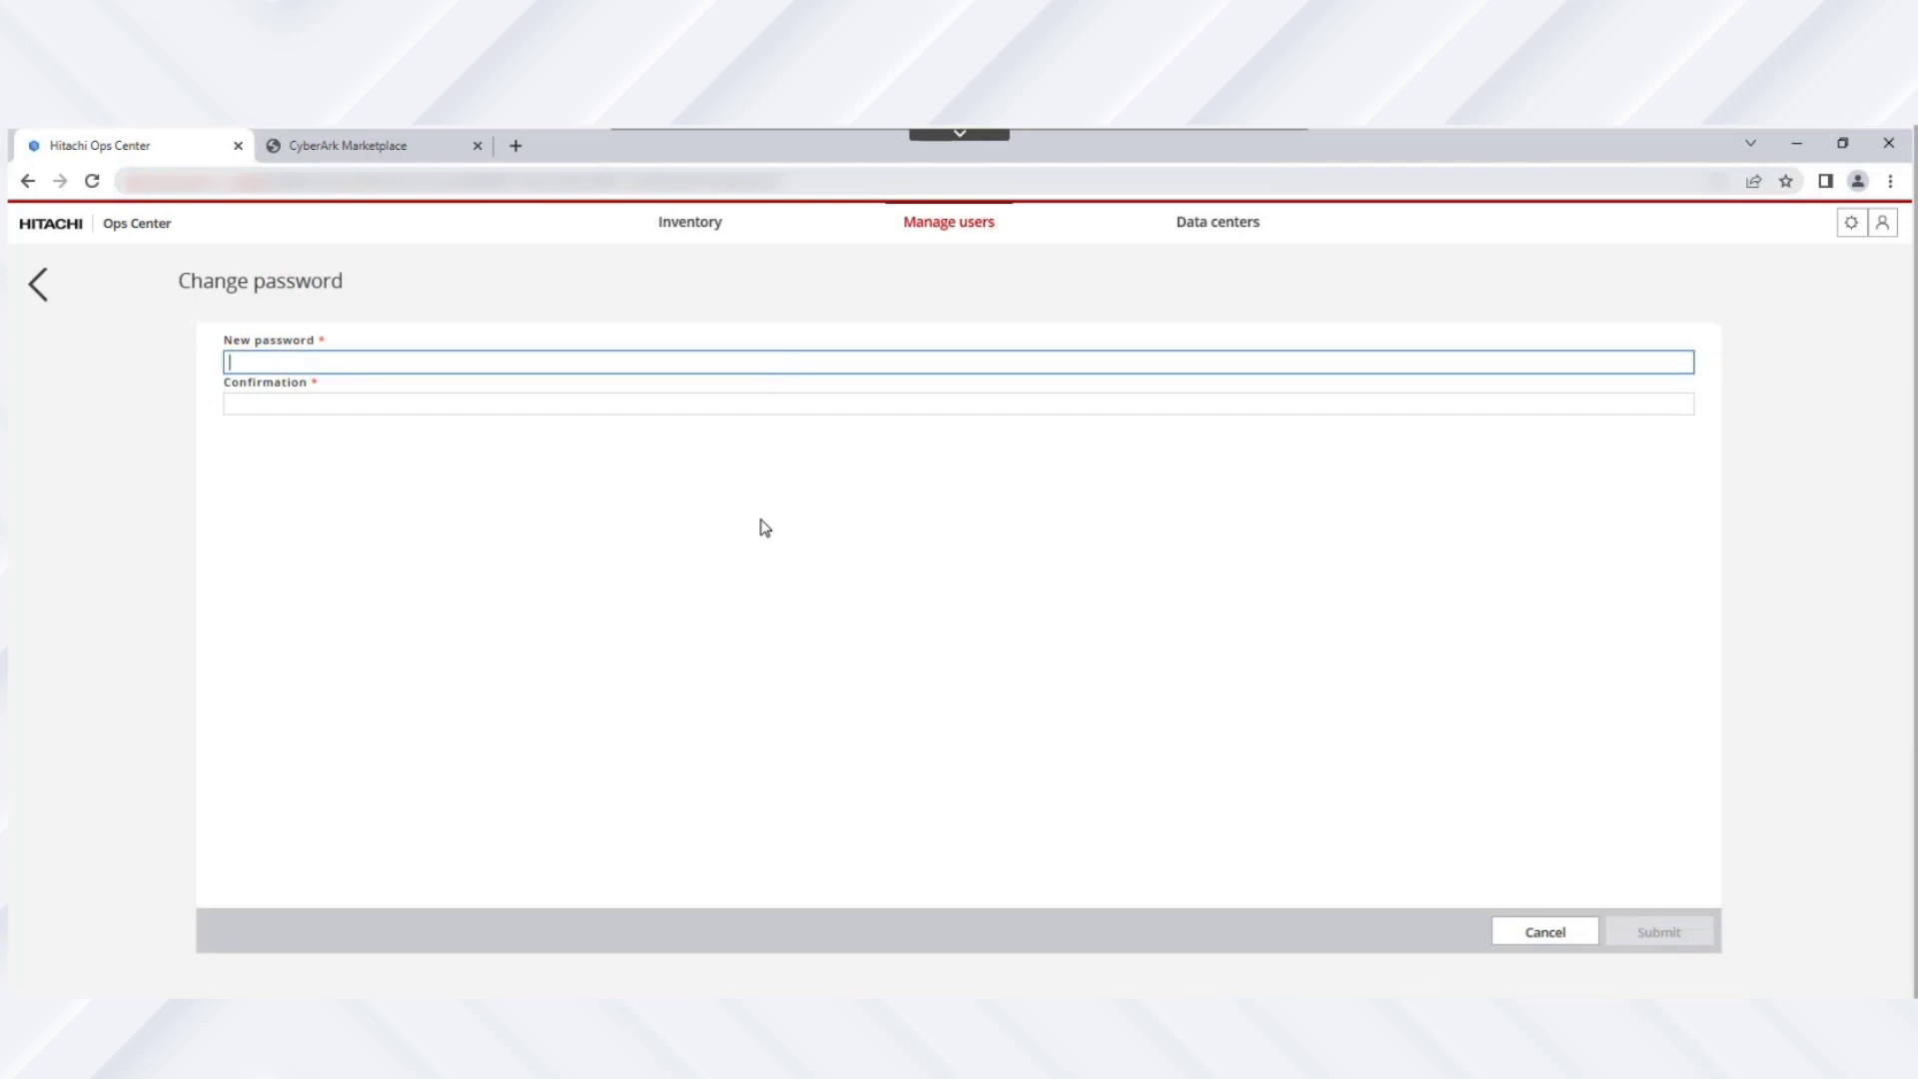
text(••••••••)
key(Tab)
text(••••••••)
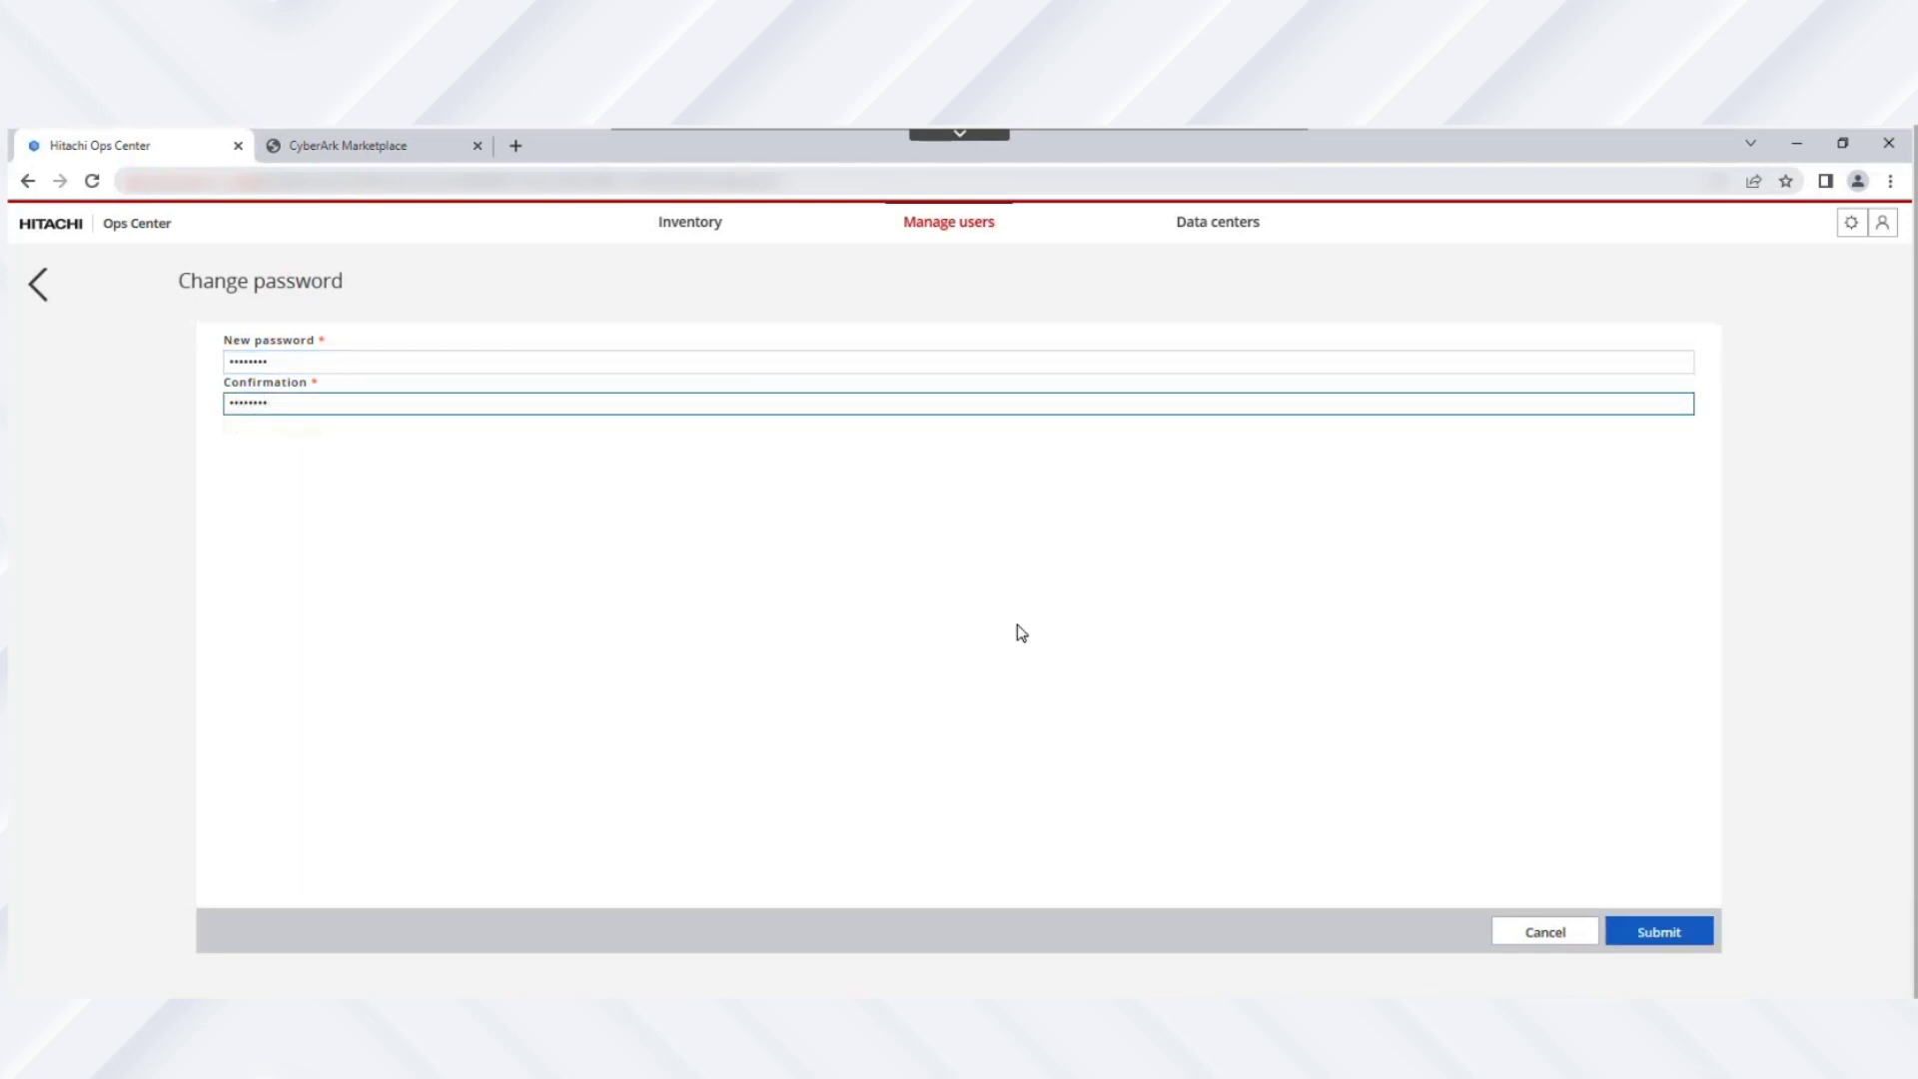
click(1644, 934)
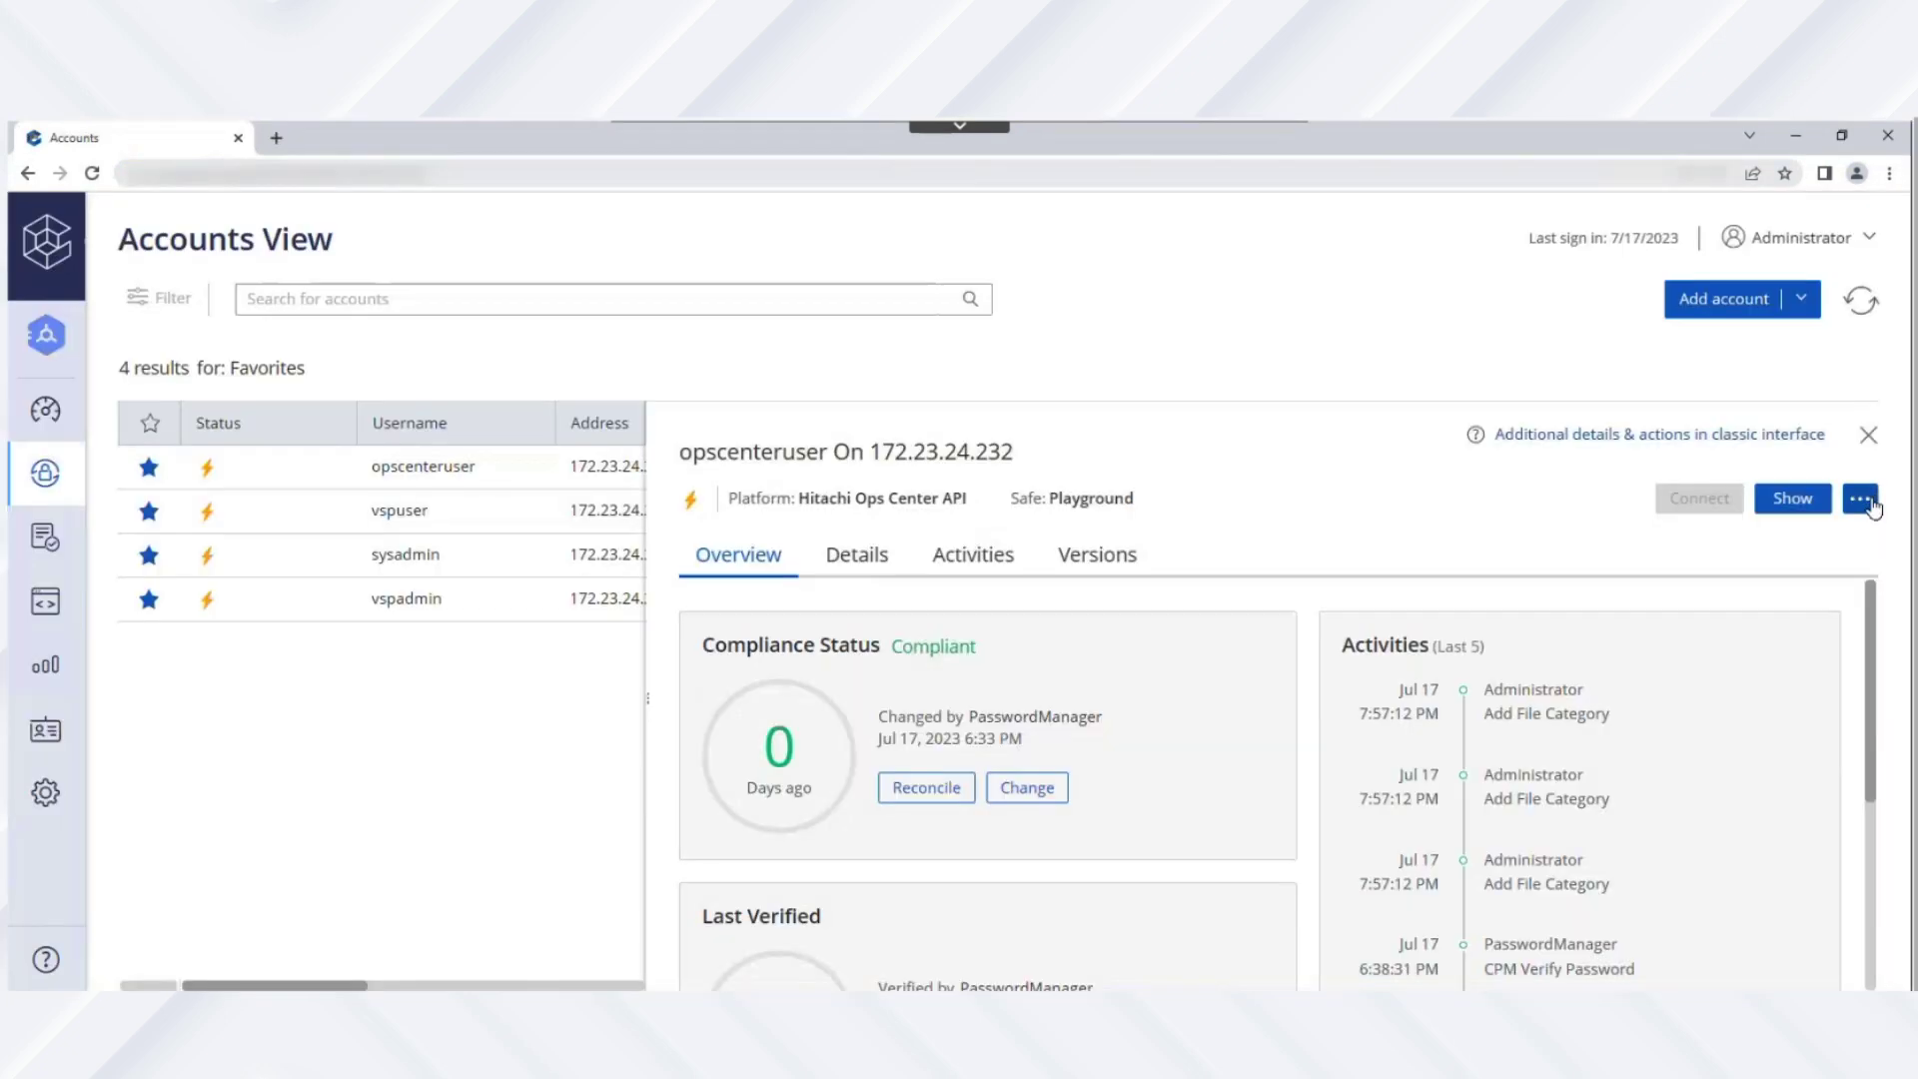
click(1860, 498)
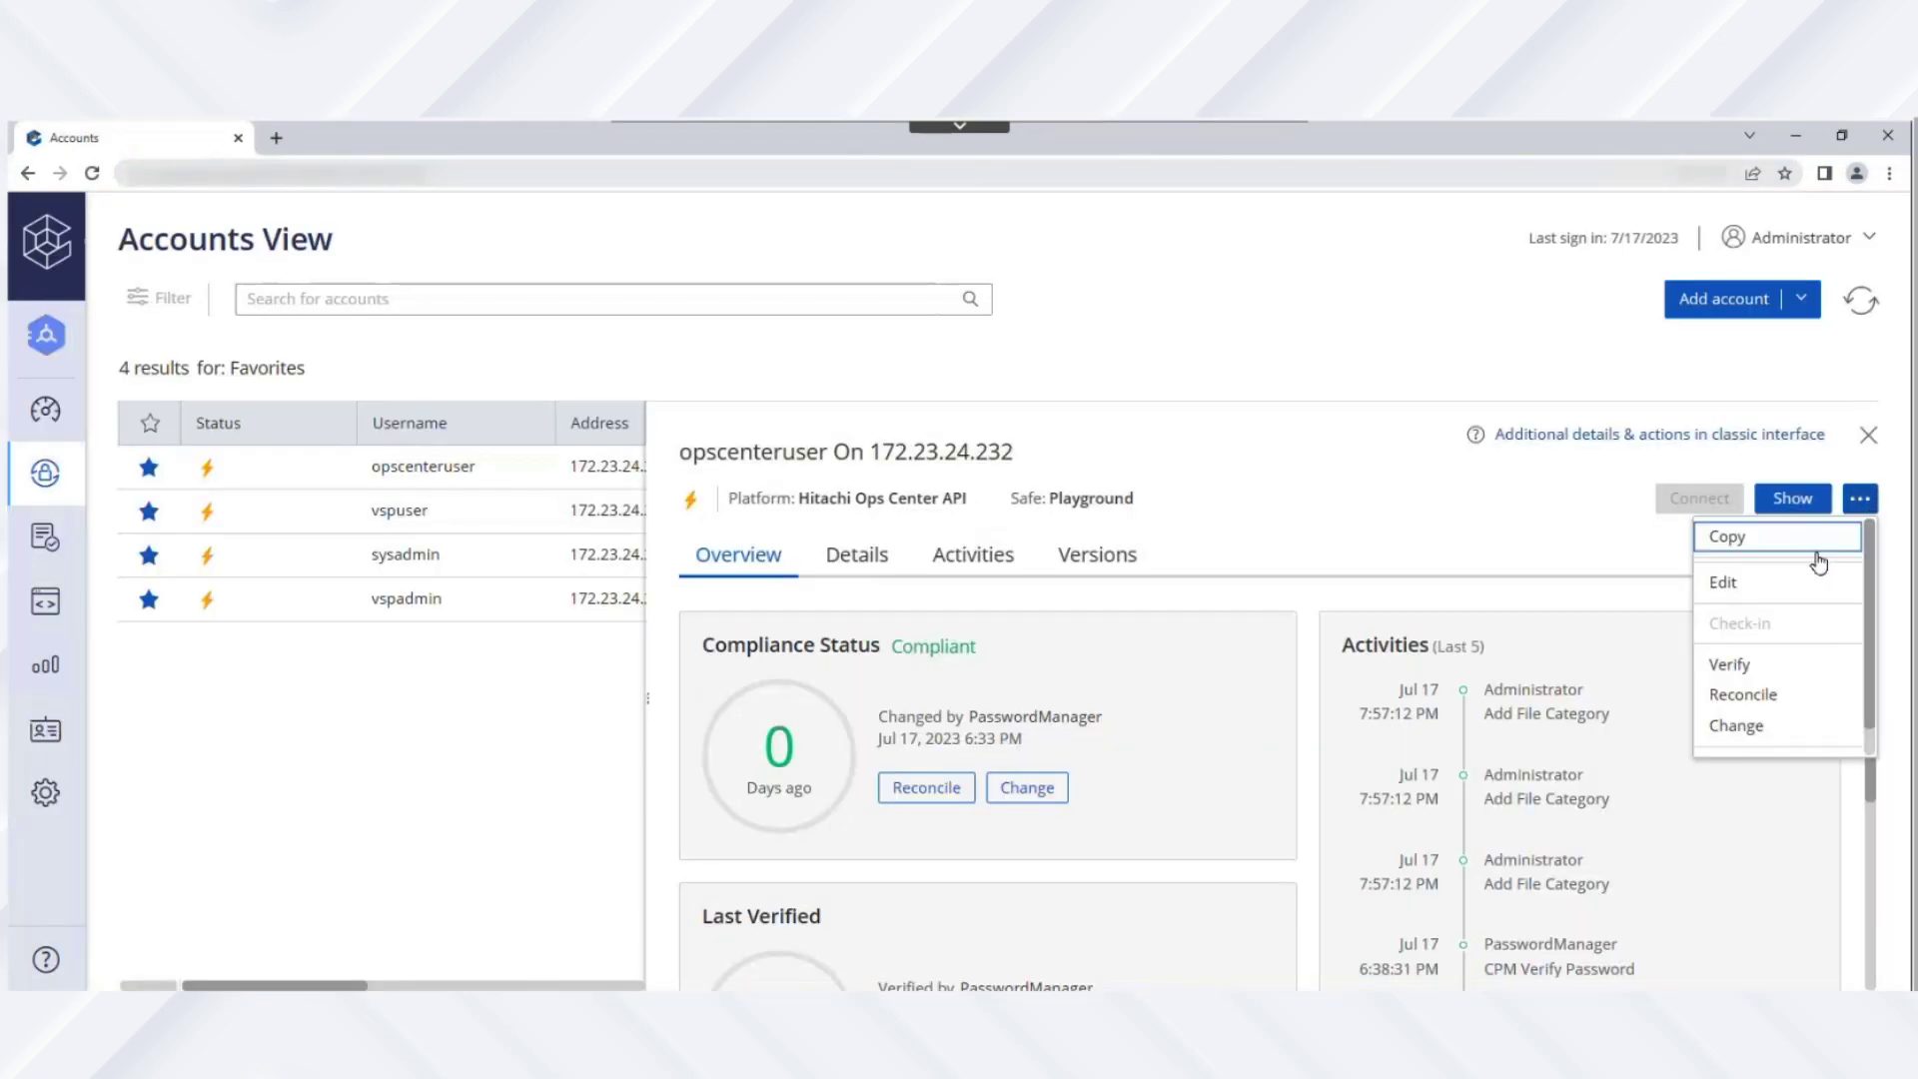
Verify opscenteruser's password, then reopen the account to see the code 8102 failure details.
click(1789, 668)
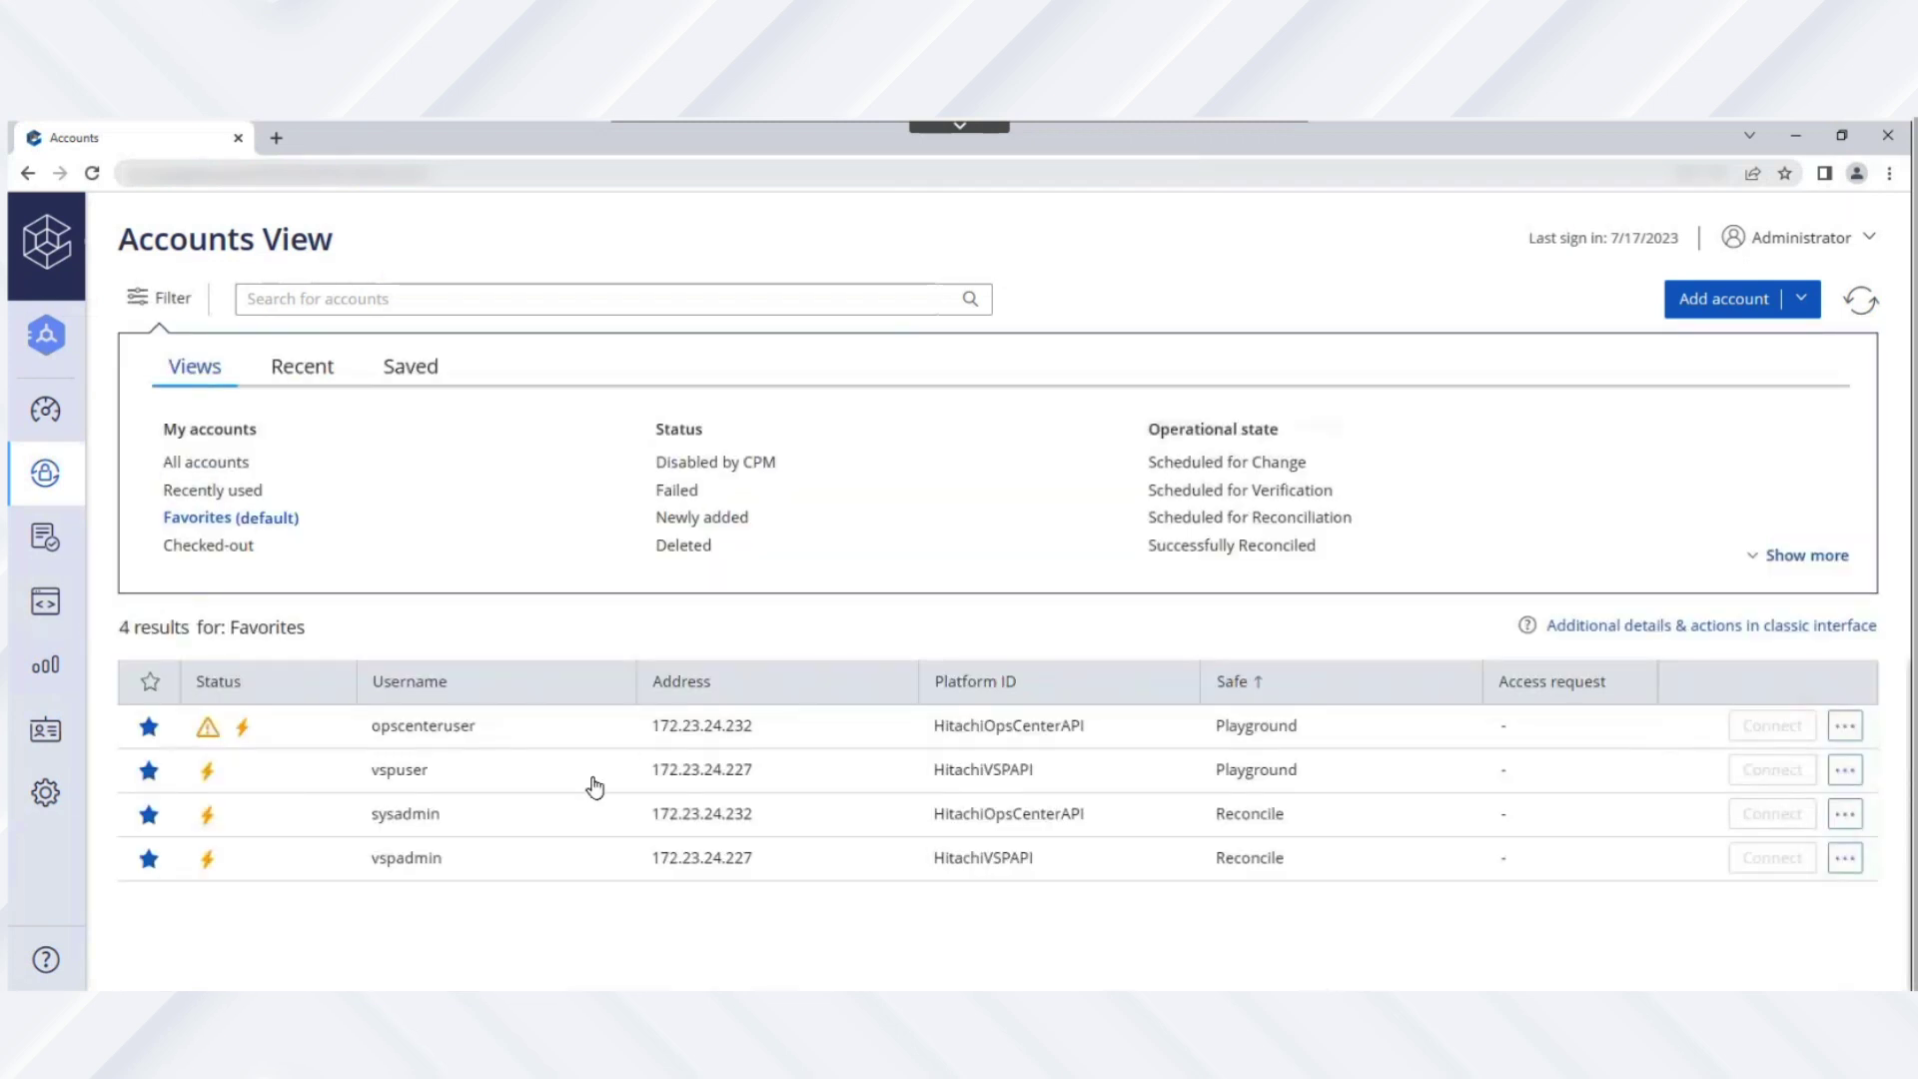
click(549, 735)
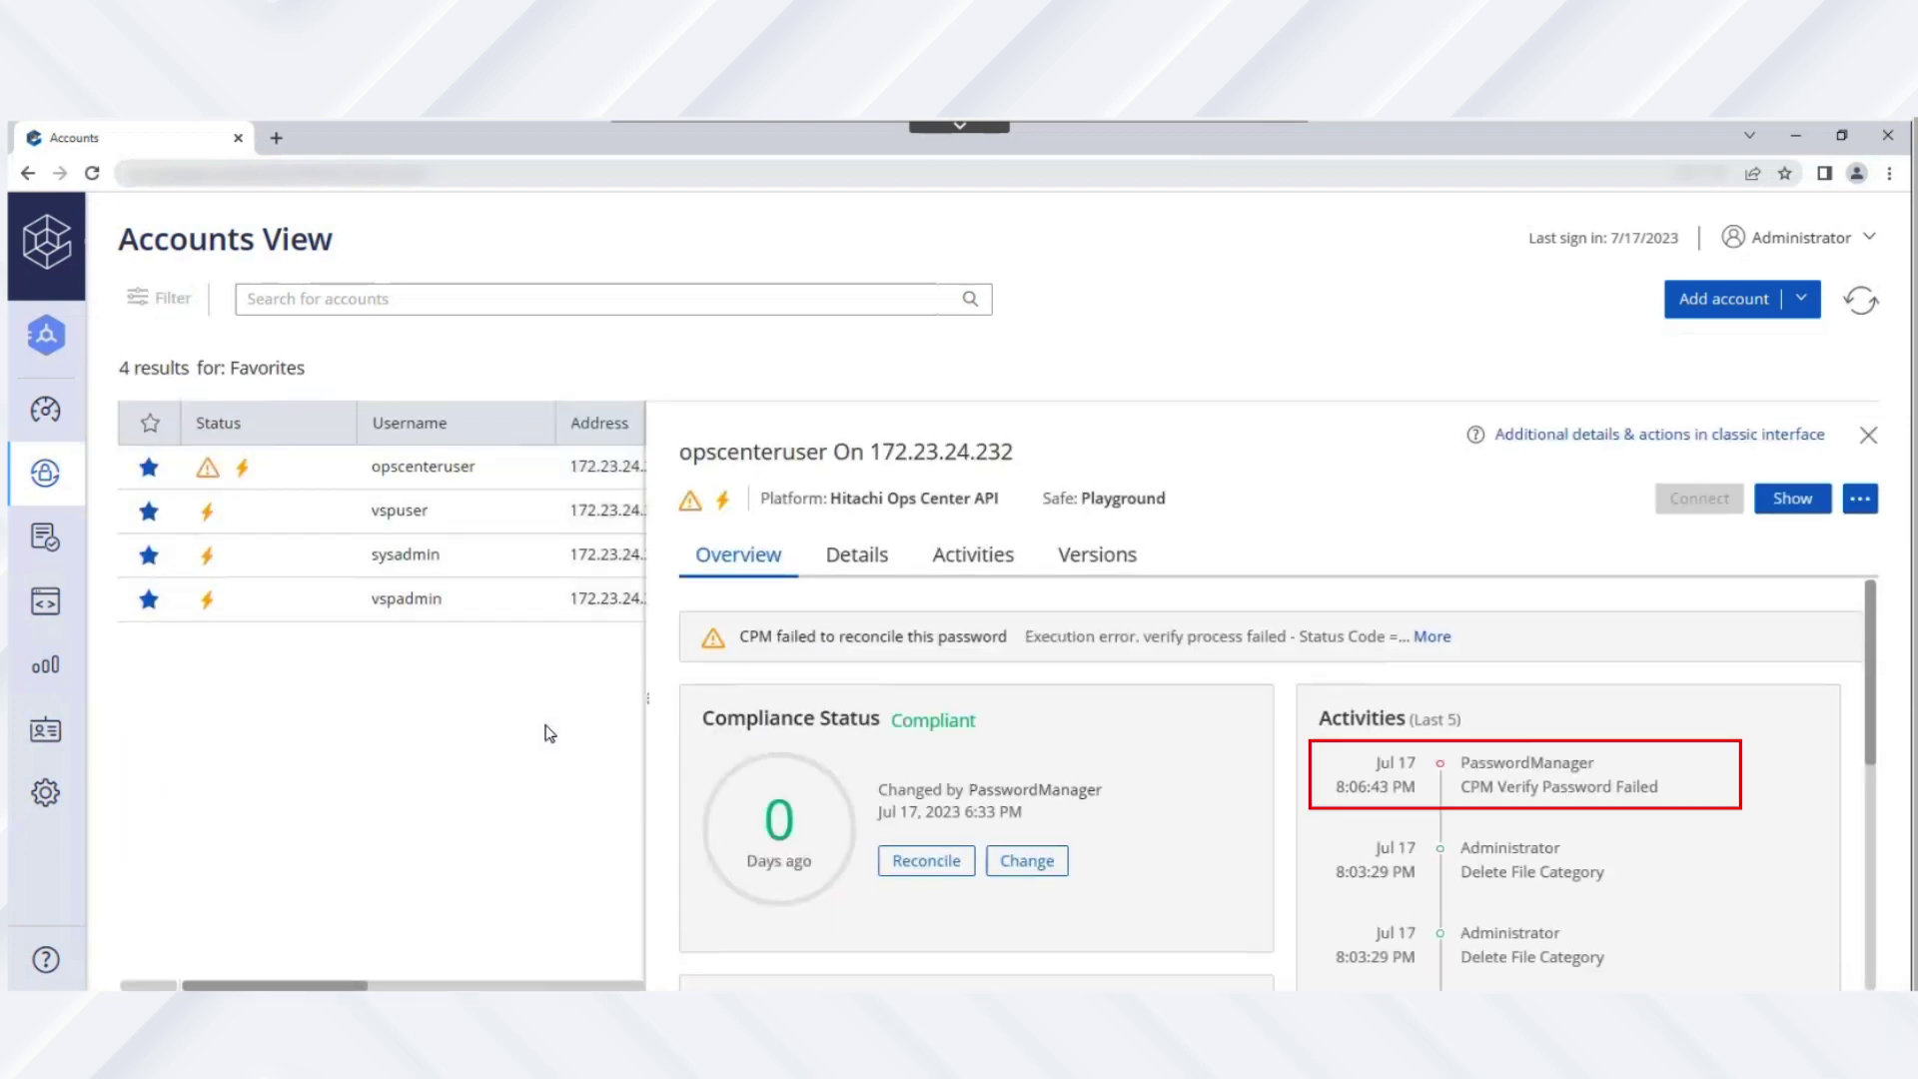
click(1430, 636)
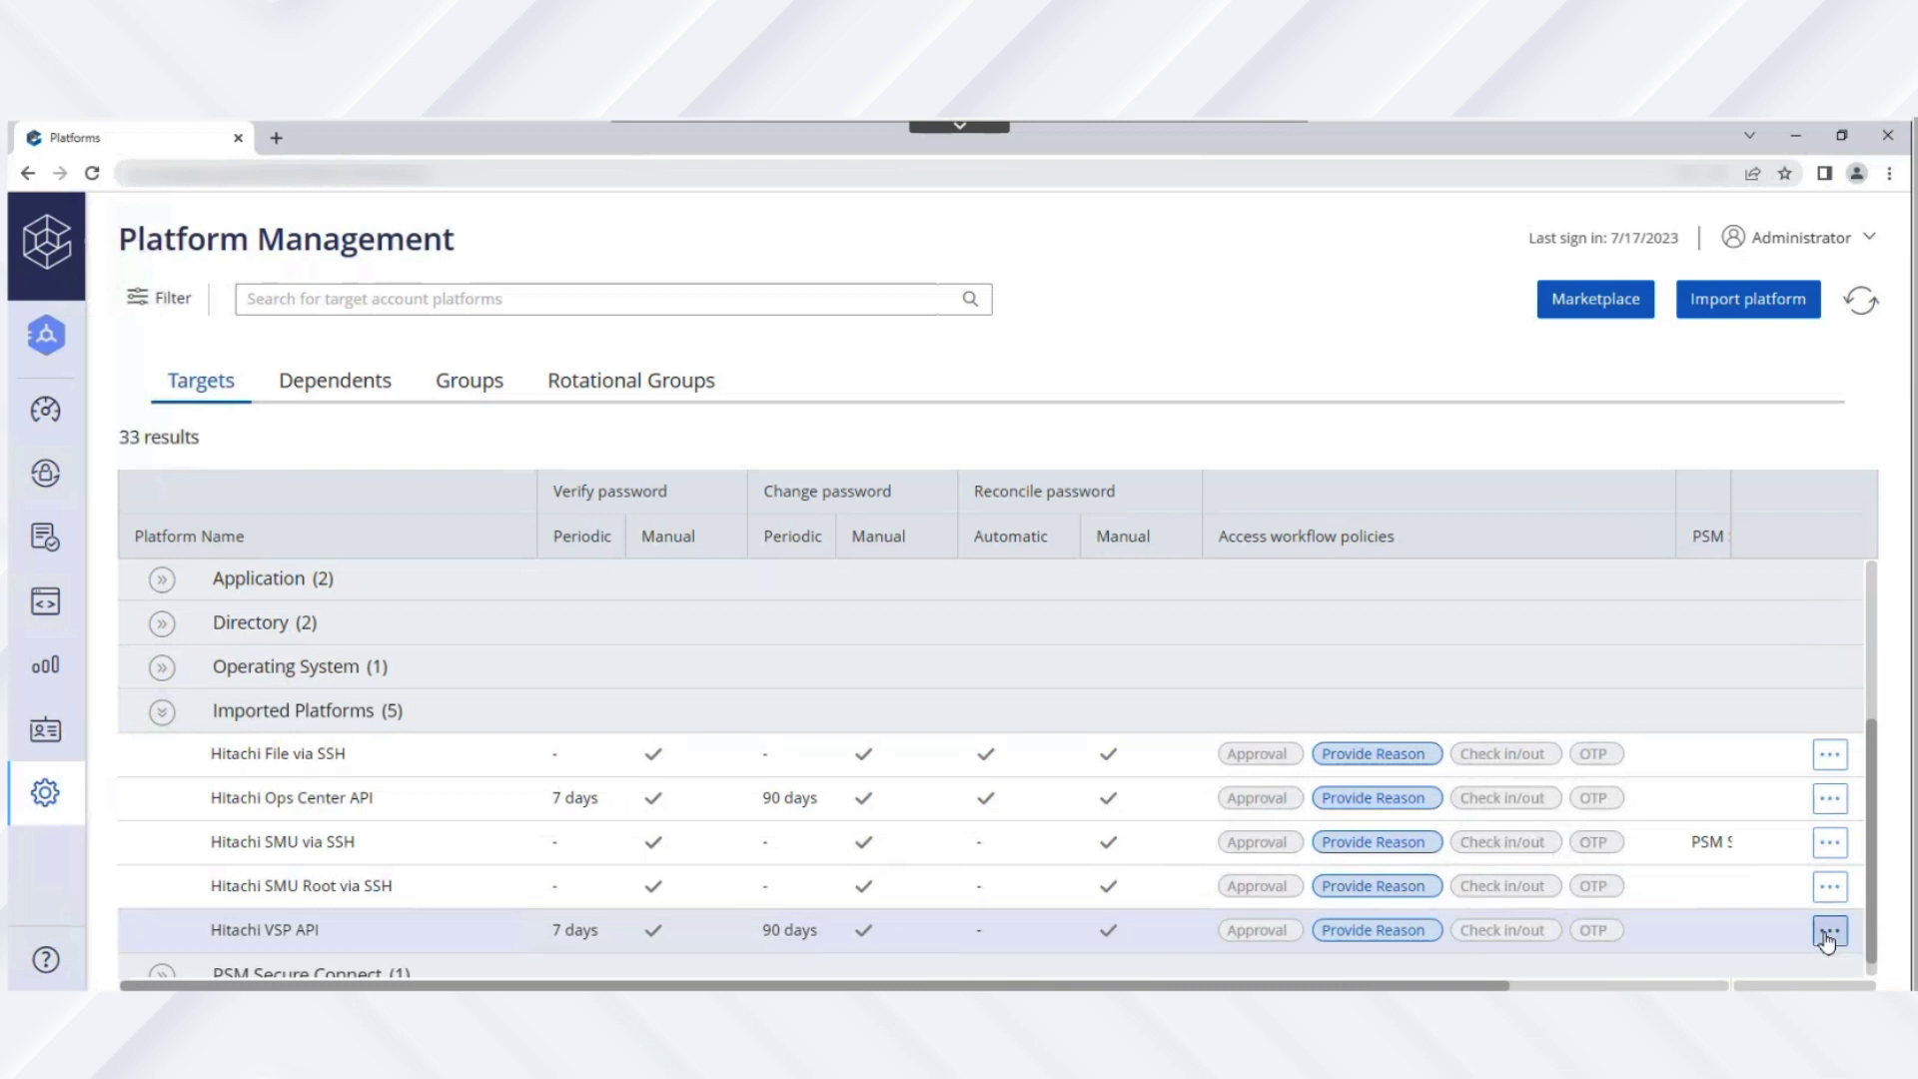
On the Hitachi VSP API platform, set RCAutomaticReconcileWhenUnsynched to Yes.
click(1828, 934)
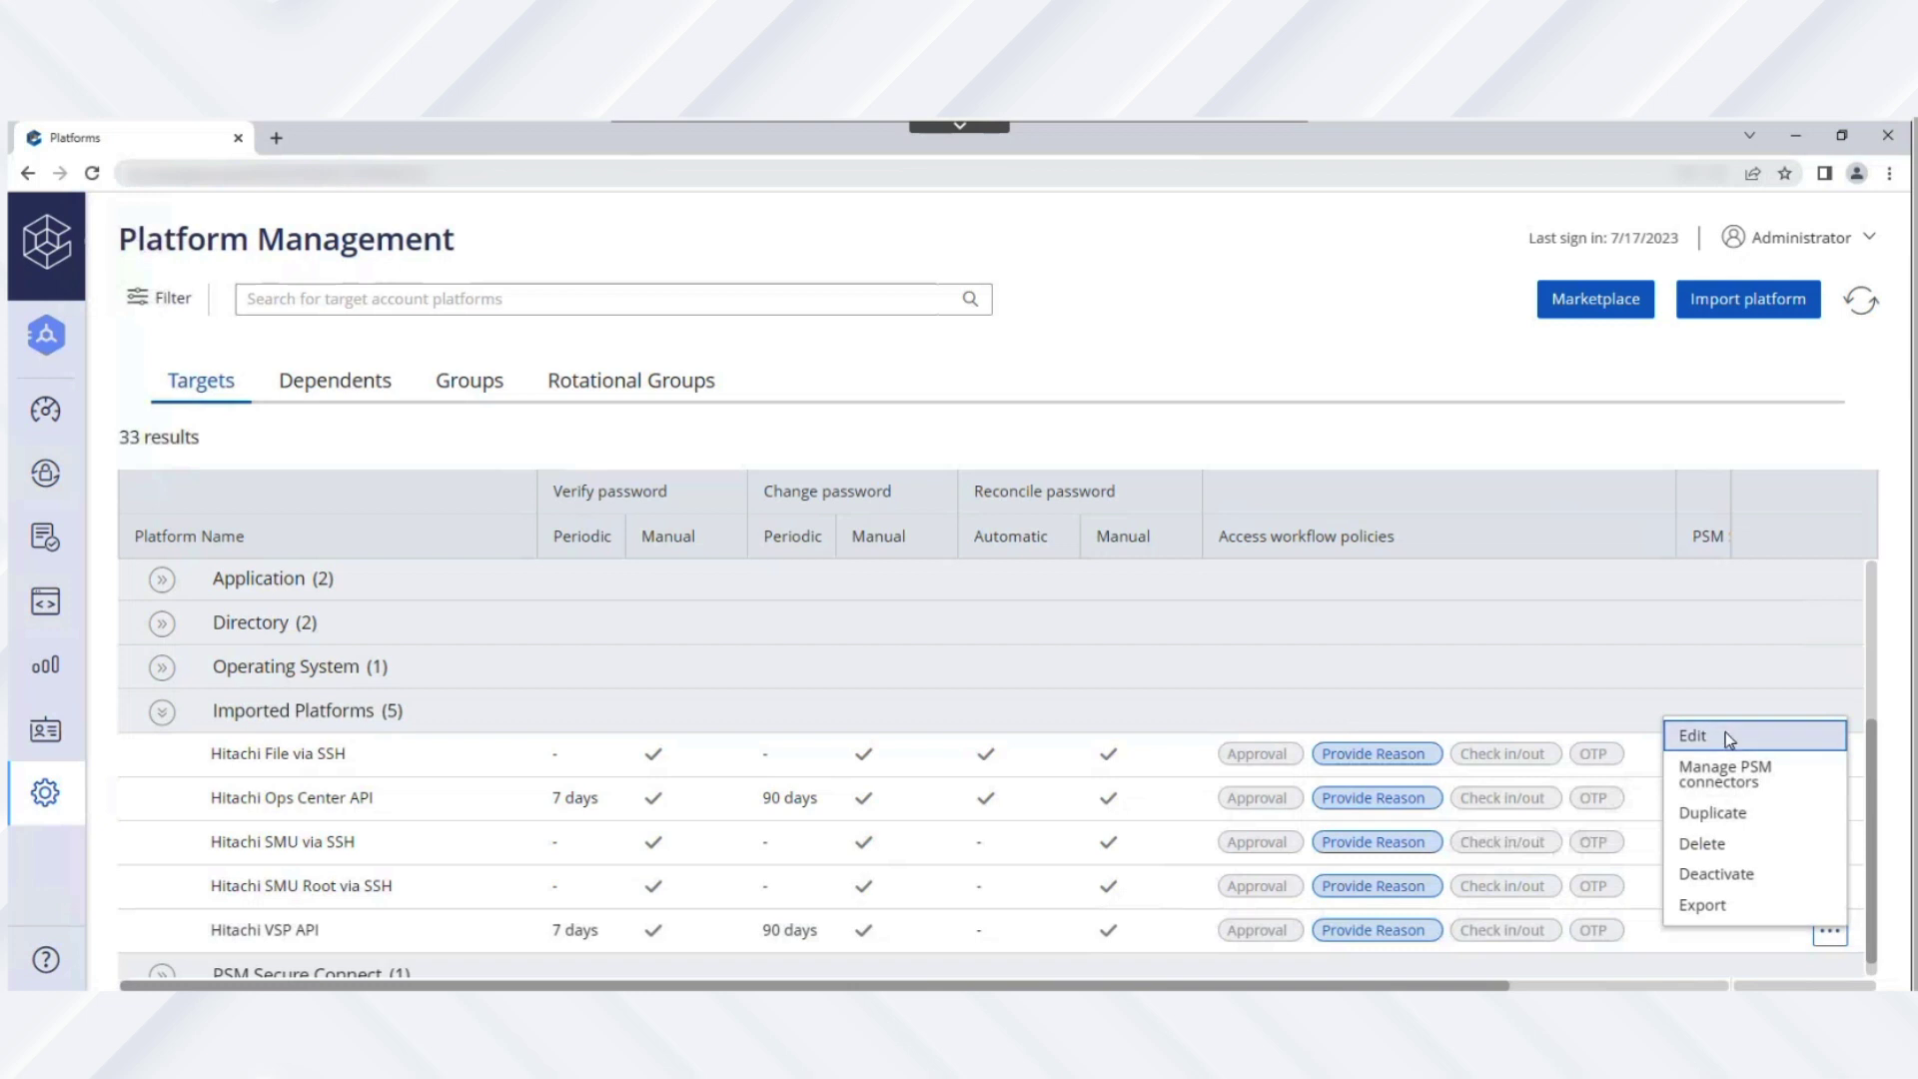
click(1730, 739)
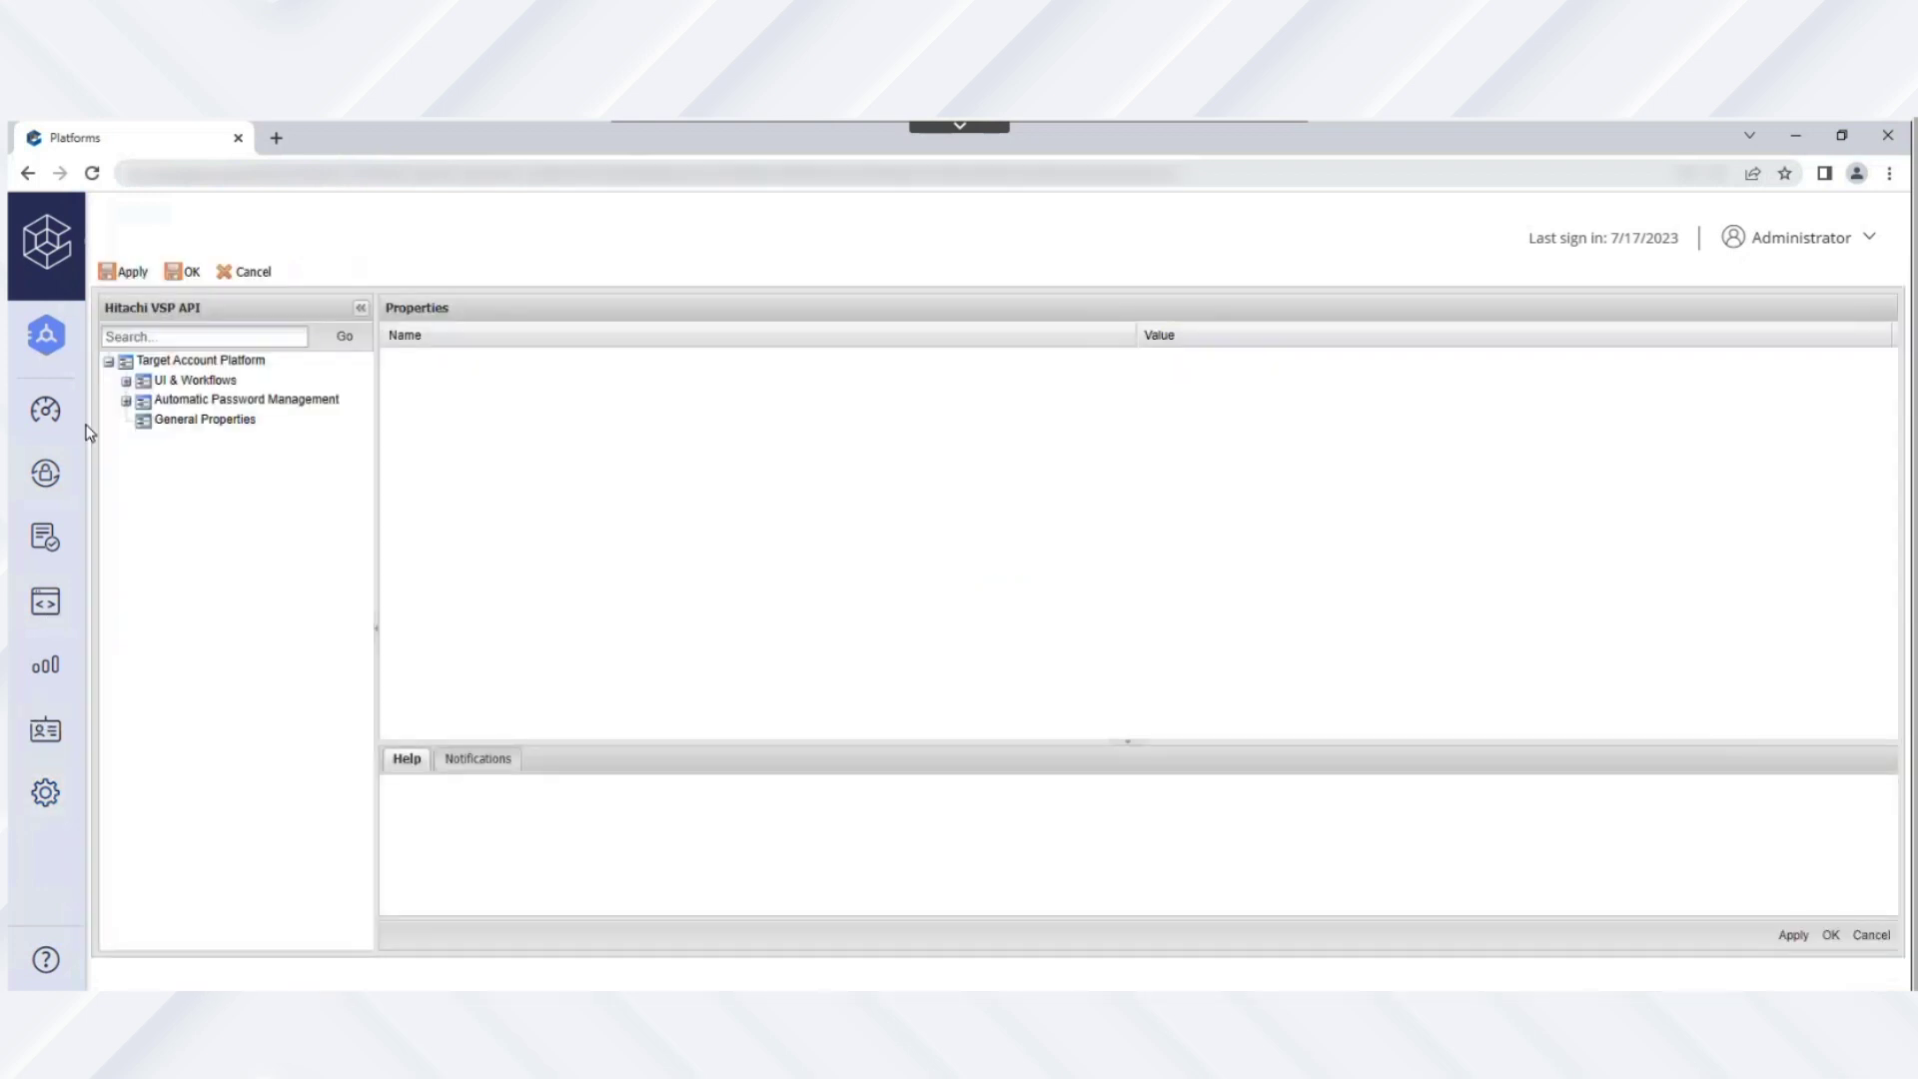
click(126, 400)
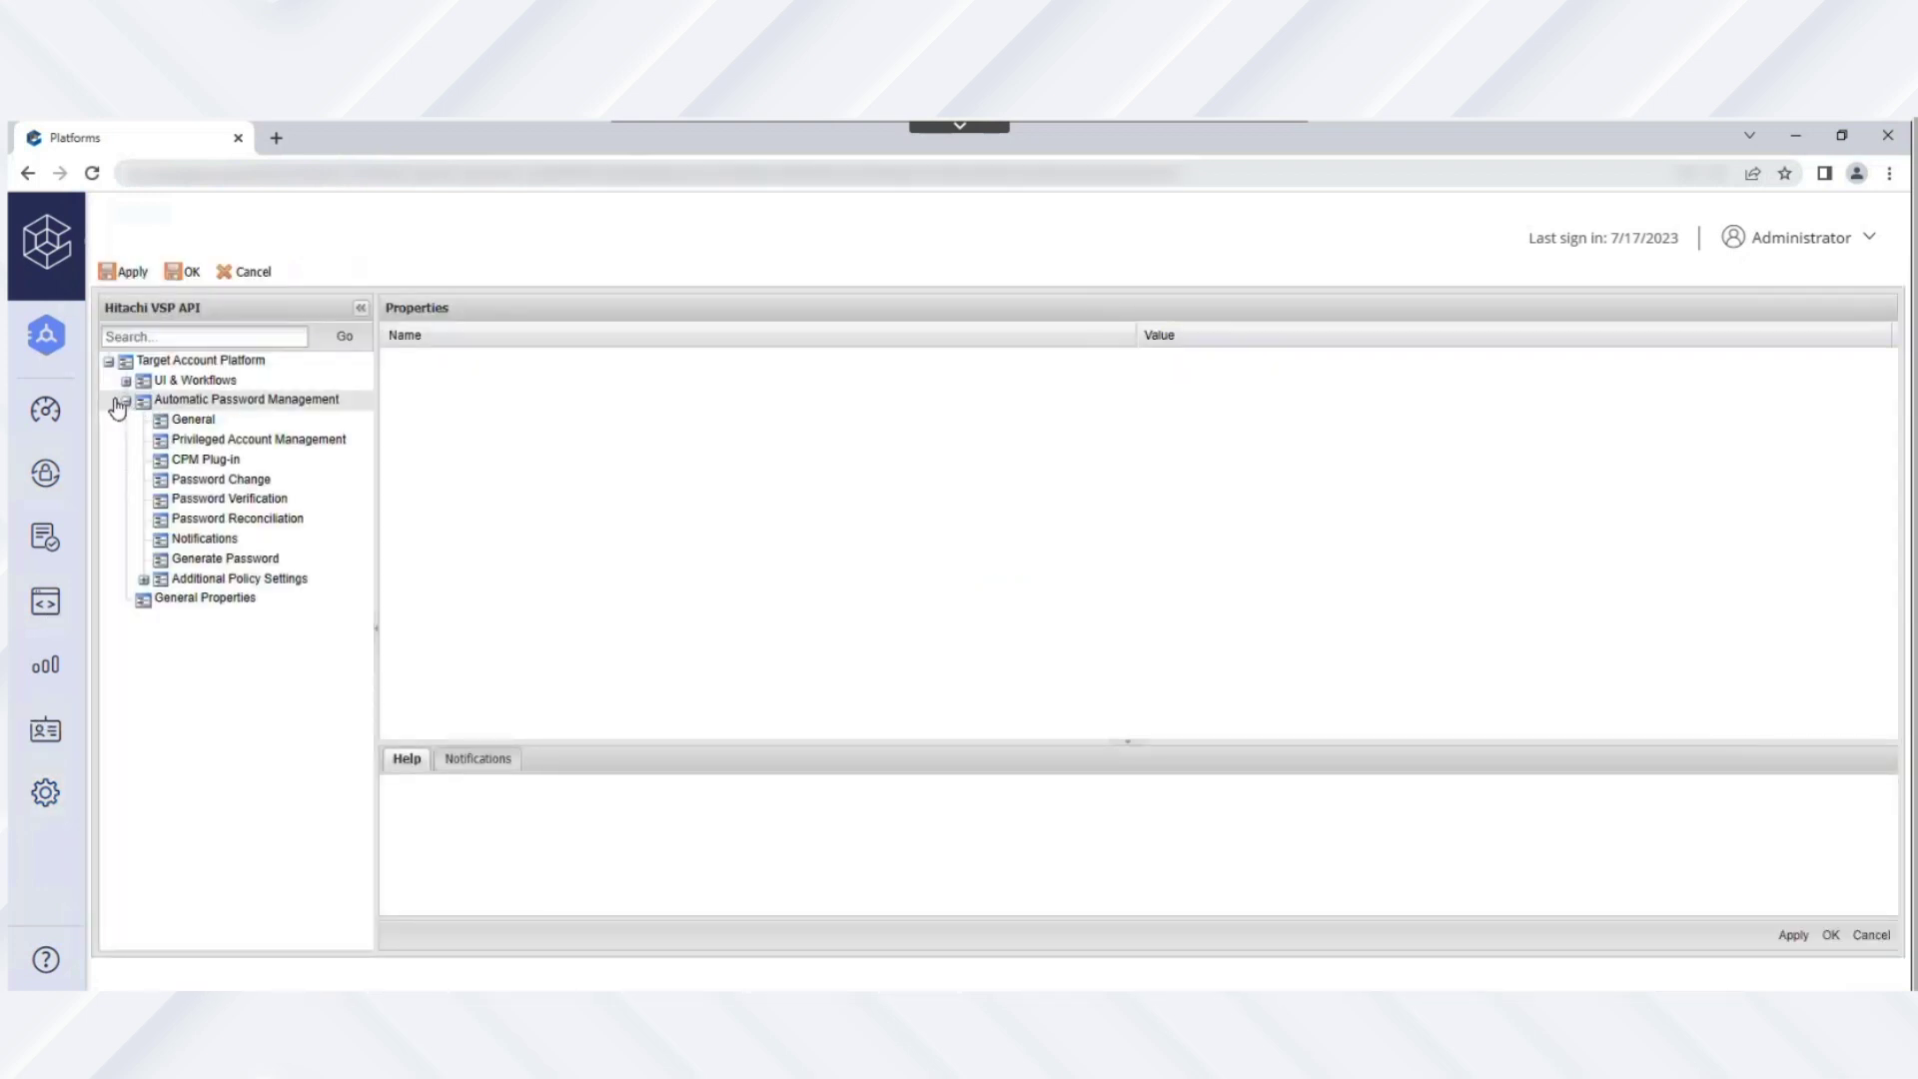
click(231, 519)
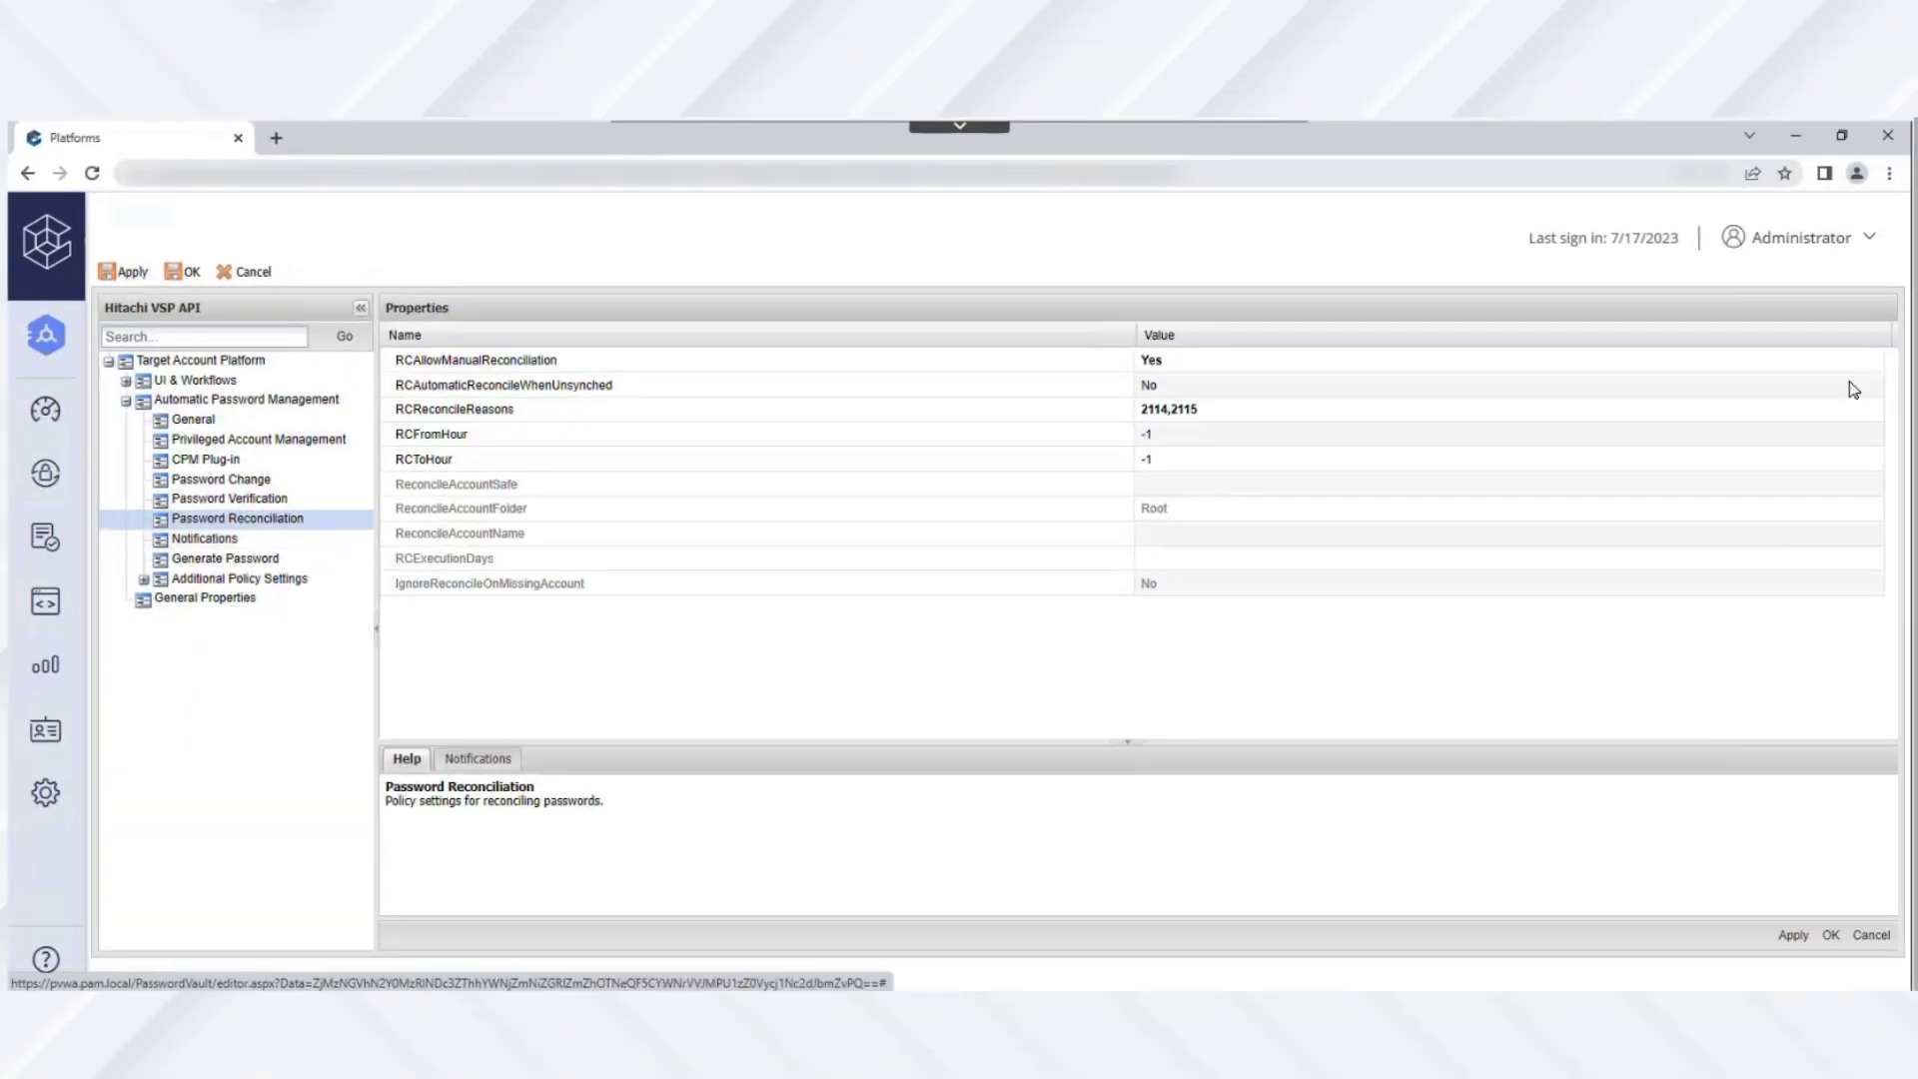
click(1869, 389)
click(1873, 390)
click(1799, 414)
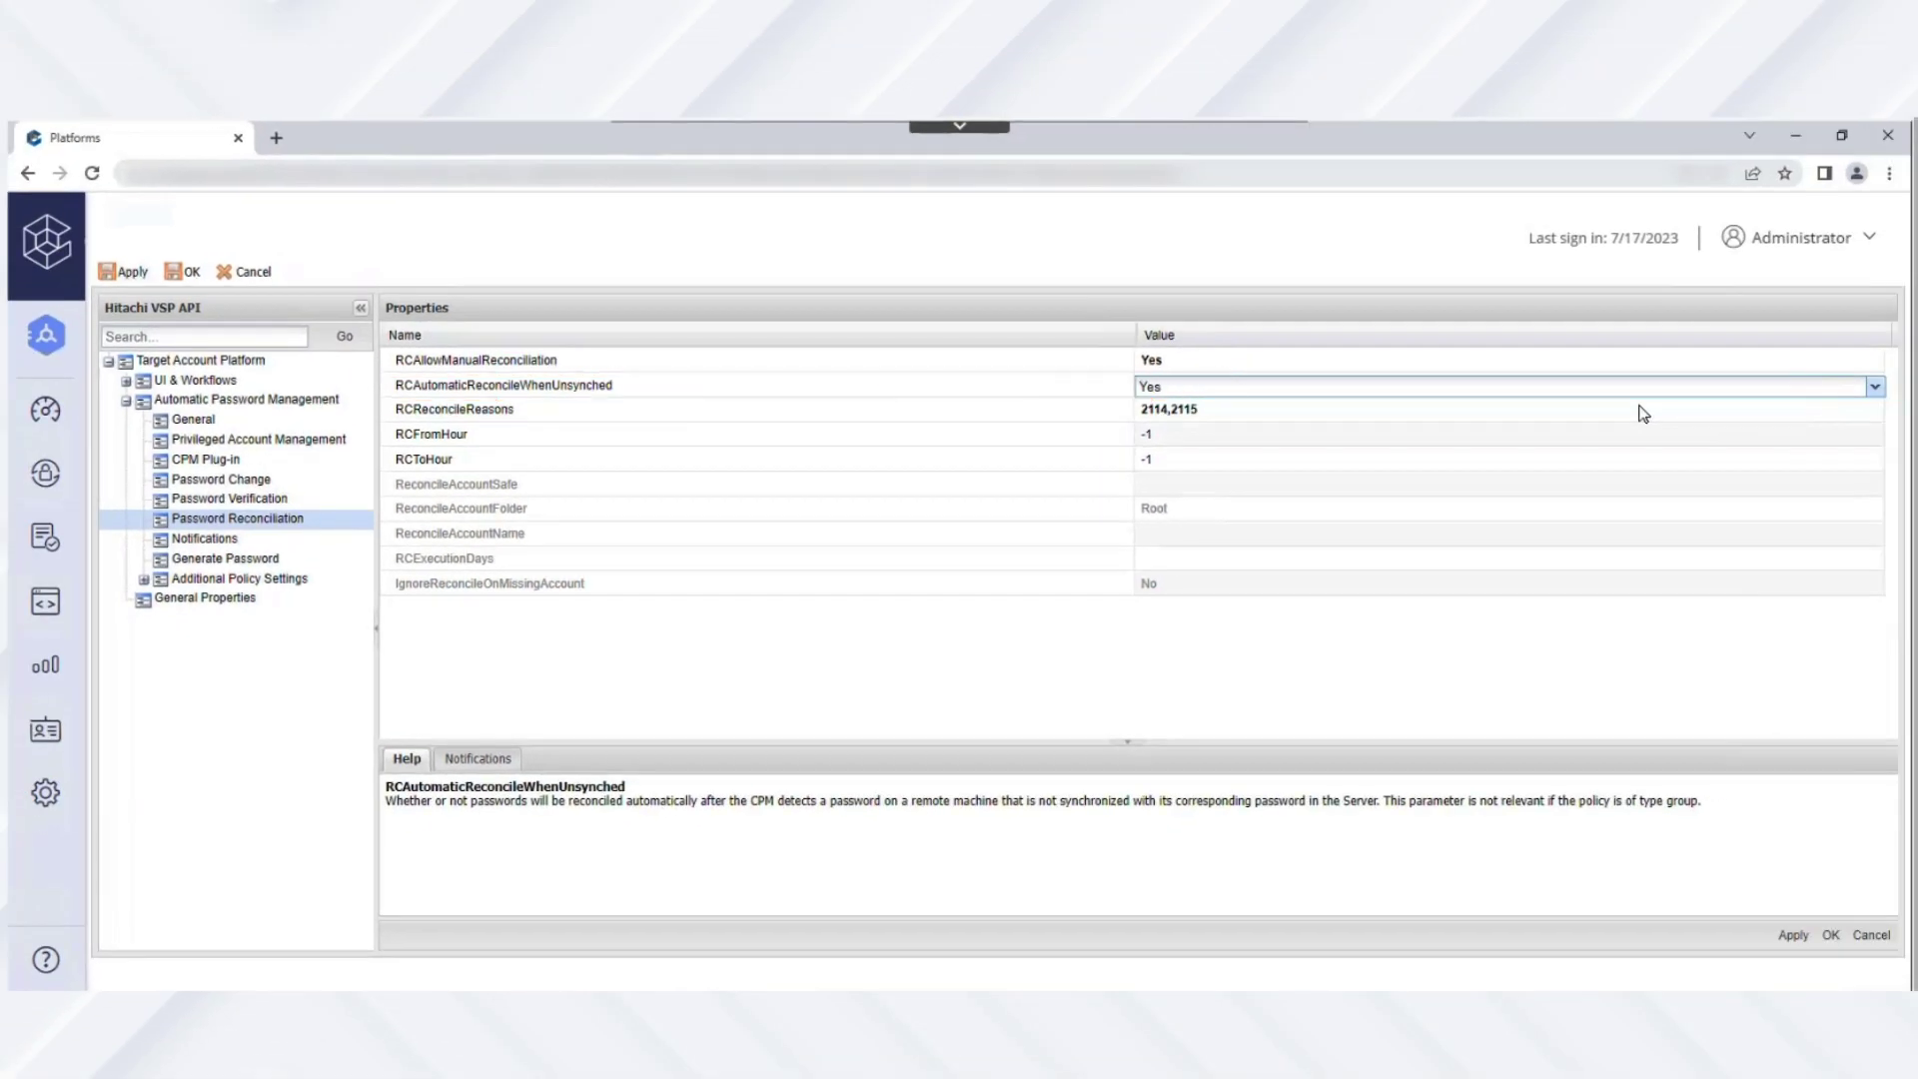
Append ,8102 to RCReconcileReasons and save the platform changes.
click(1643, 411)
click(1645, 412)
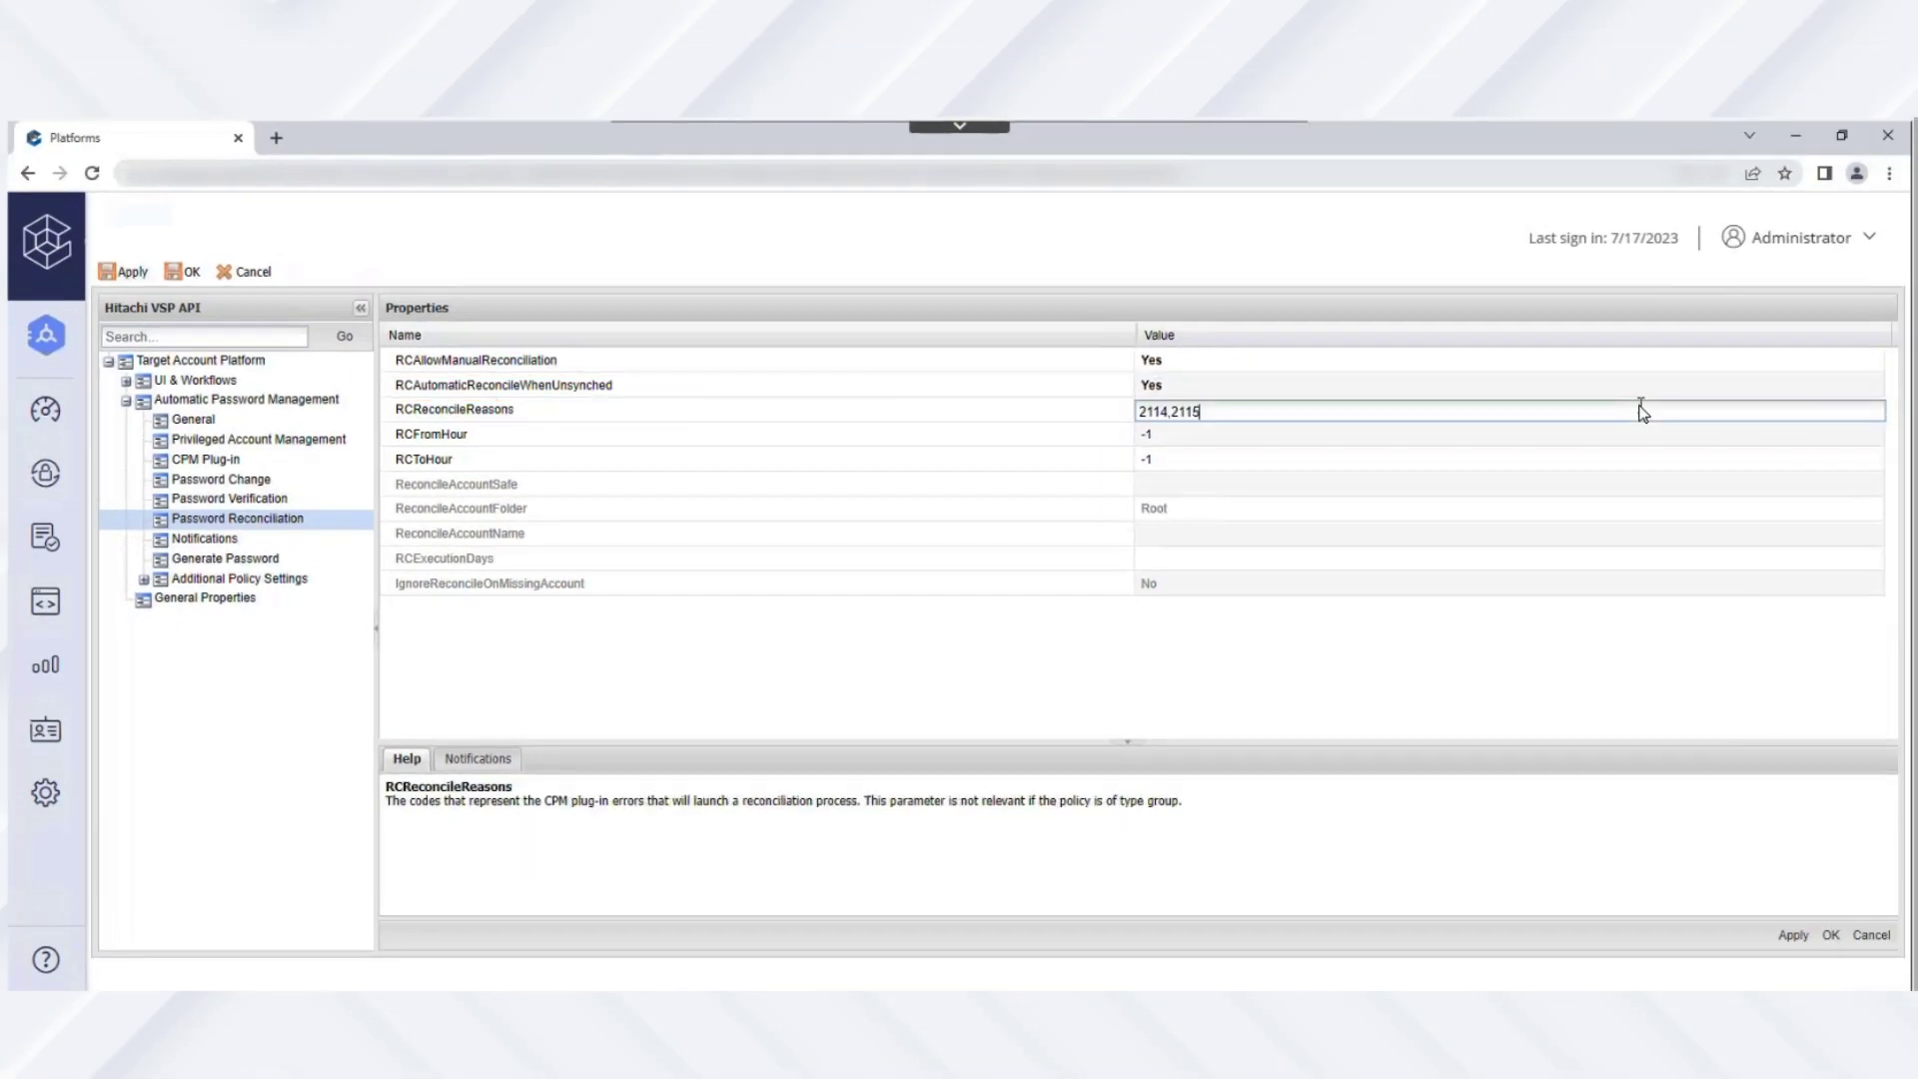
text(,8102)
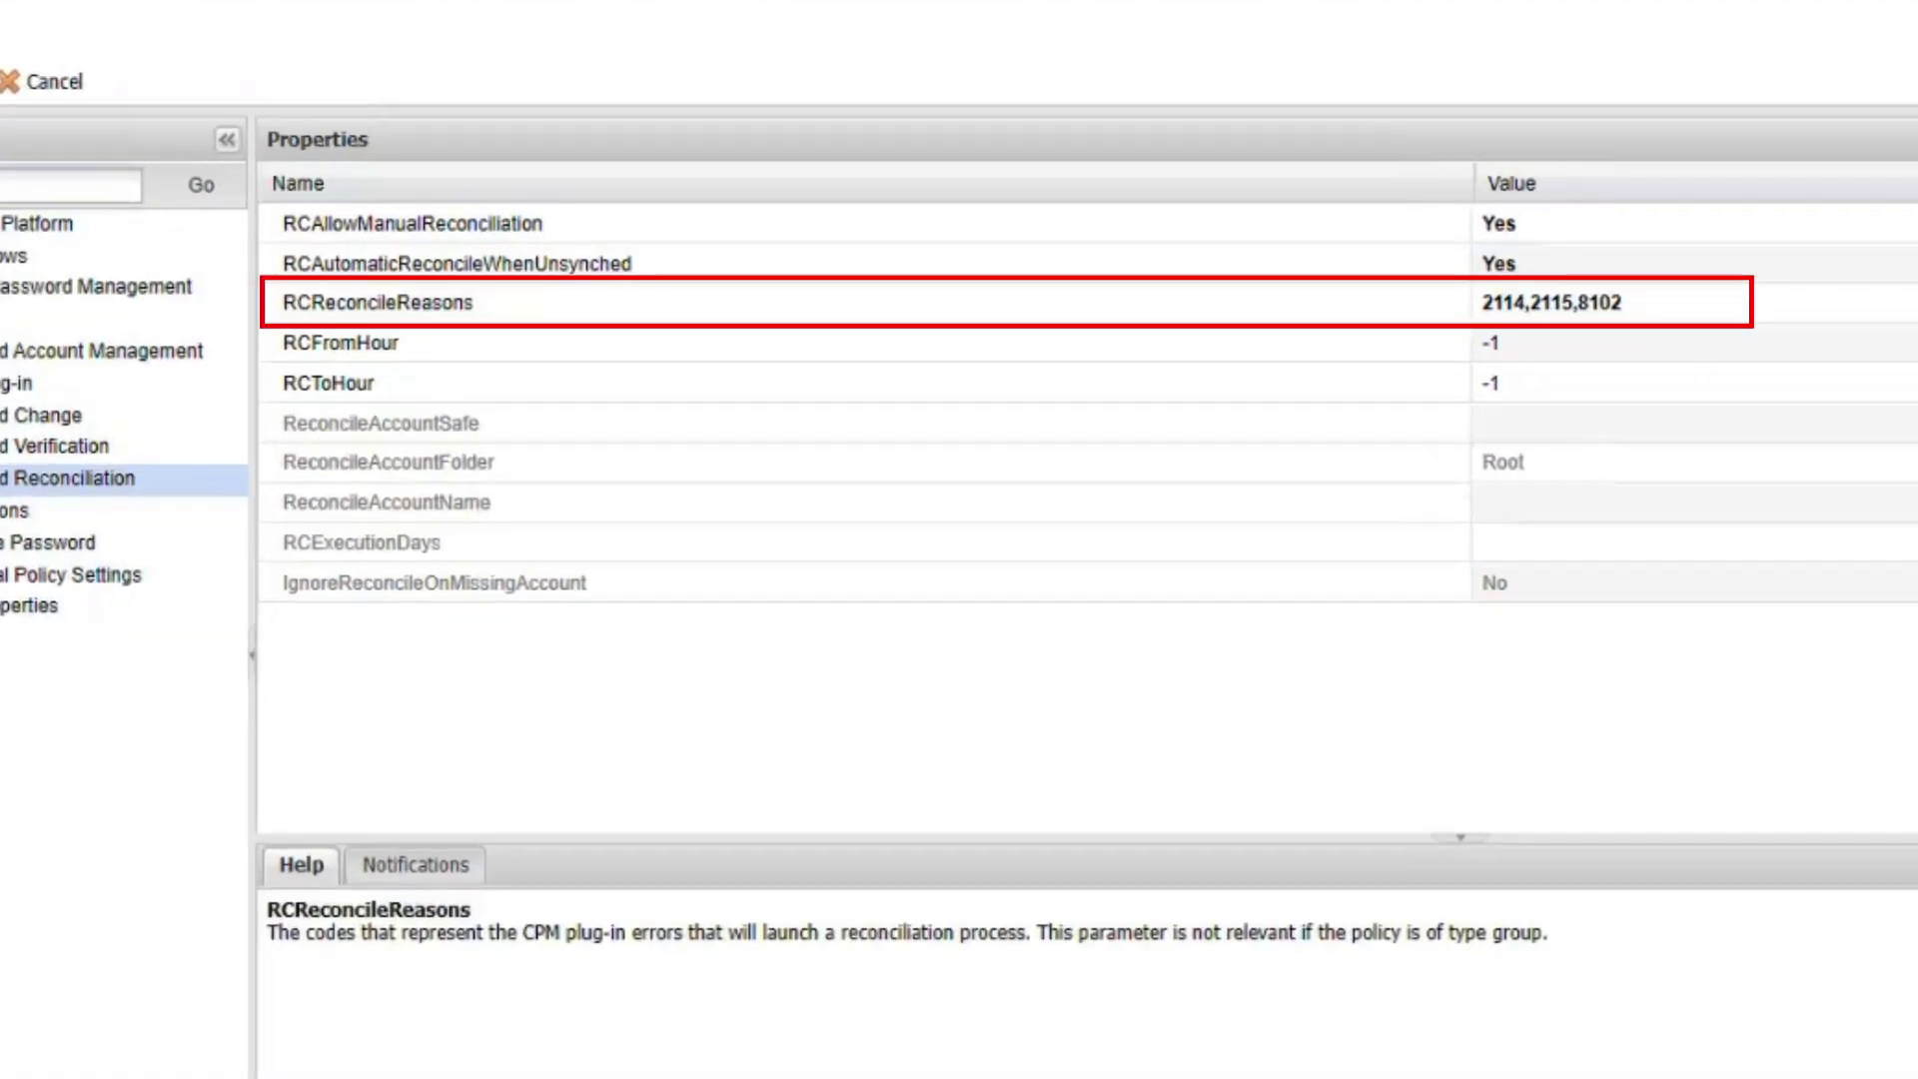
click(1793, 935)
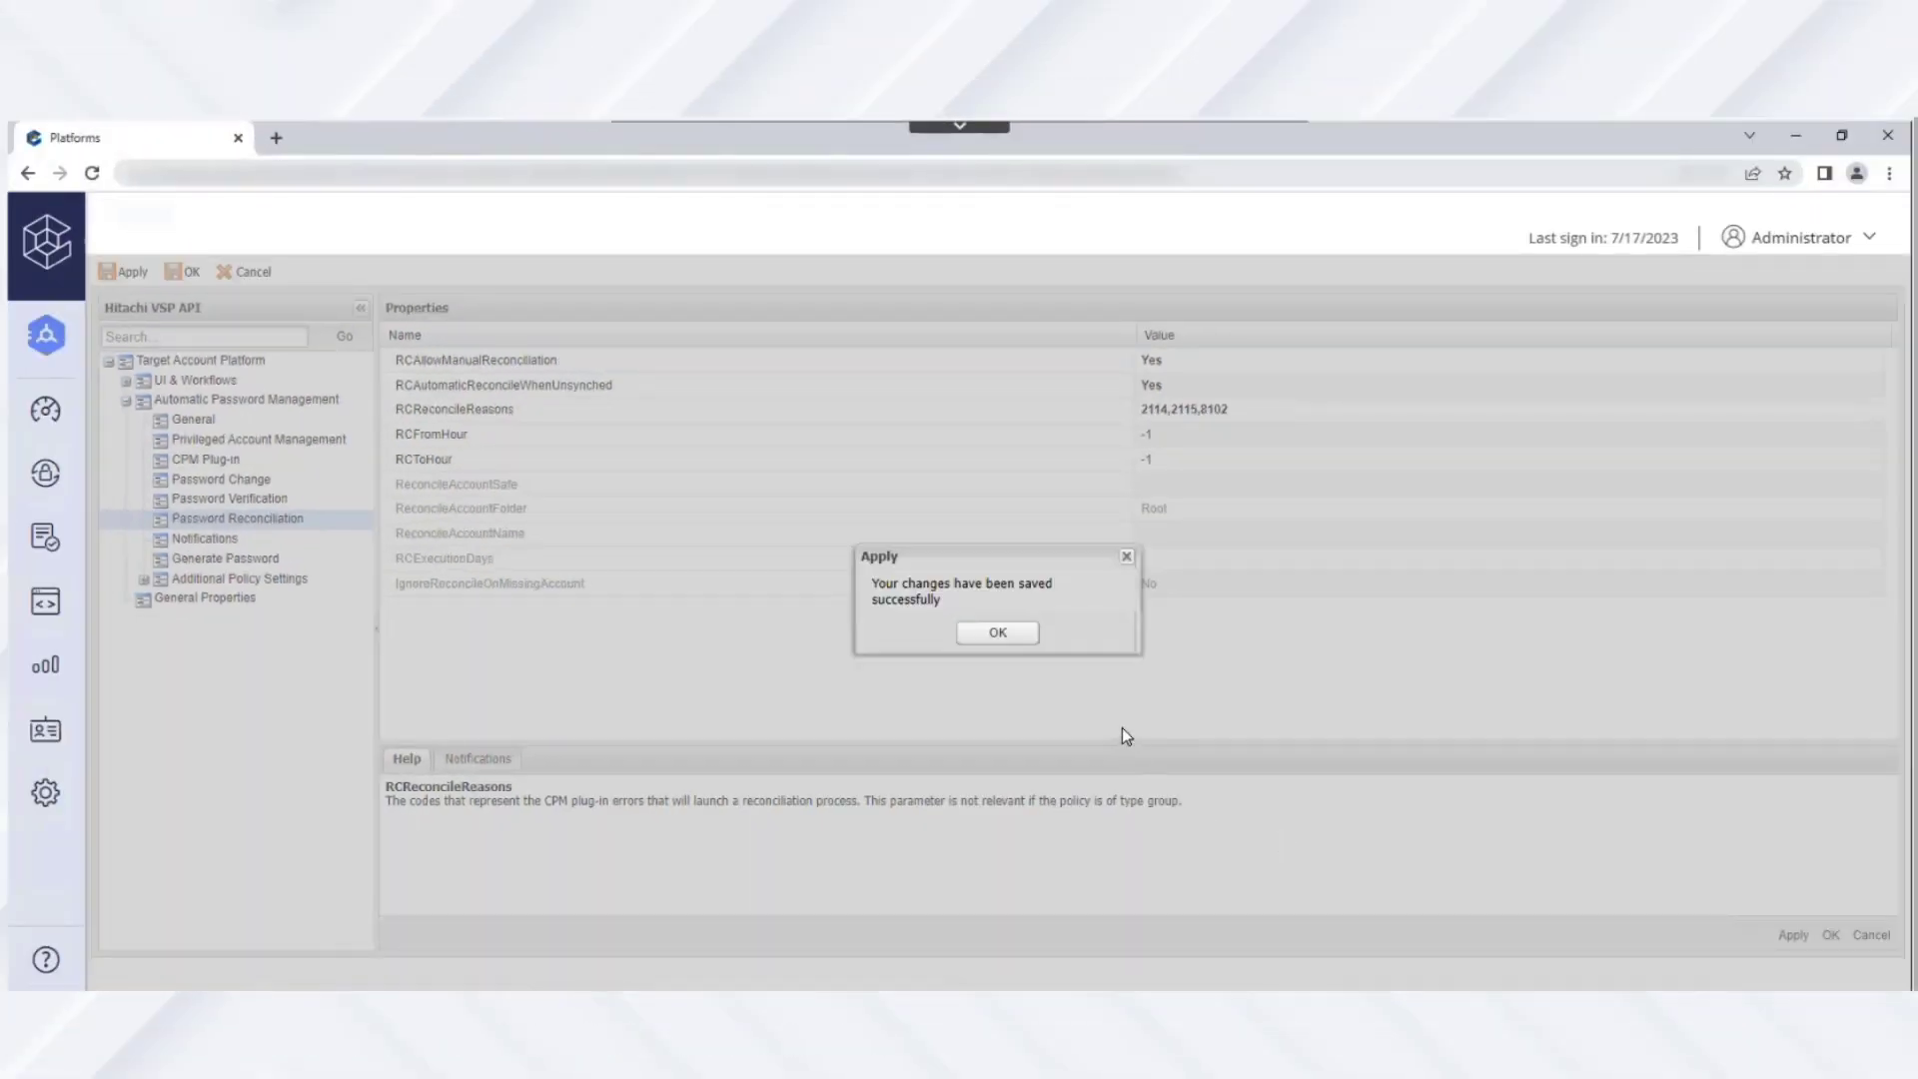
click(1011, 633)
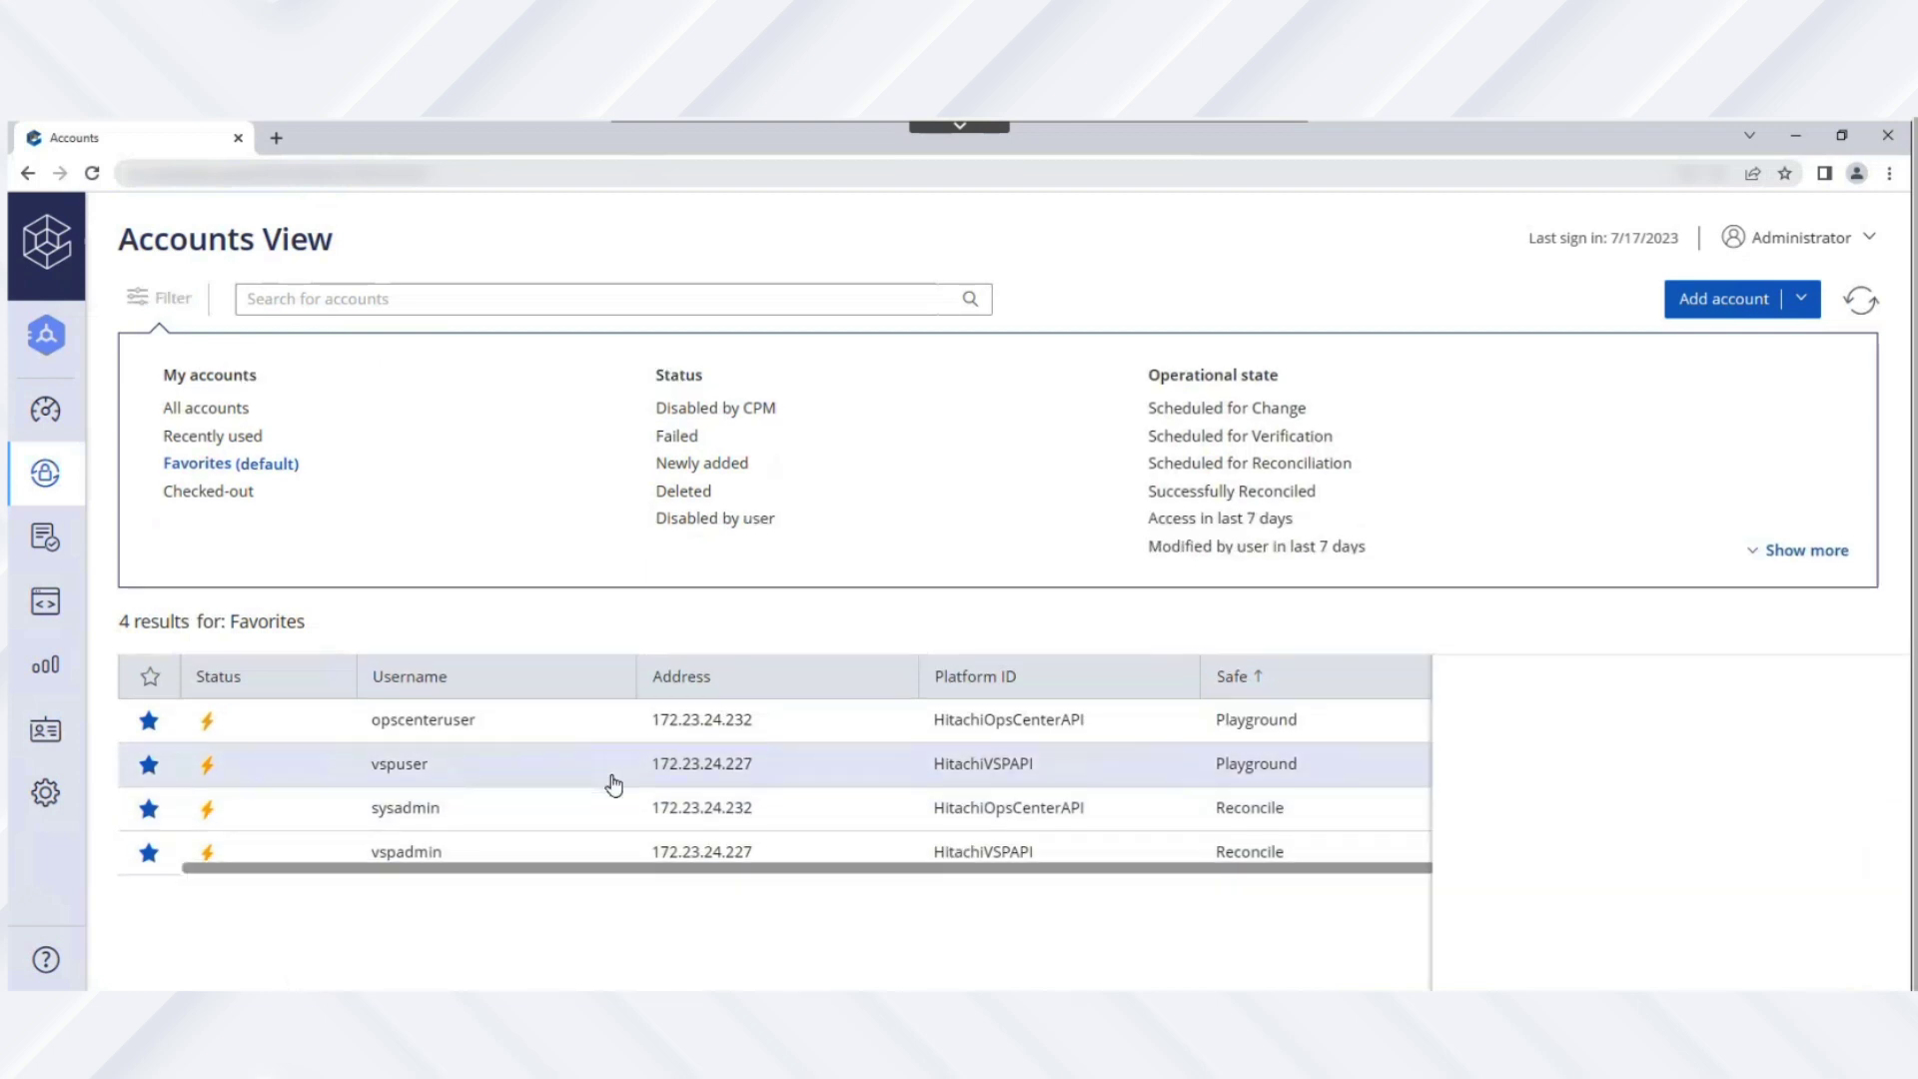
Confirm vspuser's reconcile account is VSP vspadmin, then set a new vspuser password in Device Manager.
click(613, 785)
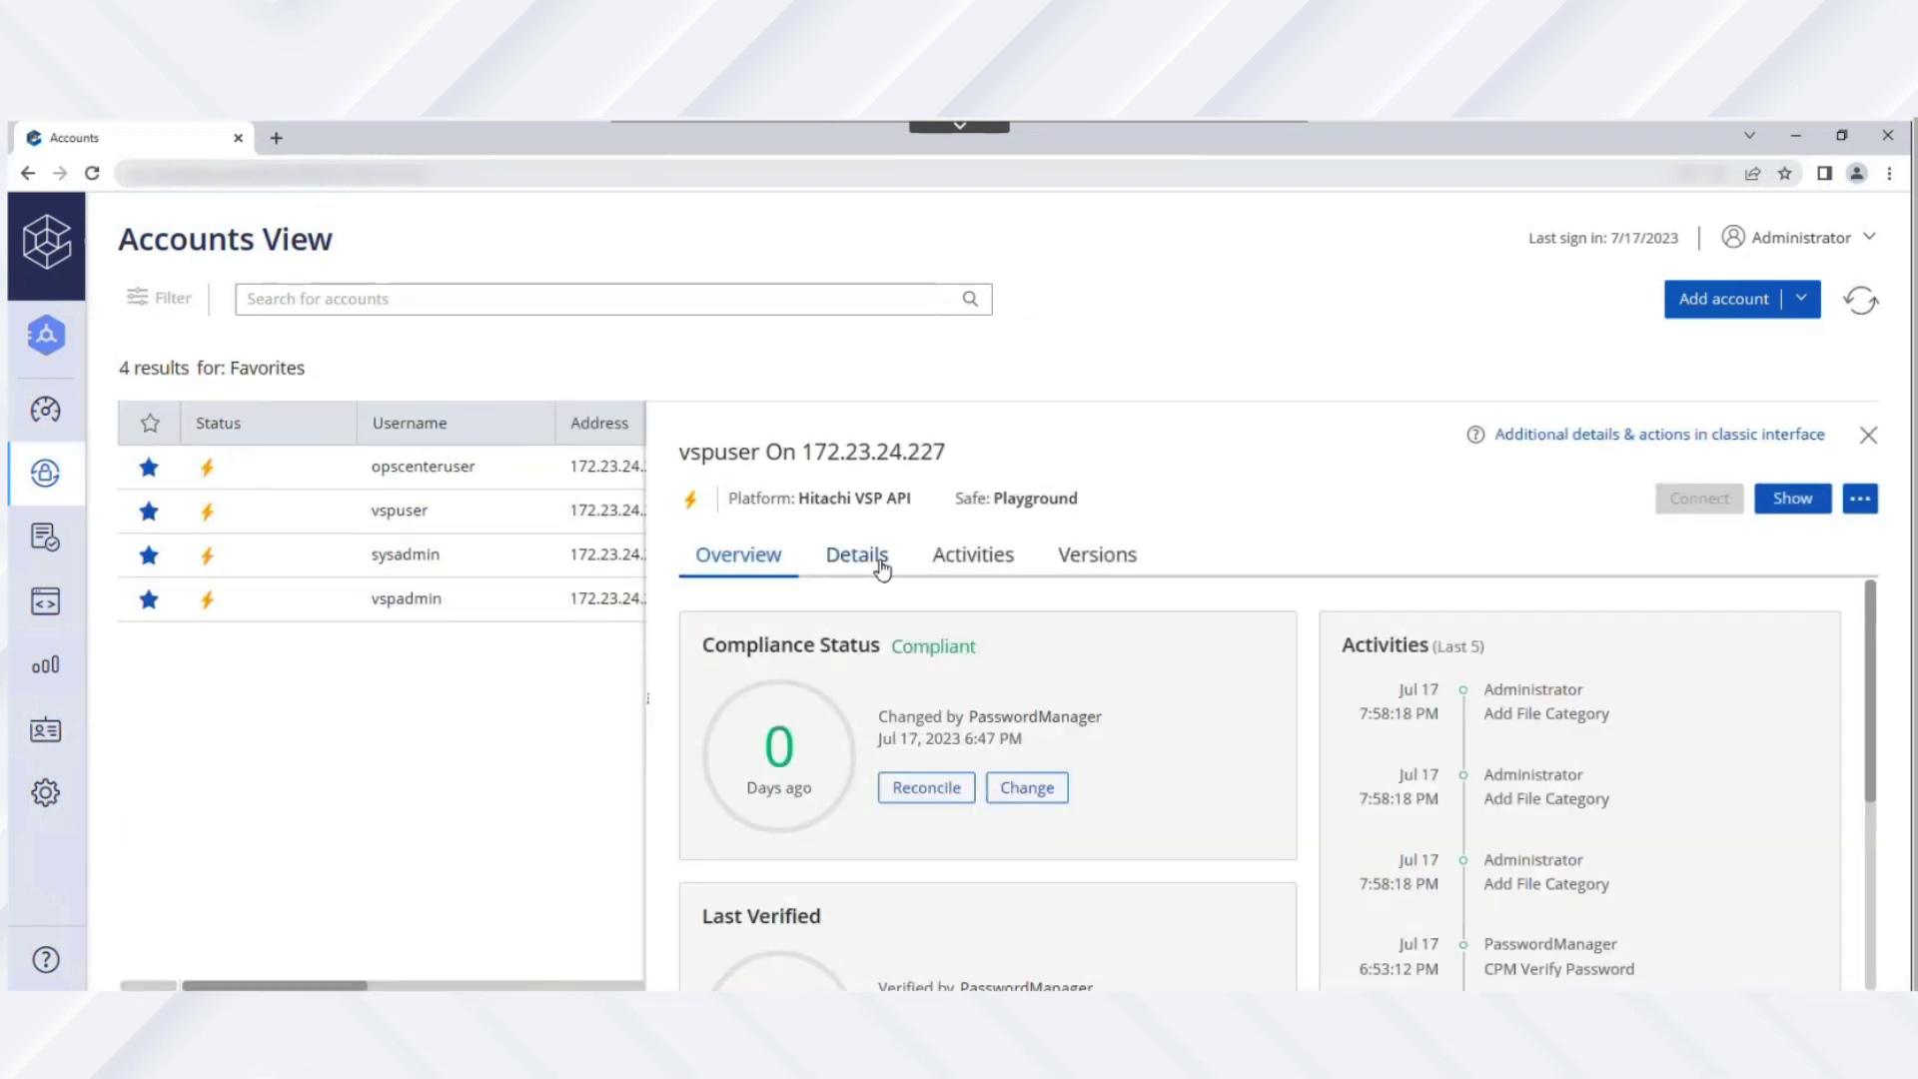
click(881, 567)
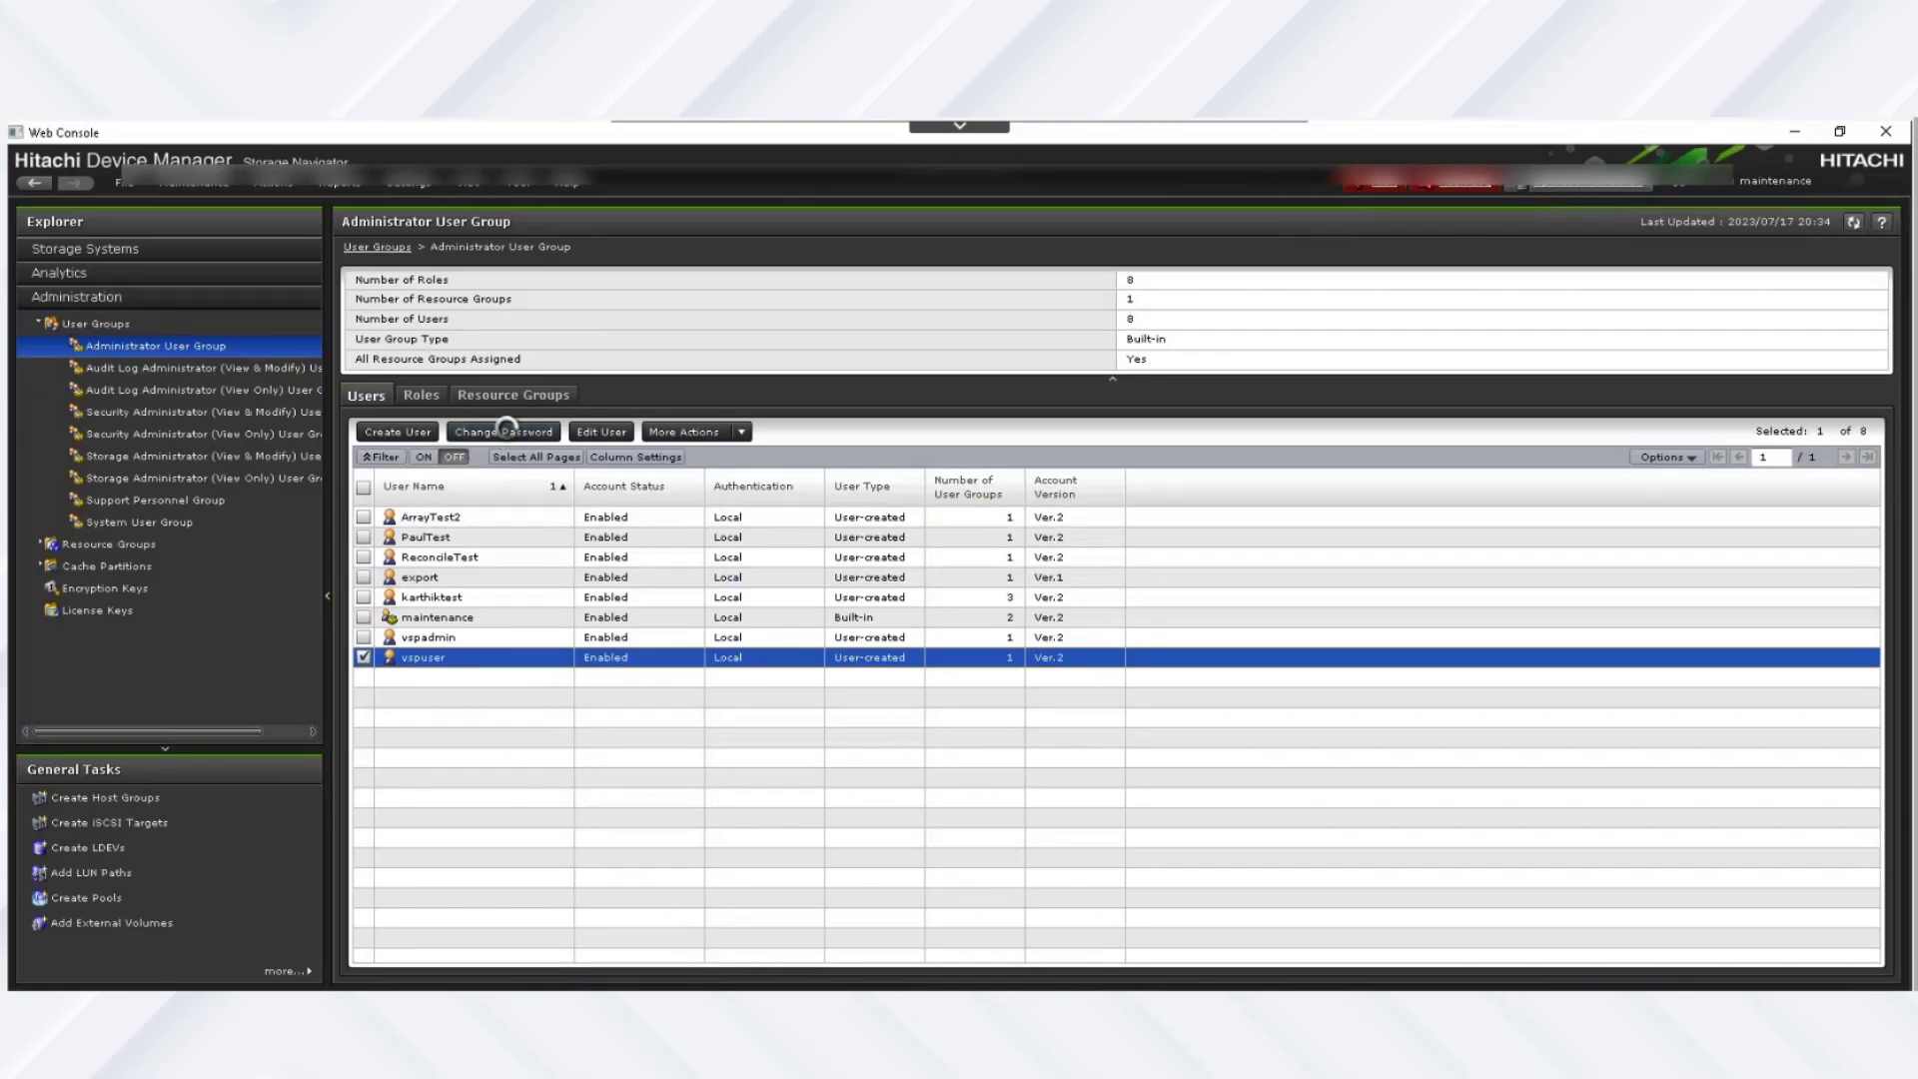
click(506, 431)
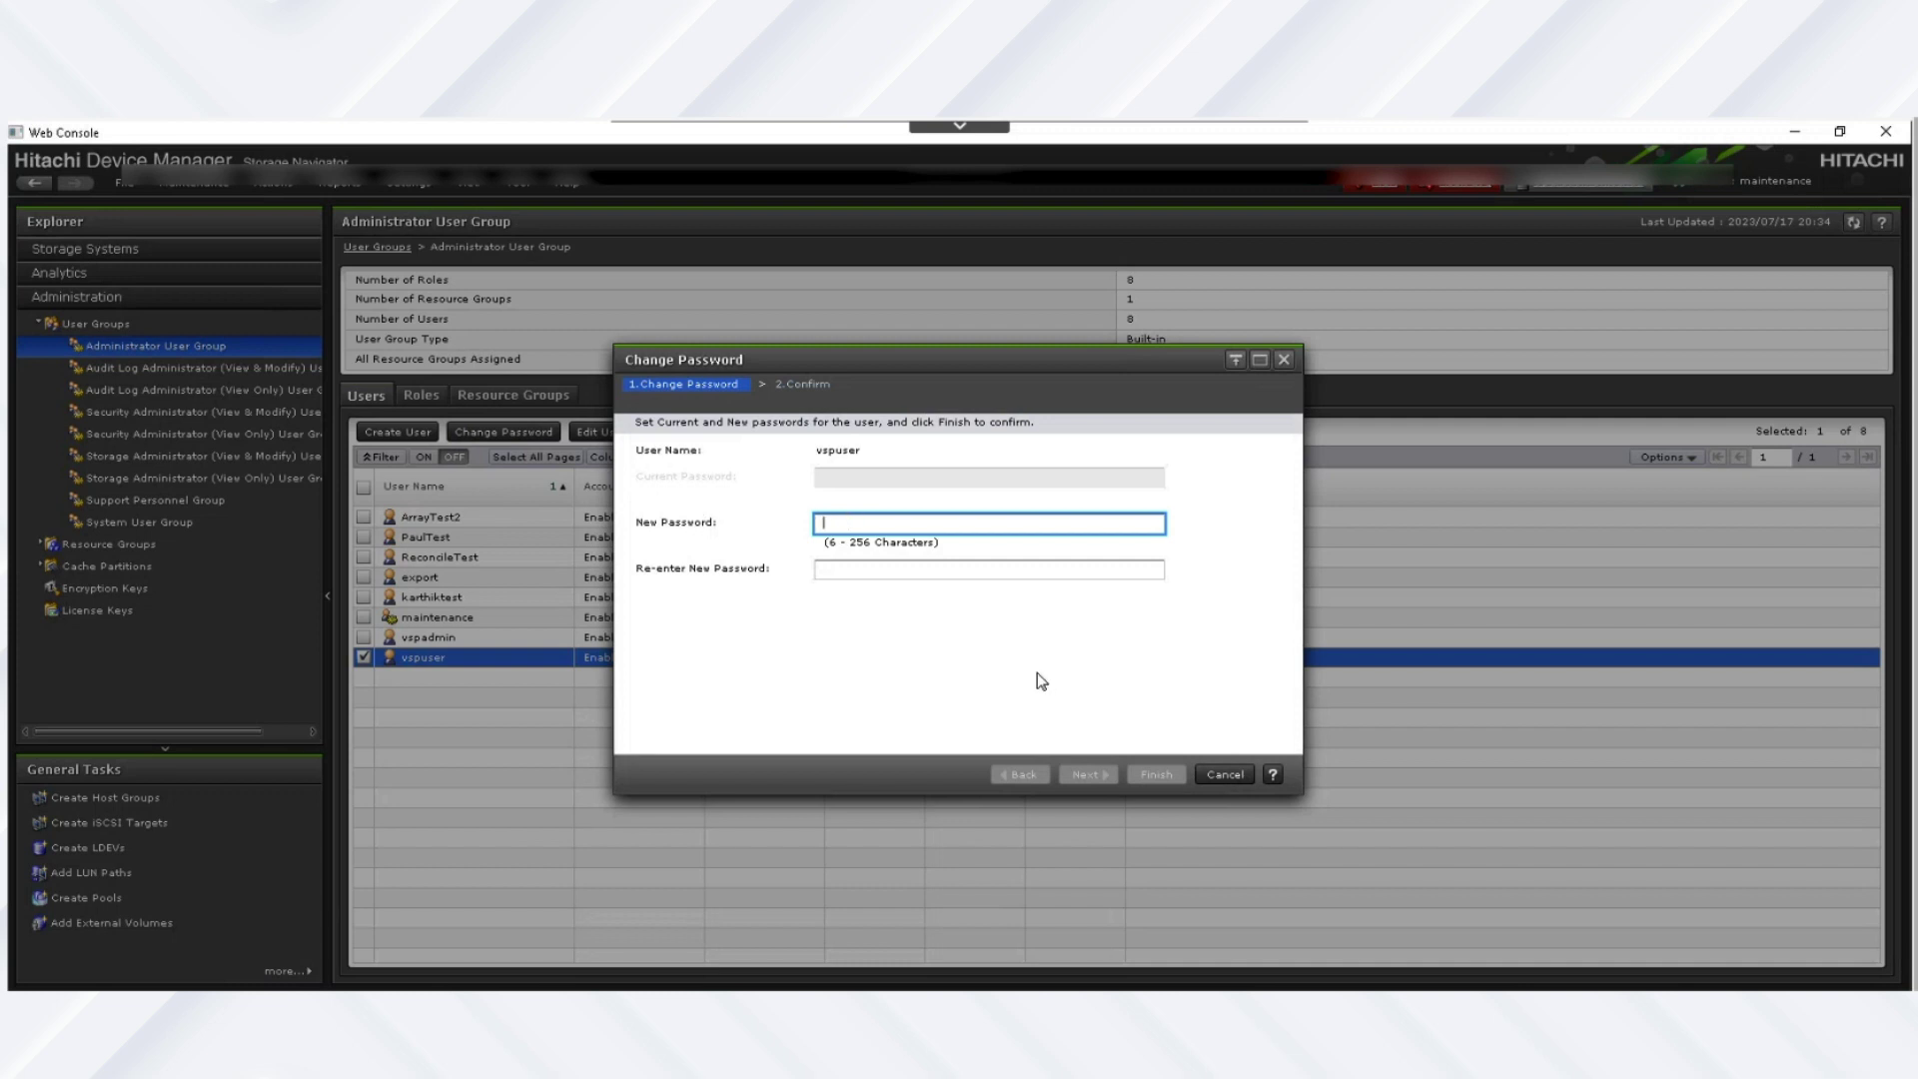
text(********)
key(Tab)
text(********)
click(1155, 771)
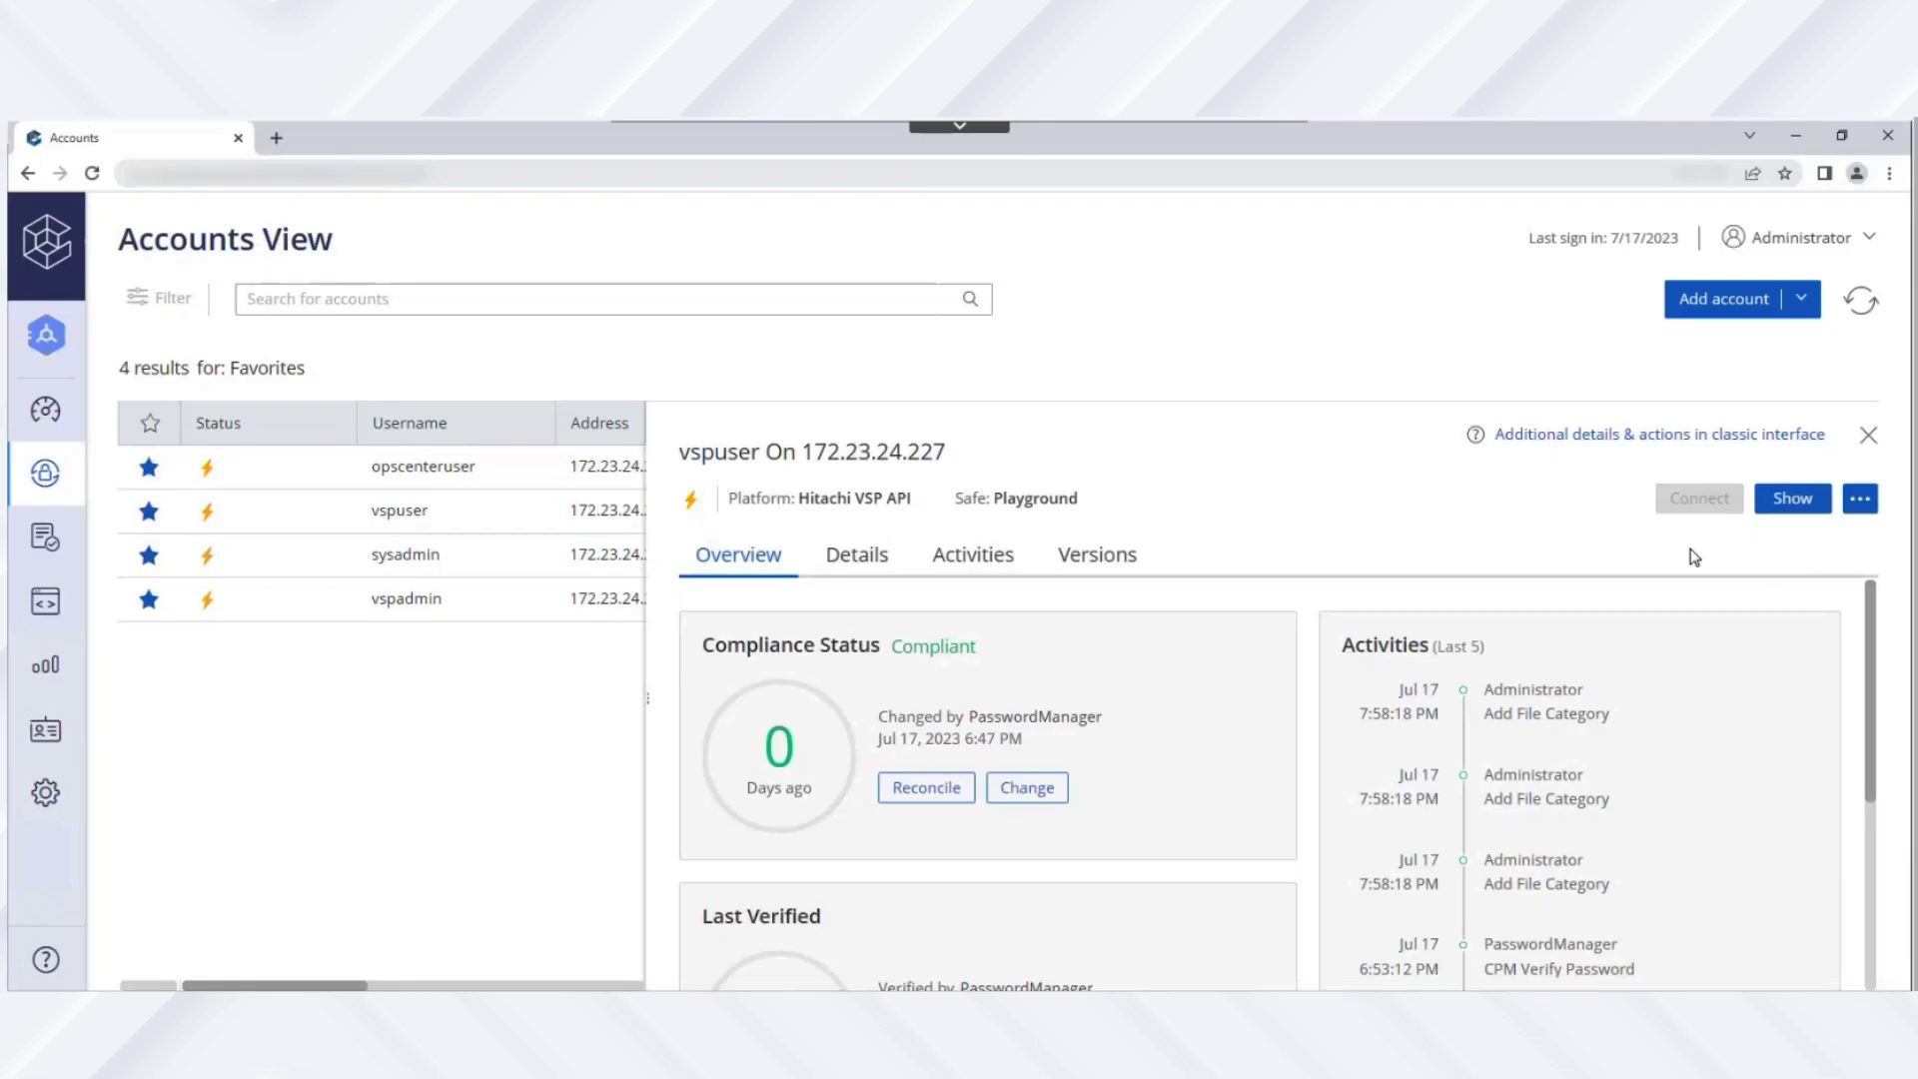
Run Verify on the vspuser password and return to its account details.
click(1860, 499)
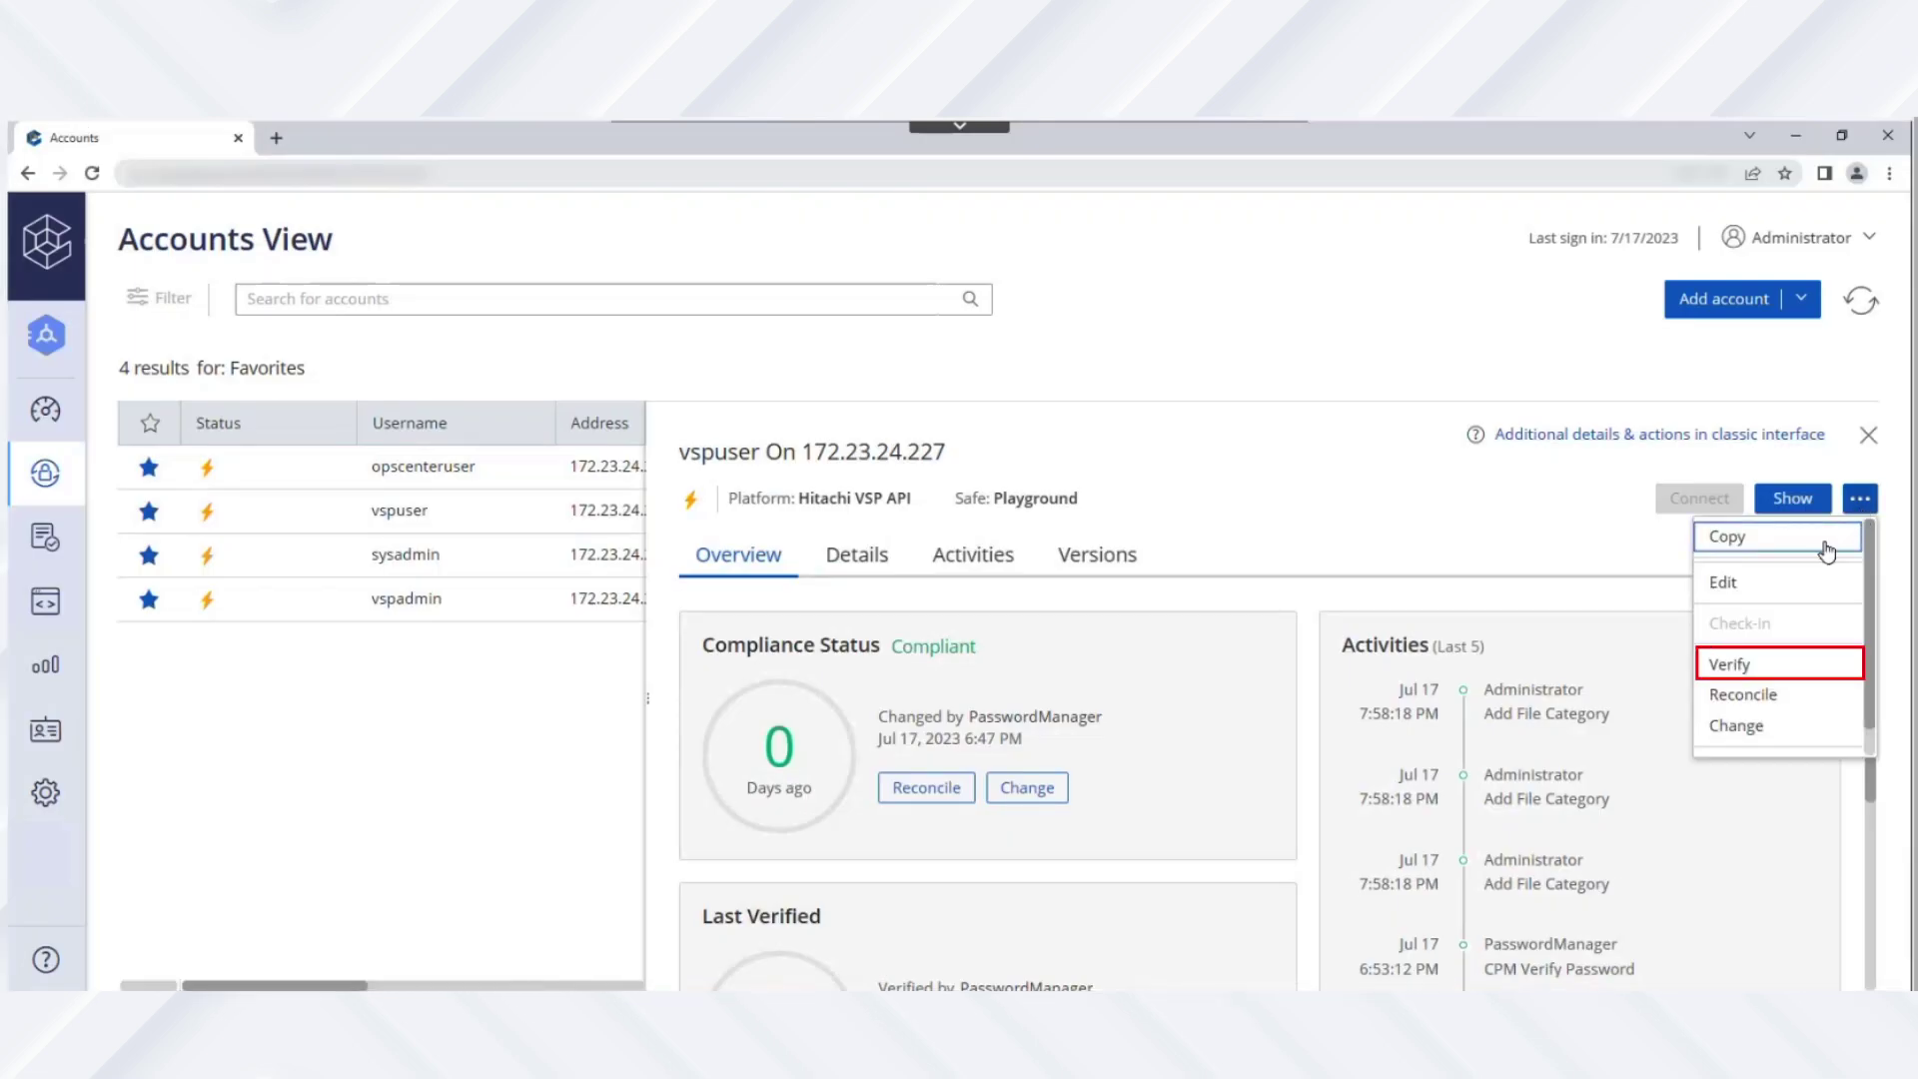
click(1765, 667)
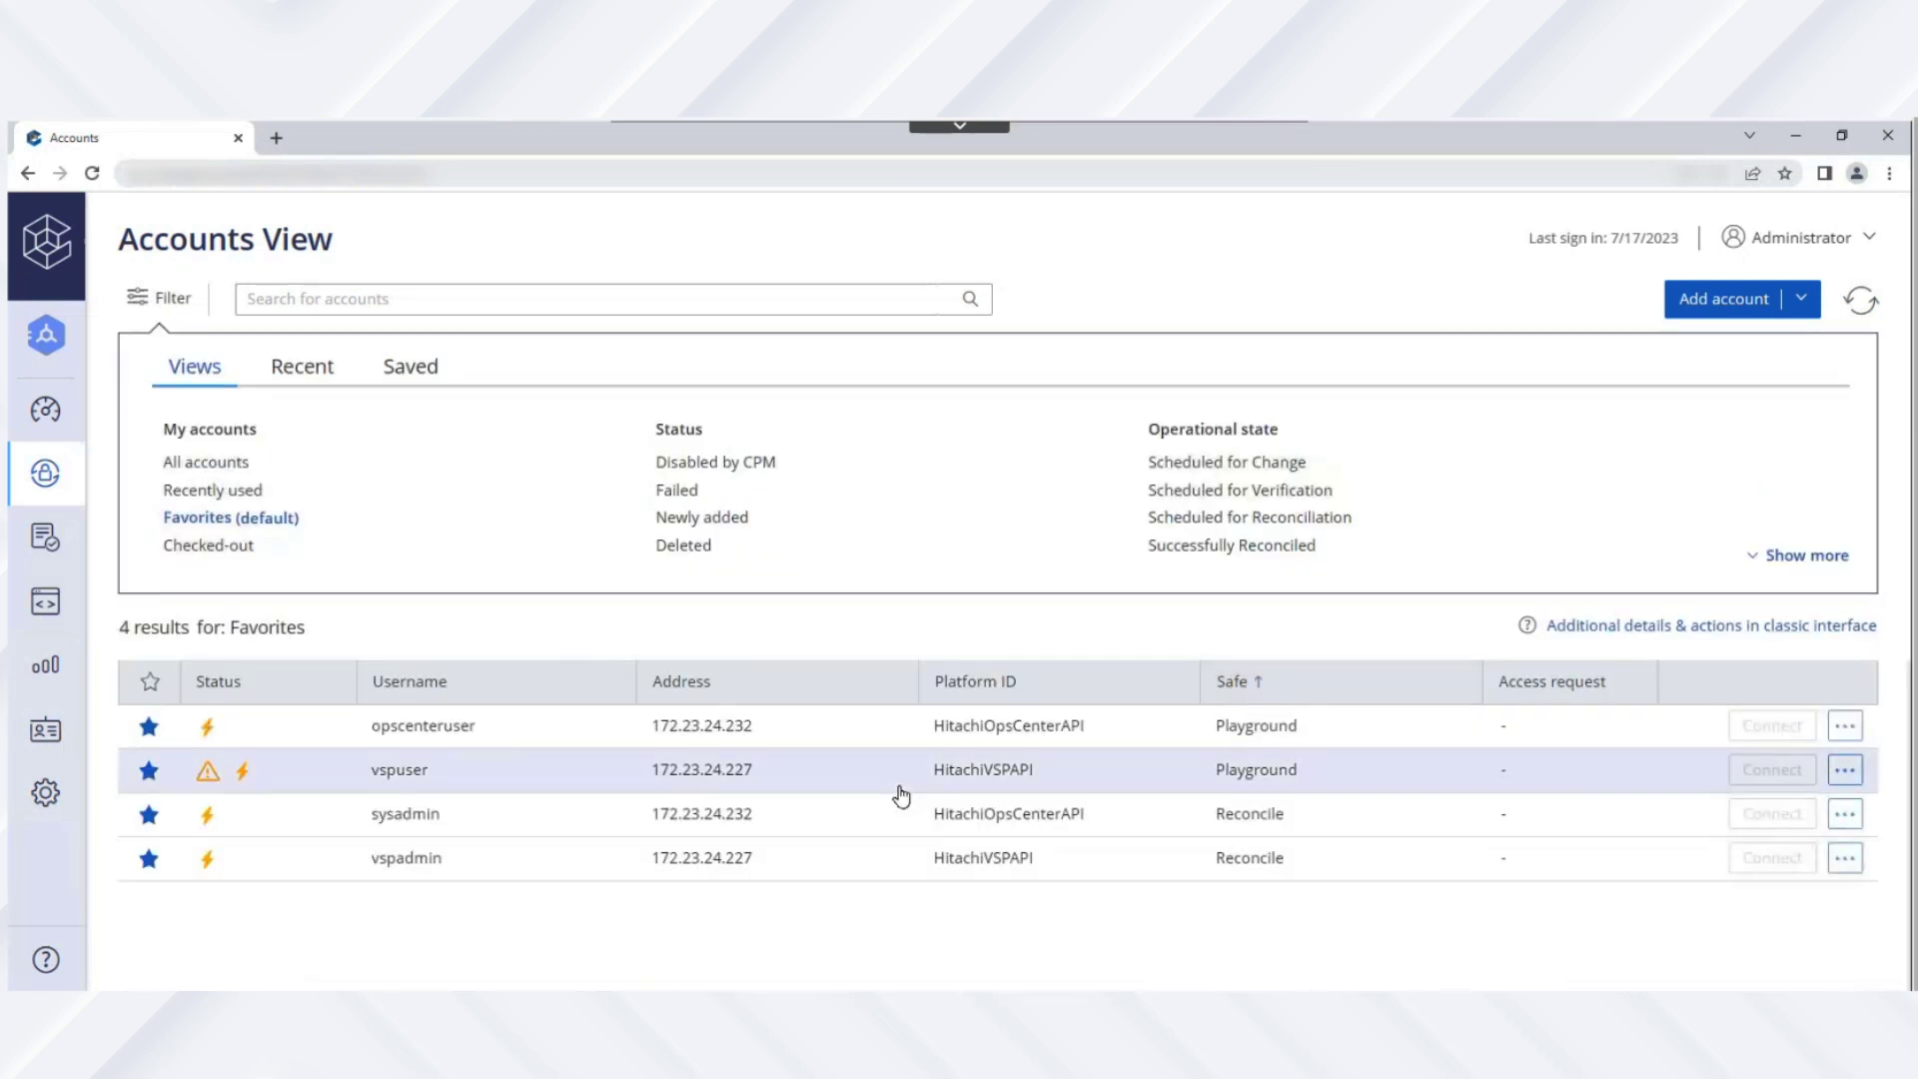
click(899, 804)
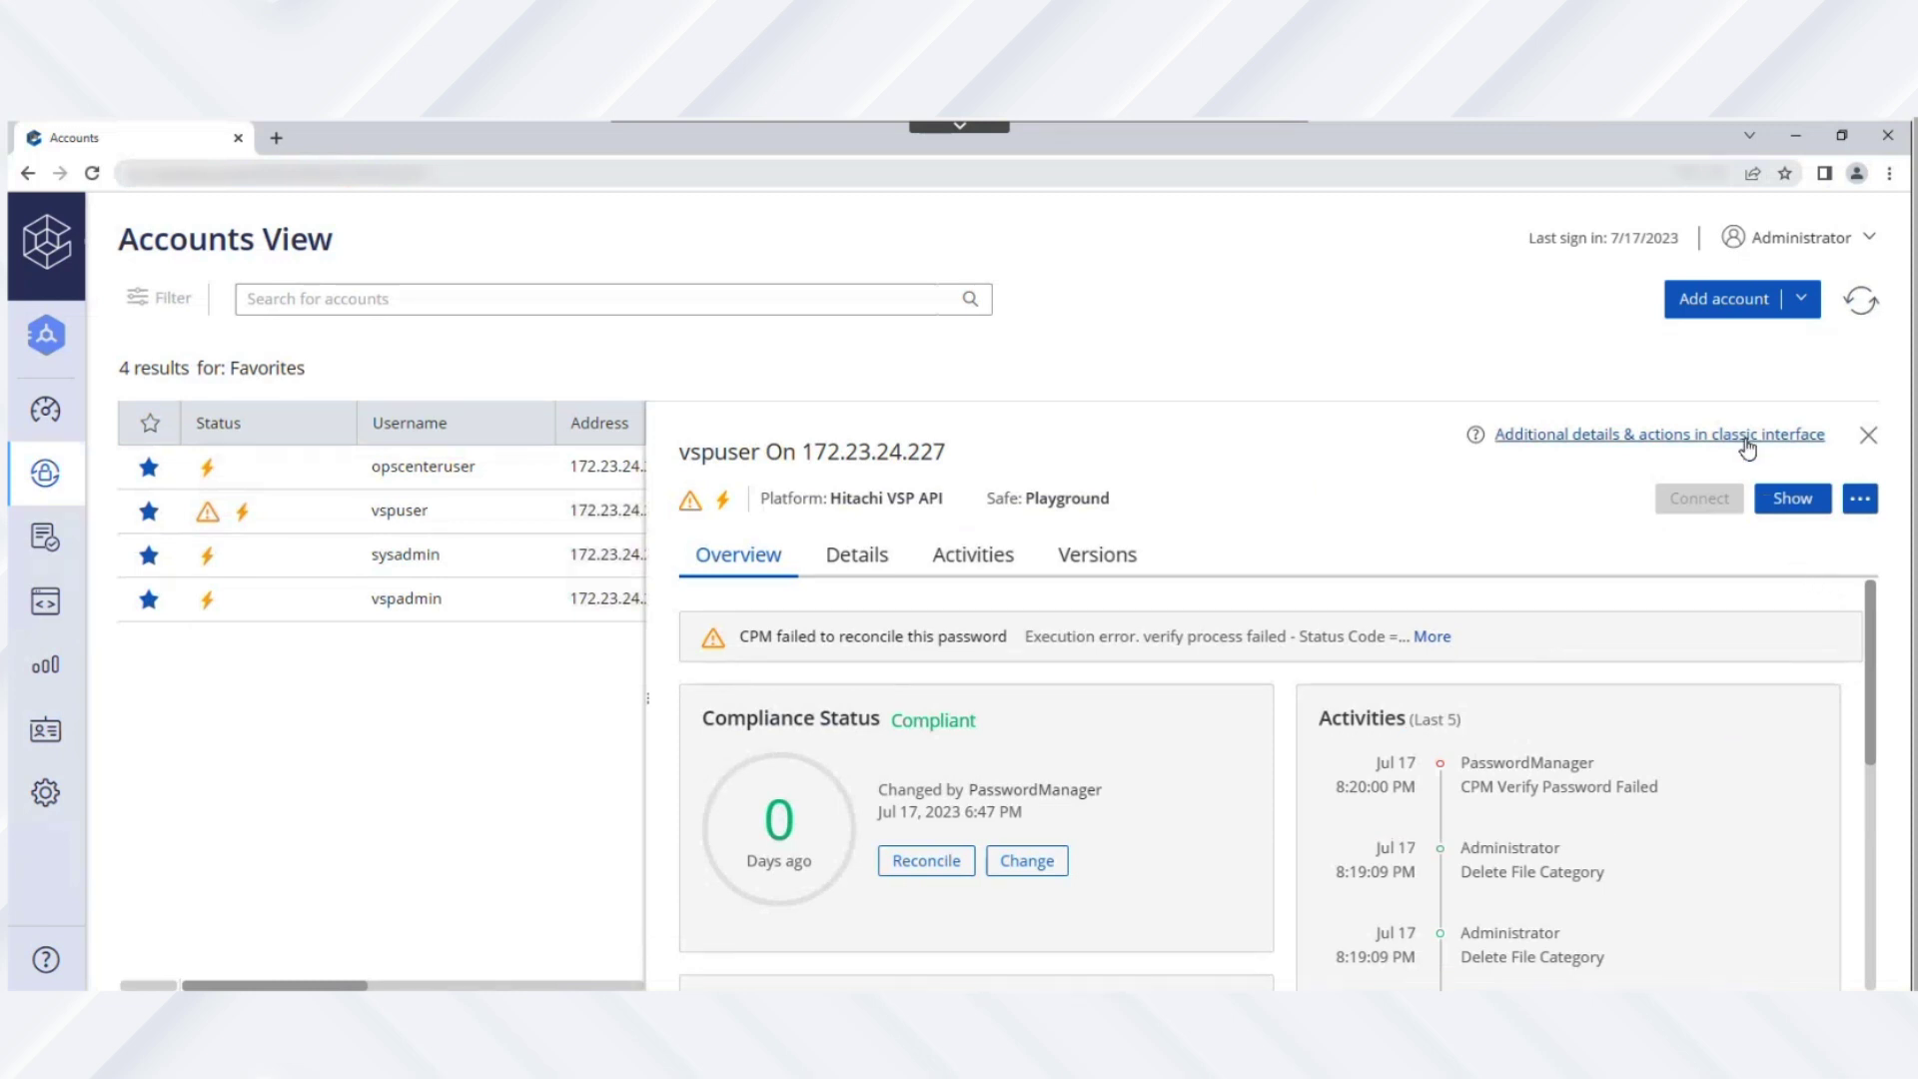
Review the failure's error details showing code 8102 and the password marked for reconciliation.
click(1433, 640)
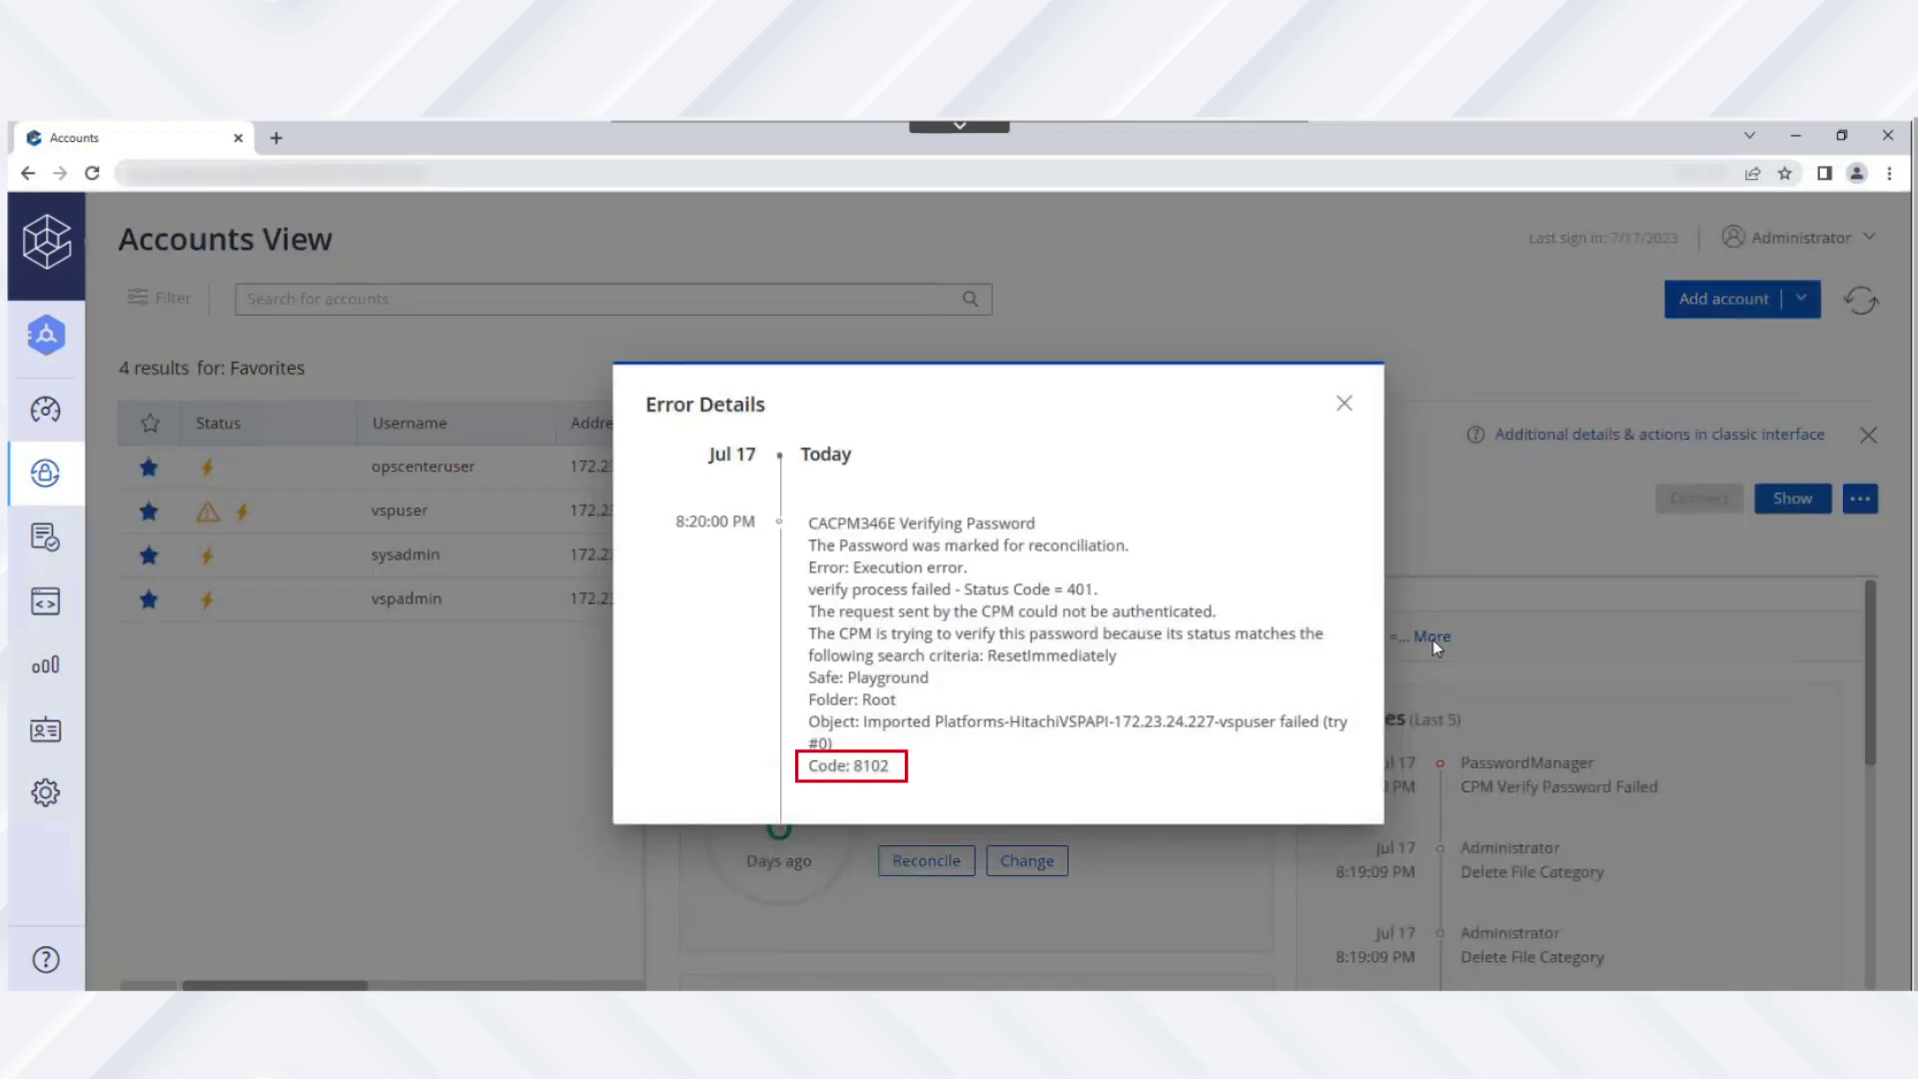
click(1345, 405)
click(604, 770)
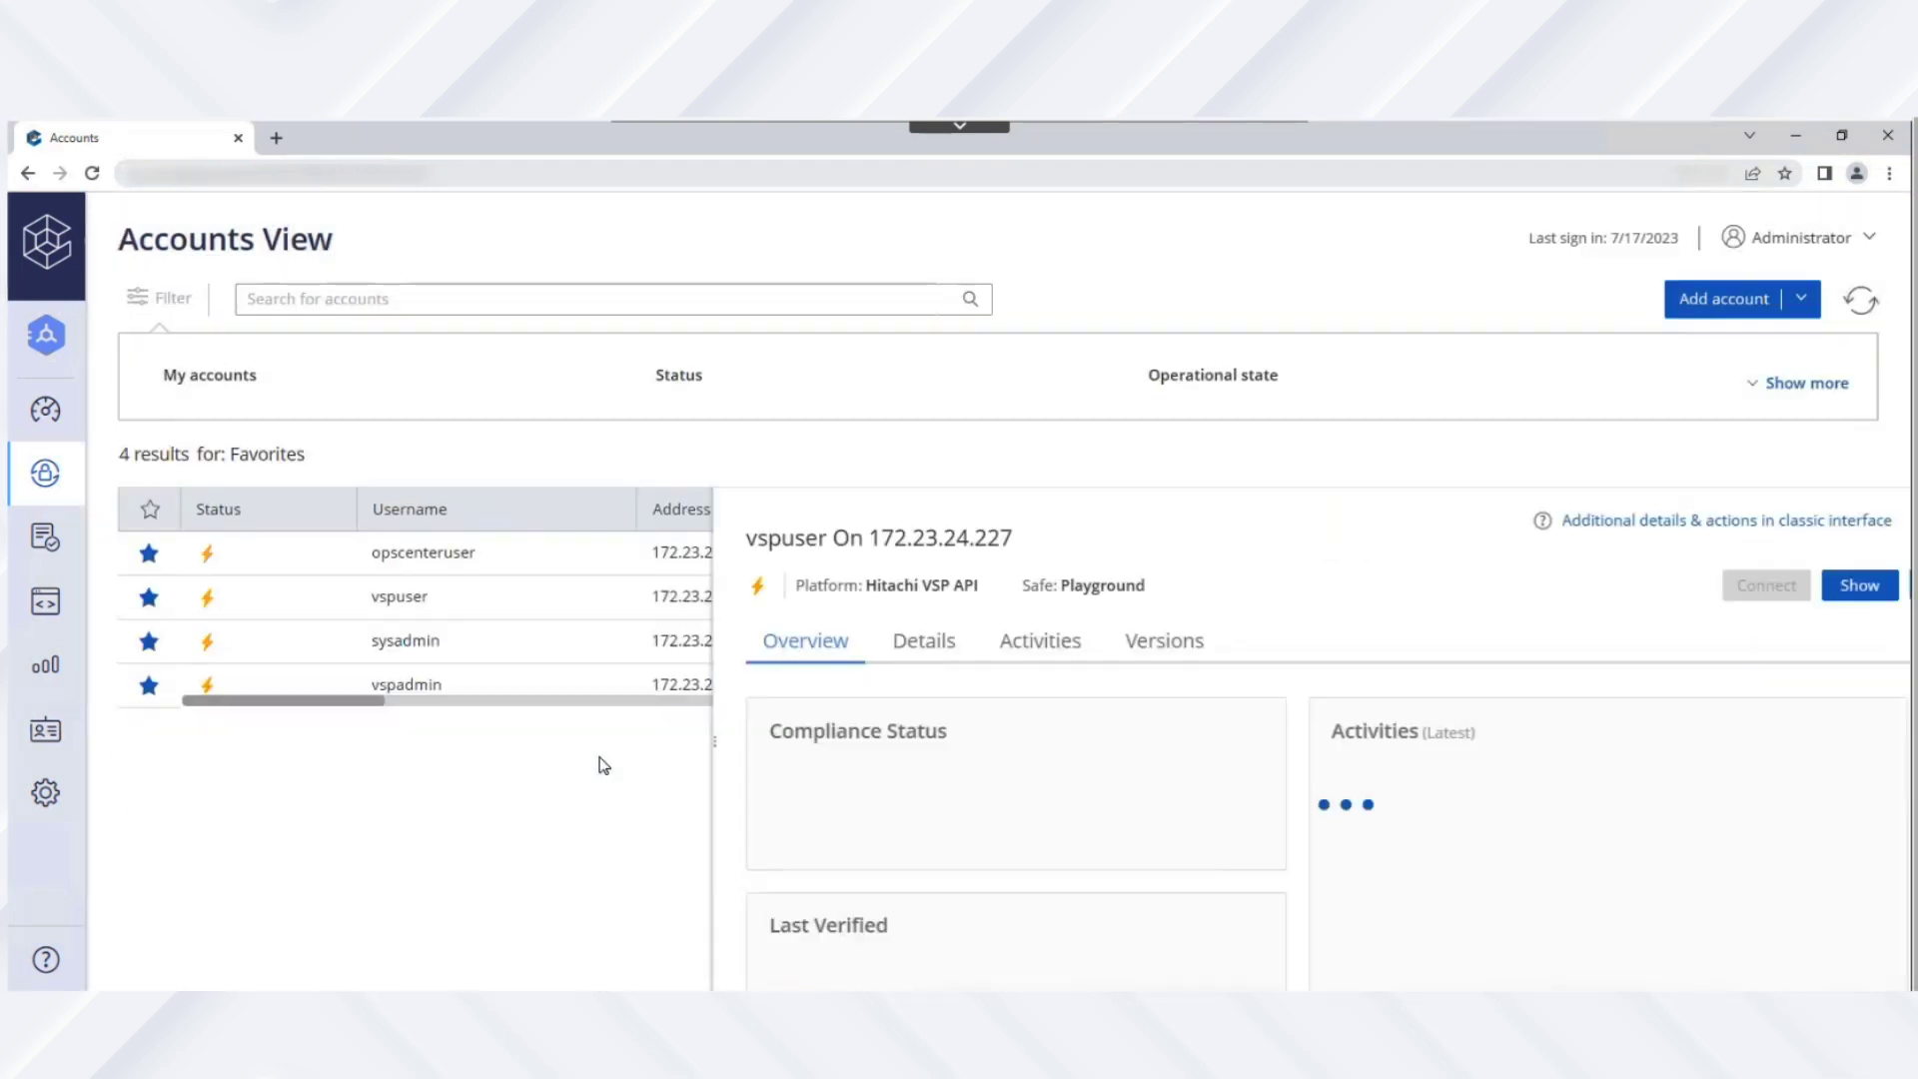
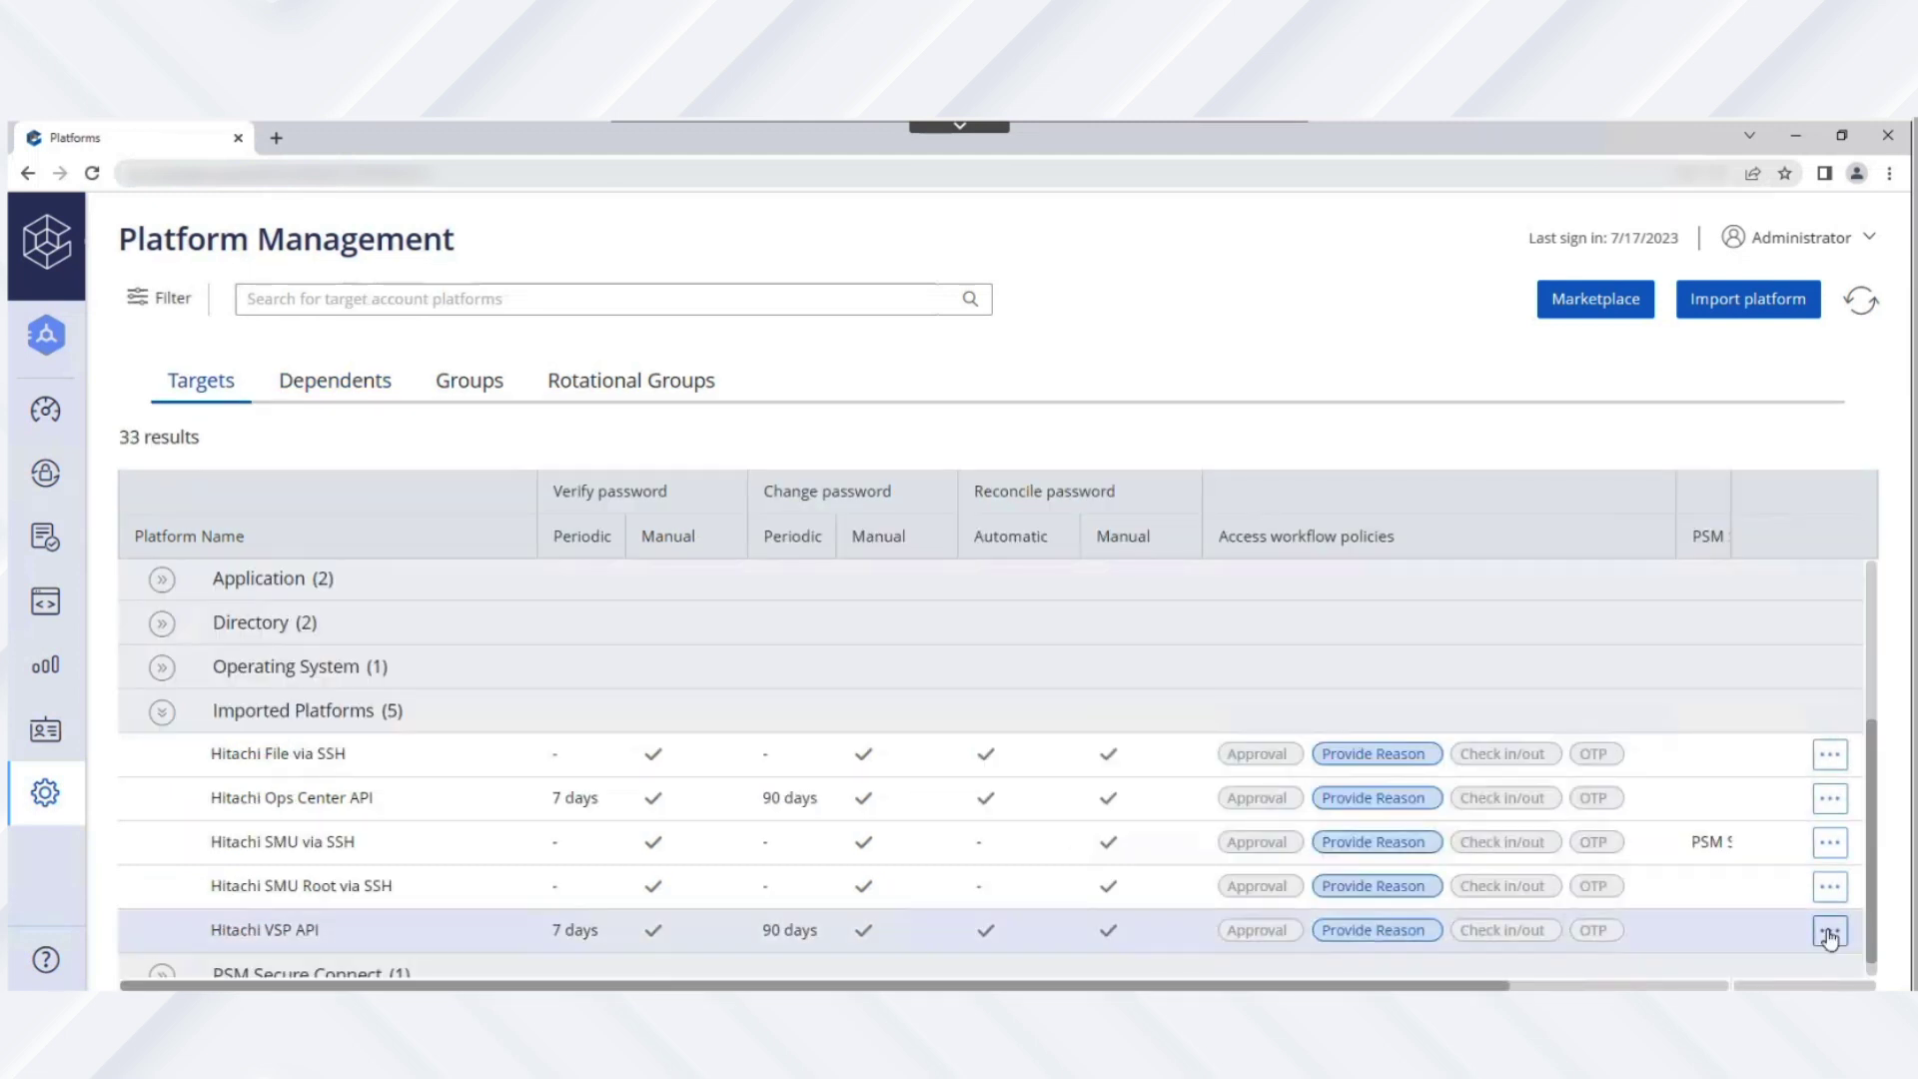
Edit the Hitachi VSP API platform and add a Usages section under UI & Workflows.
click(1829, 930)
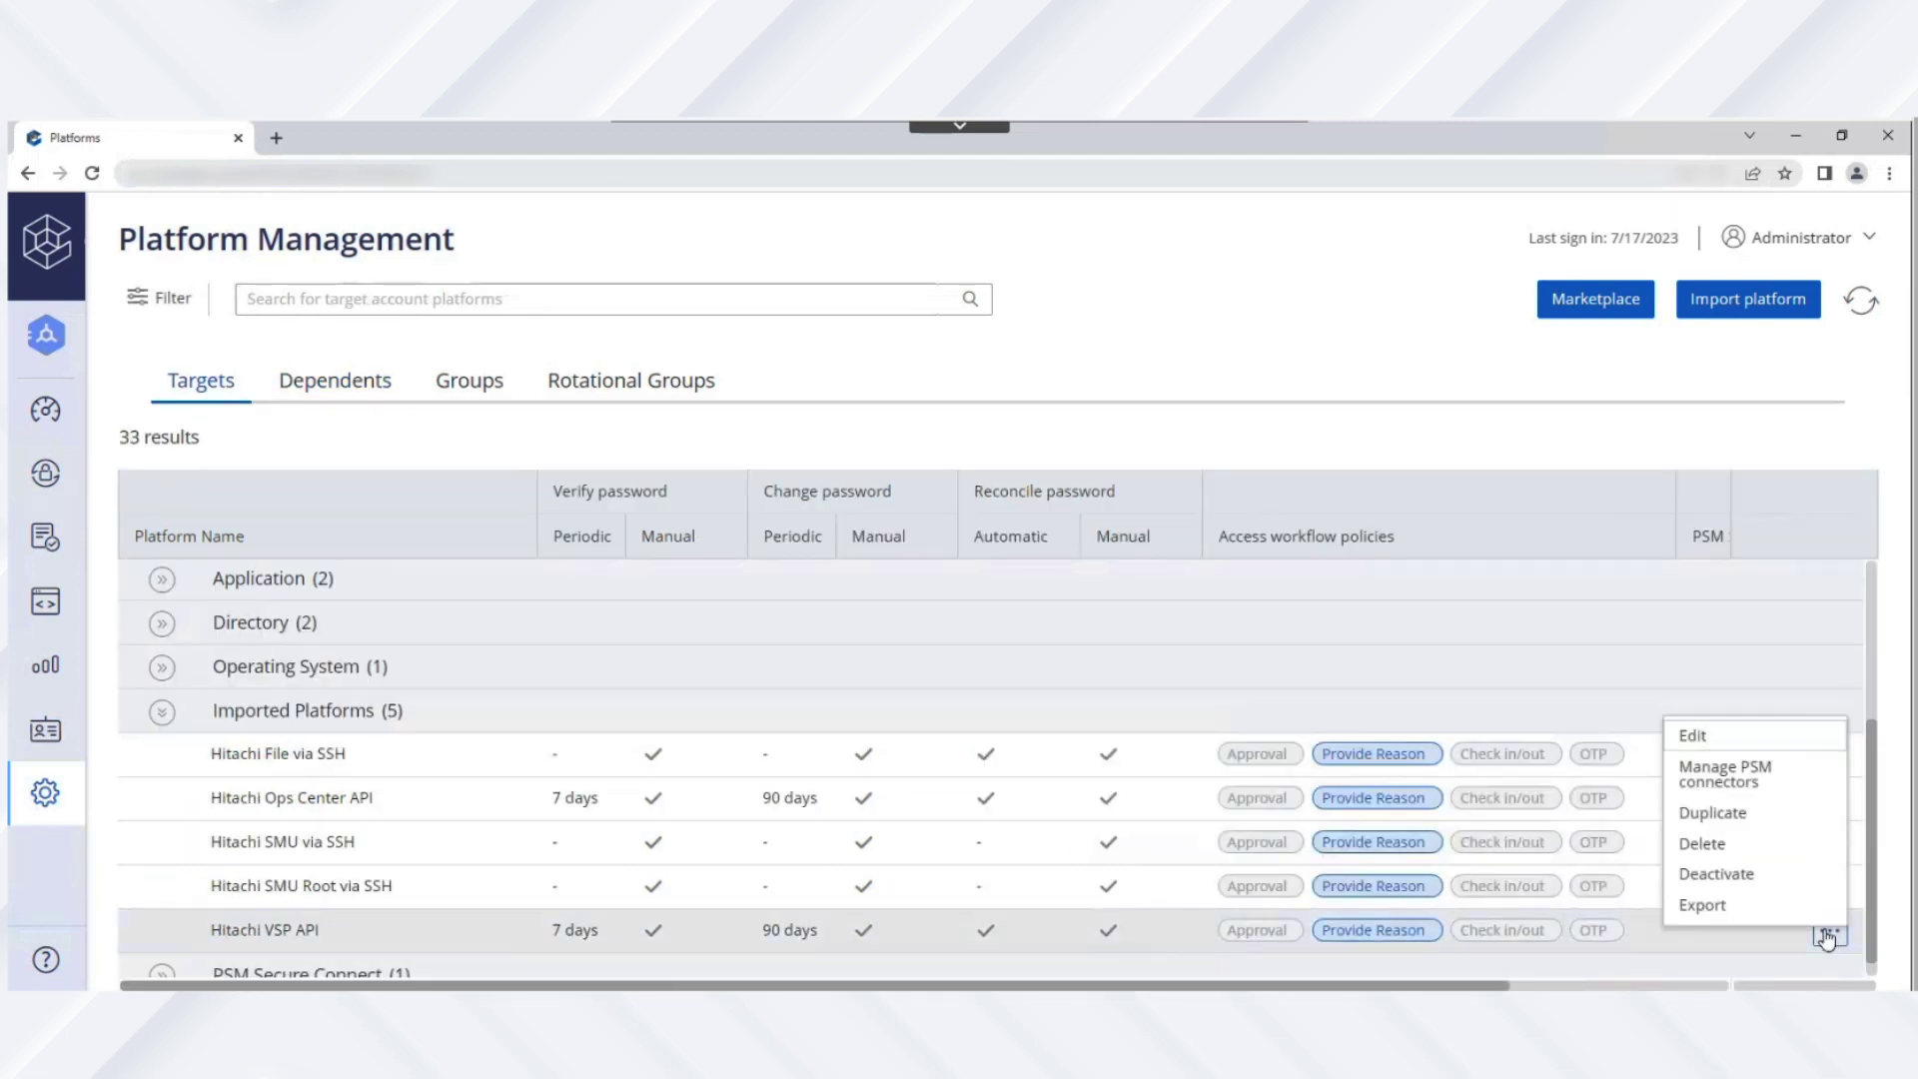
click(1700, 737)
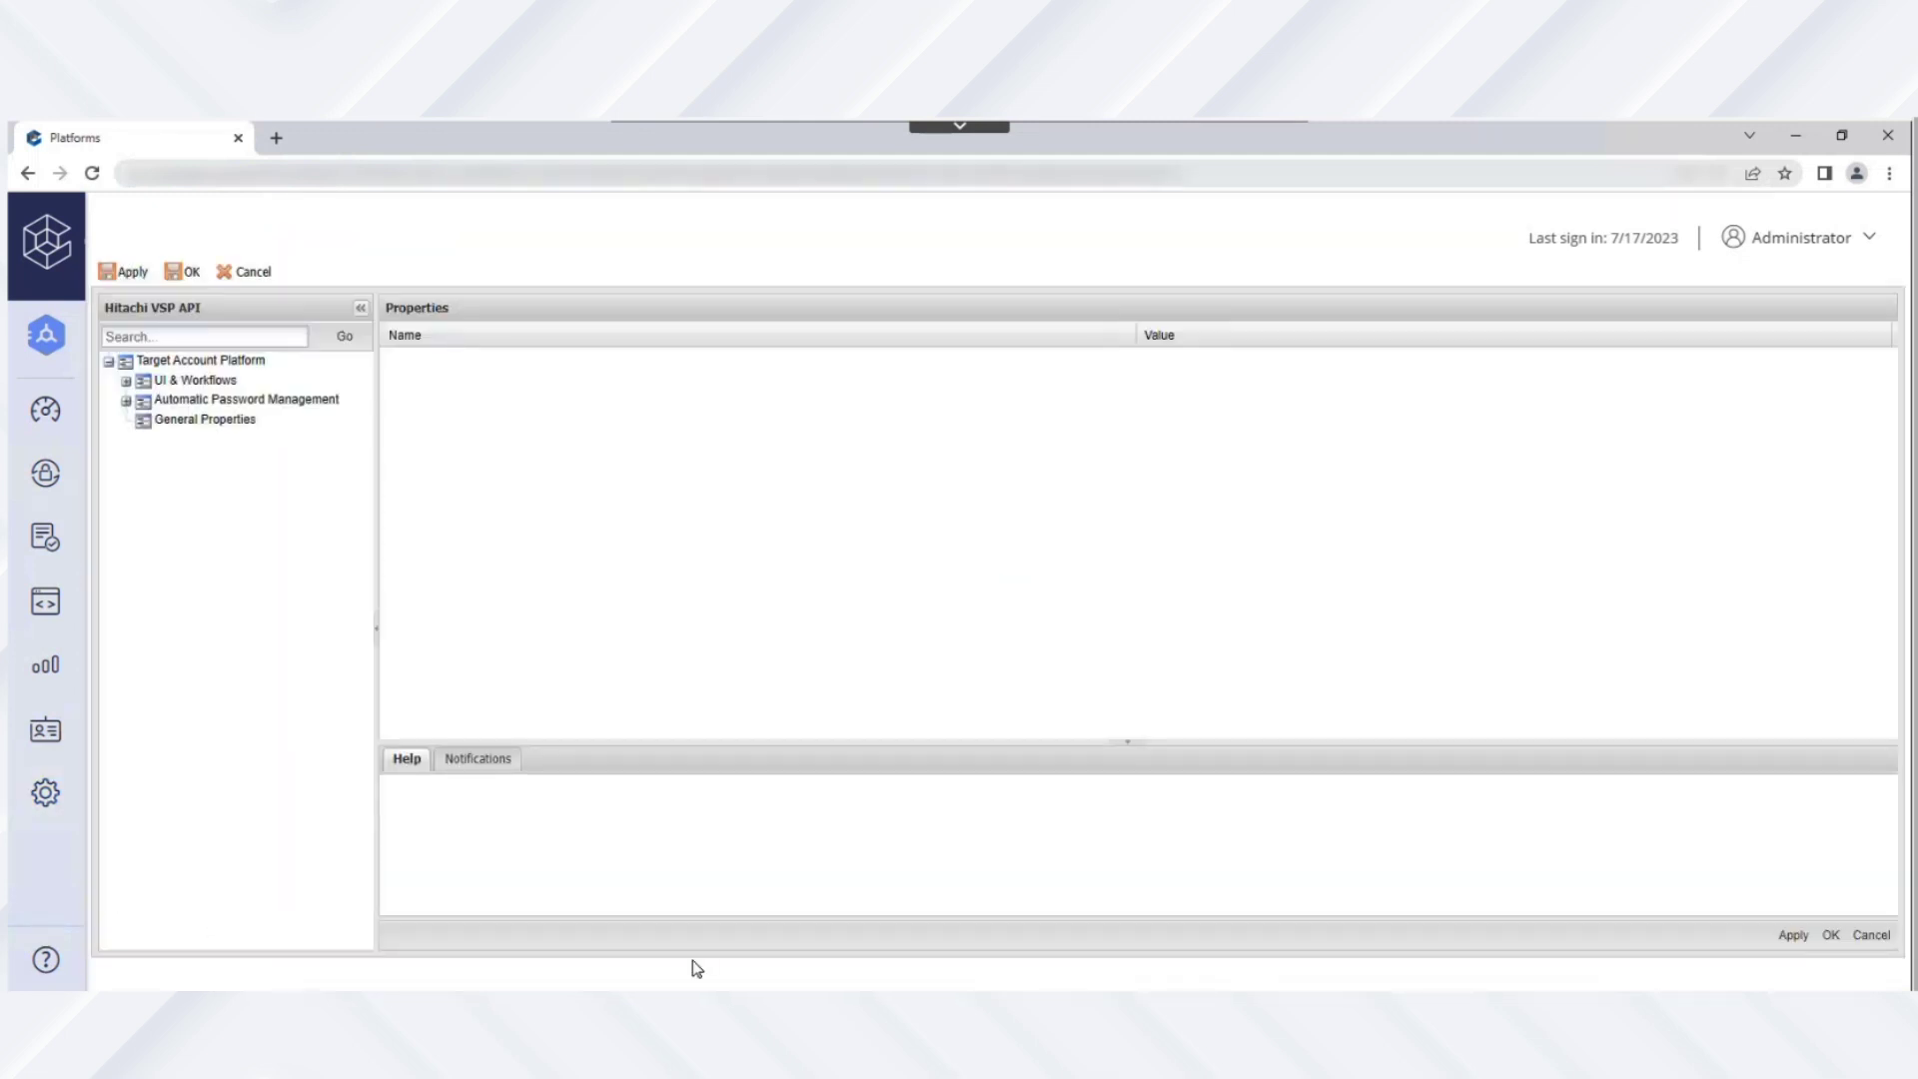
click(126, 381)
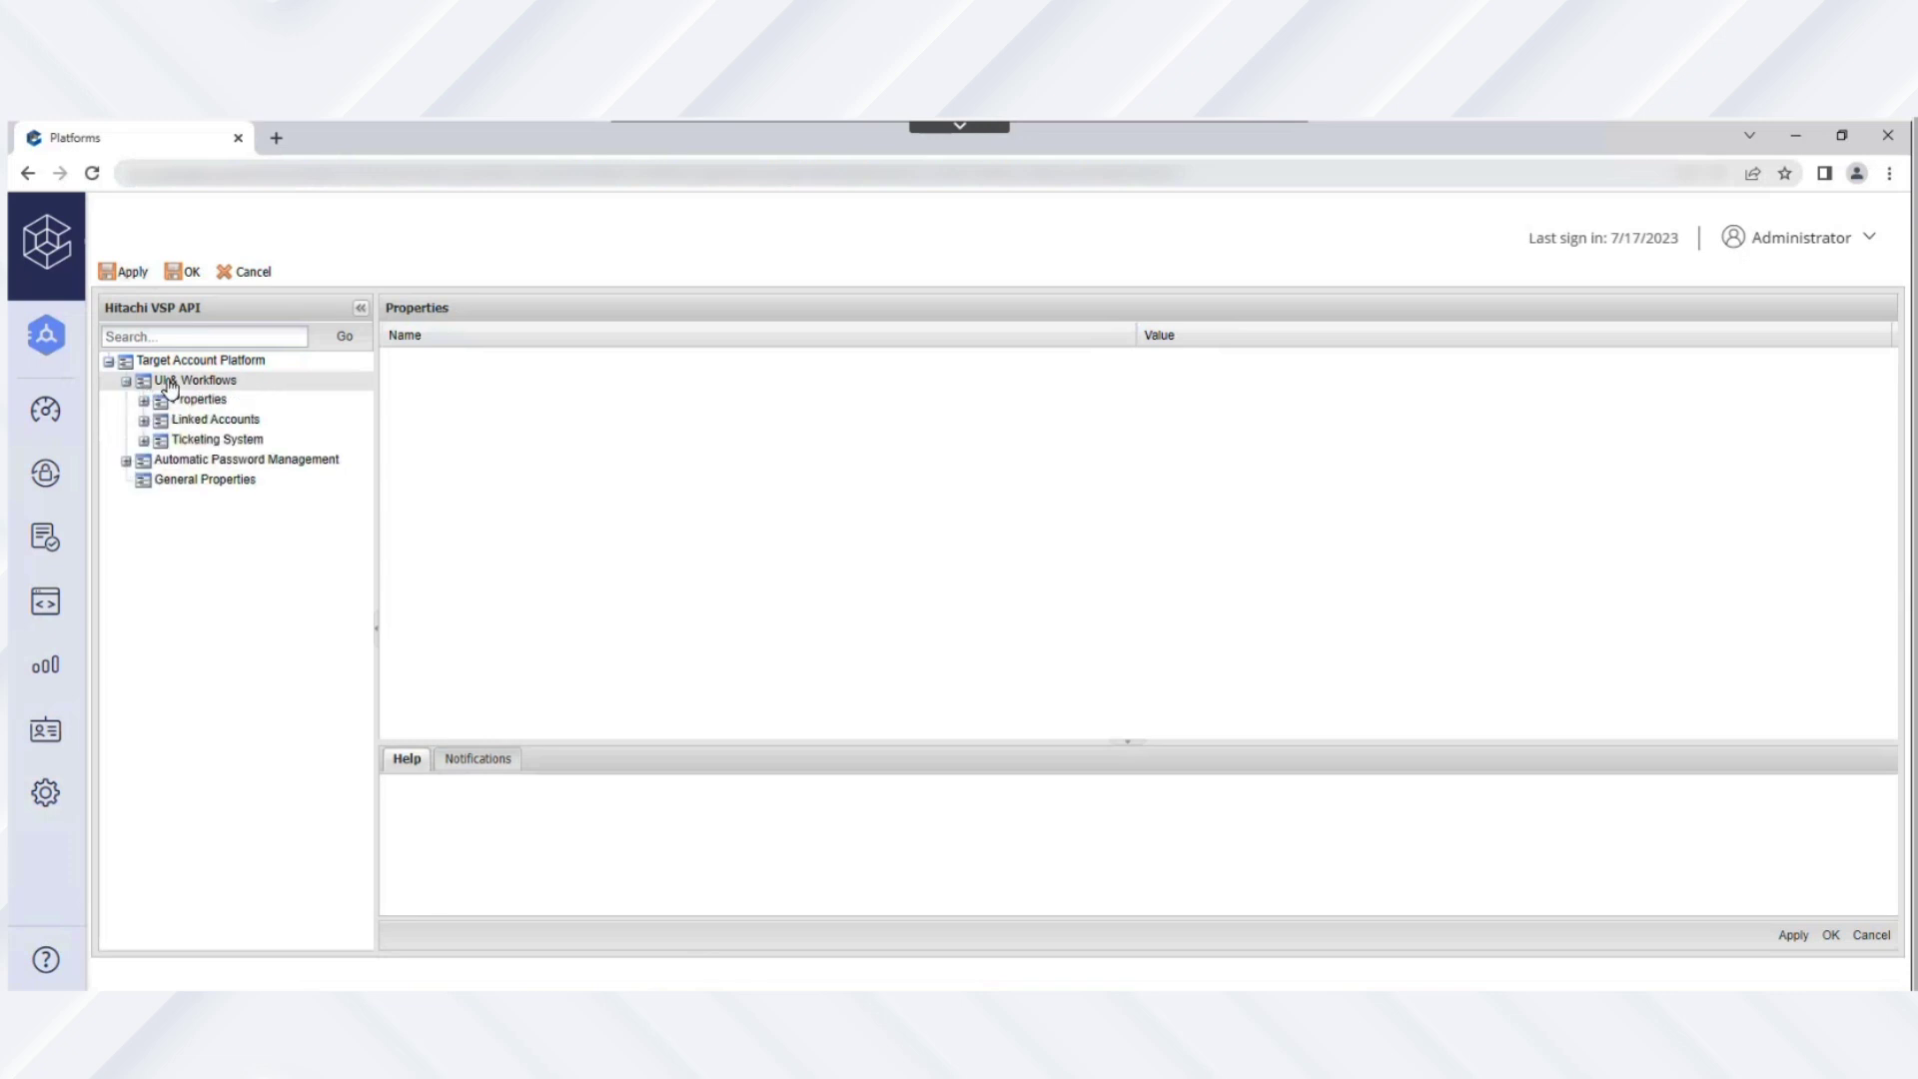
click(172, 383)
right_click(172, 384)
click(210, 446)
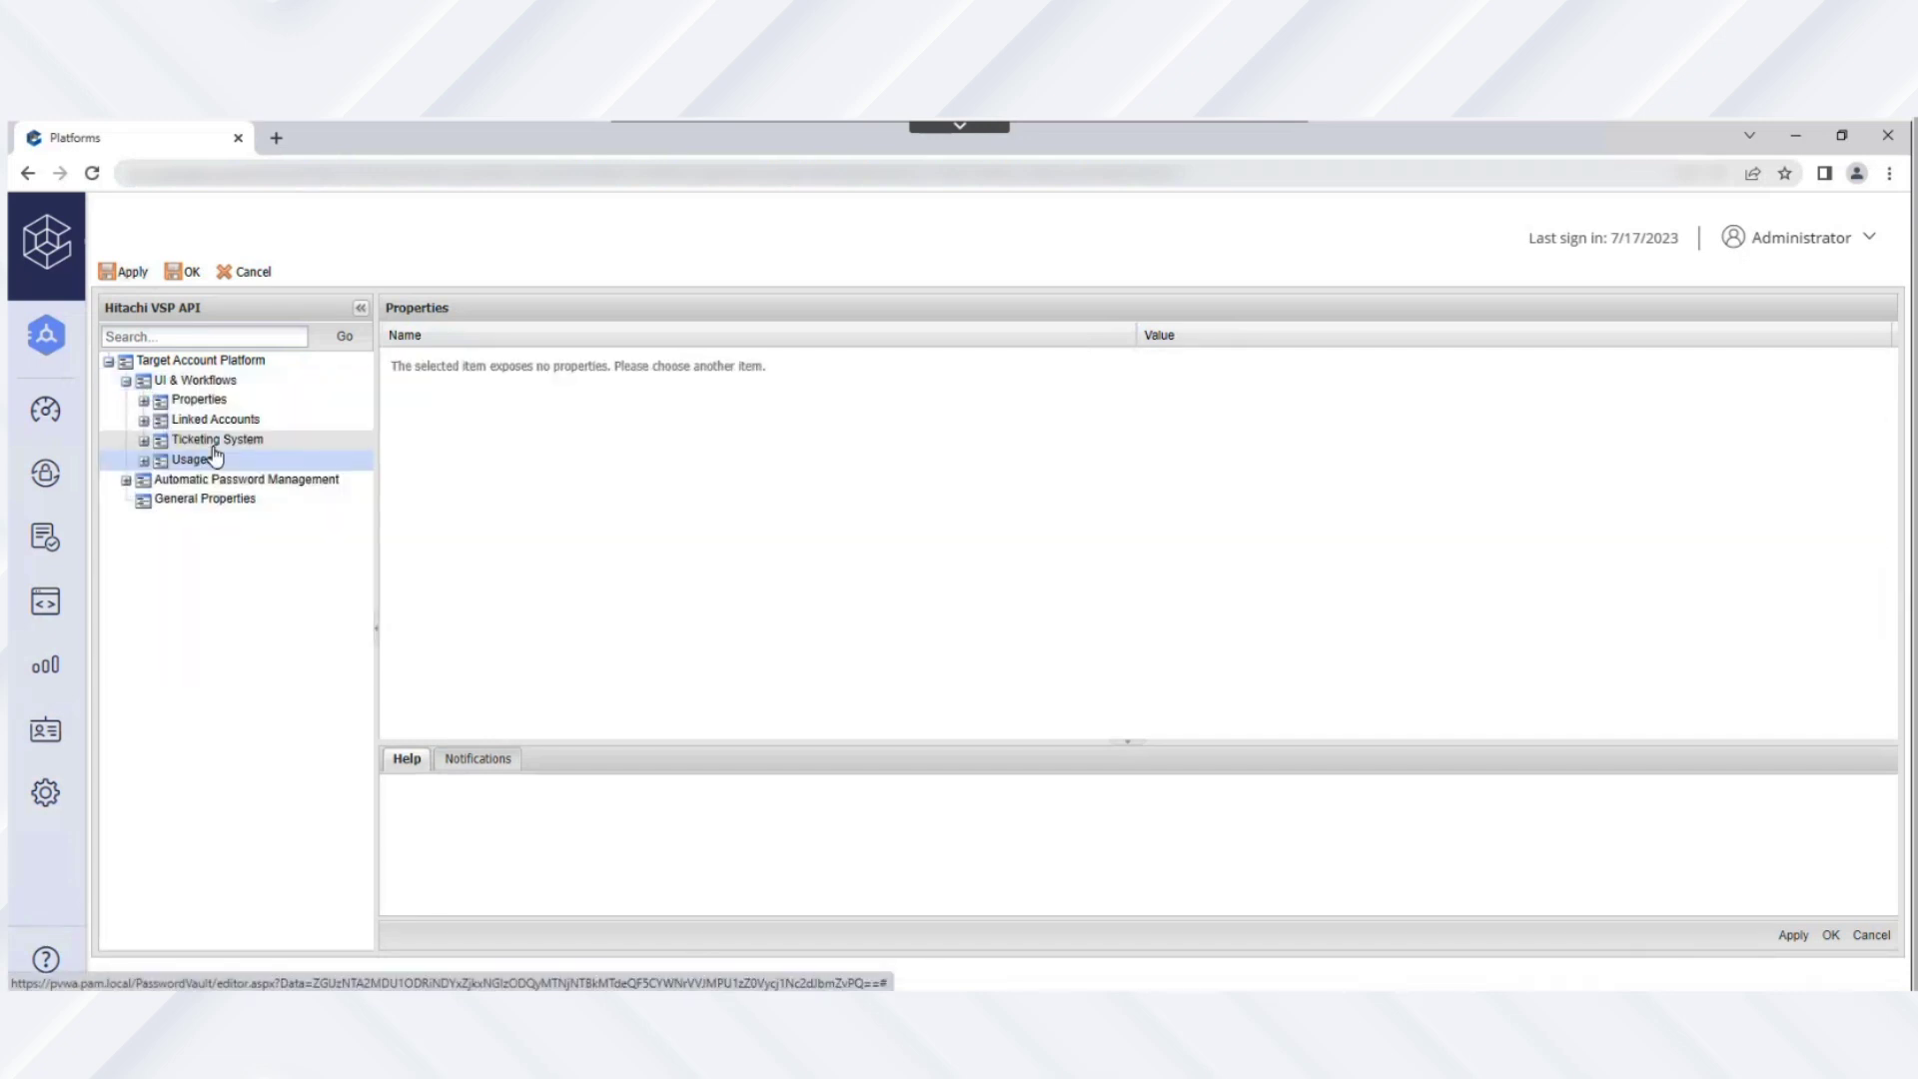
Add a usage named ExtOpsCenterLink under Usages.
right_click(203, 466)
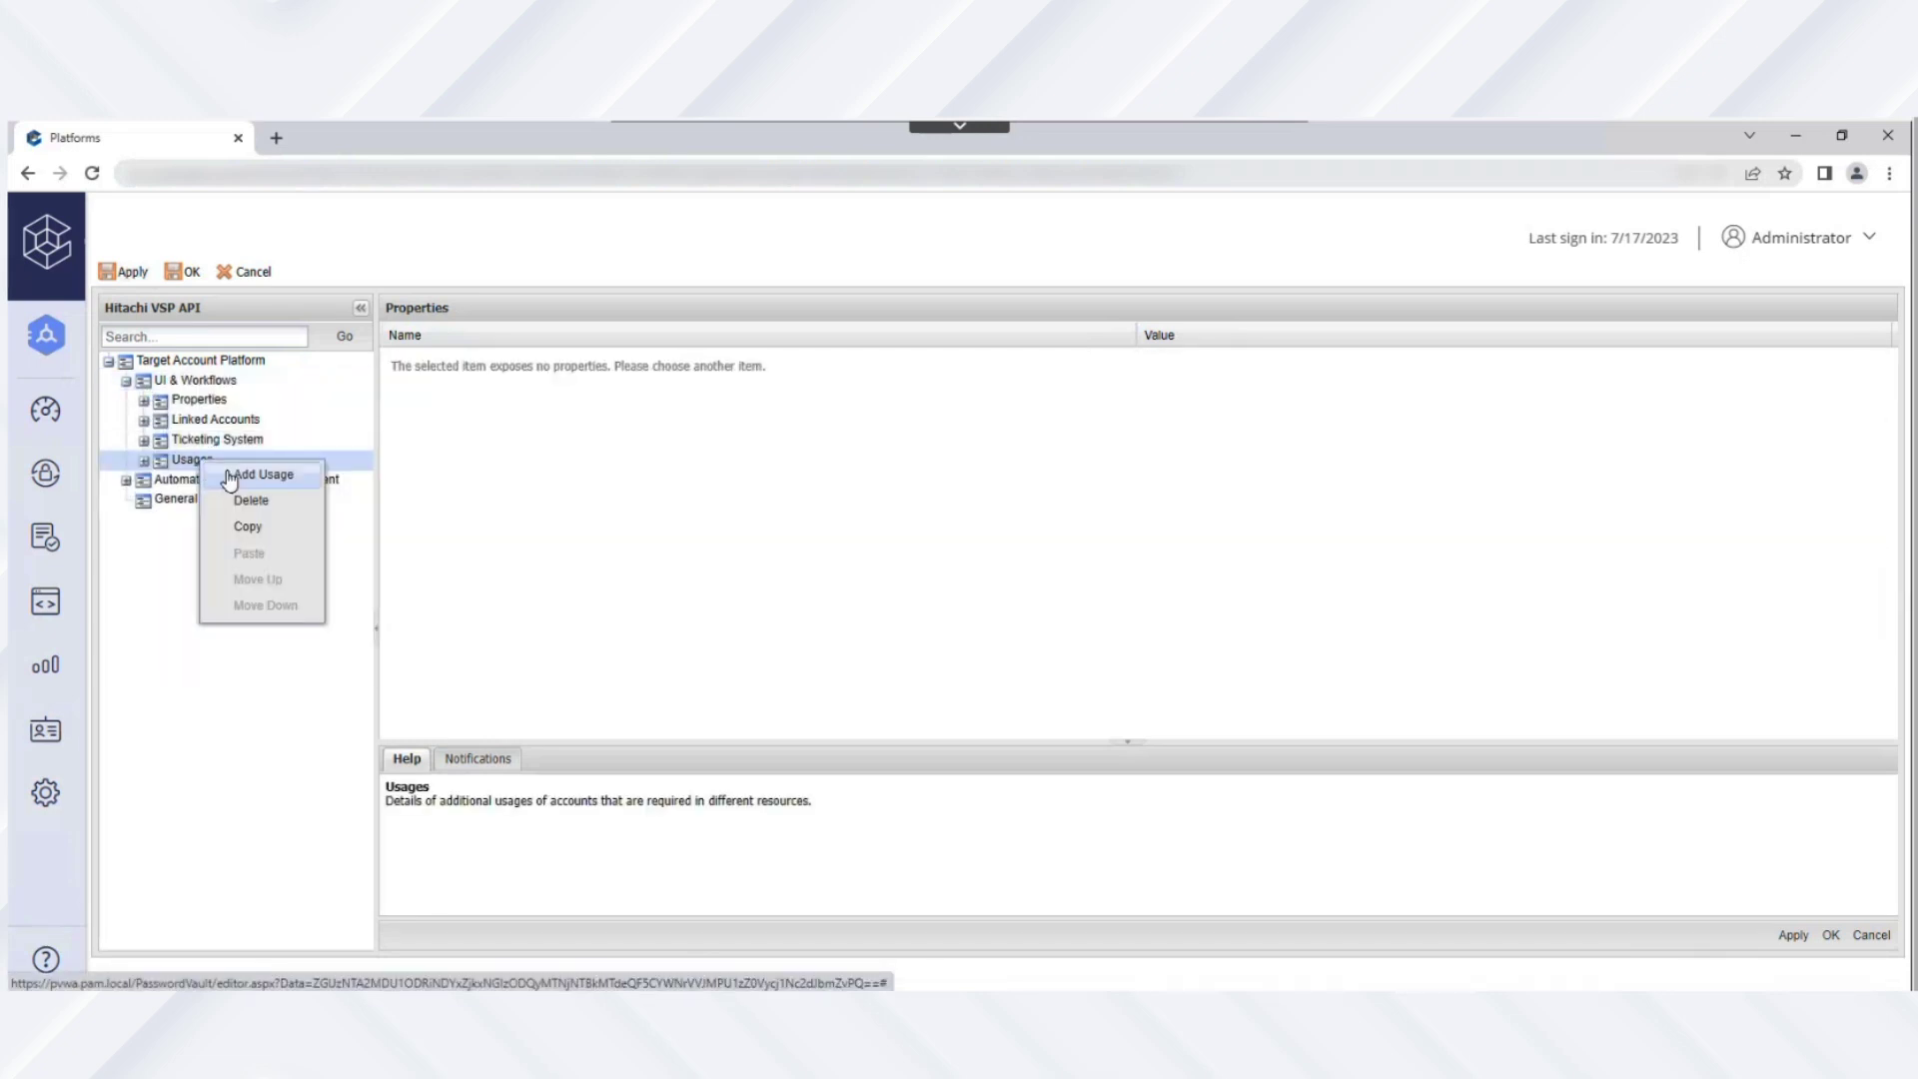
click(229, 475)
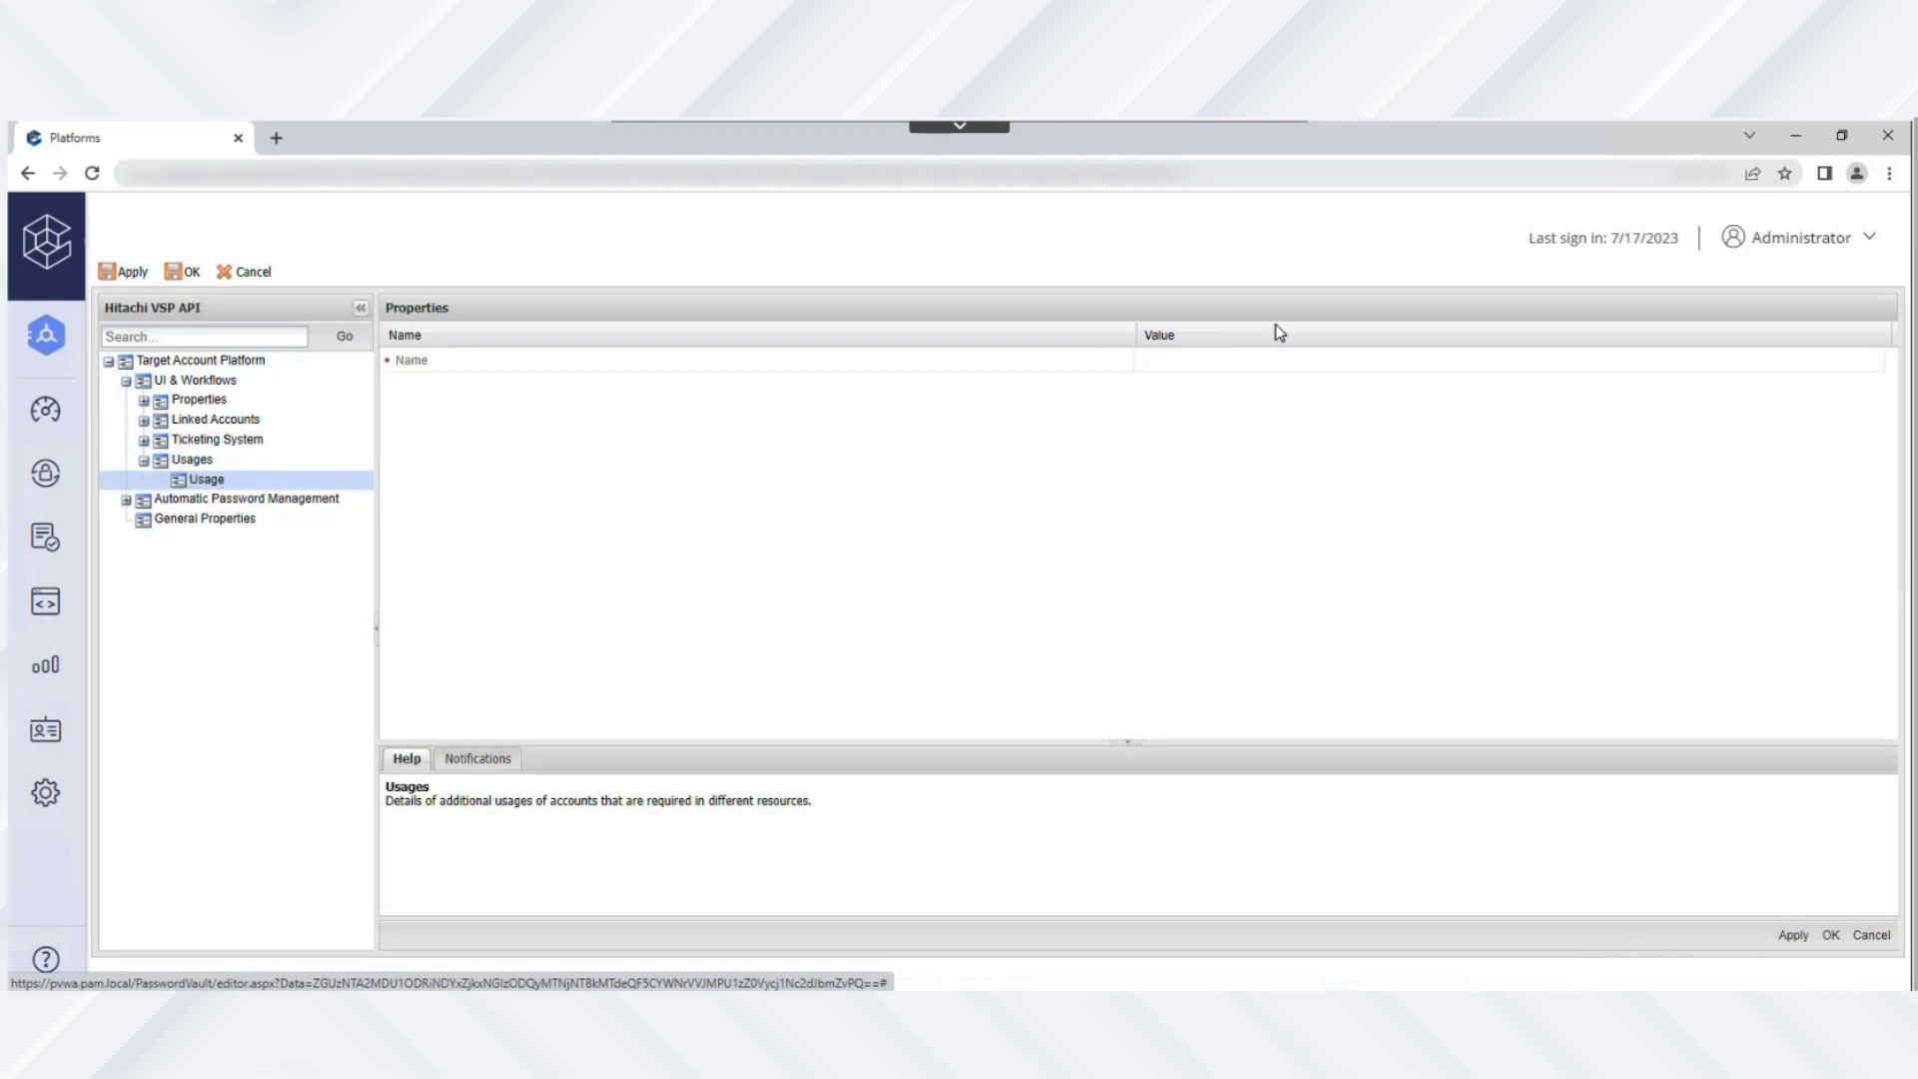
click(1256, 361)
text(ExtOpsCenter)
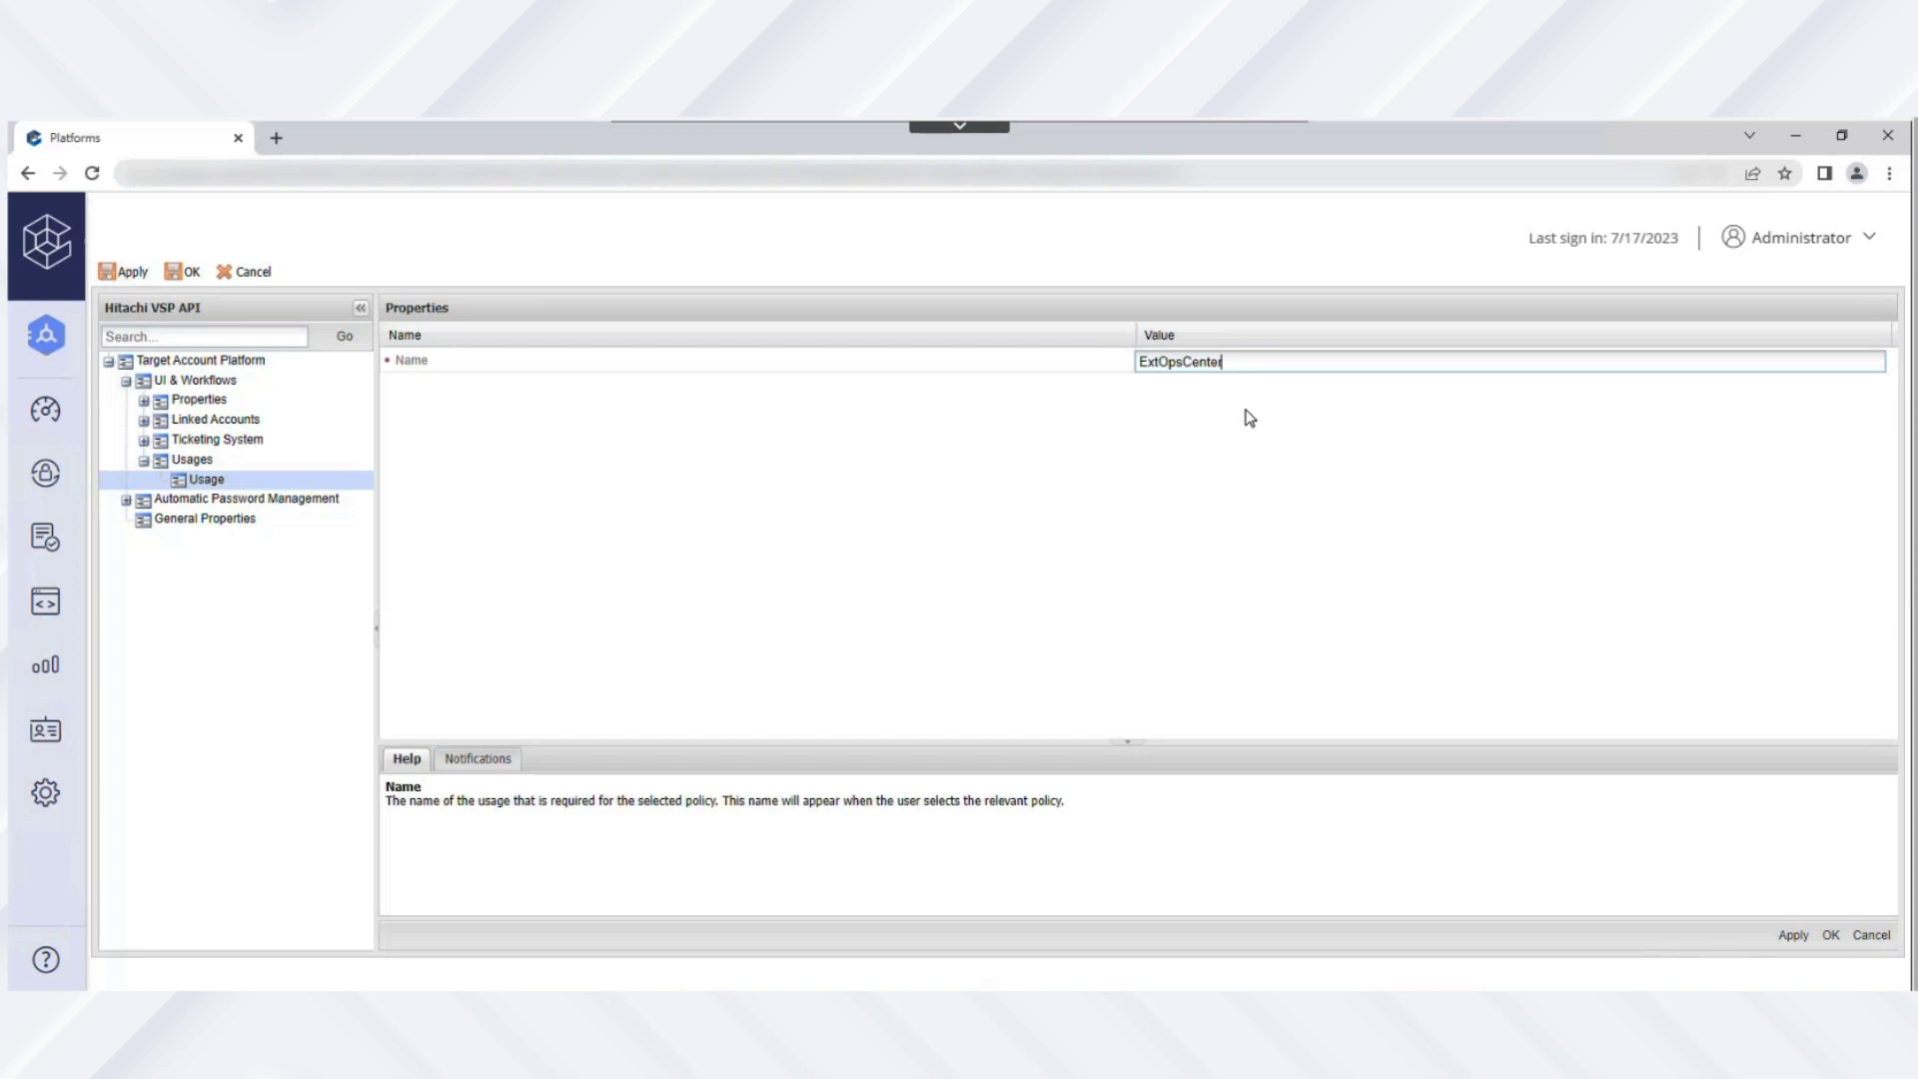
text(Link)
Add a second usage named NewOpsCenterLink and apply the platform changes.
right_click(195, 460)
click(255, 475)
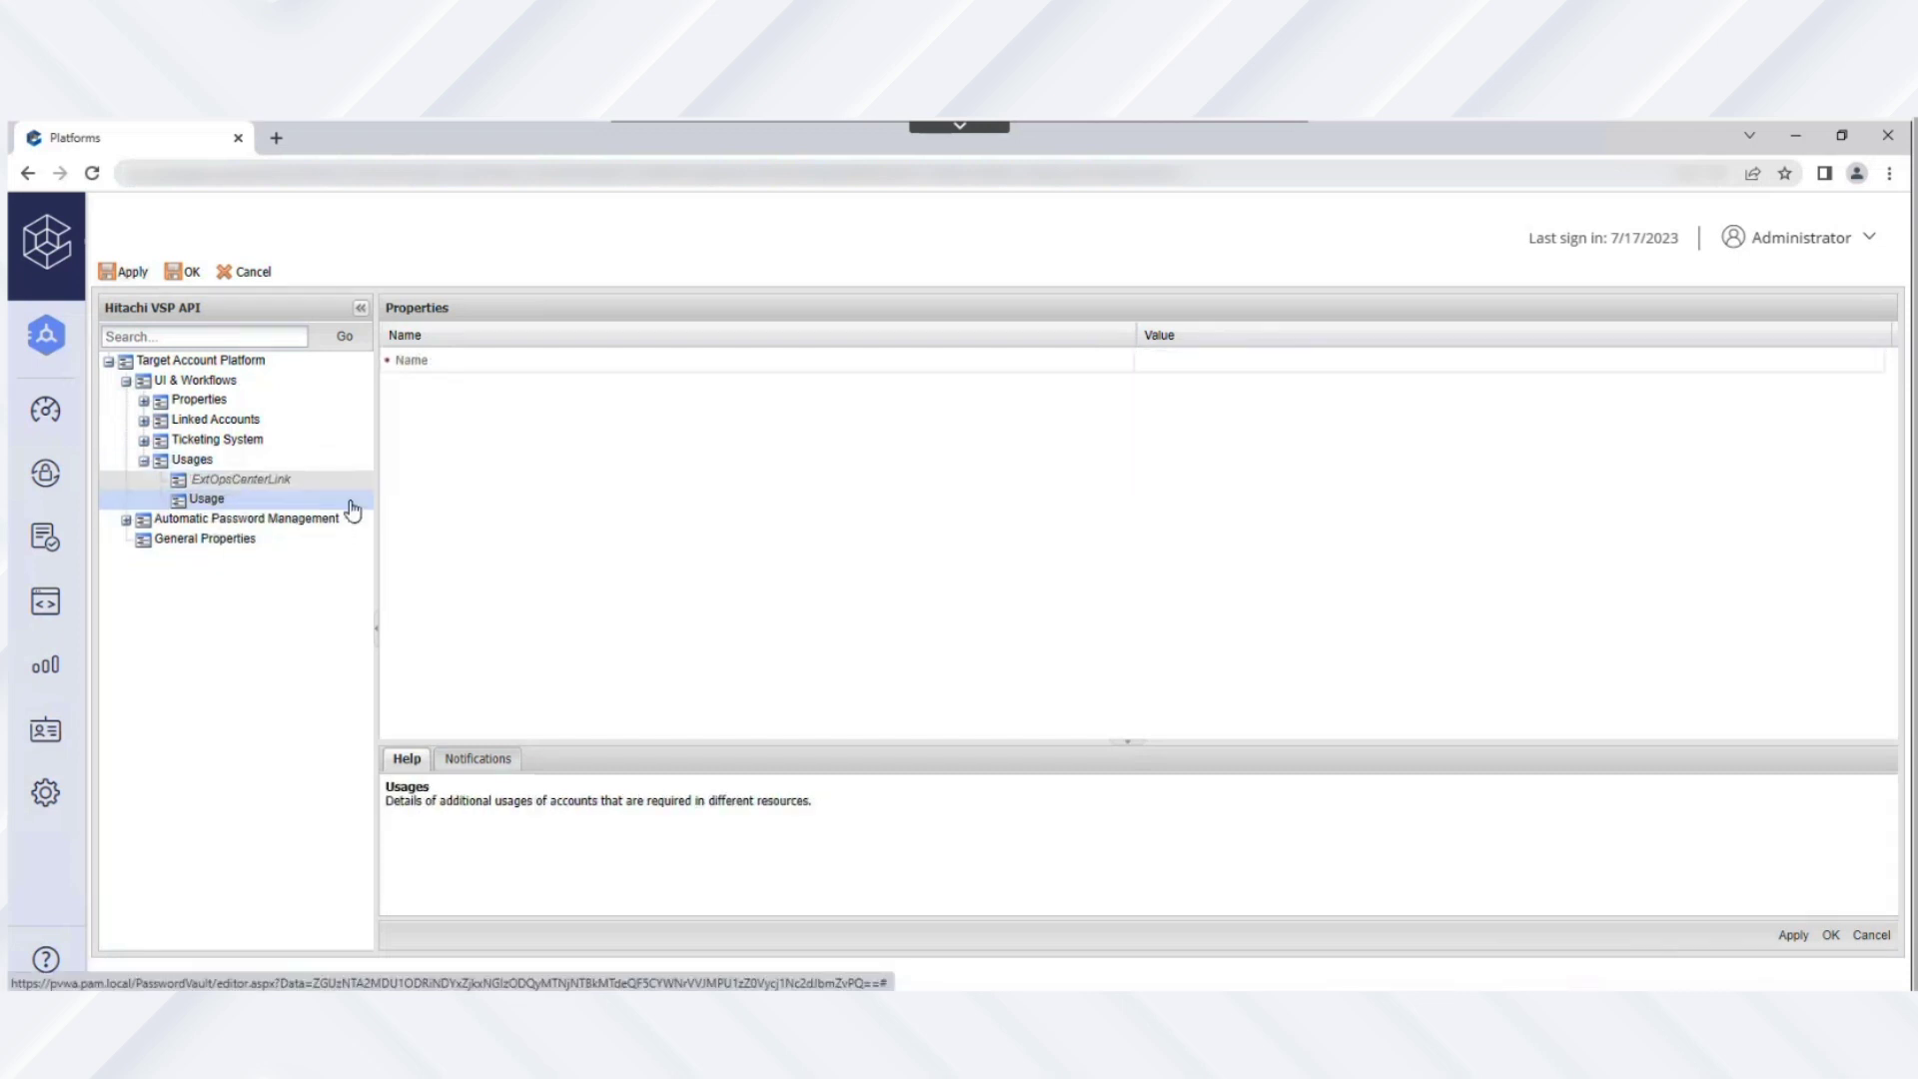
click(1213, 369)
text(NewOps)
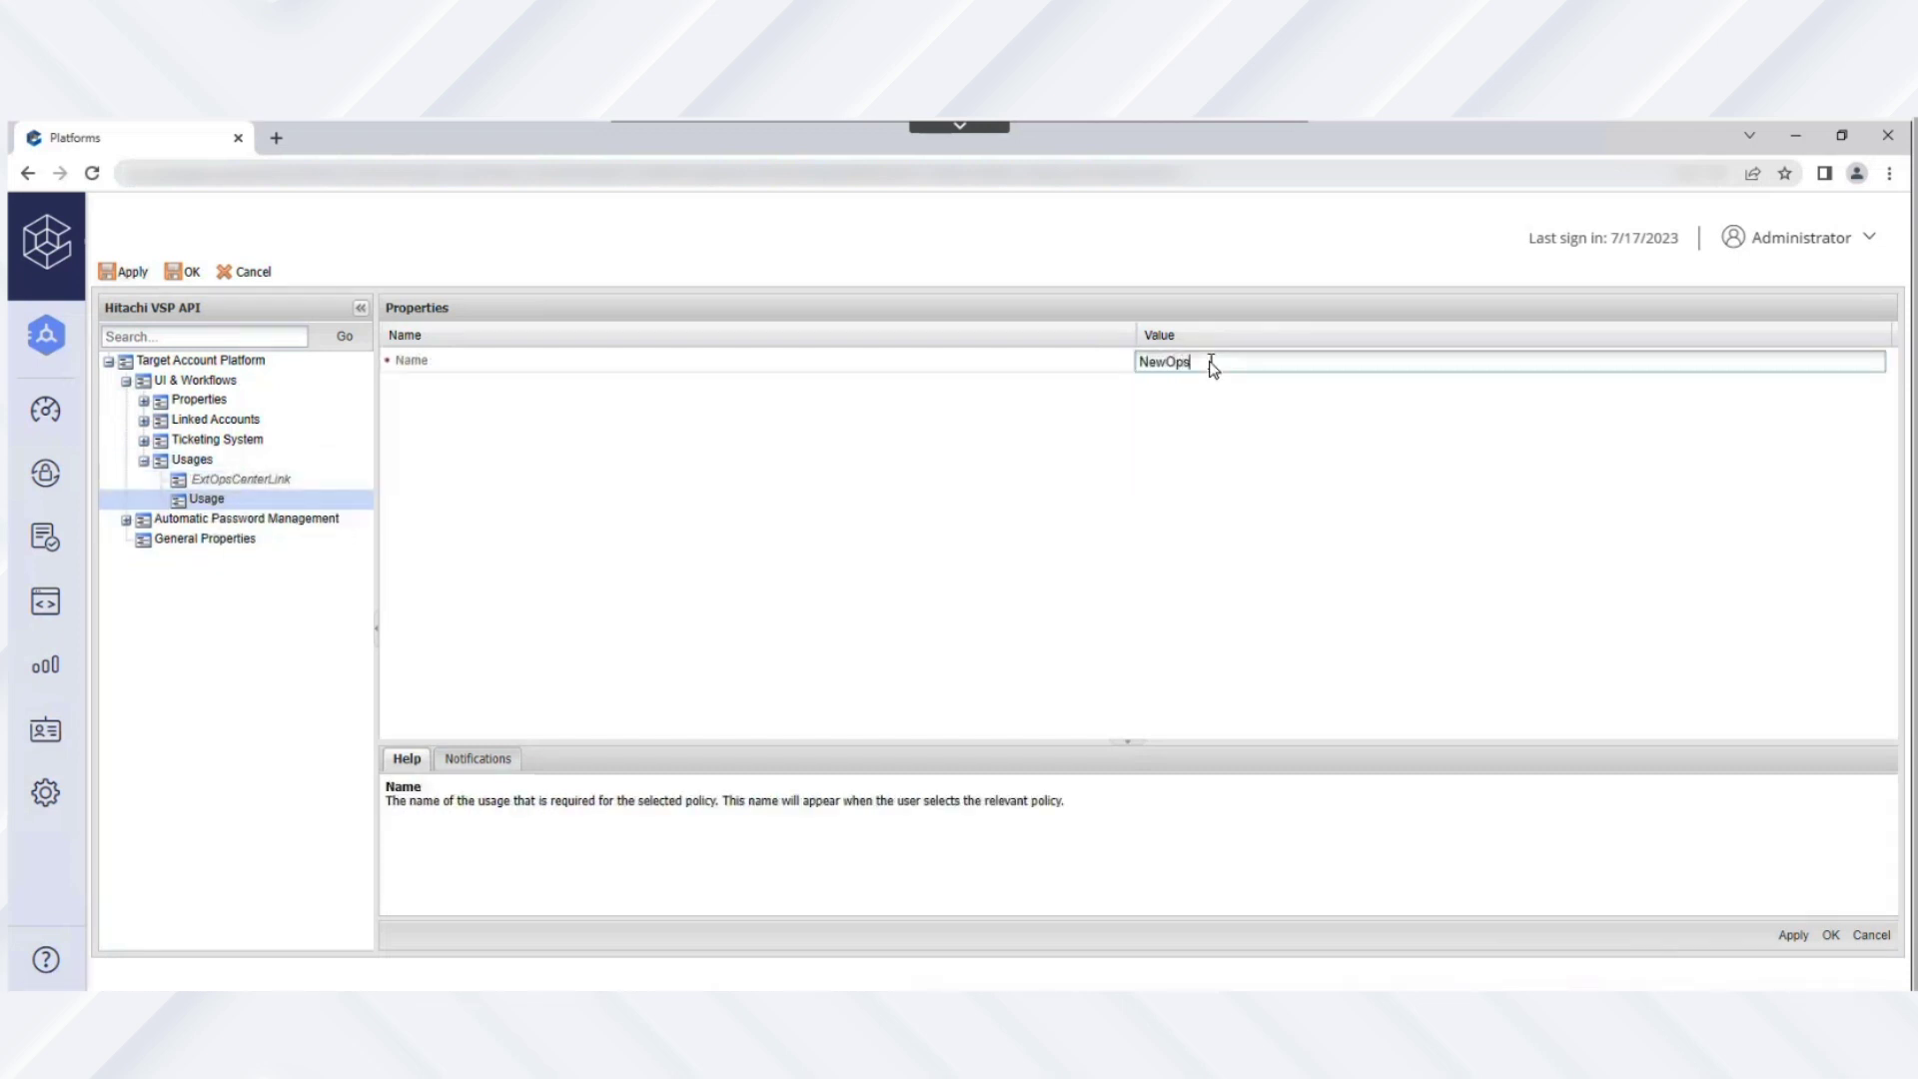
text(CenterLink)
click(1238, 420)
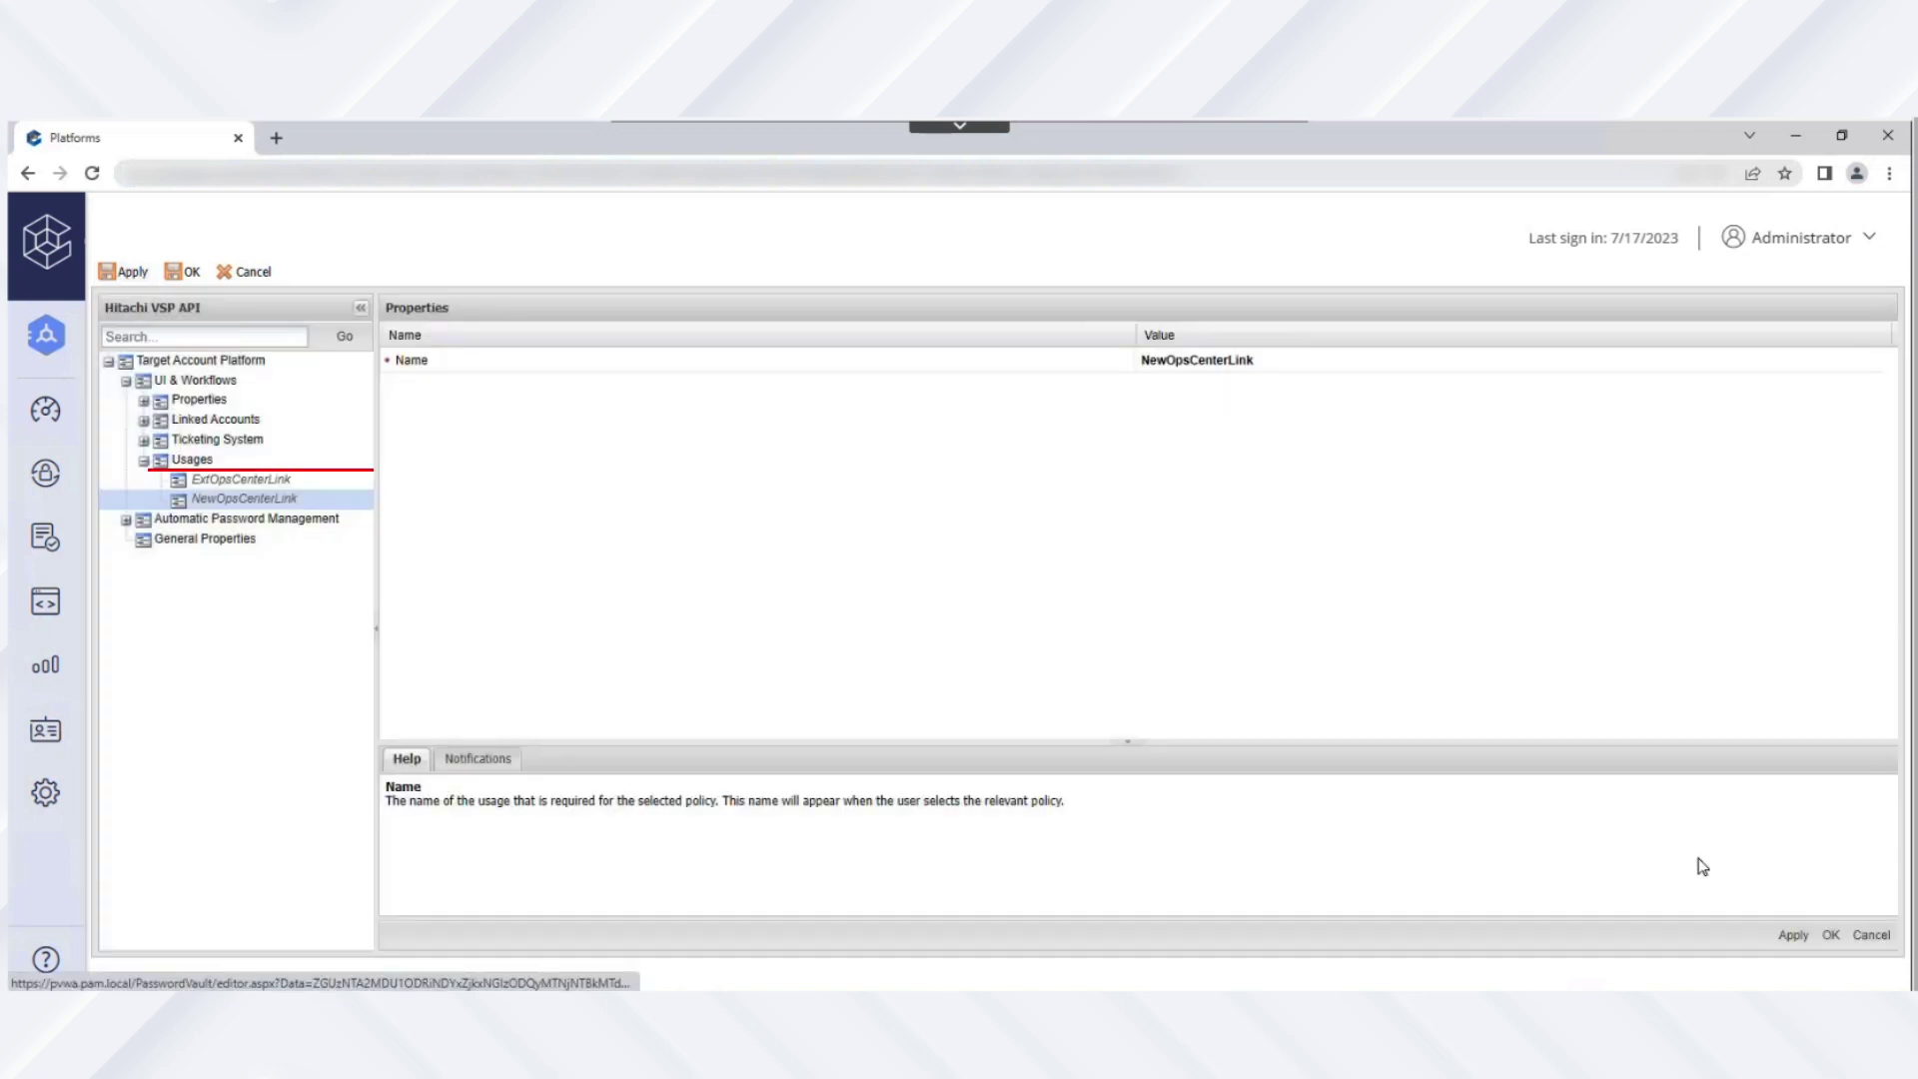
click(1789, 937)
click(1000, 633)
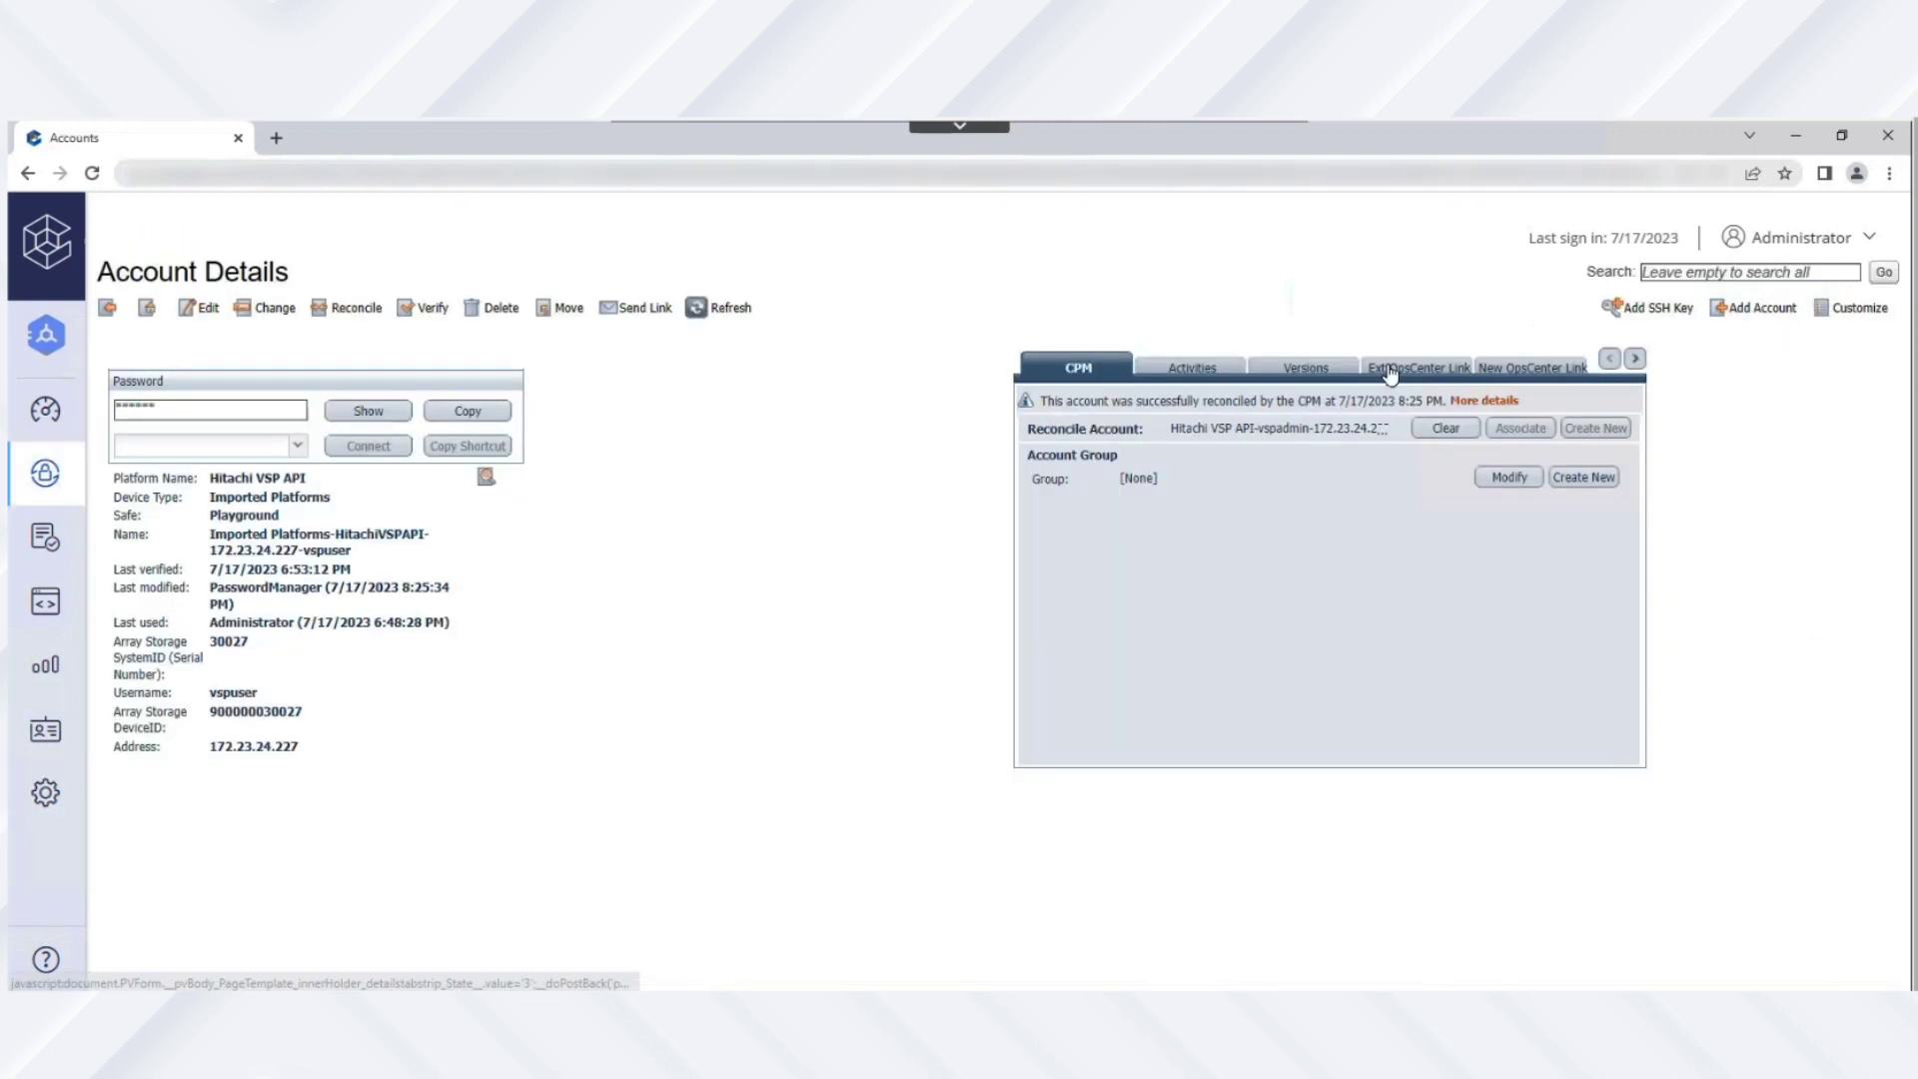
Add an Ext OpsCenter Link account with username vspuser and address 172.23.24.232.
click(1387, 368)
click(1044, 398)
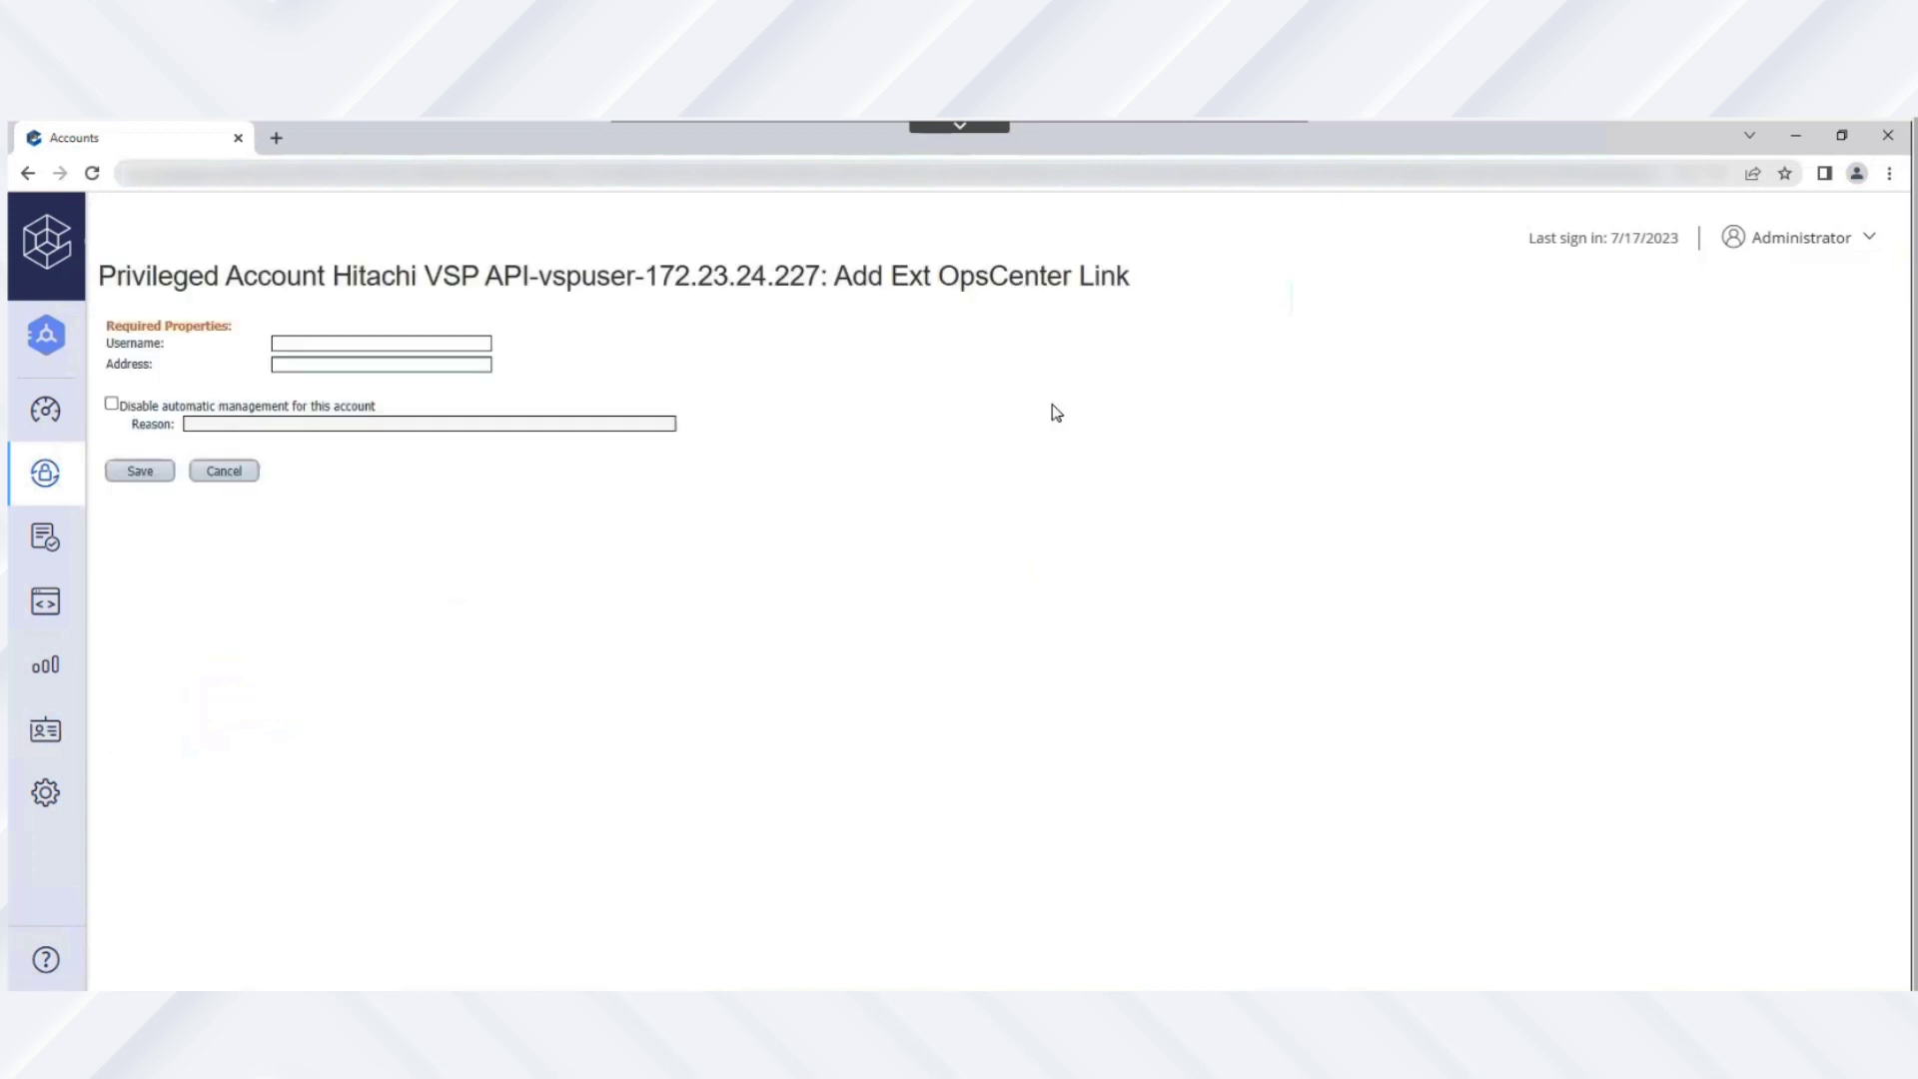
text(vspuser)
click(462, 366)
text(172.23.24.232)
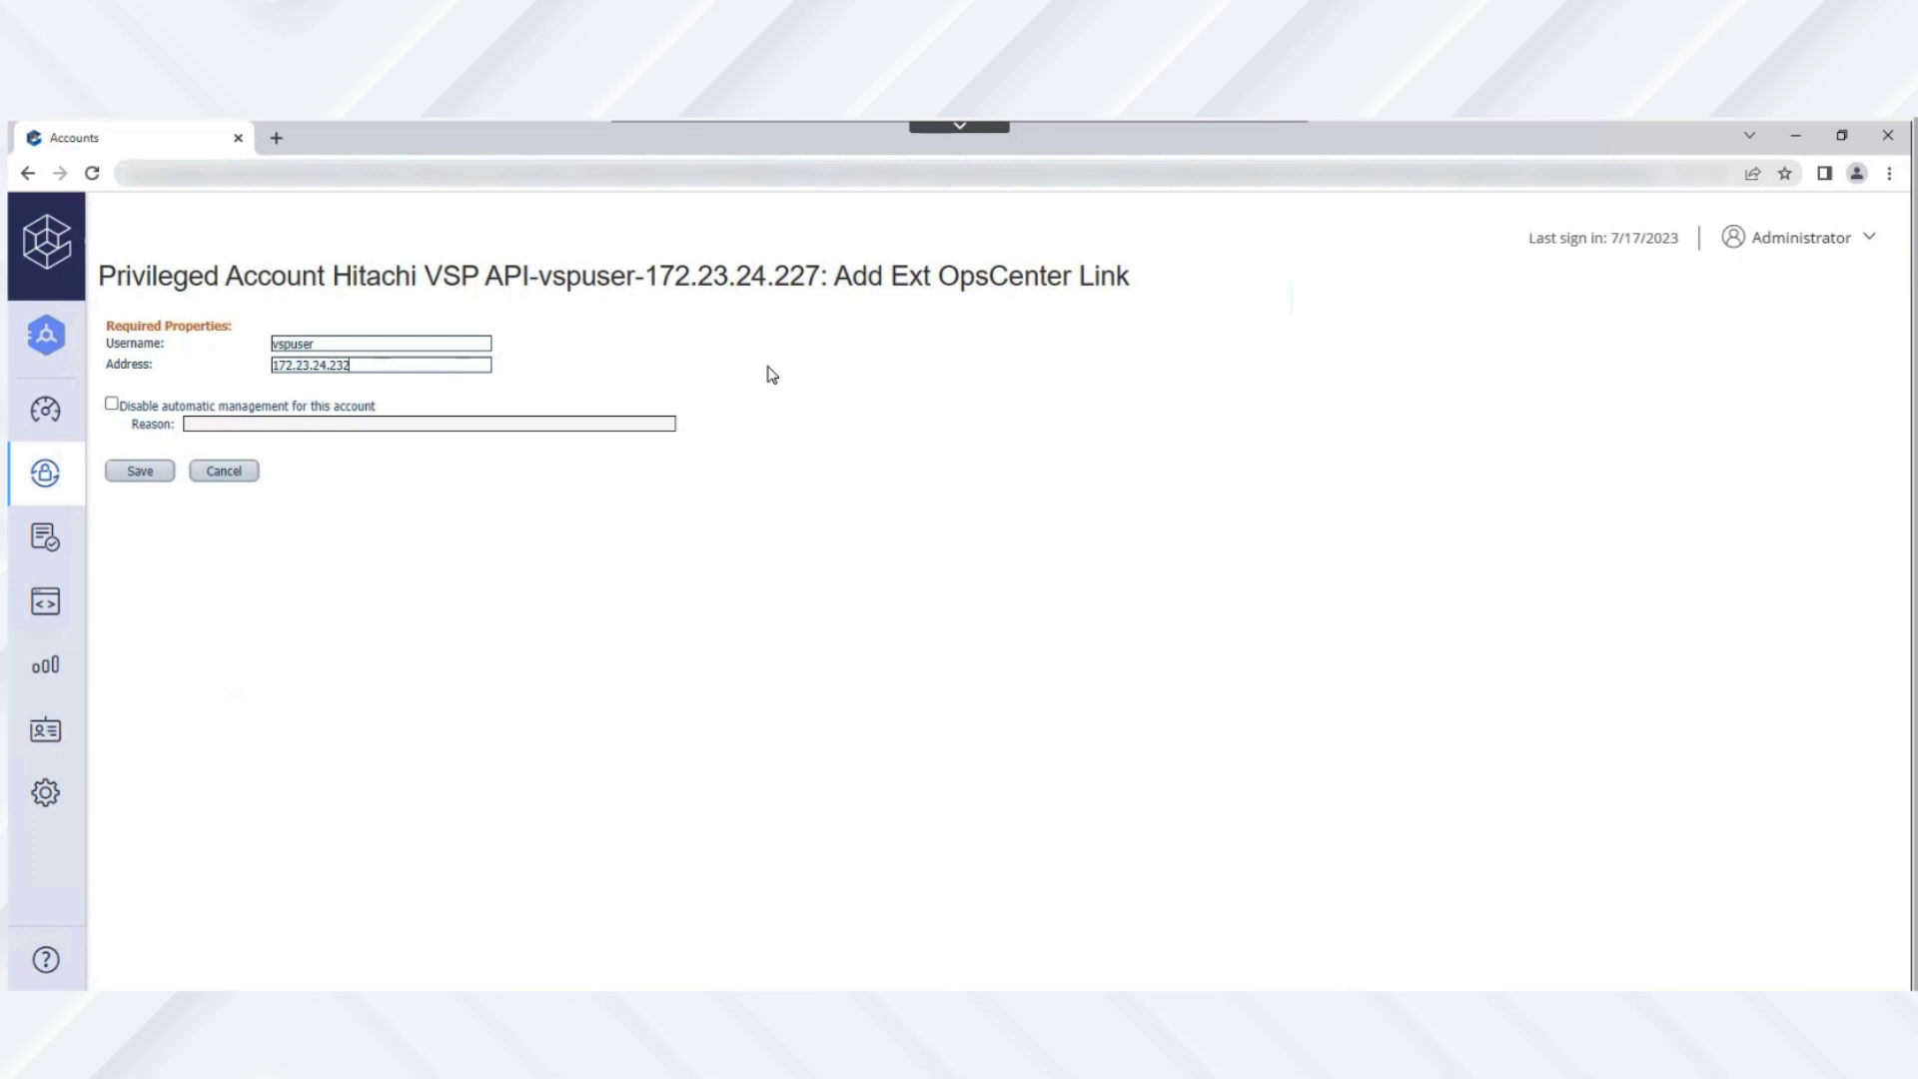
key(Return)
Associate the HitachiOpsCenterServer logon account with the new 172.23.24.232 link account.
click(1159, 451)
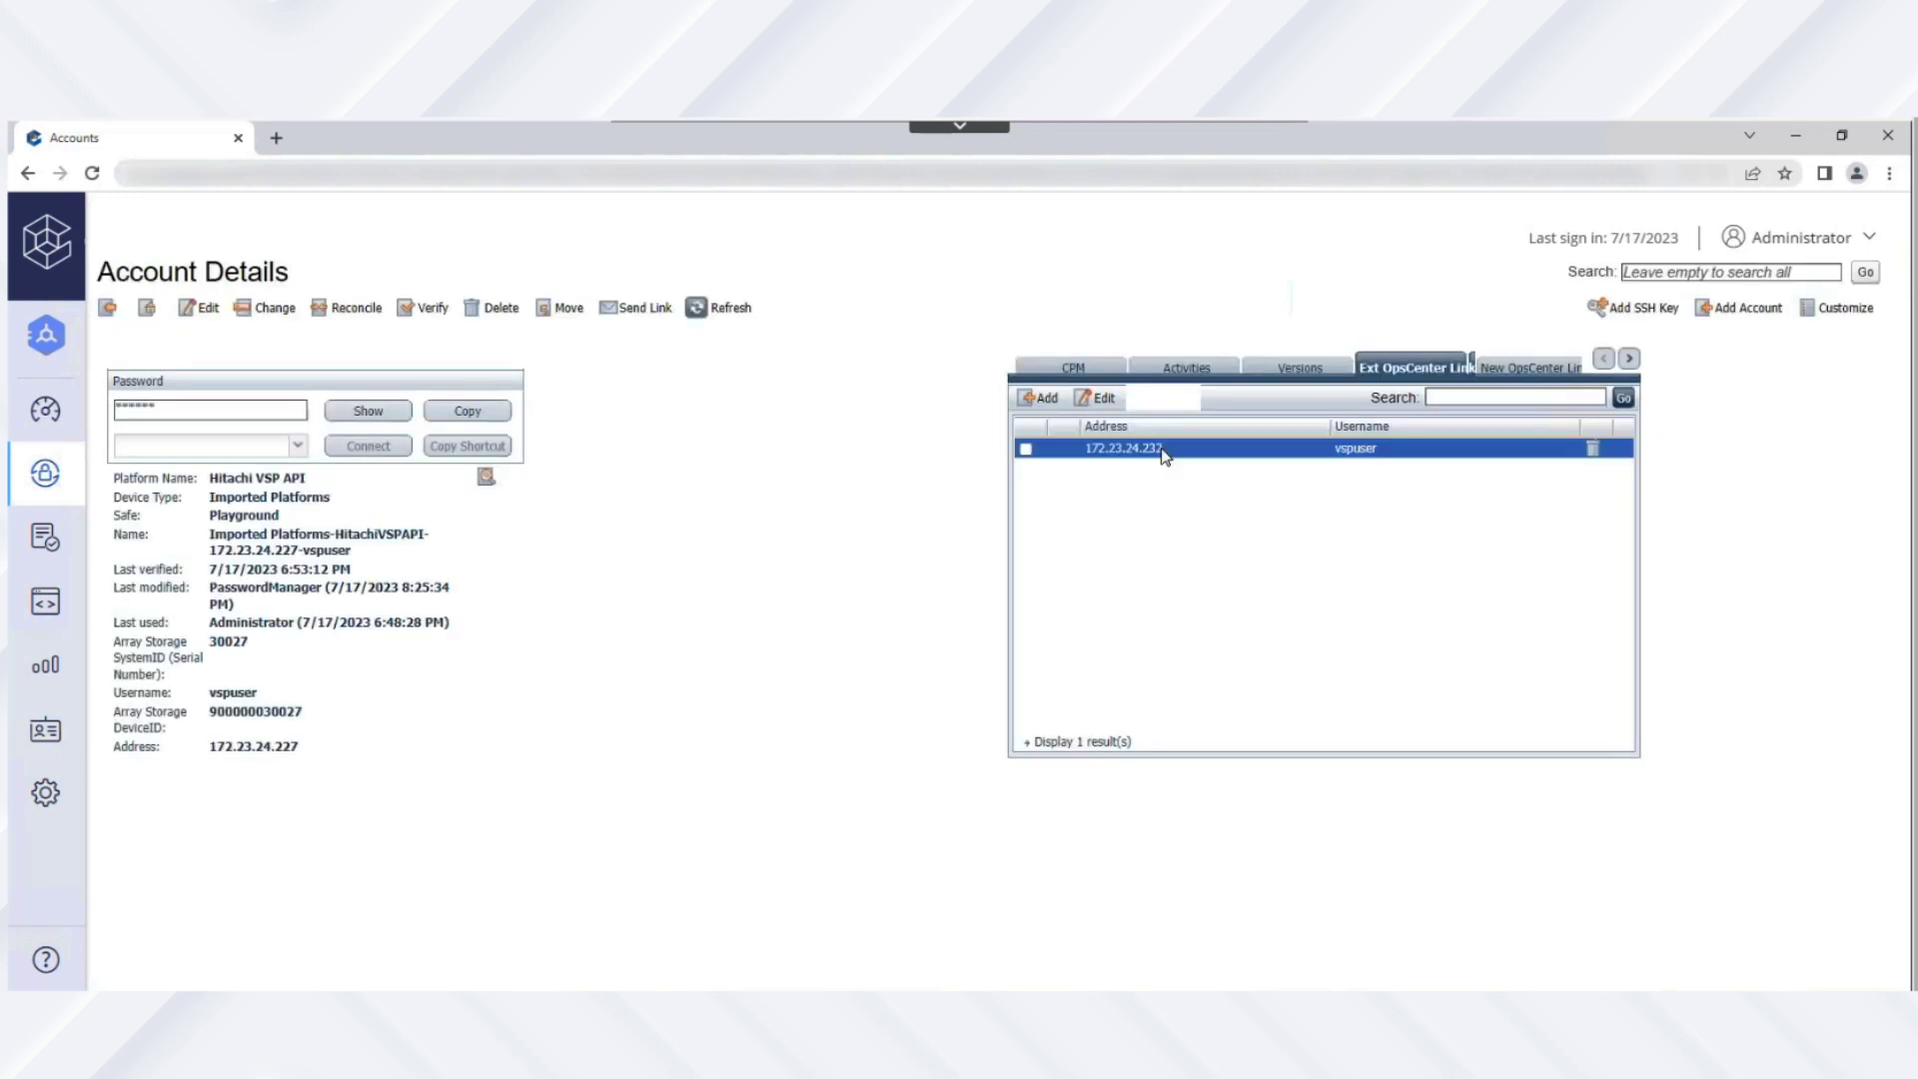
double_click(1162, 451)
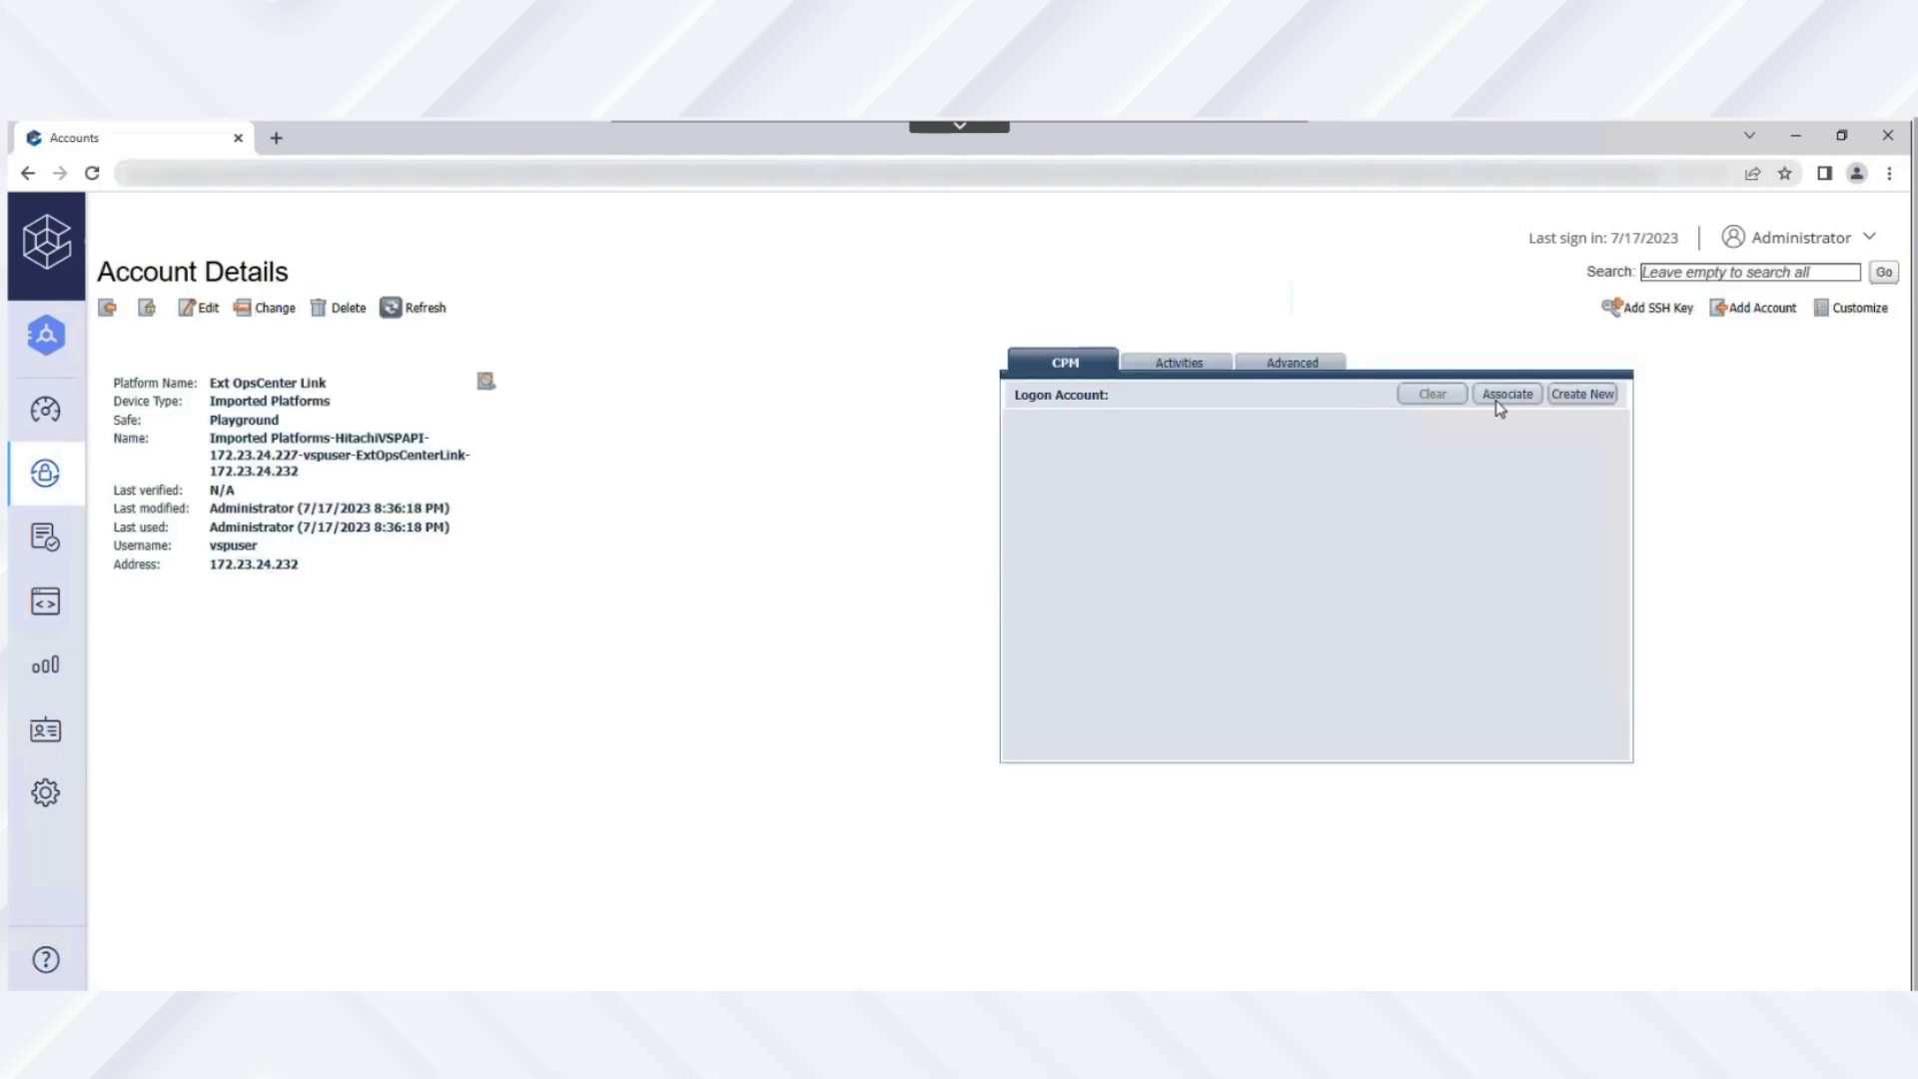
click(1506, 395)
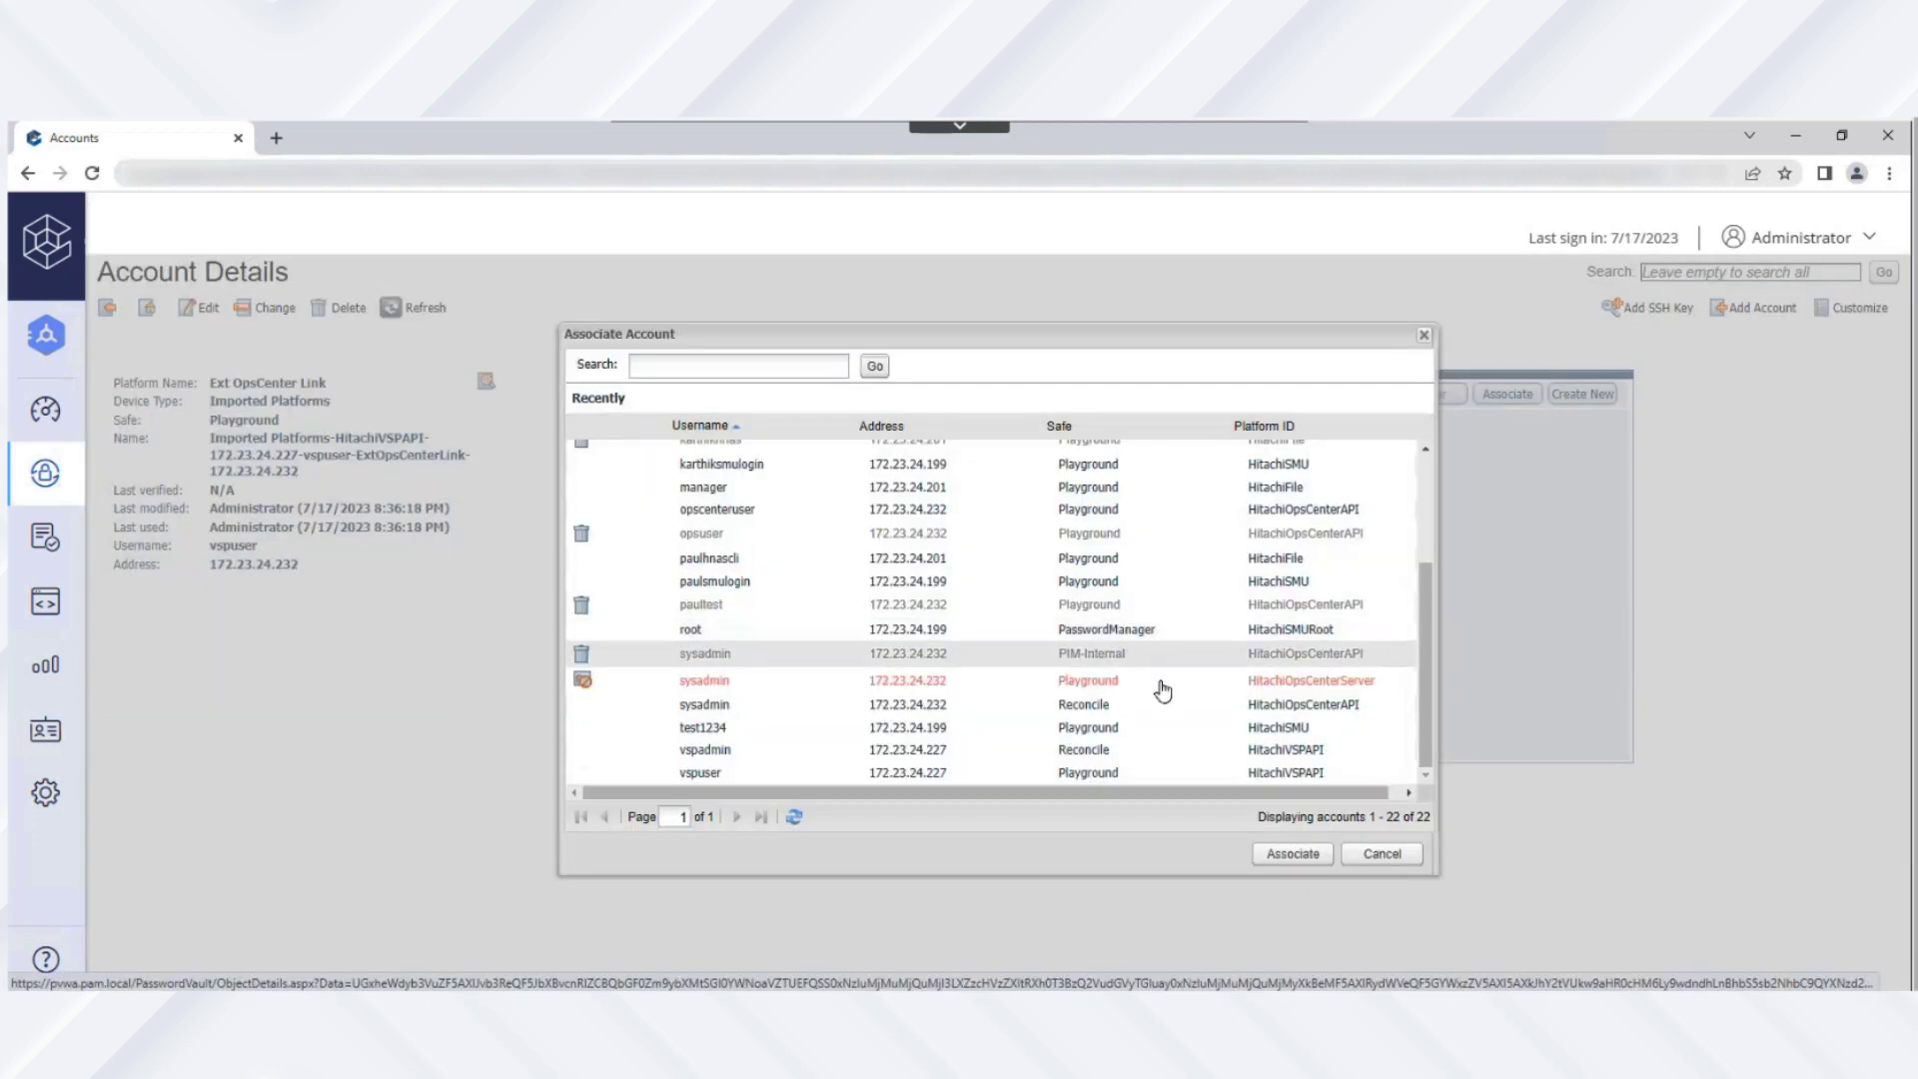
click(1166, 689)
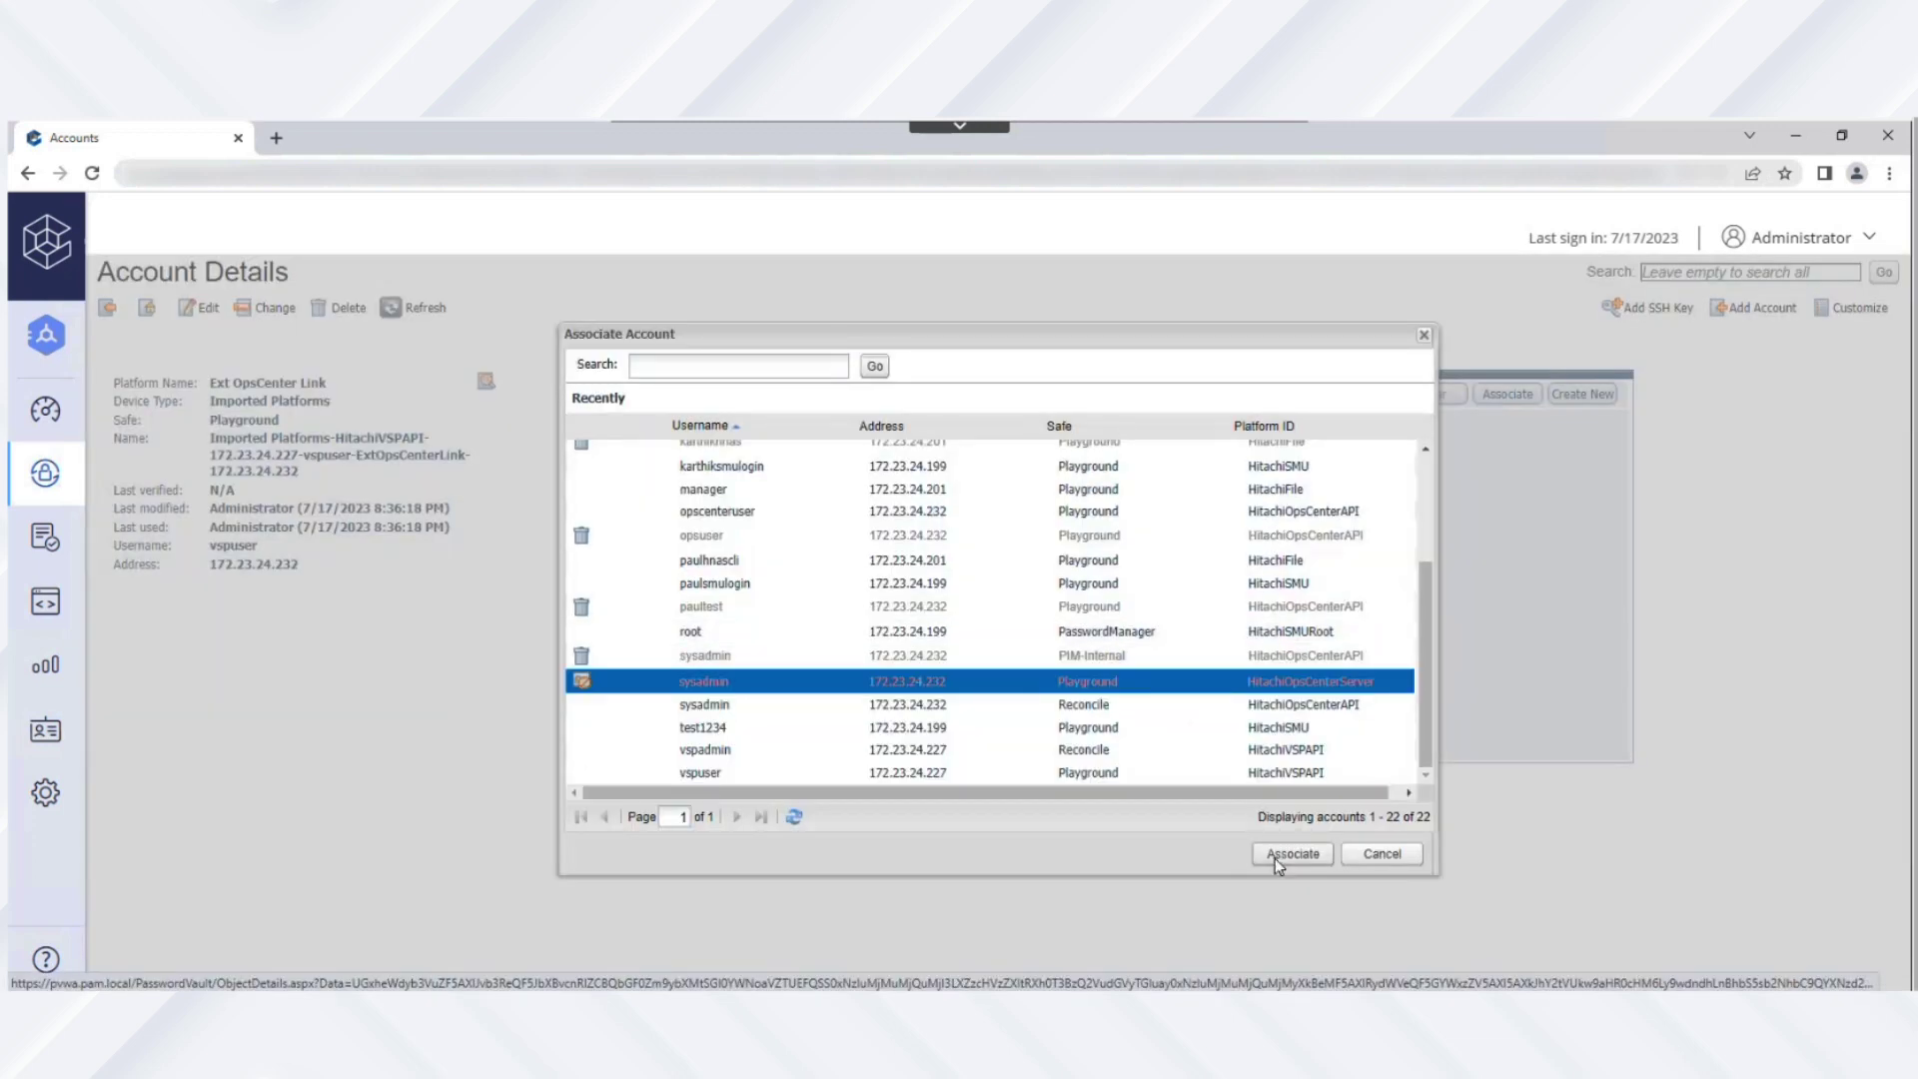
click(1292, 854)
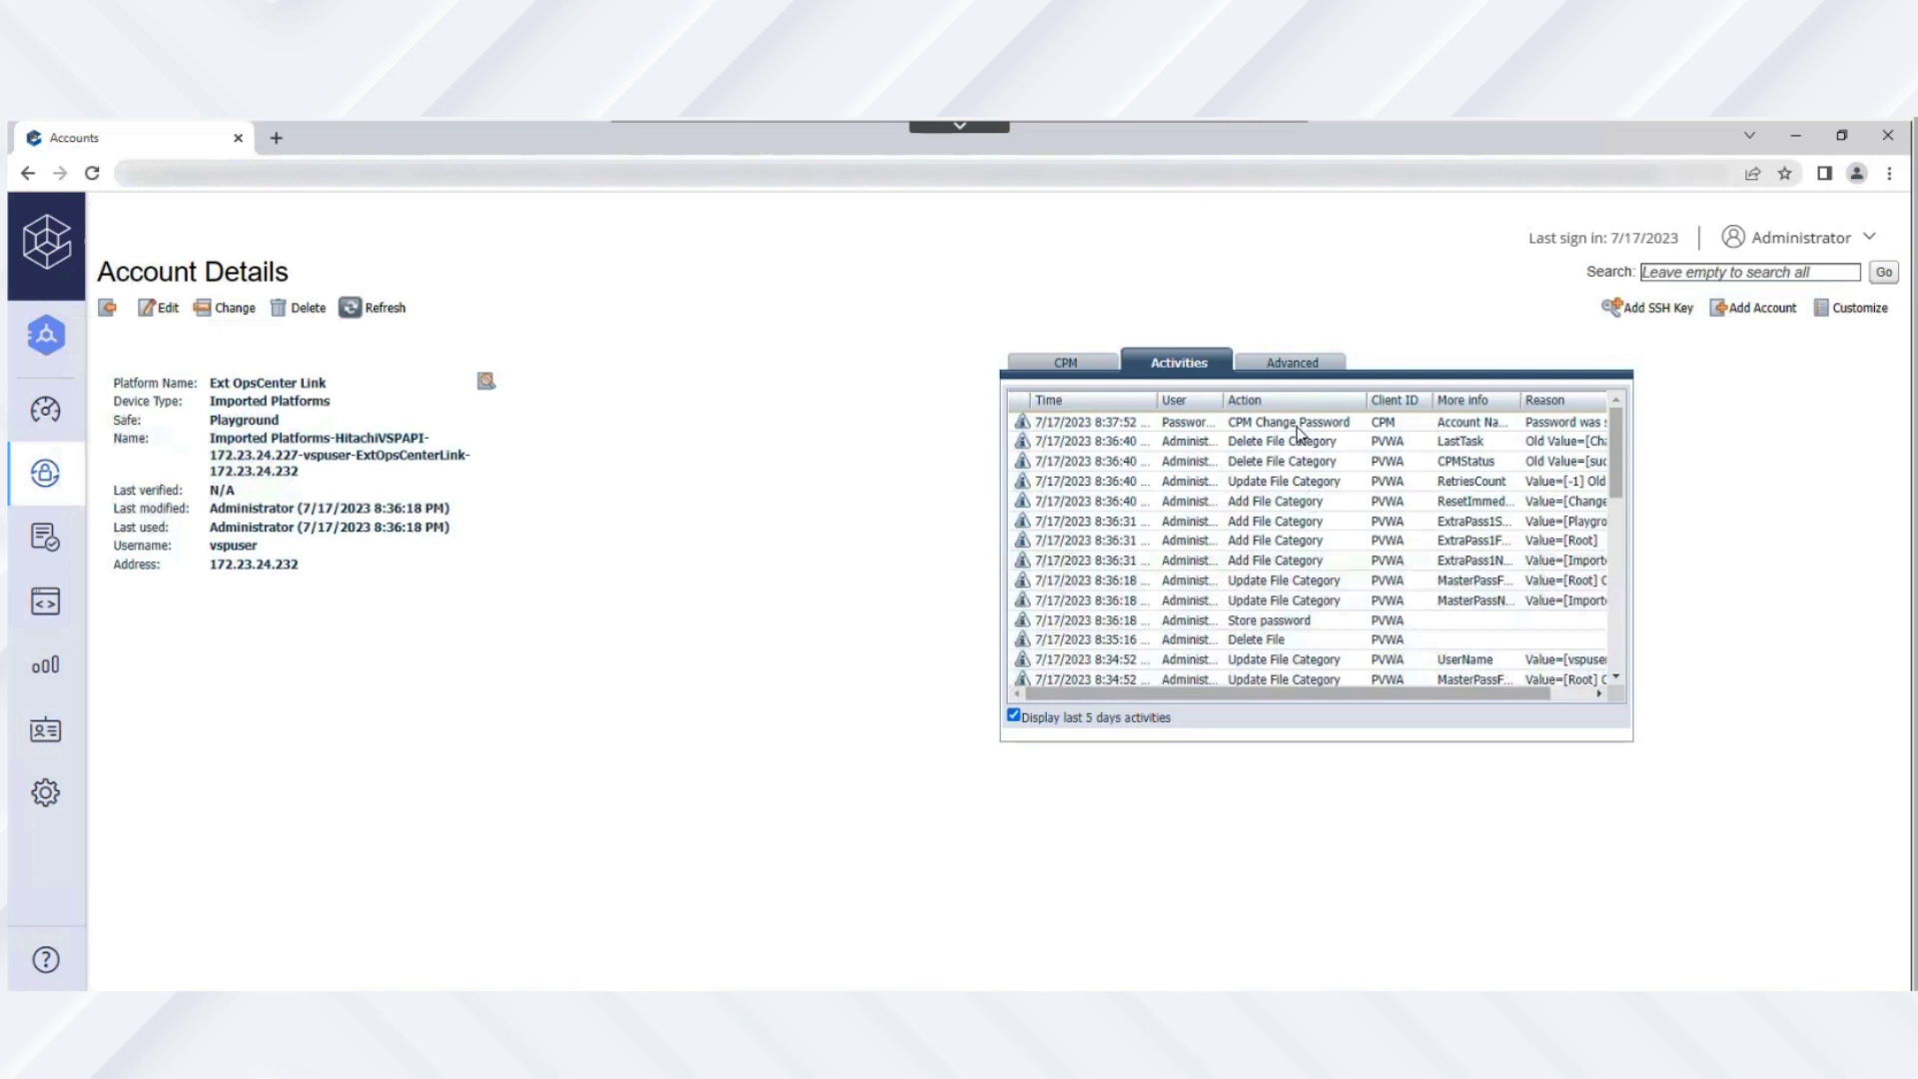
click(1298, 427)
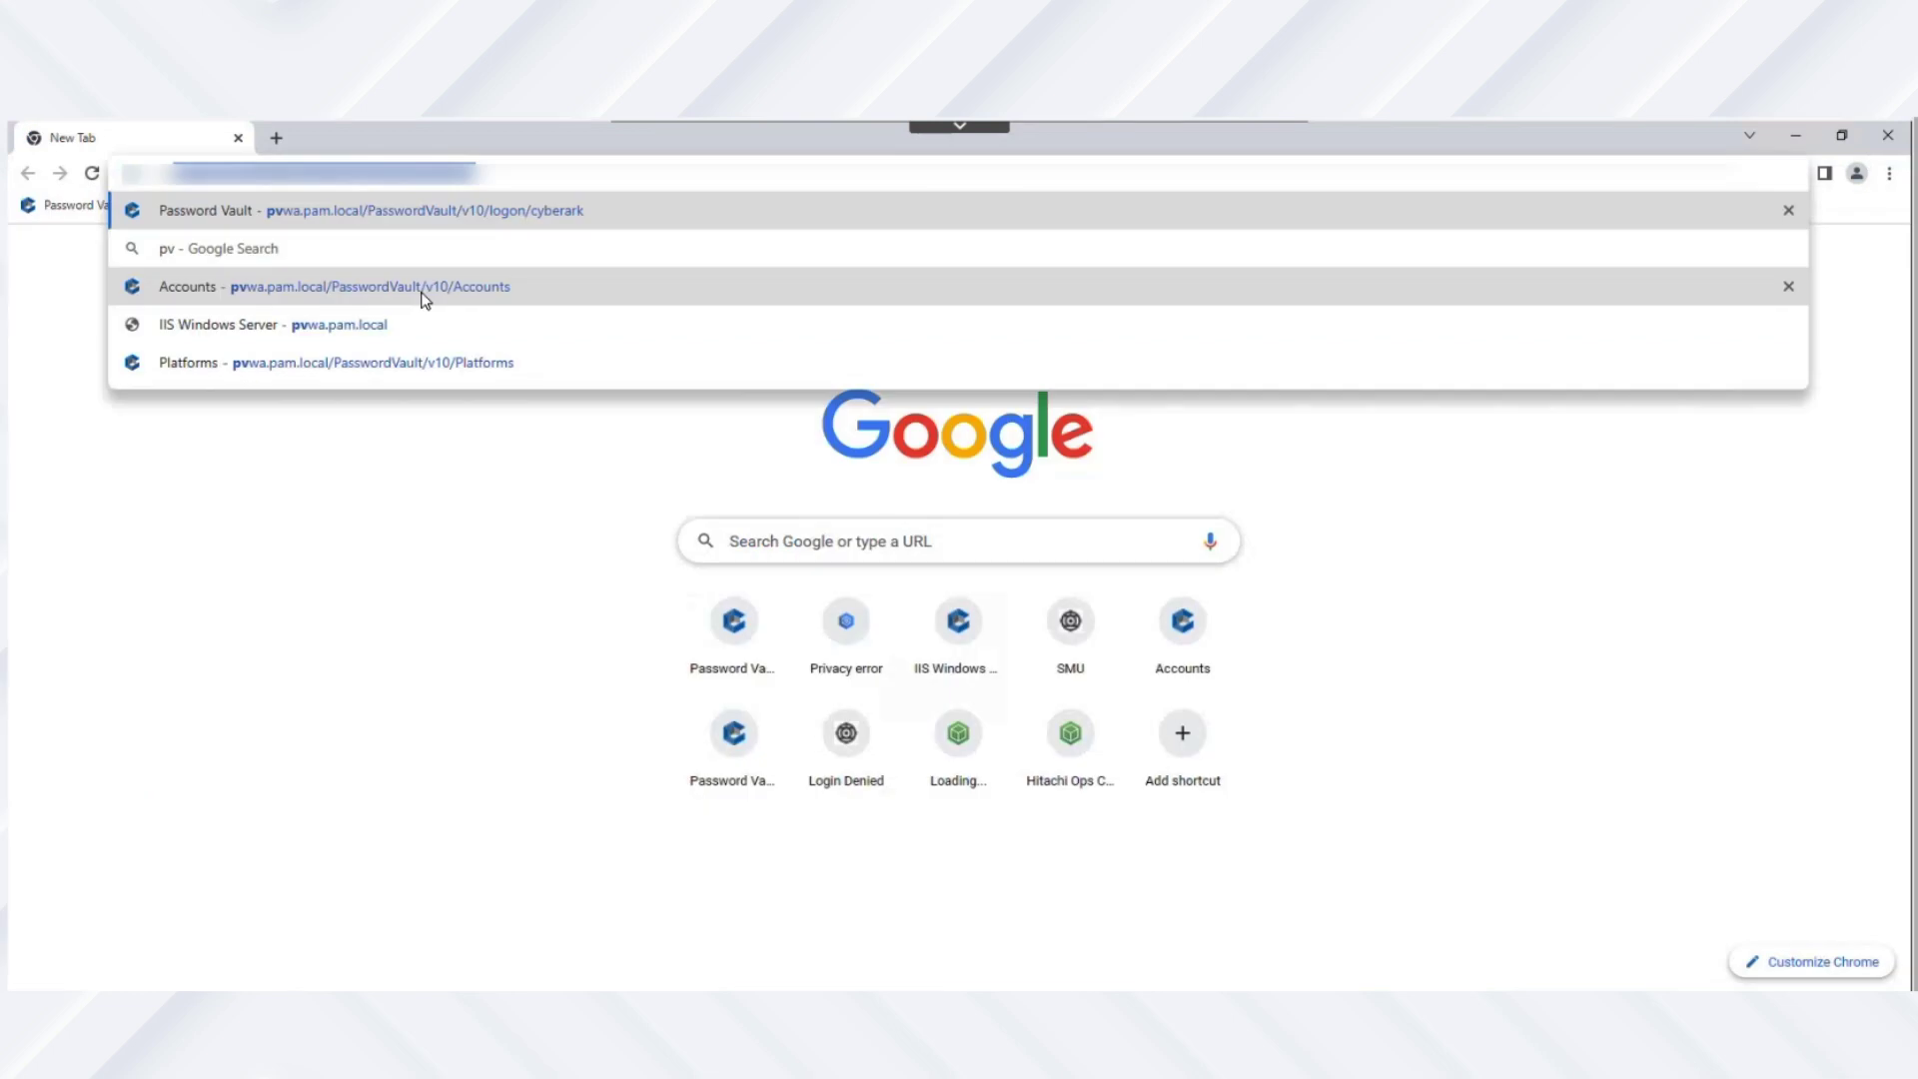
Sign in to the Password Vault as Administrator with the account password.
click(424, 289)
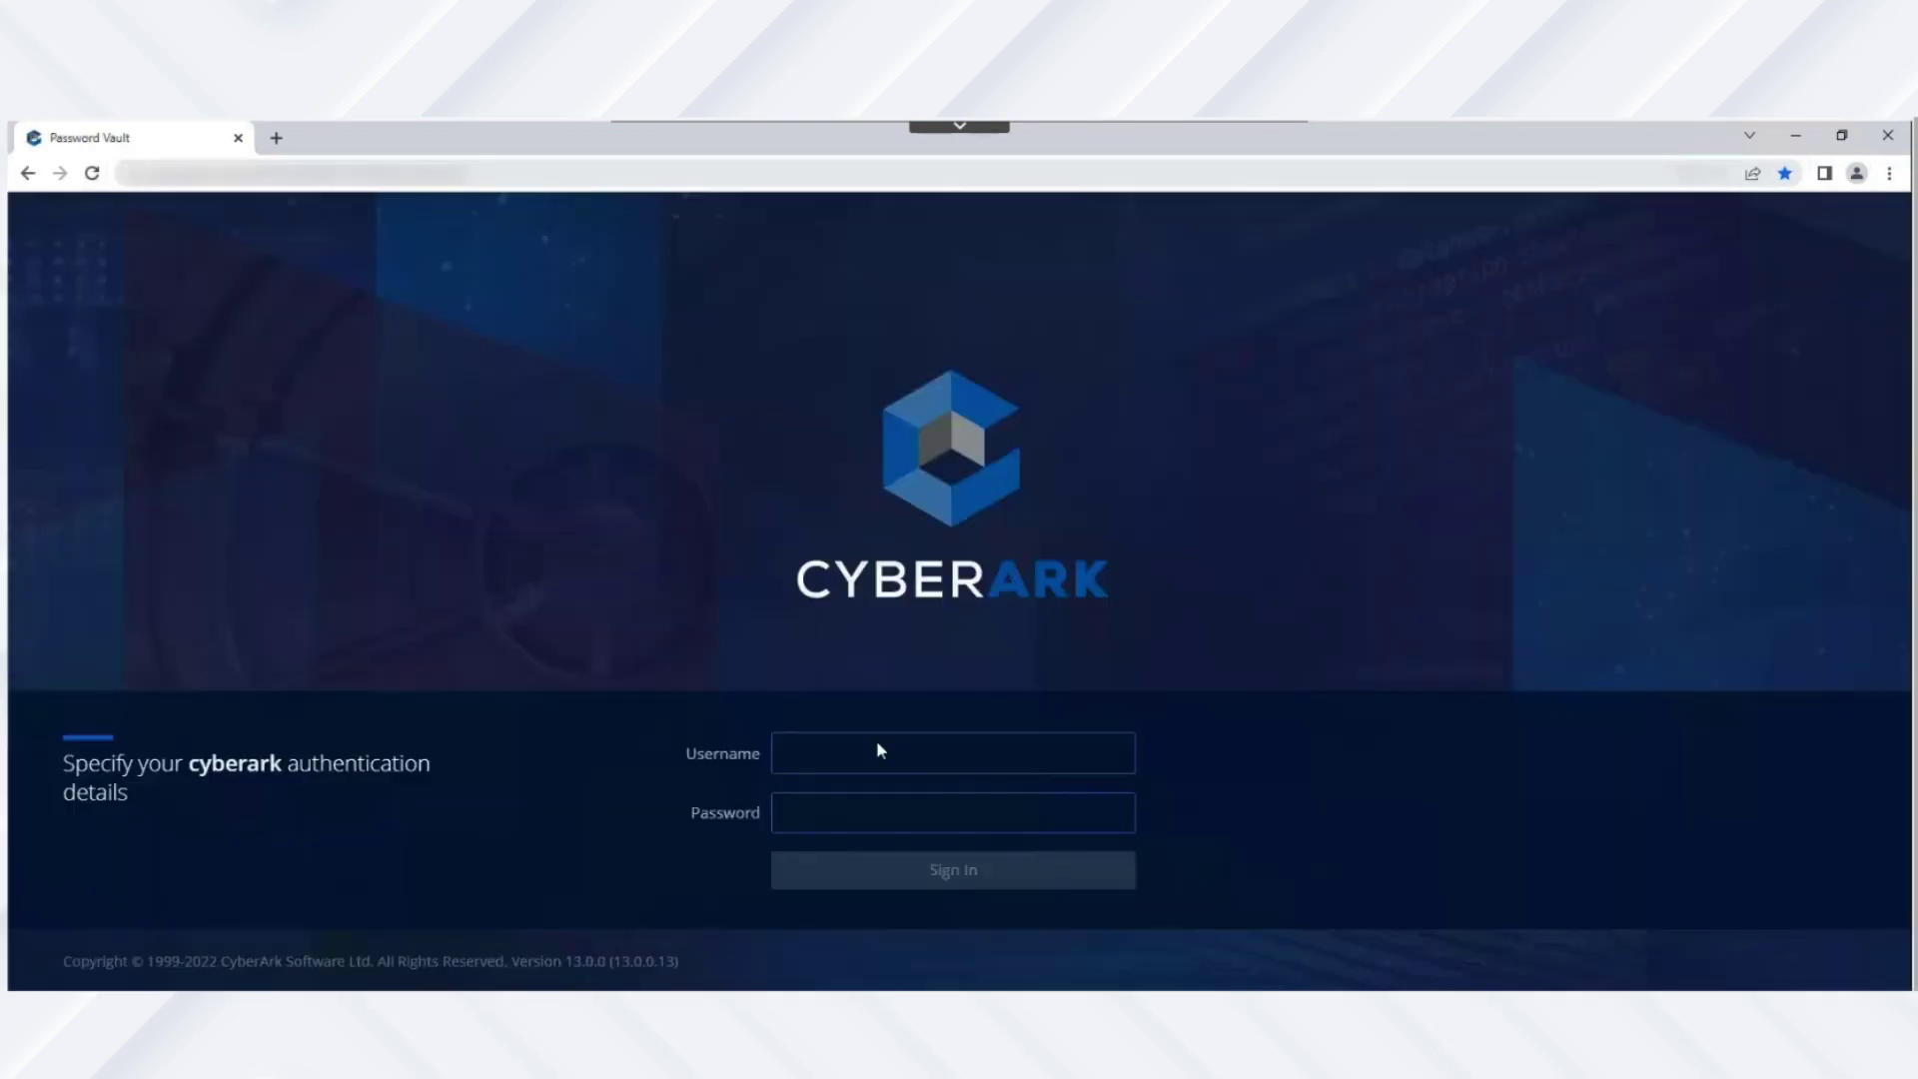
click(879, 751)
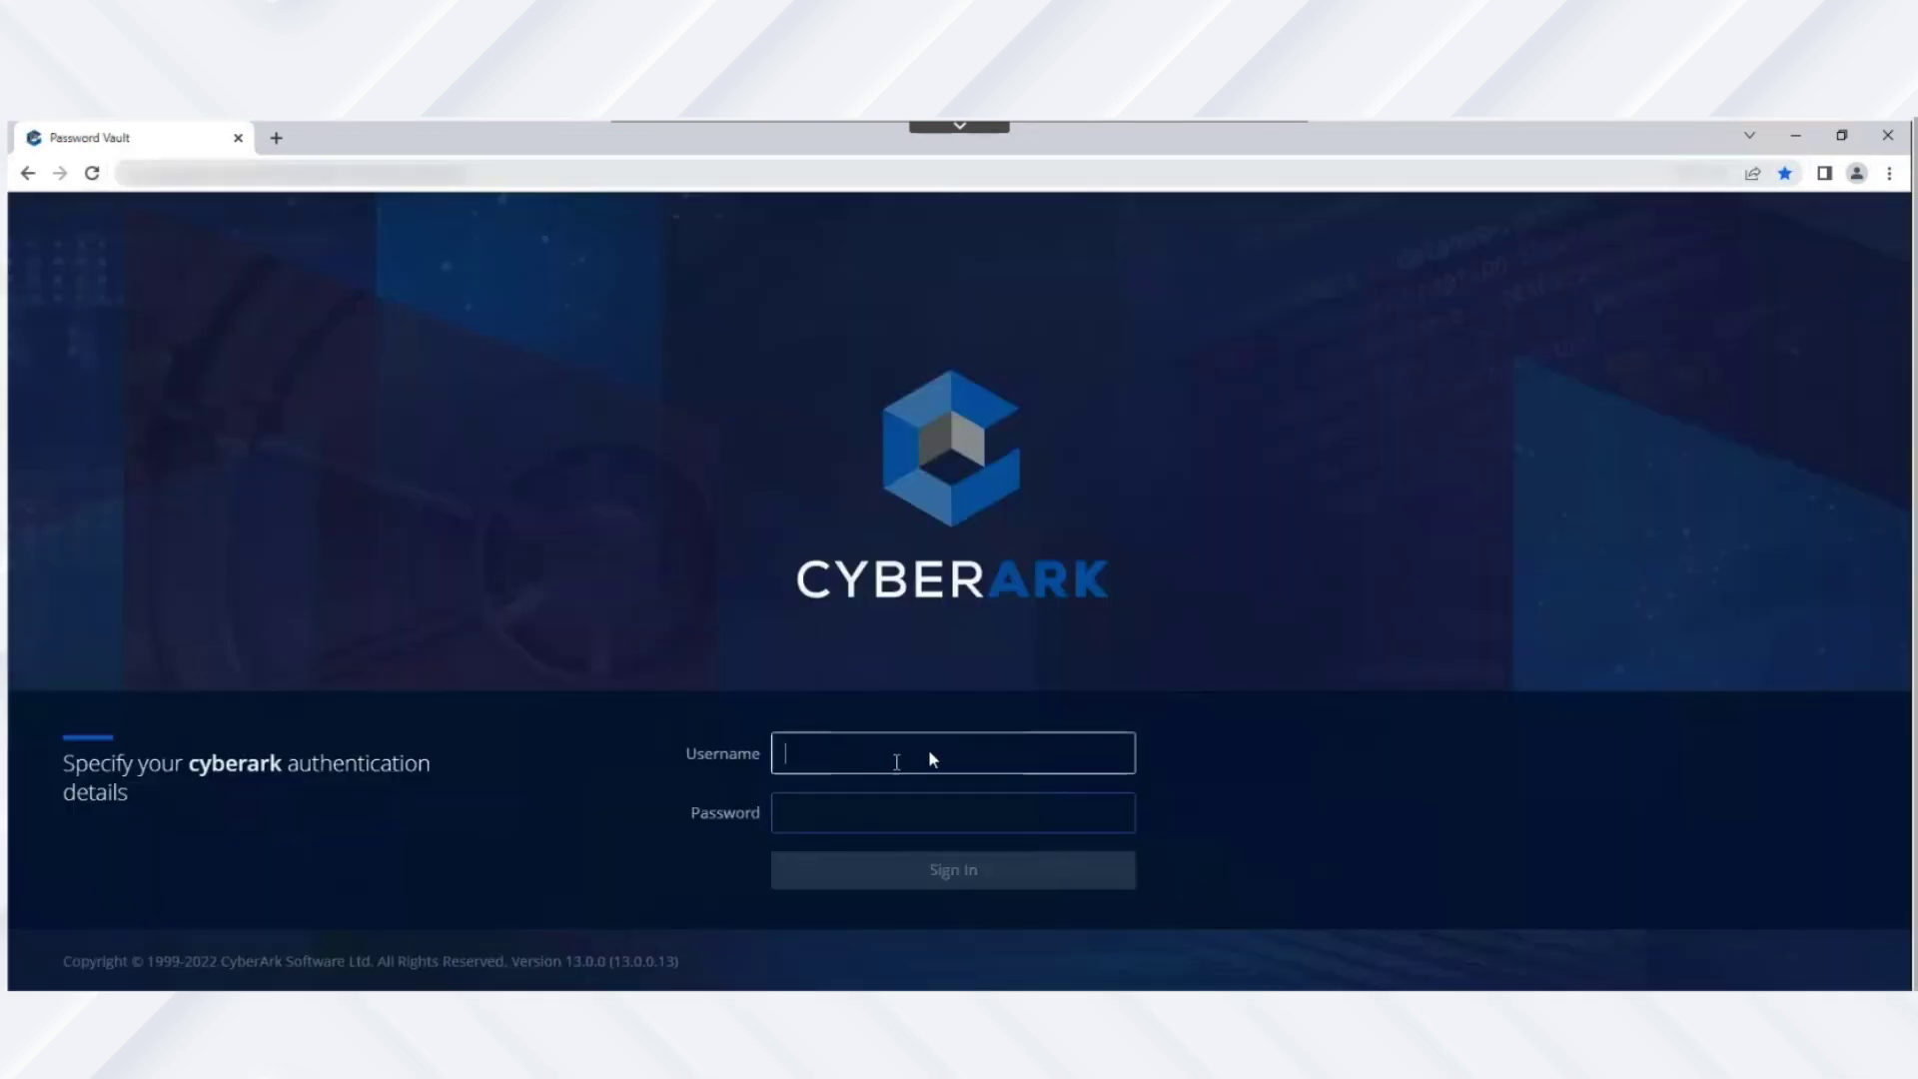
text(Administrator)
key(Tab)
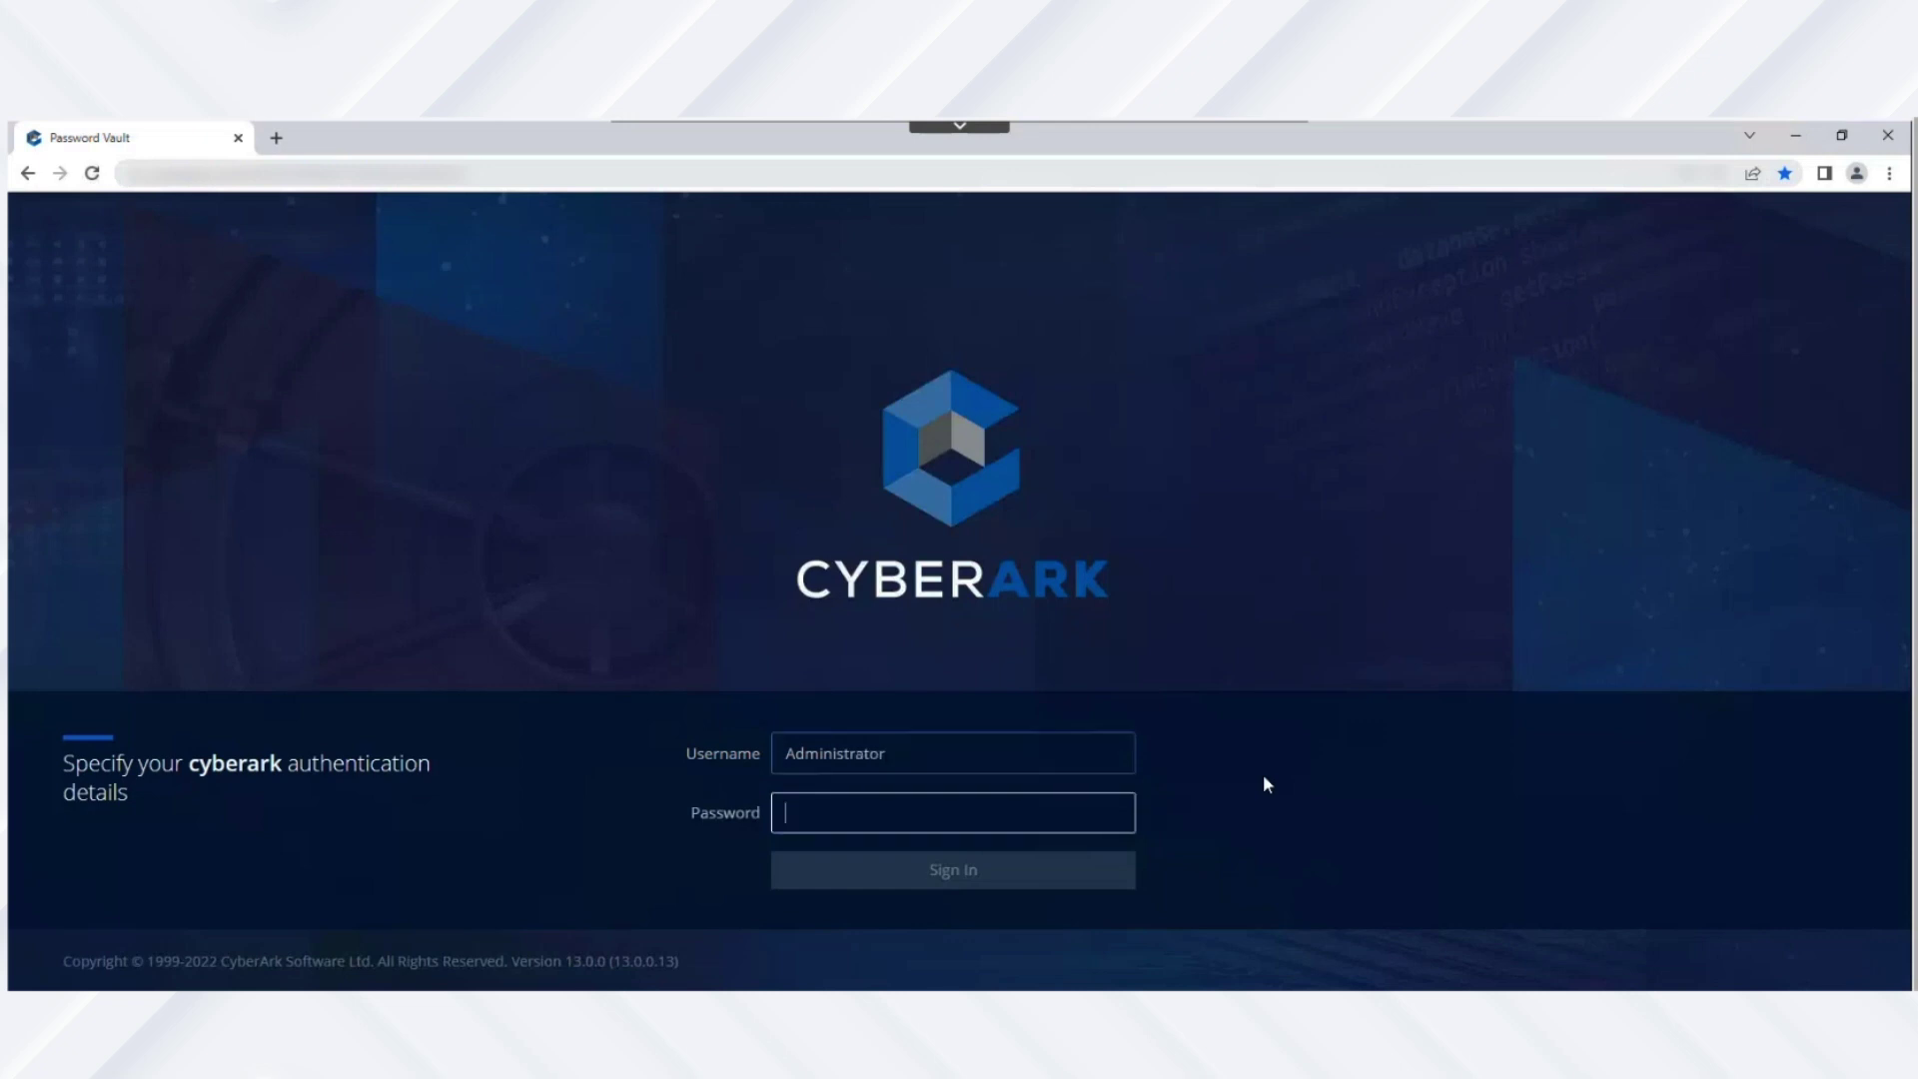
text(••••••••)
key(Return)
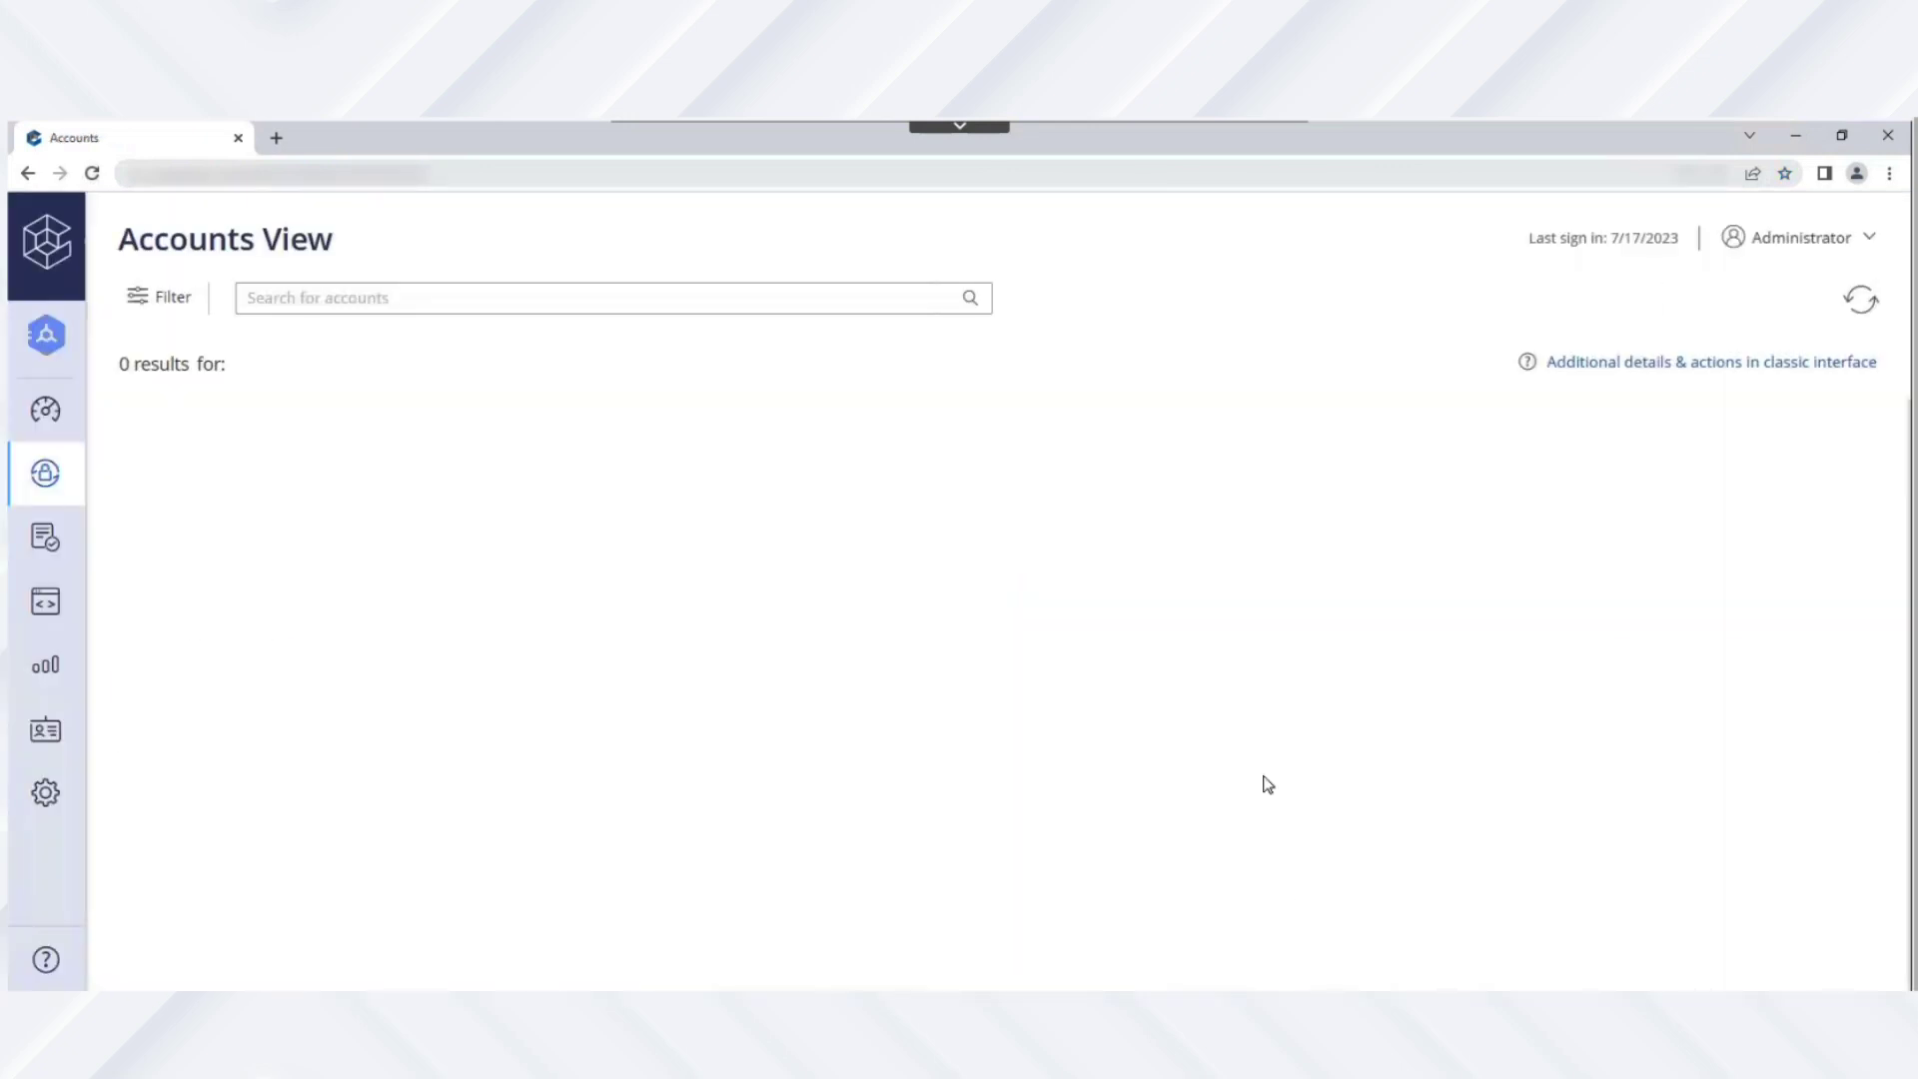
Assign PSM Server on PSM and the uploaded CC-HitachiOpsCenter connector to the Hitachi Ops Center API platform.
click(45, 793)
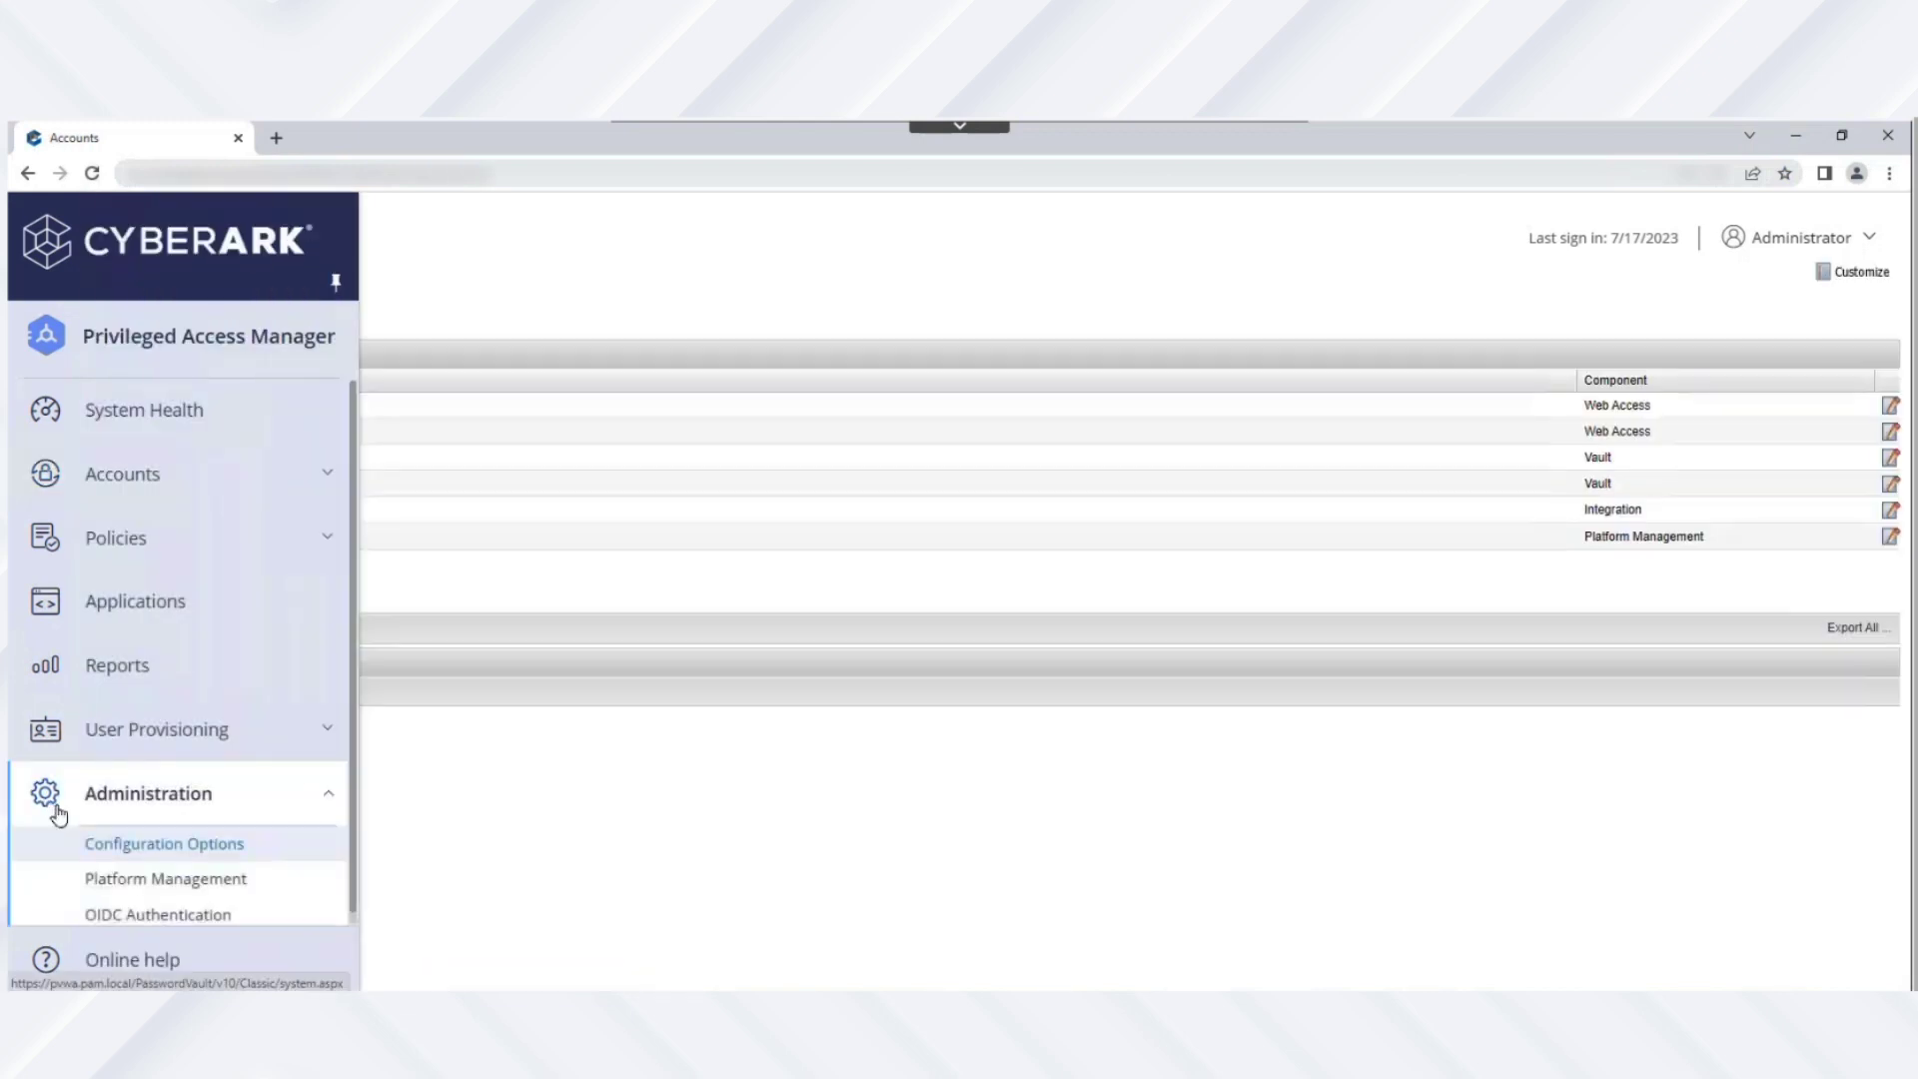
click(149, 879)
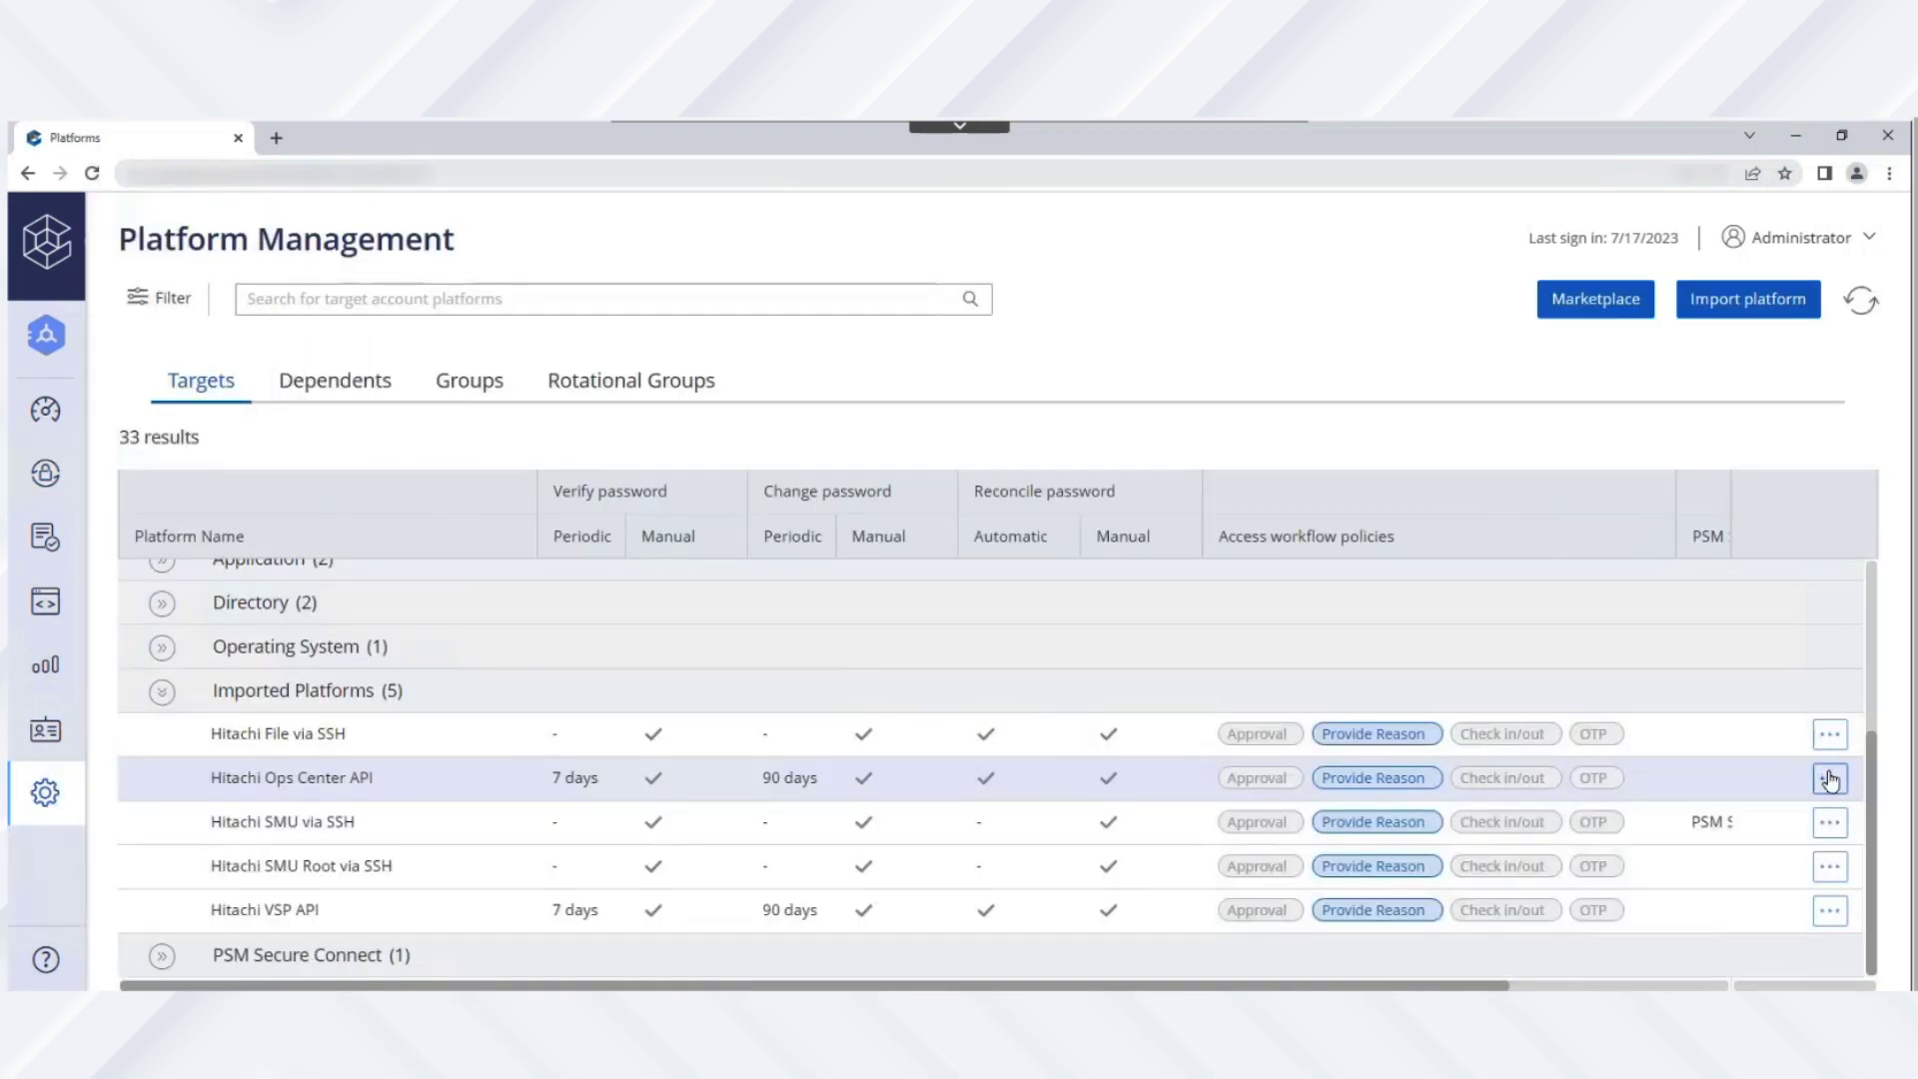
click(1830, 779)
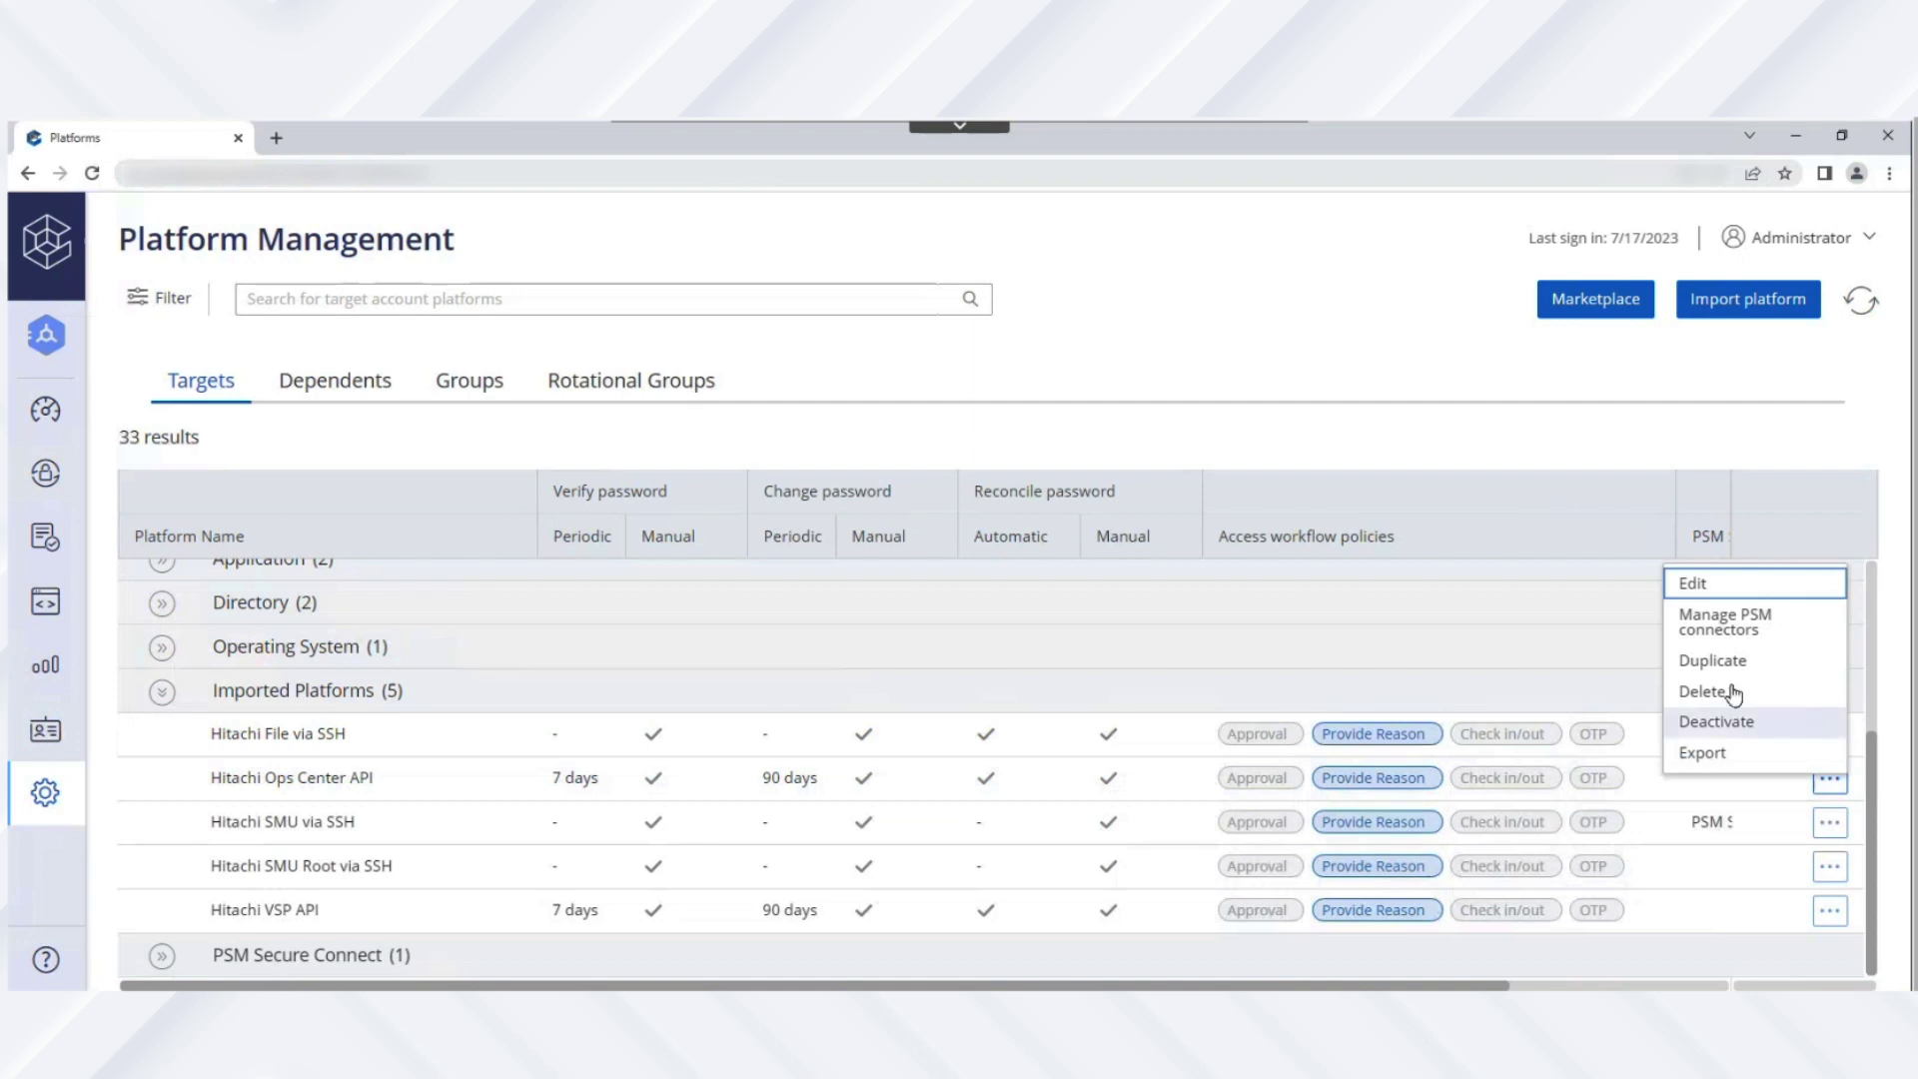
click(1719, 636)
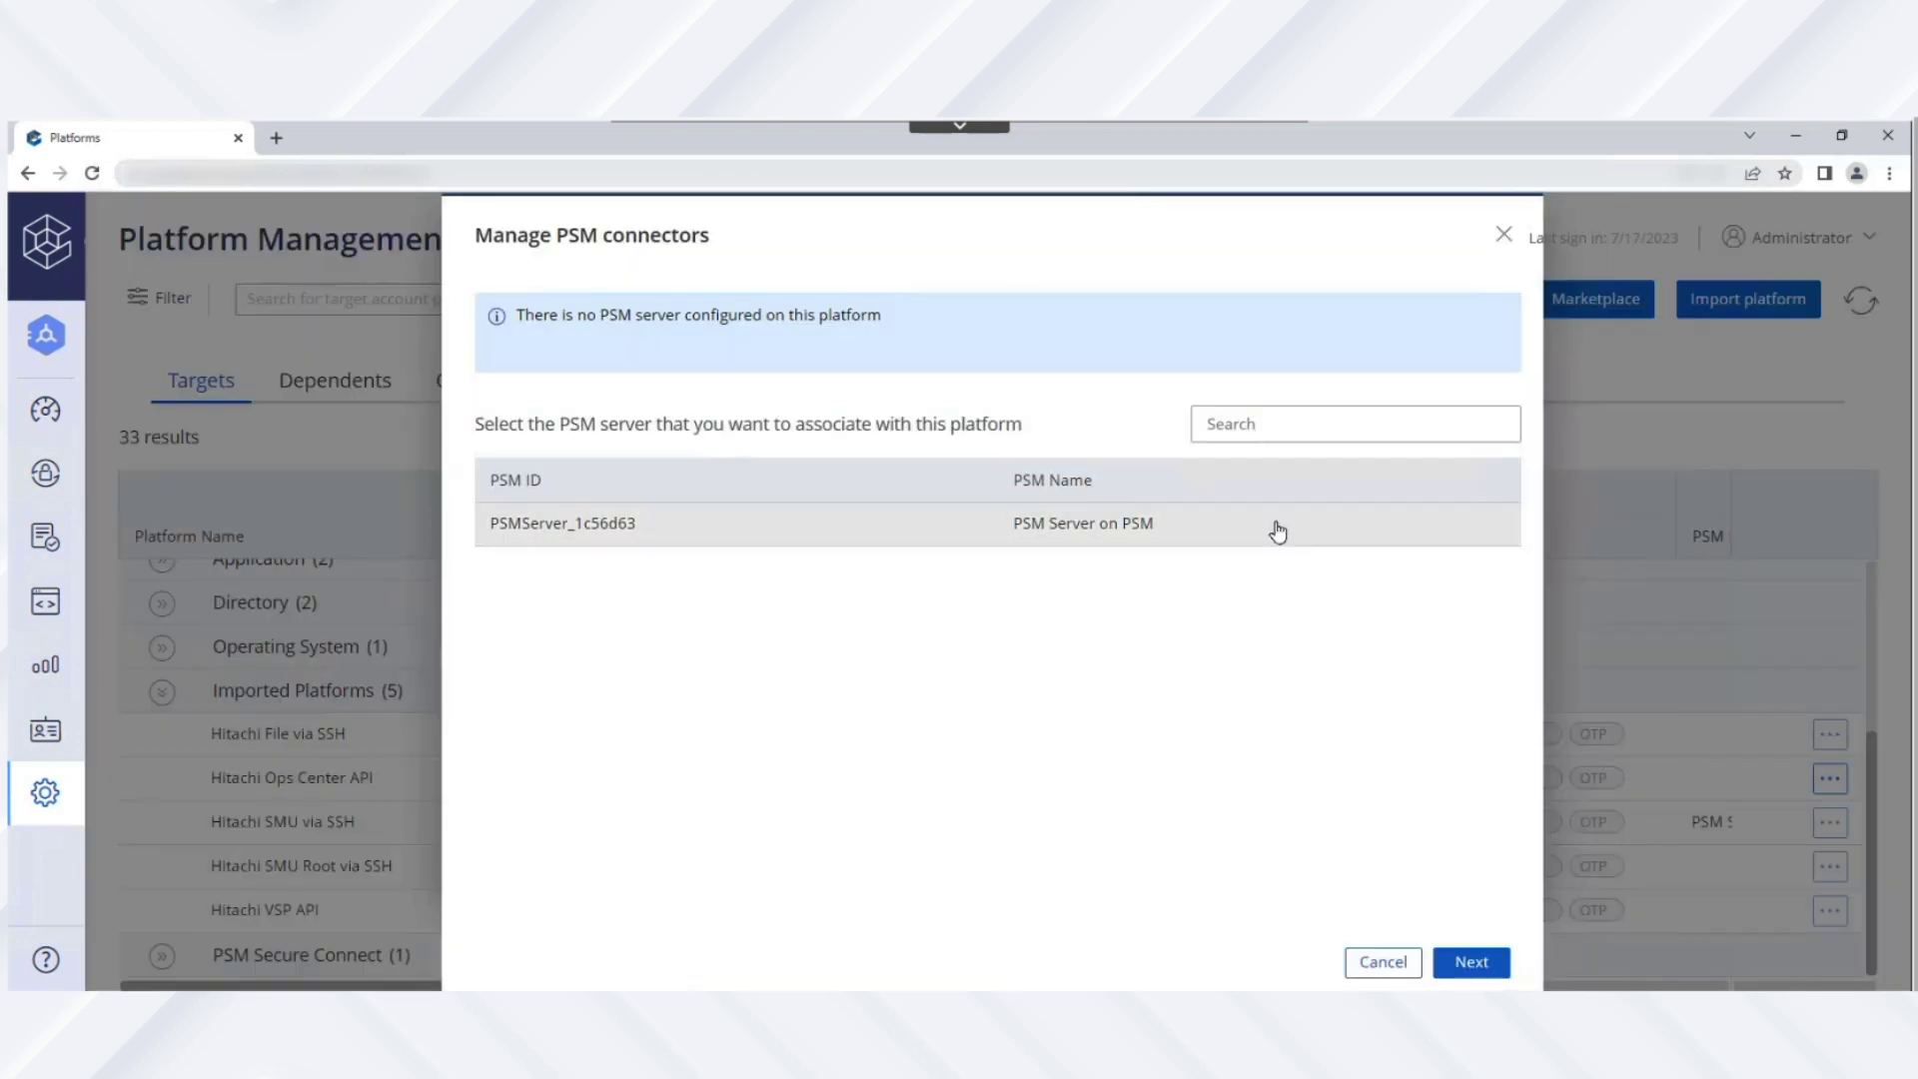
click(1471, 961)
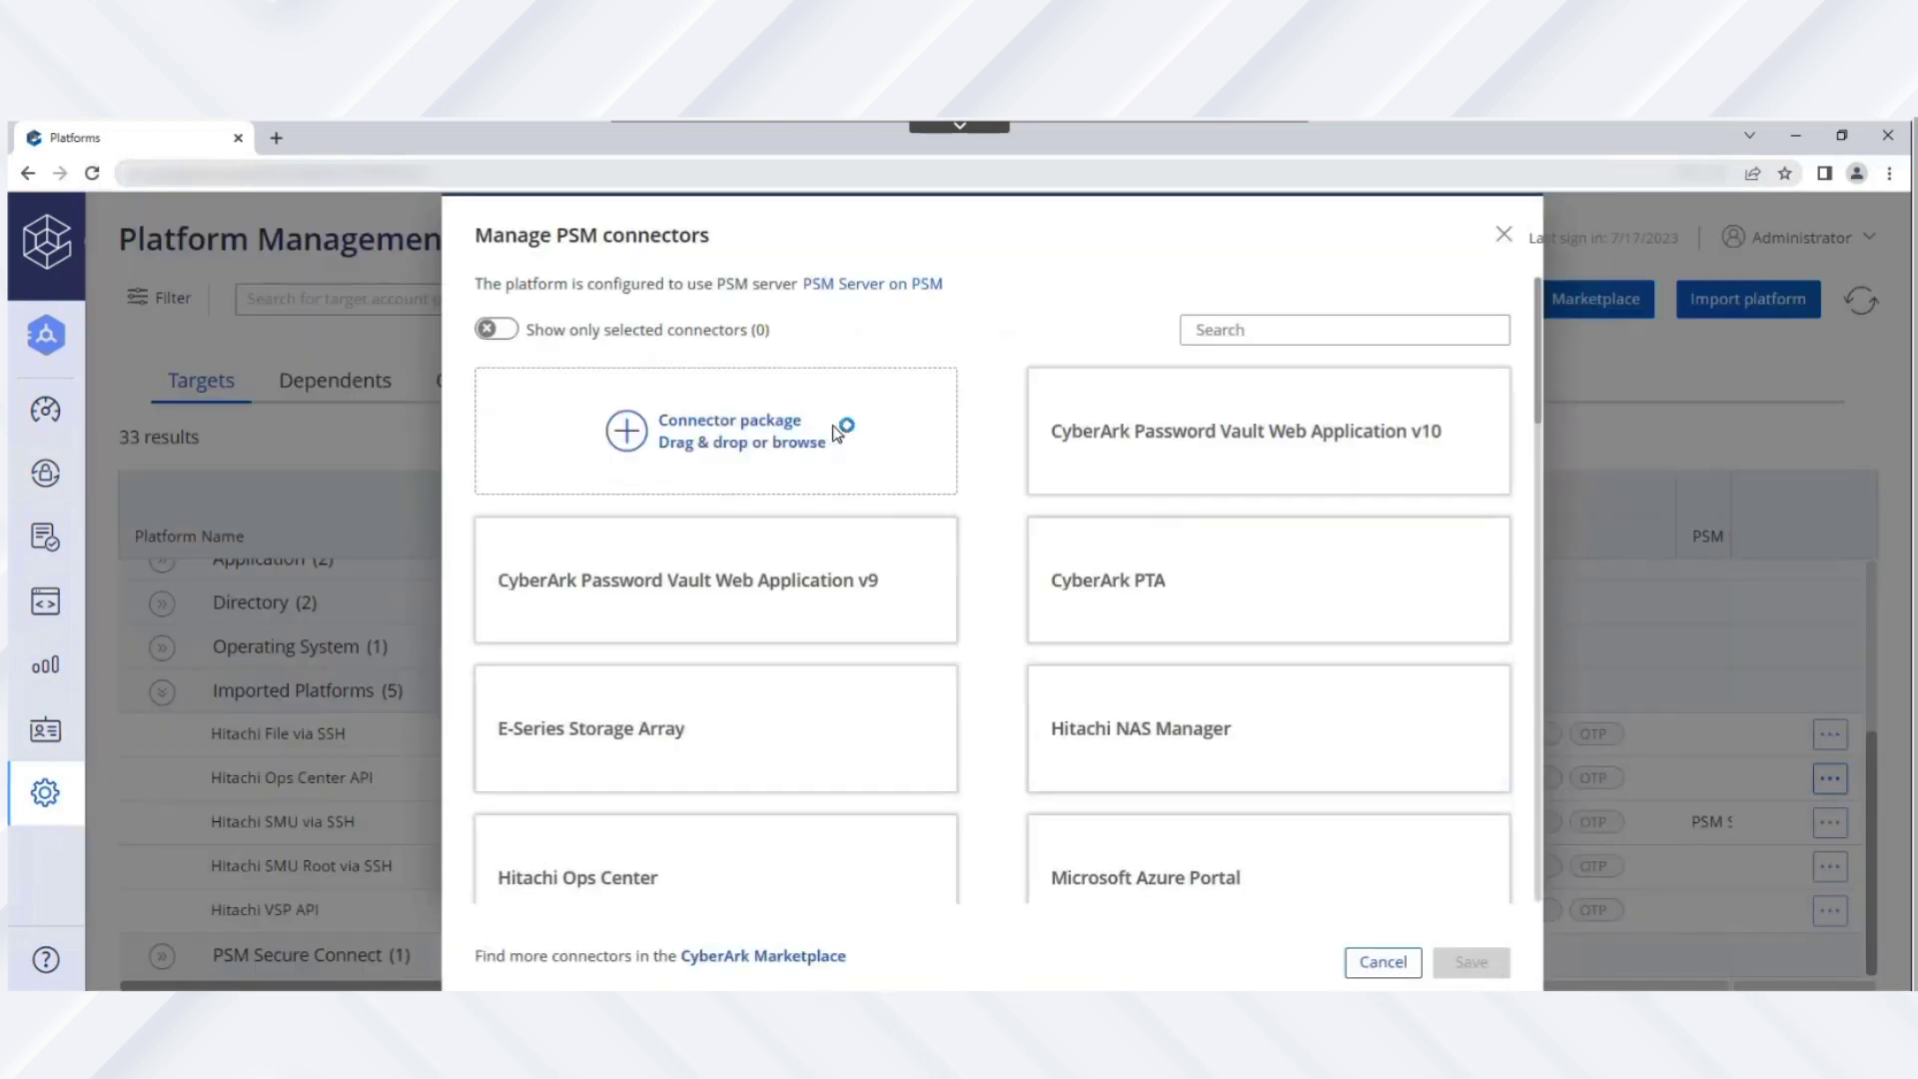
click(839, 430)
click(1249, 565)
key(Return)
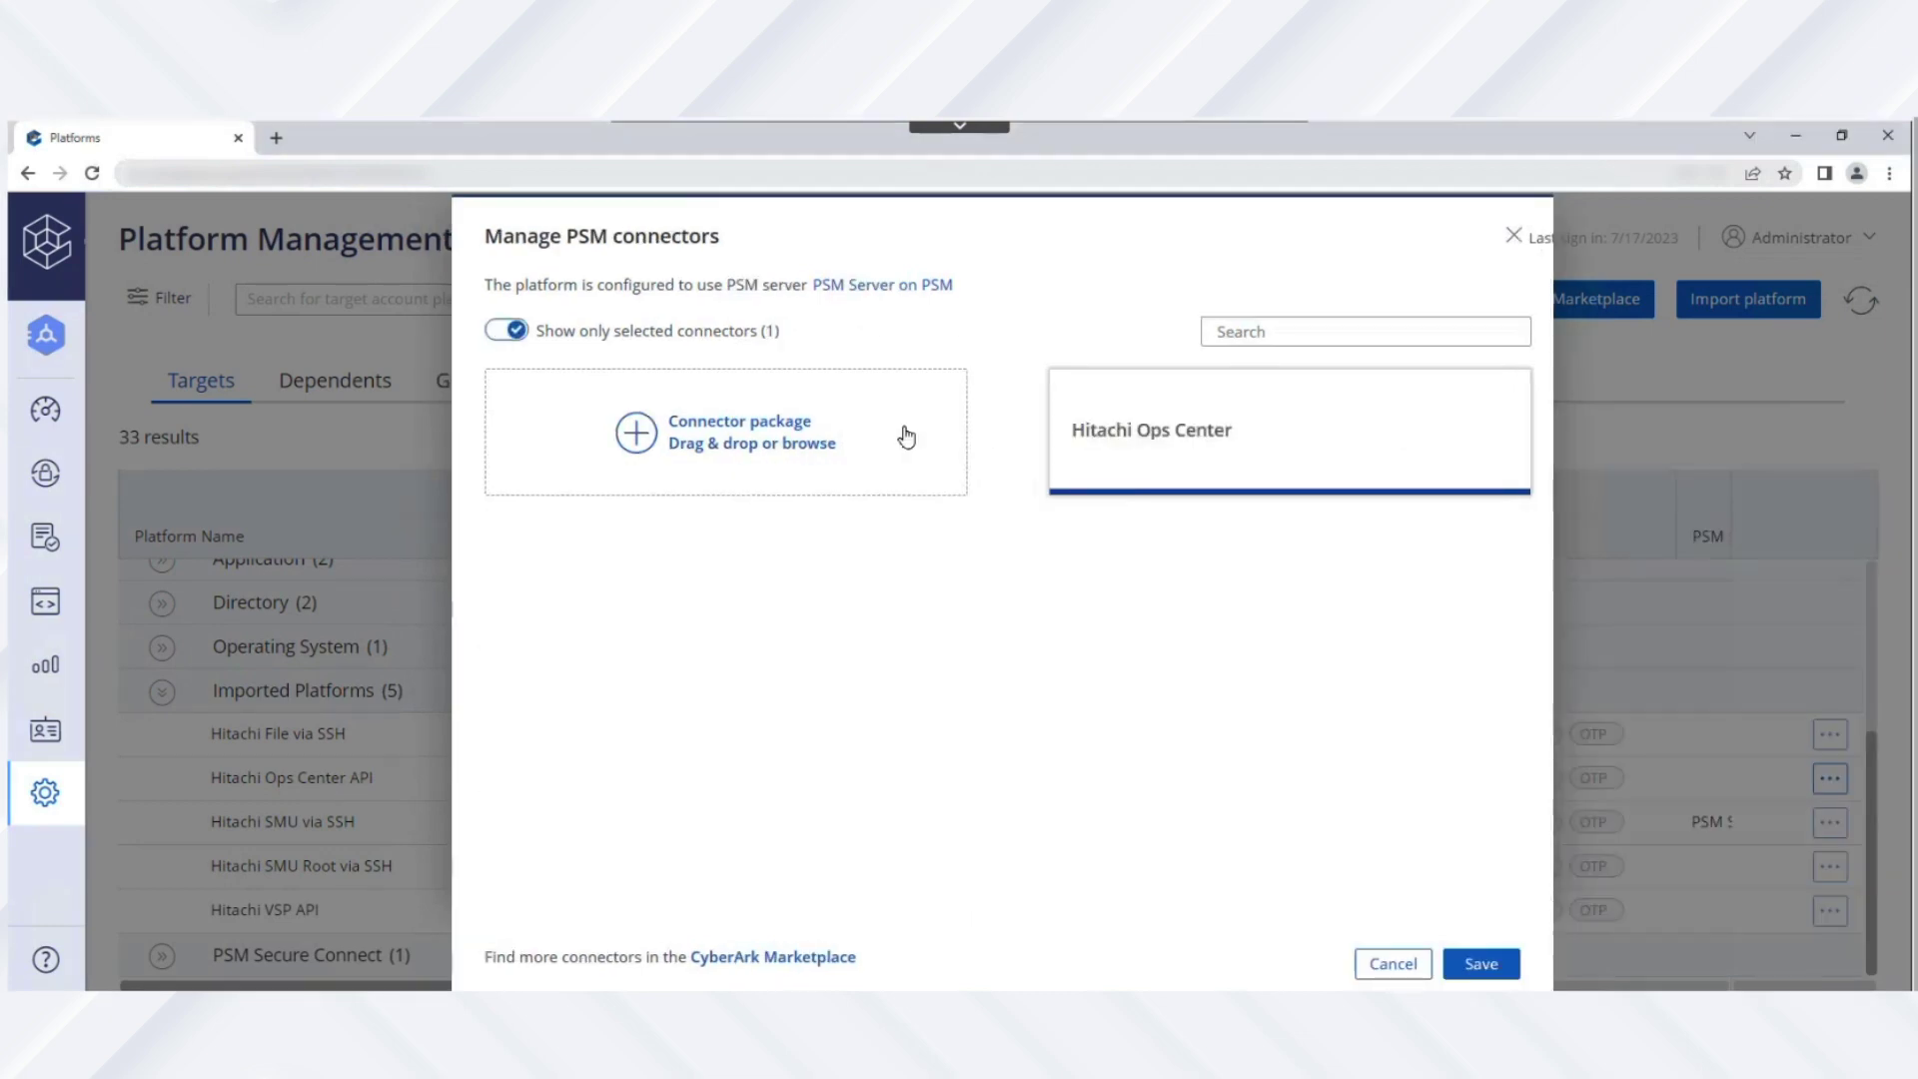
click(1471, 963)
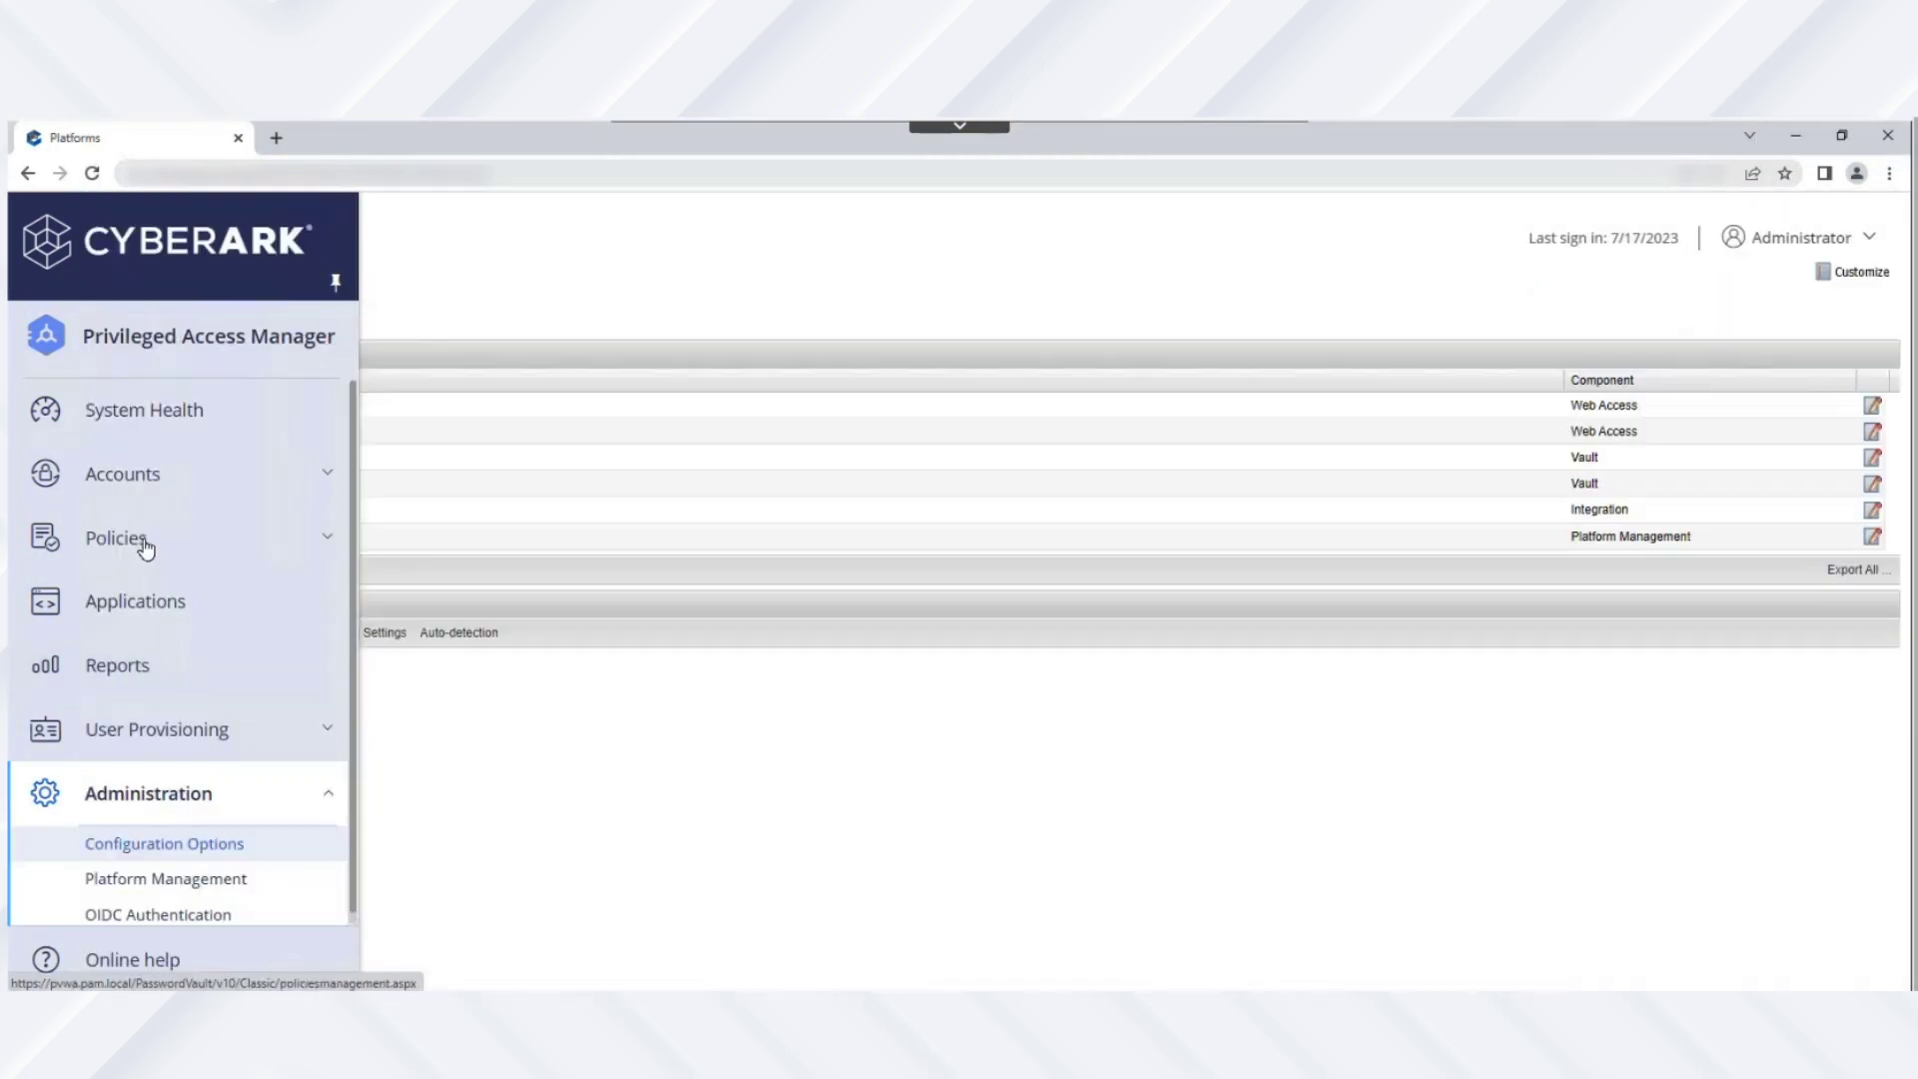
click(145, 545)
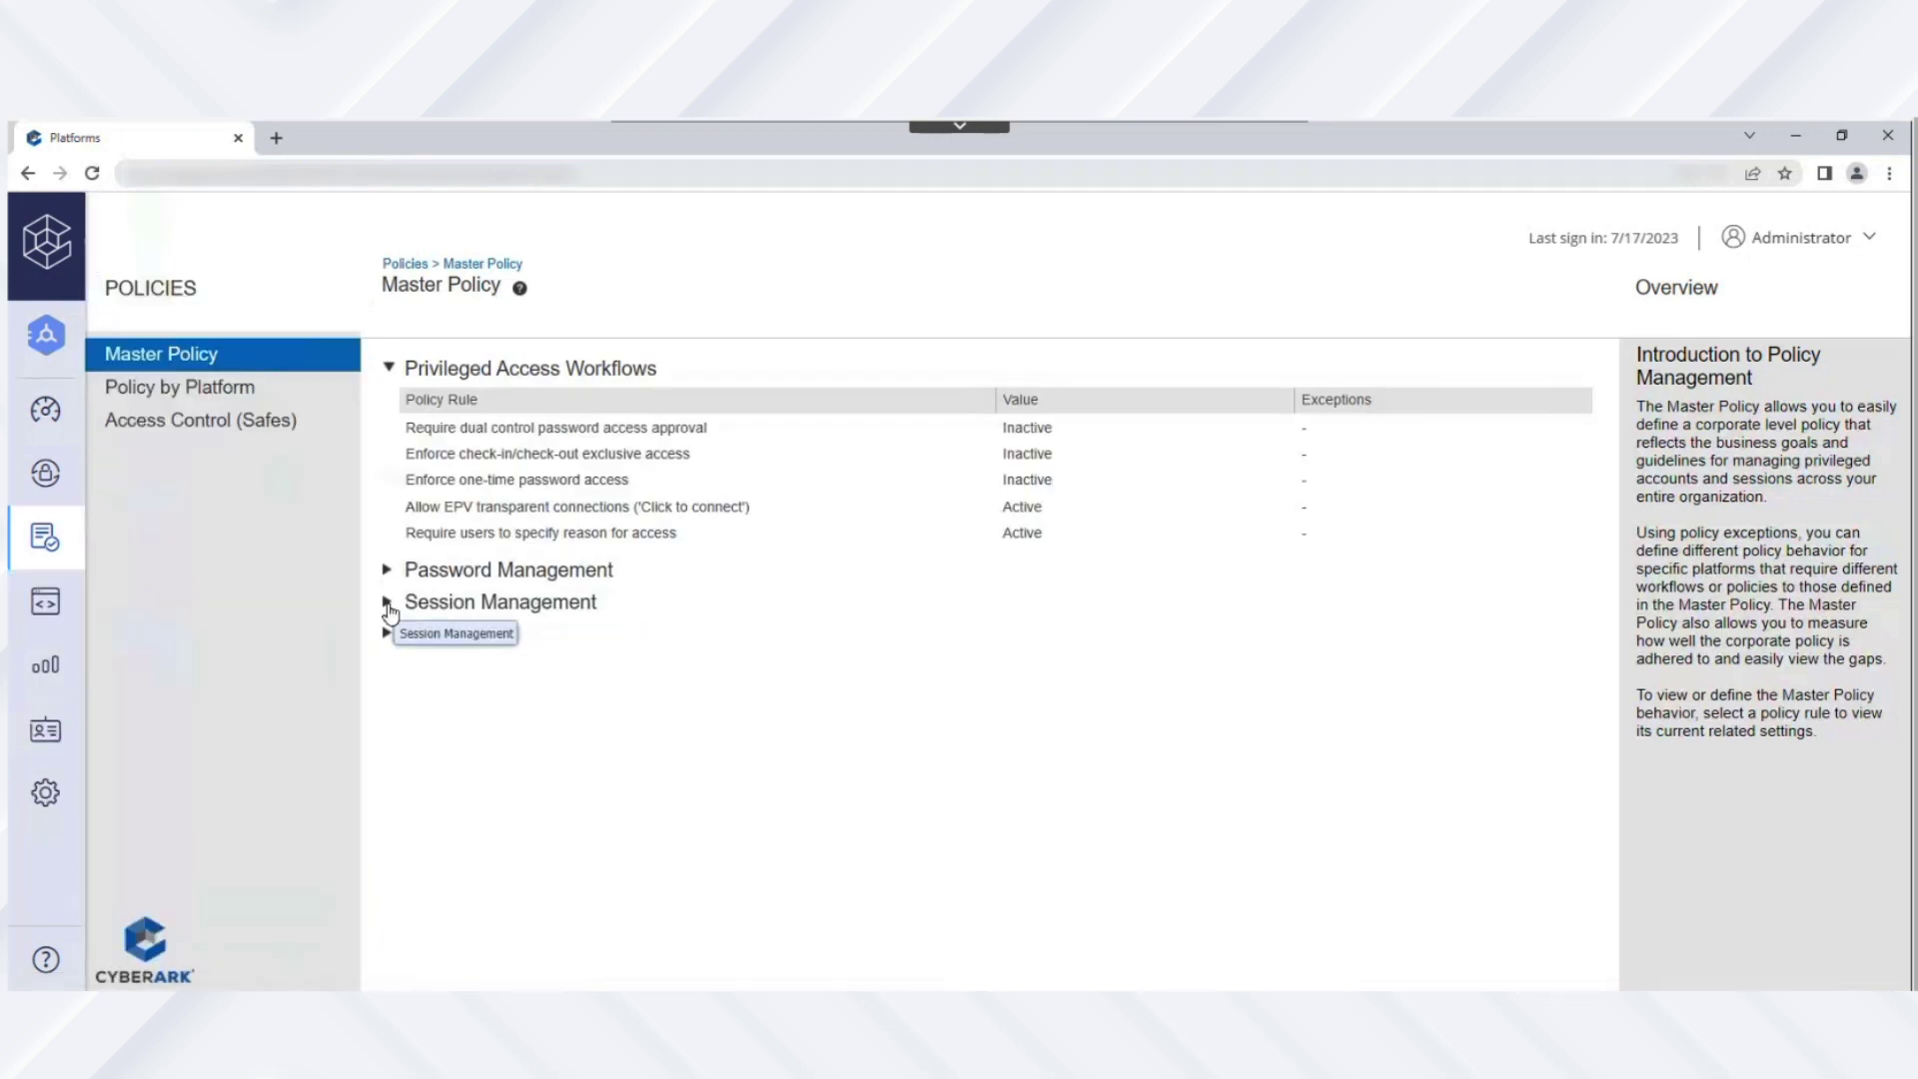
Under Session Management, add a Hitachi Ops Center API exception setting the monitoring and isolation rule Active.
click(388, 605)
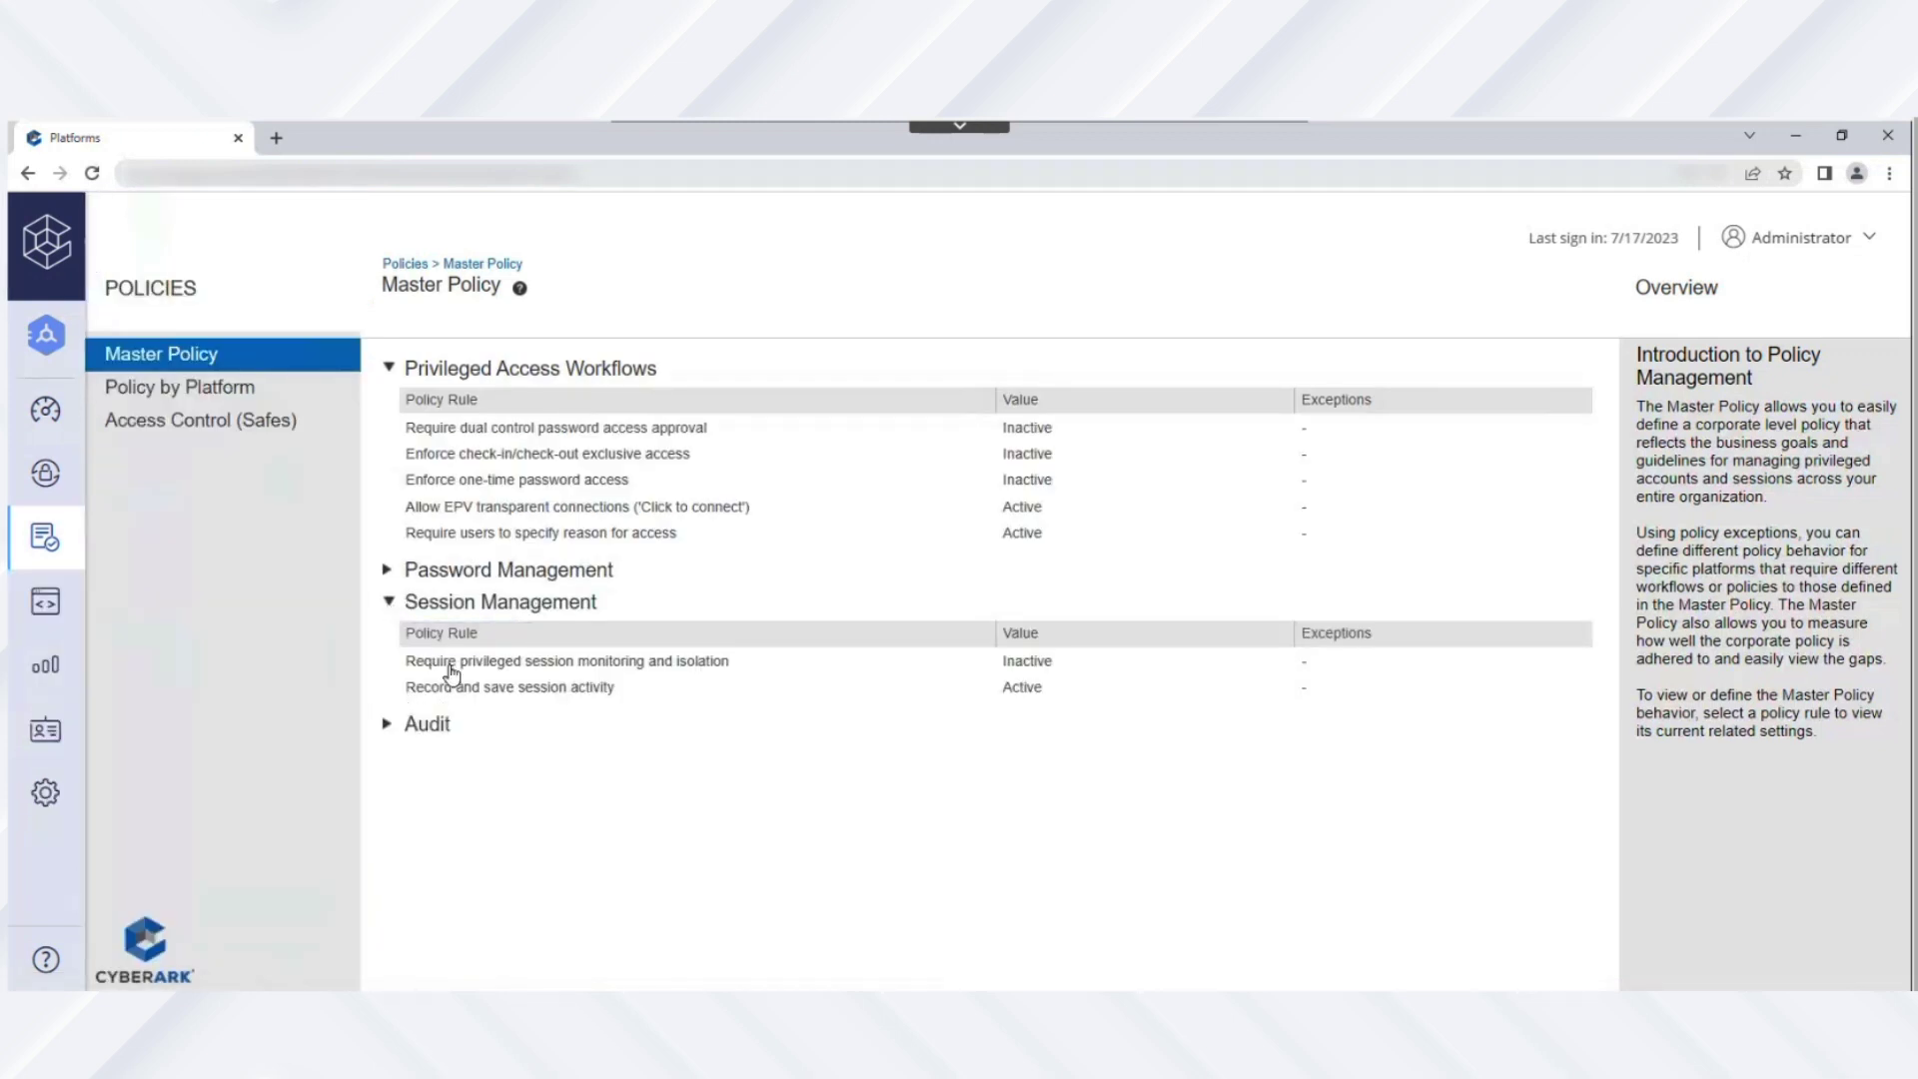
click(1004, 667)
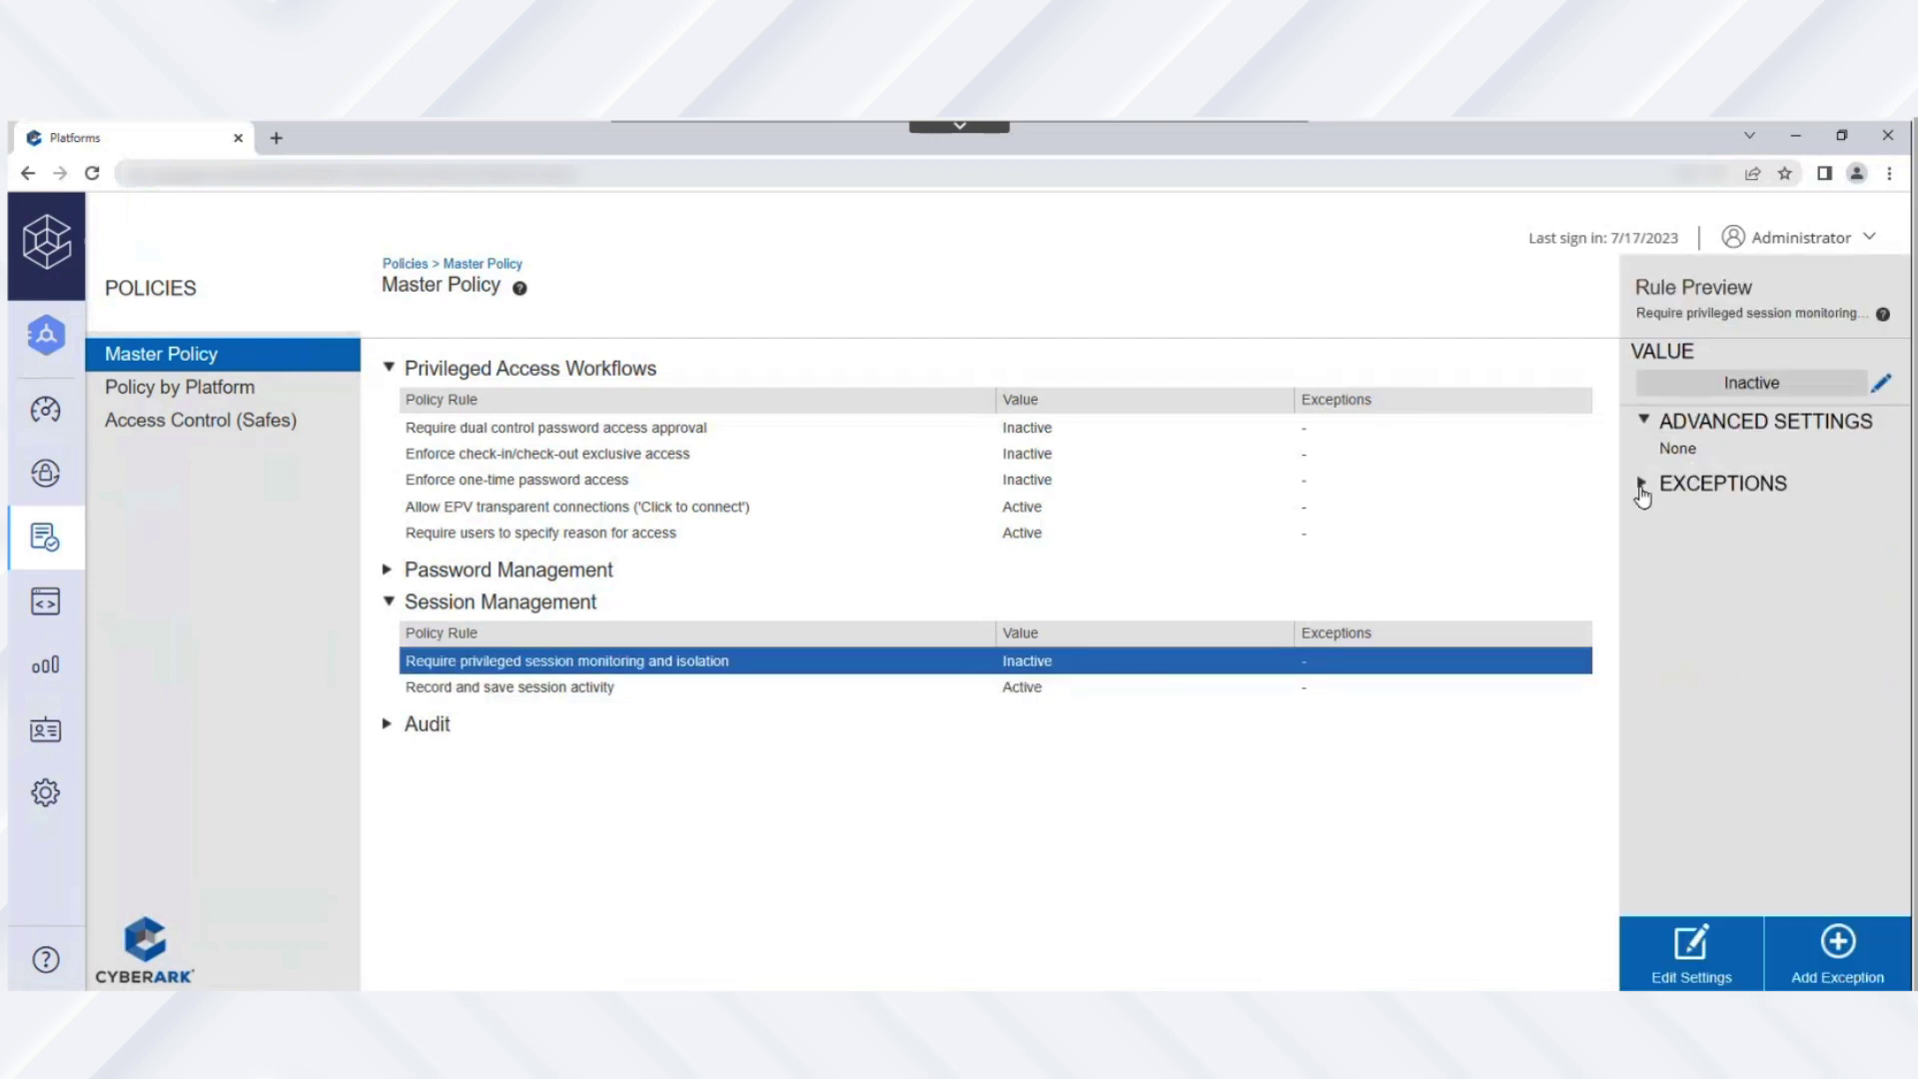
click(1641, 487)
click(1837, 954)
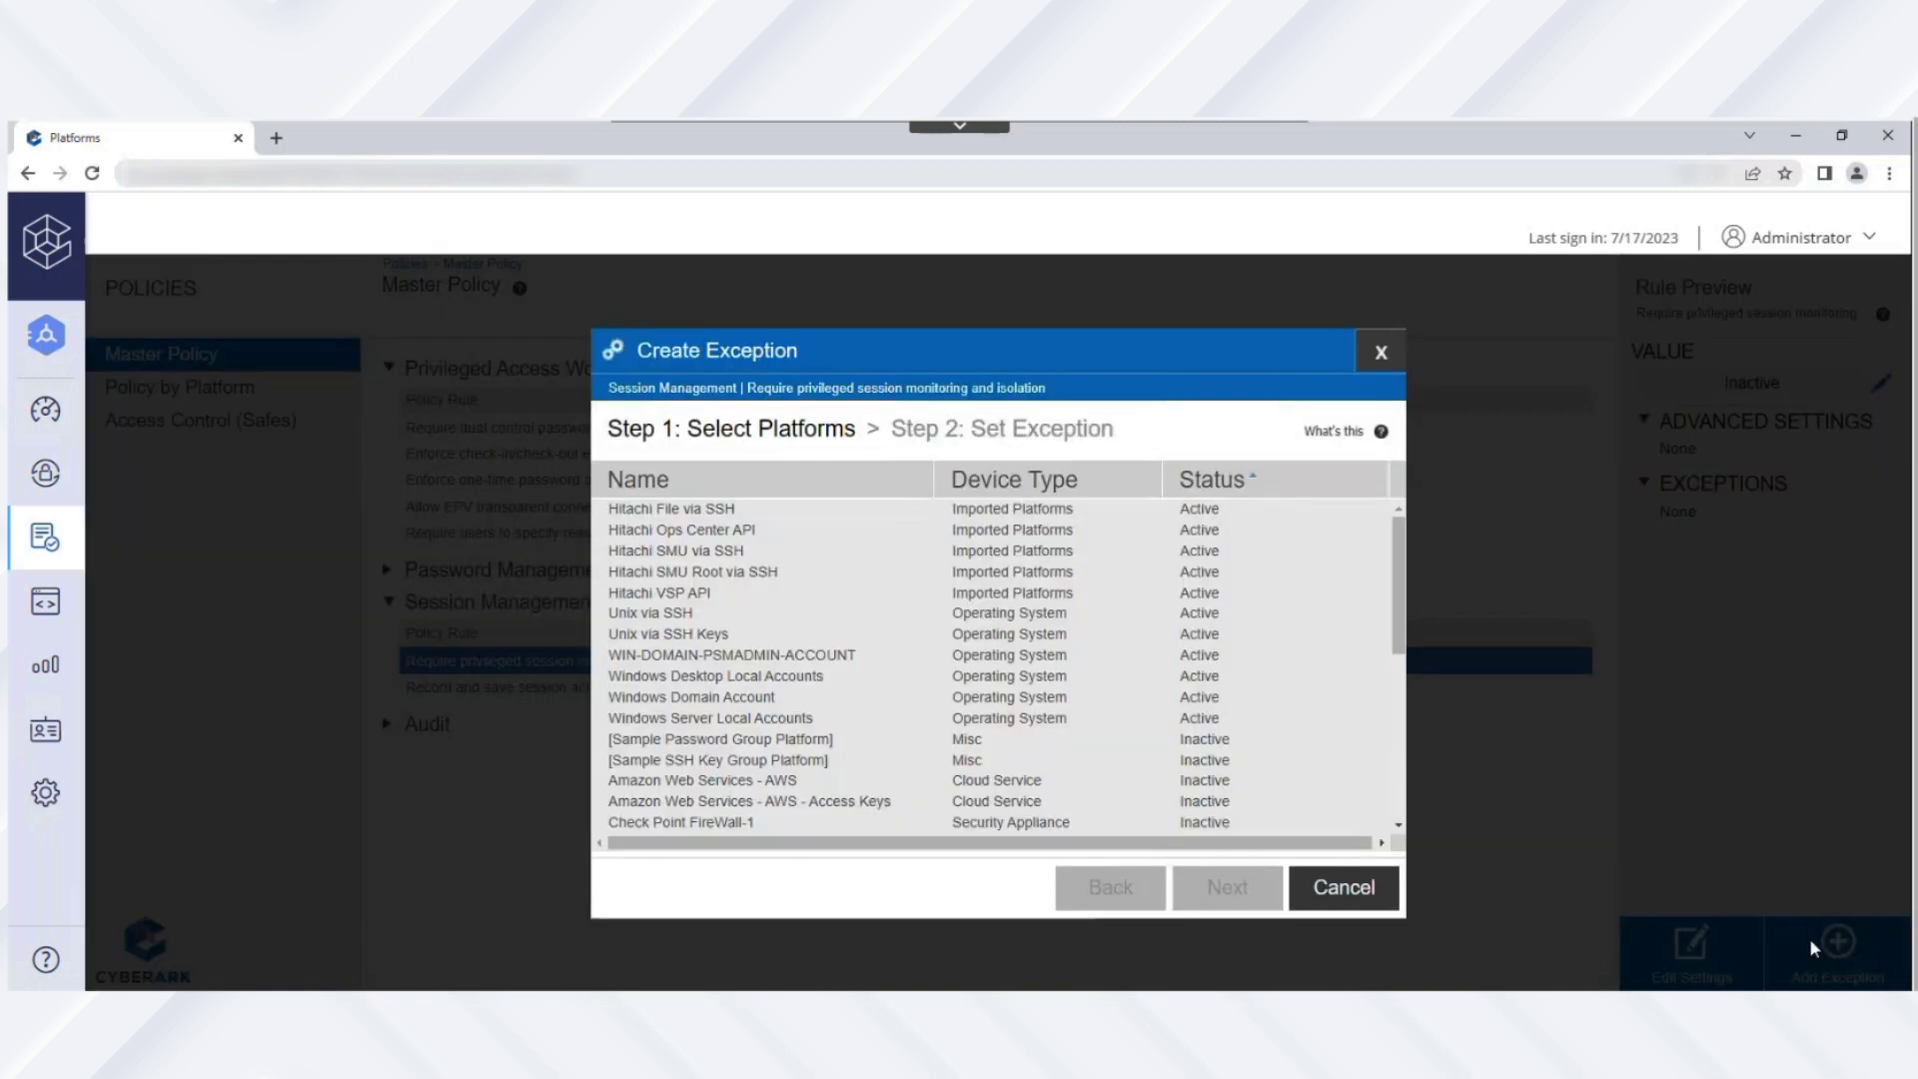
click(738, 530)
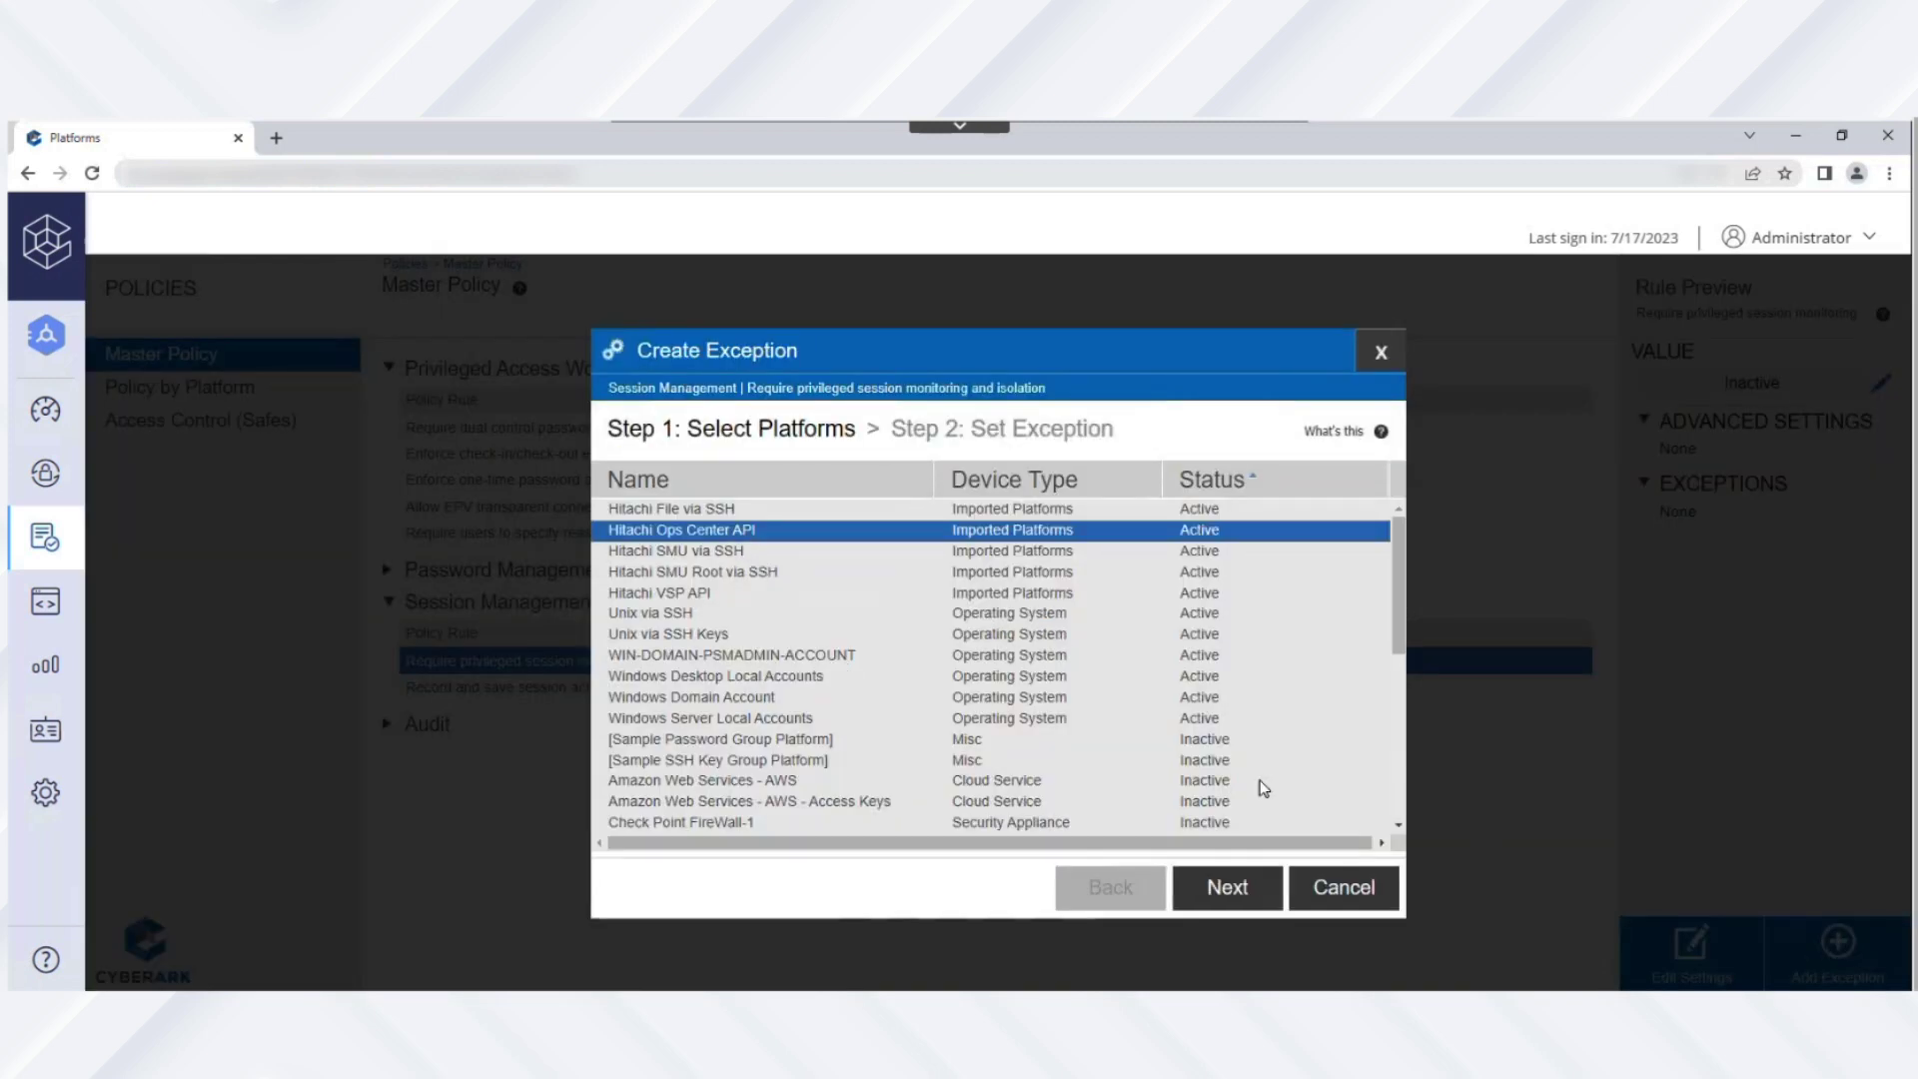
click(1255, 897)
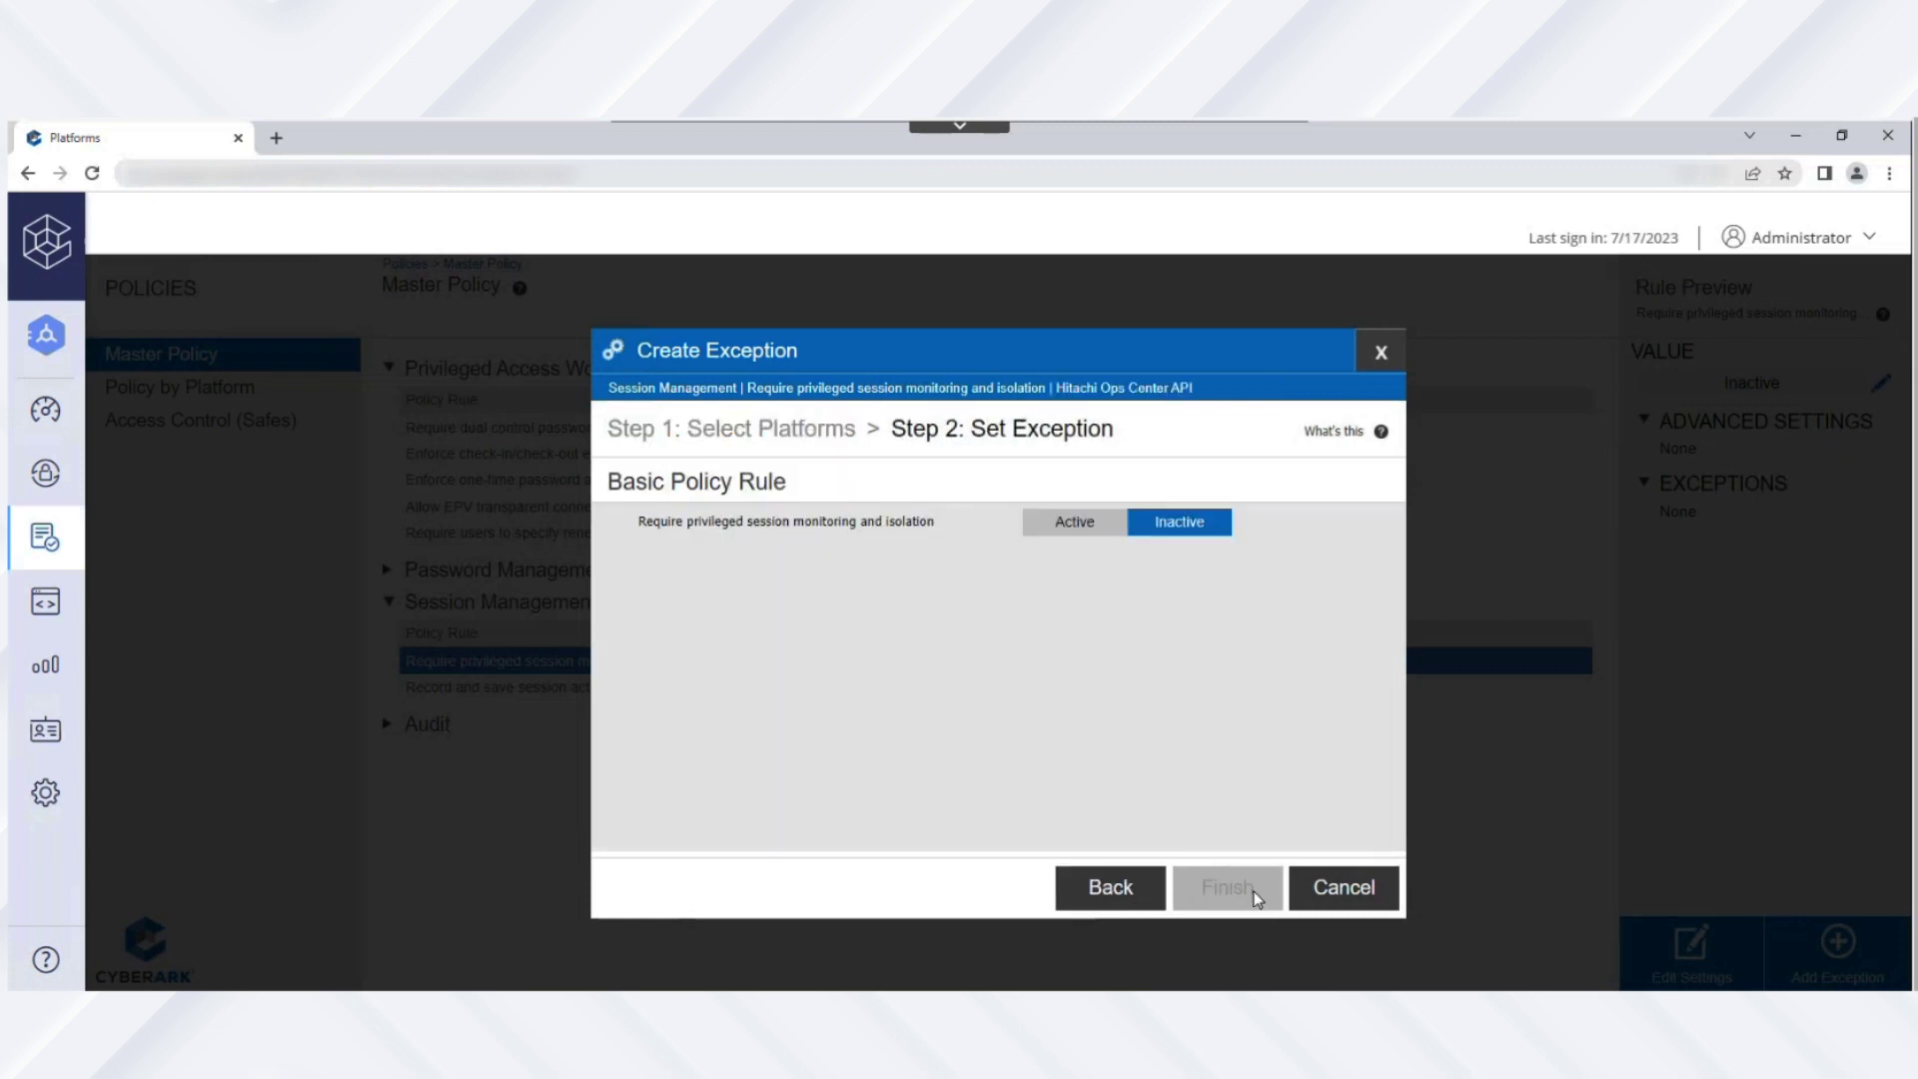
click(1079, 527)
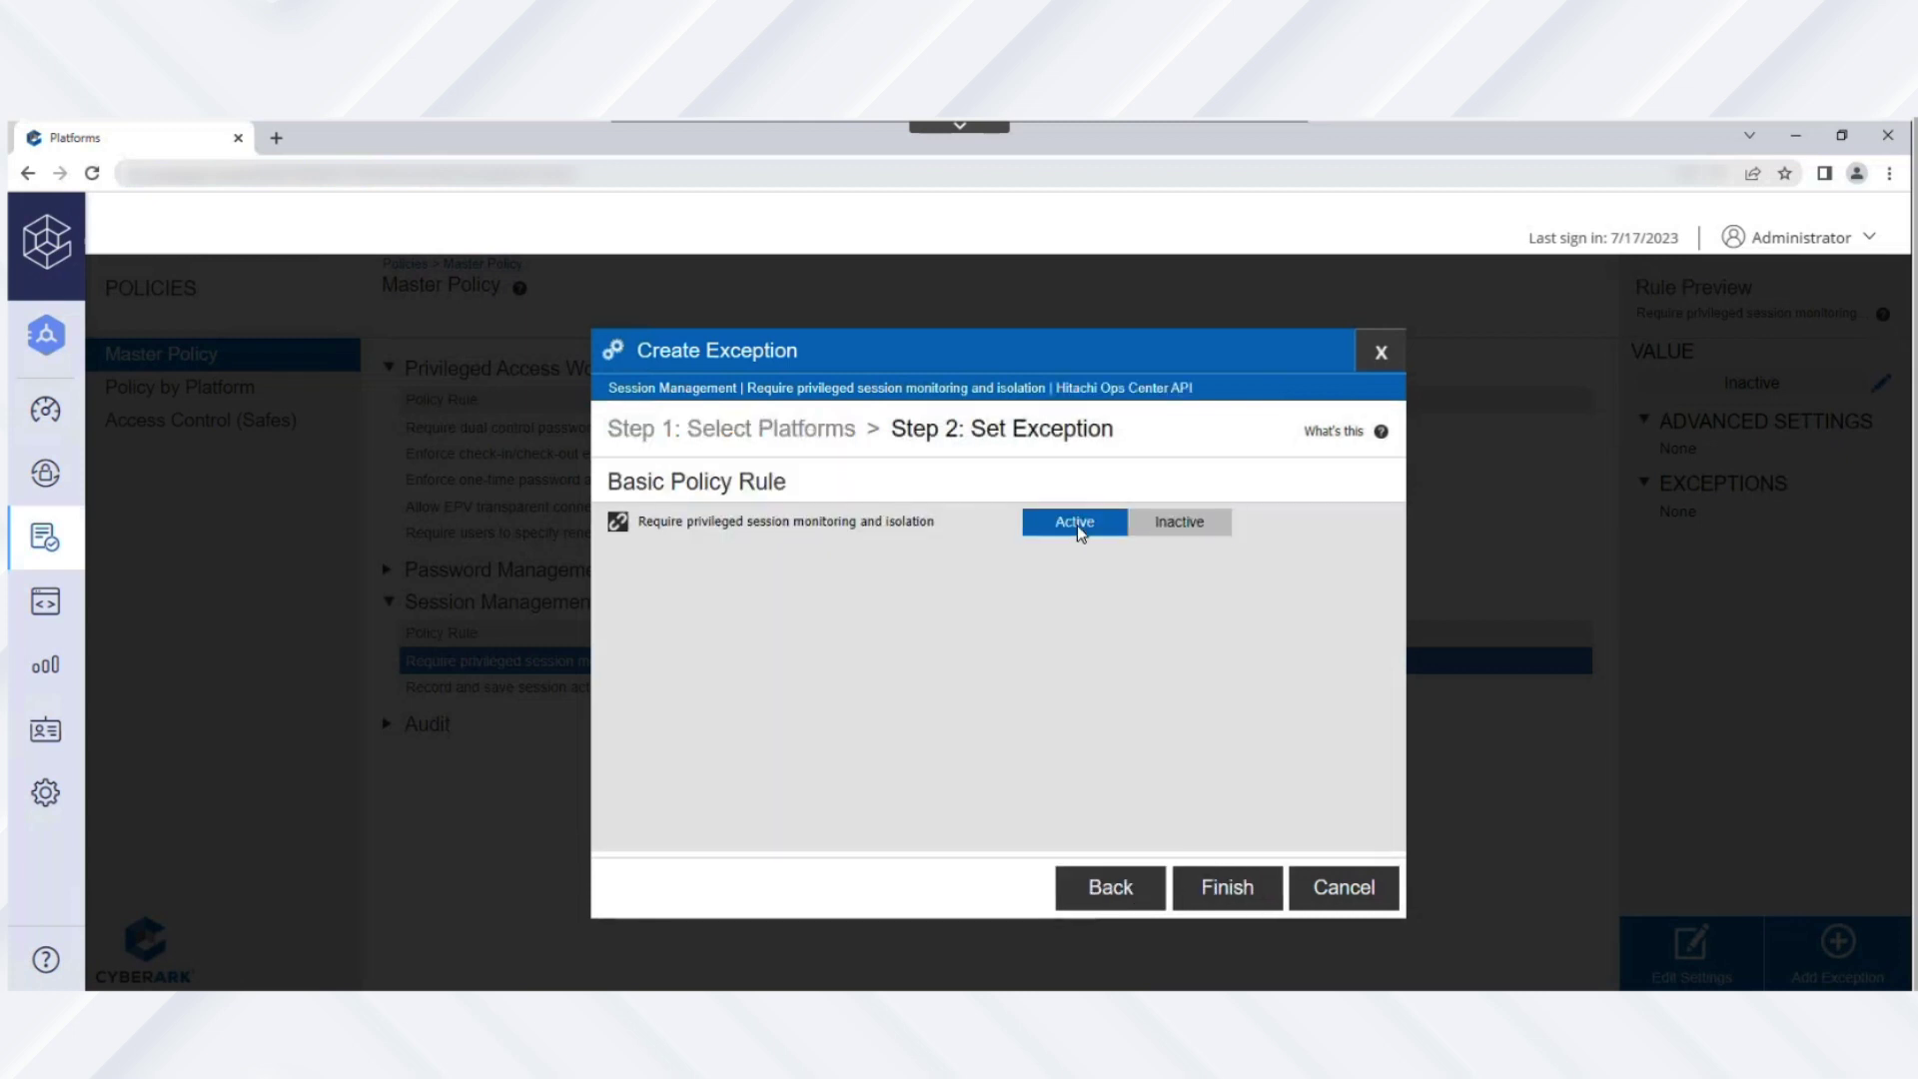
click(1227, 889)
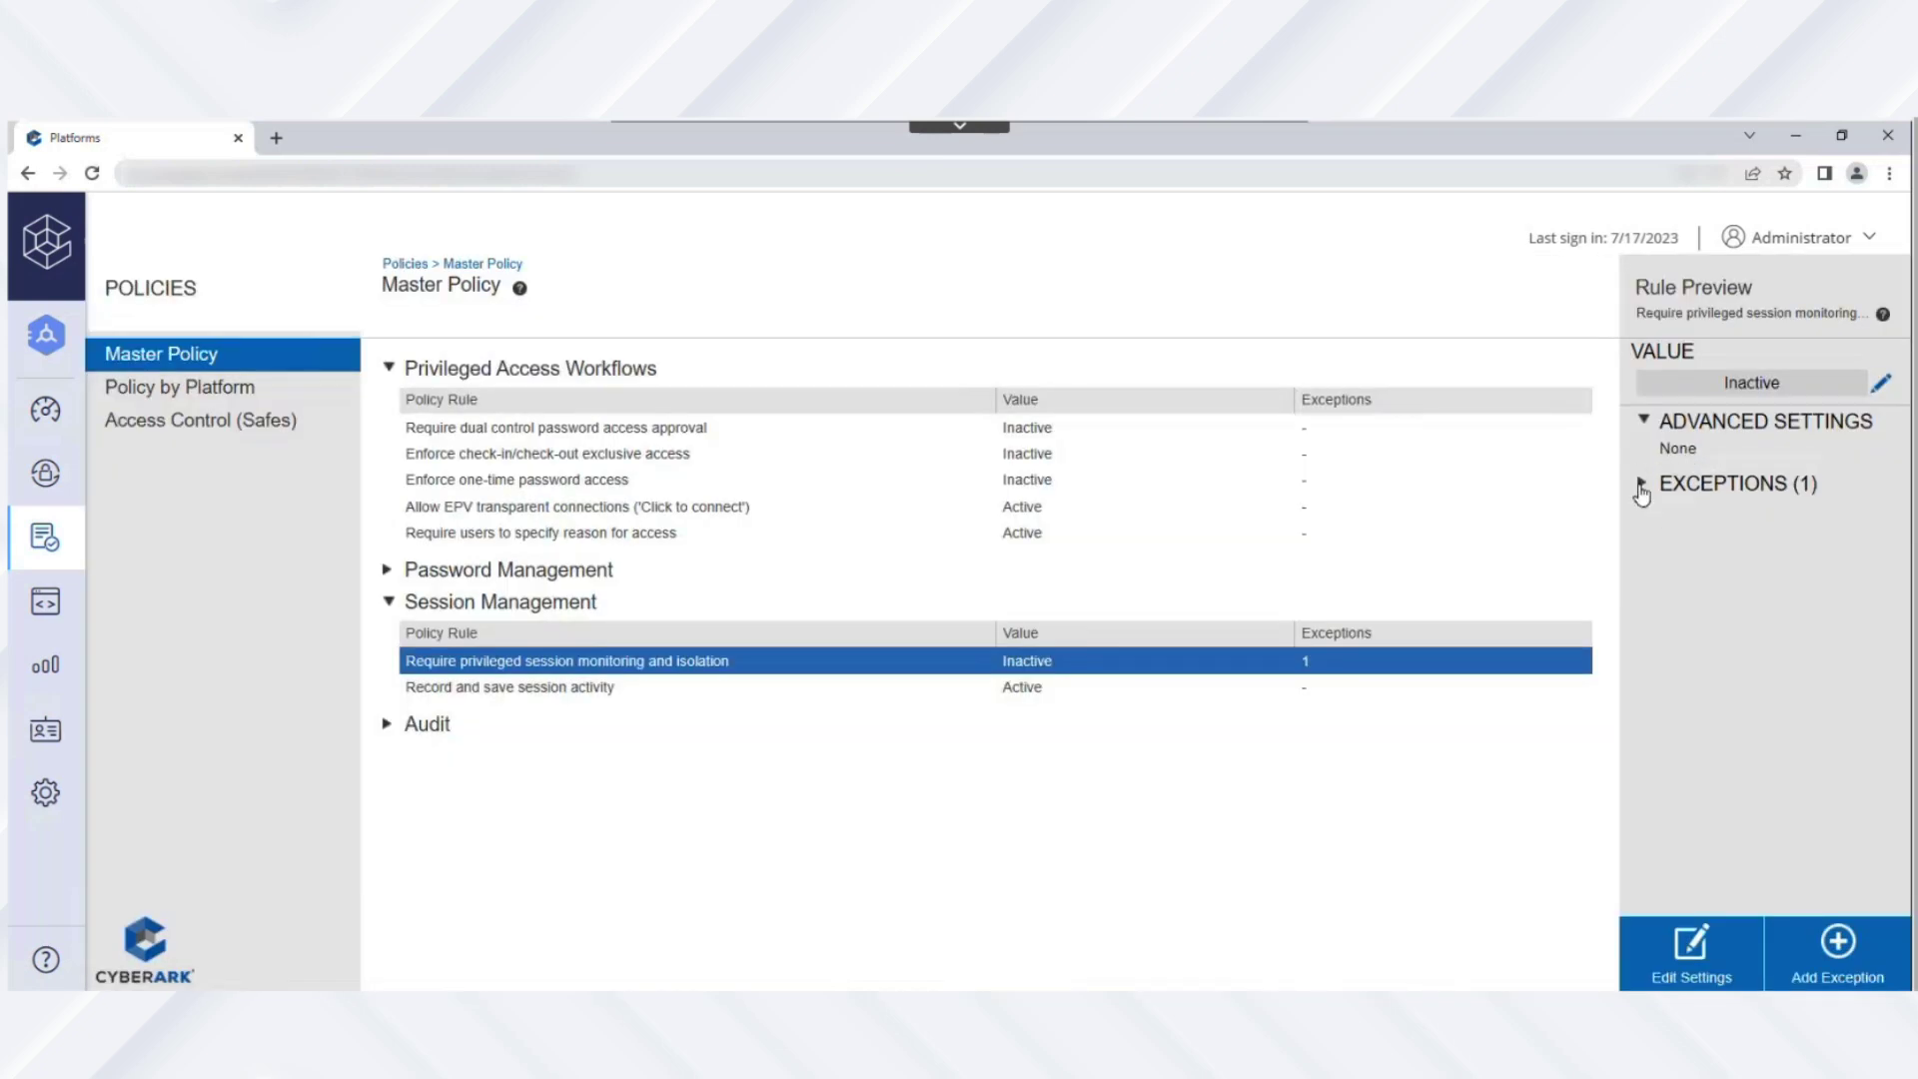
click(1665, 492)
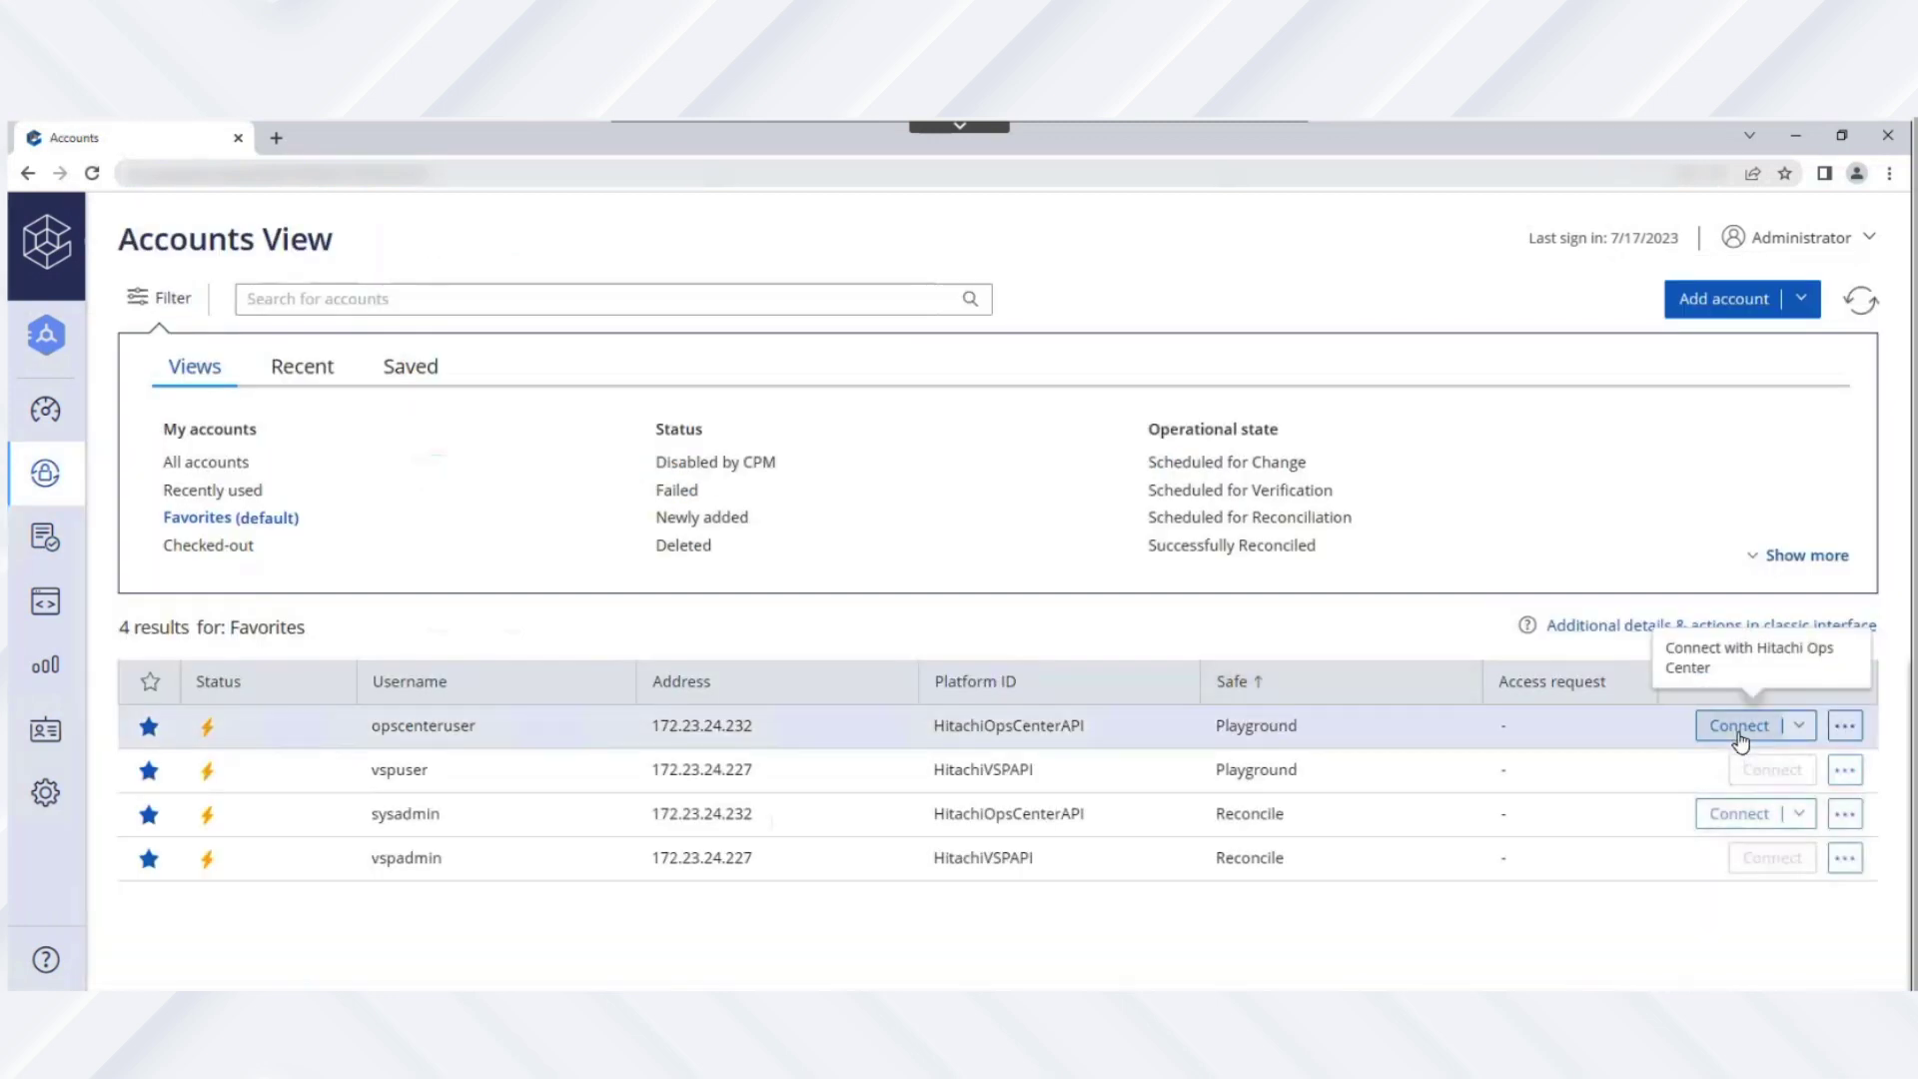
Connect to the Ops Center API account via PSM with reason OpsCenterConnect and open the downloaded .rdp file.
click(1740, 726)
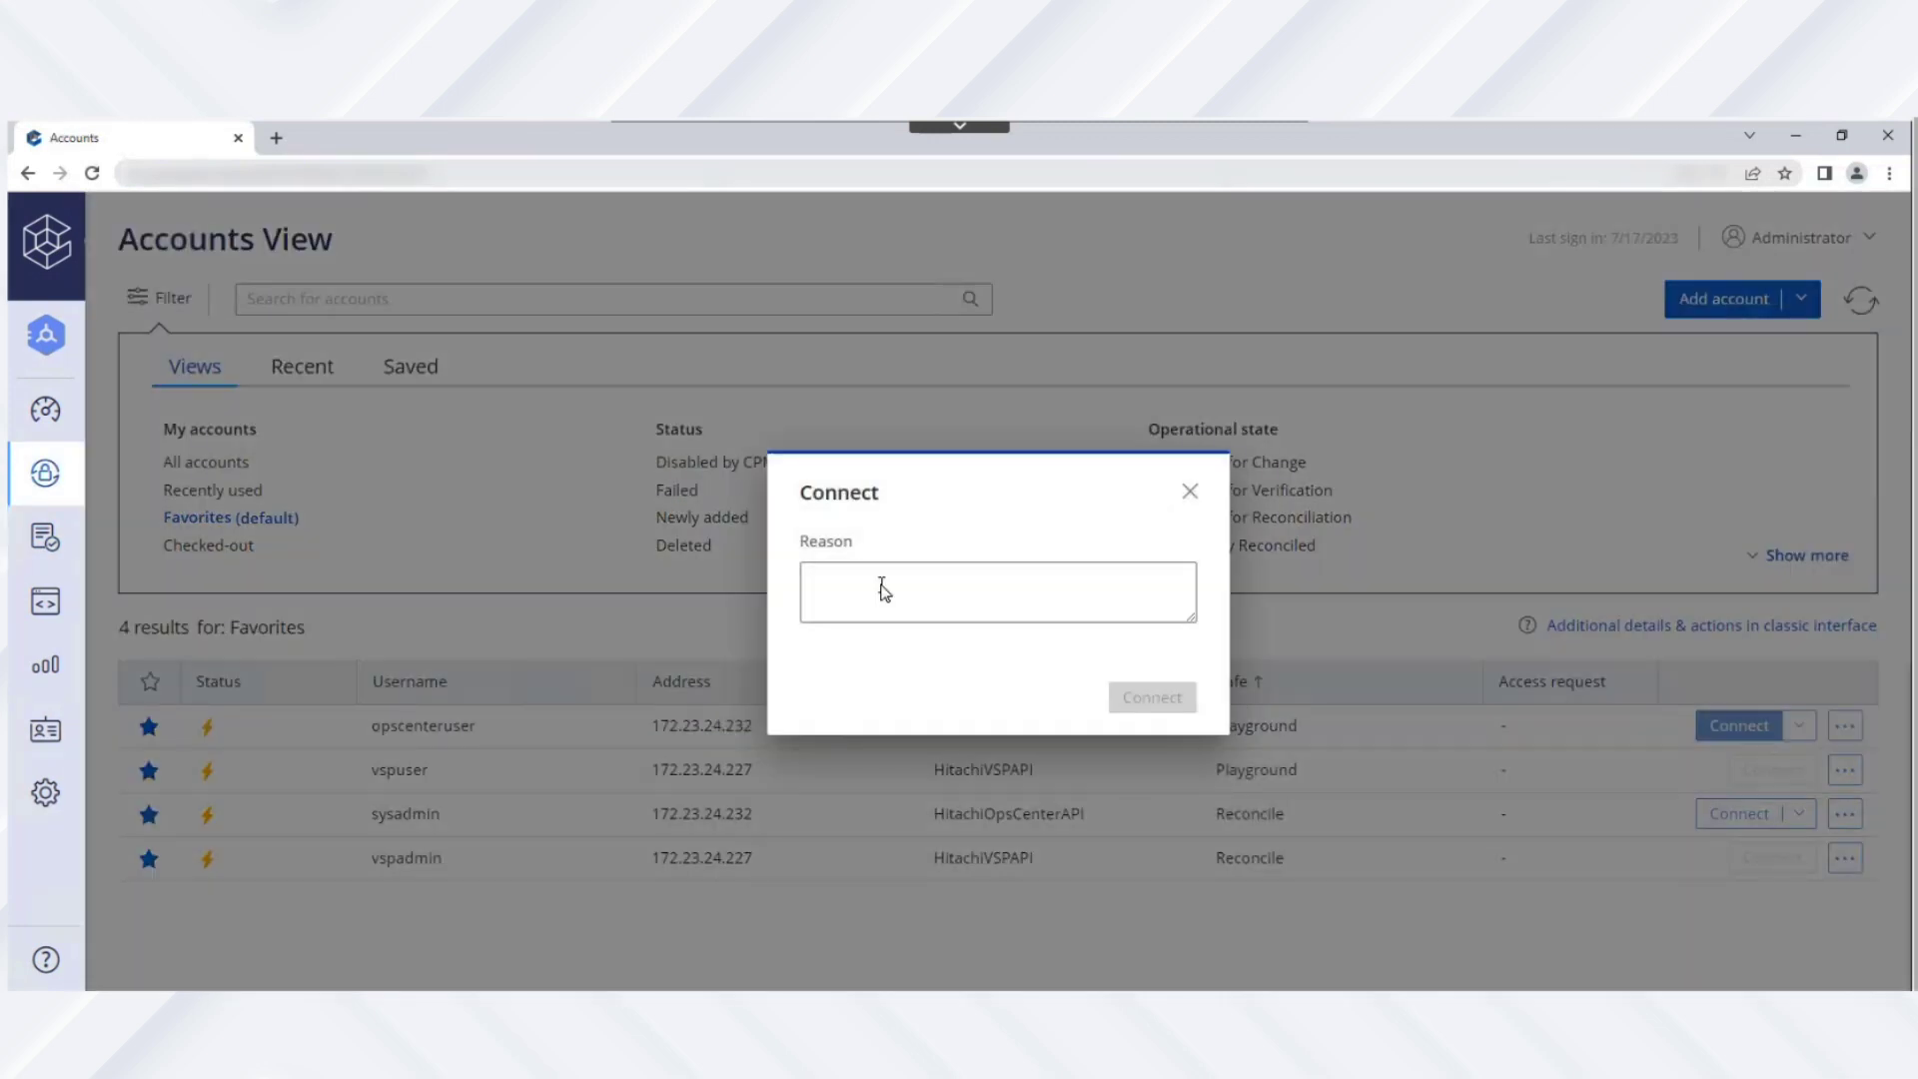
click(882, 591)
text(Ops)
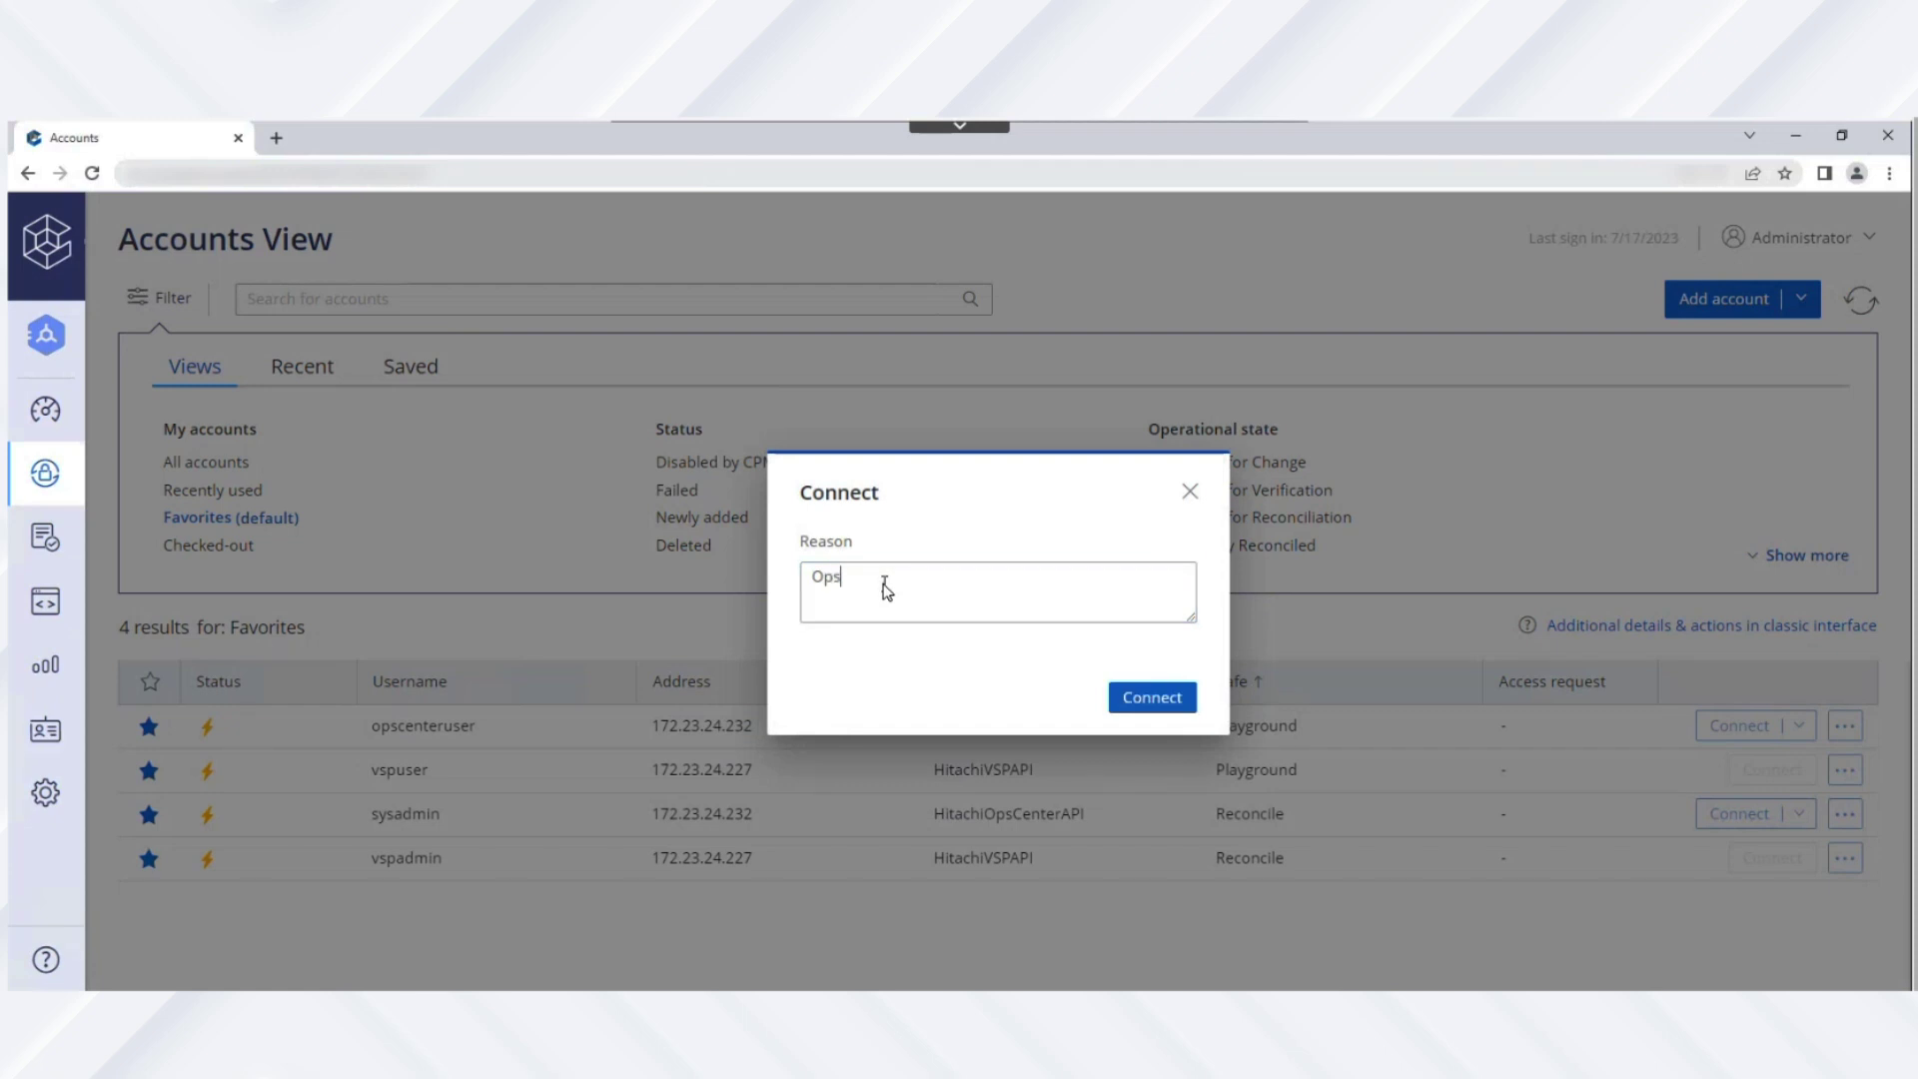
text(CenterConnect)
click(1123, 698)
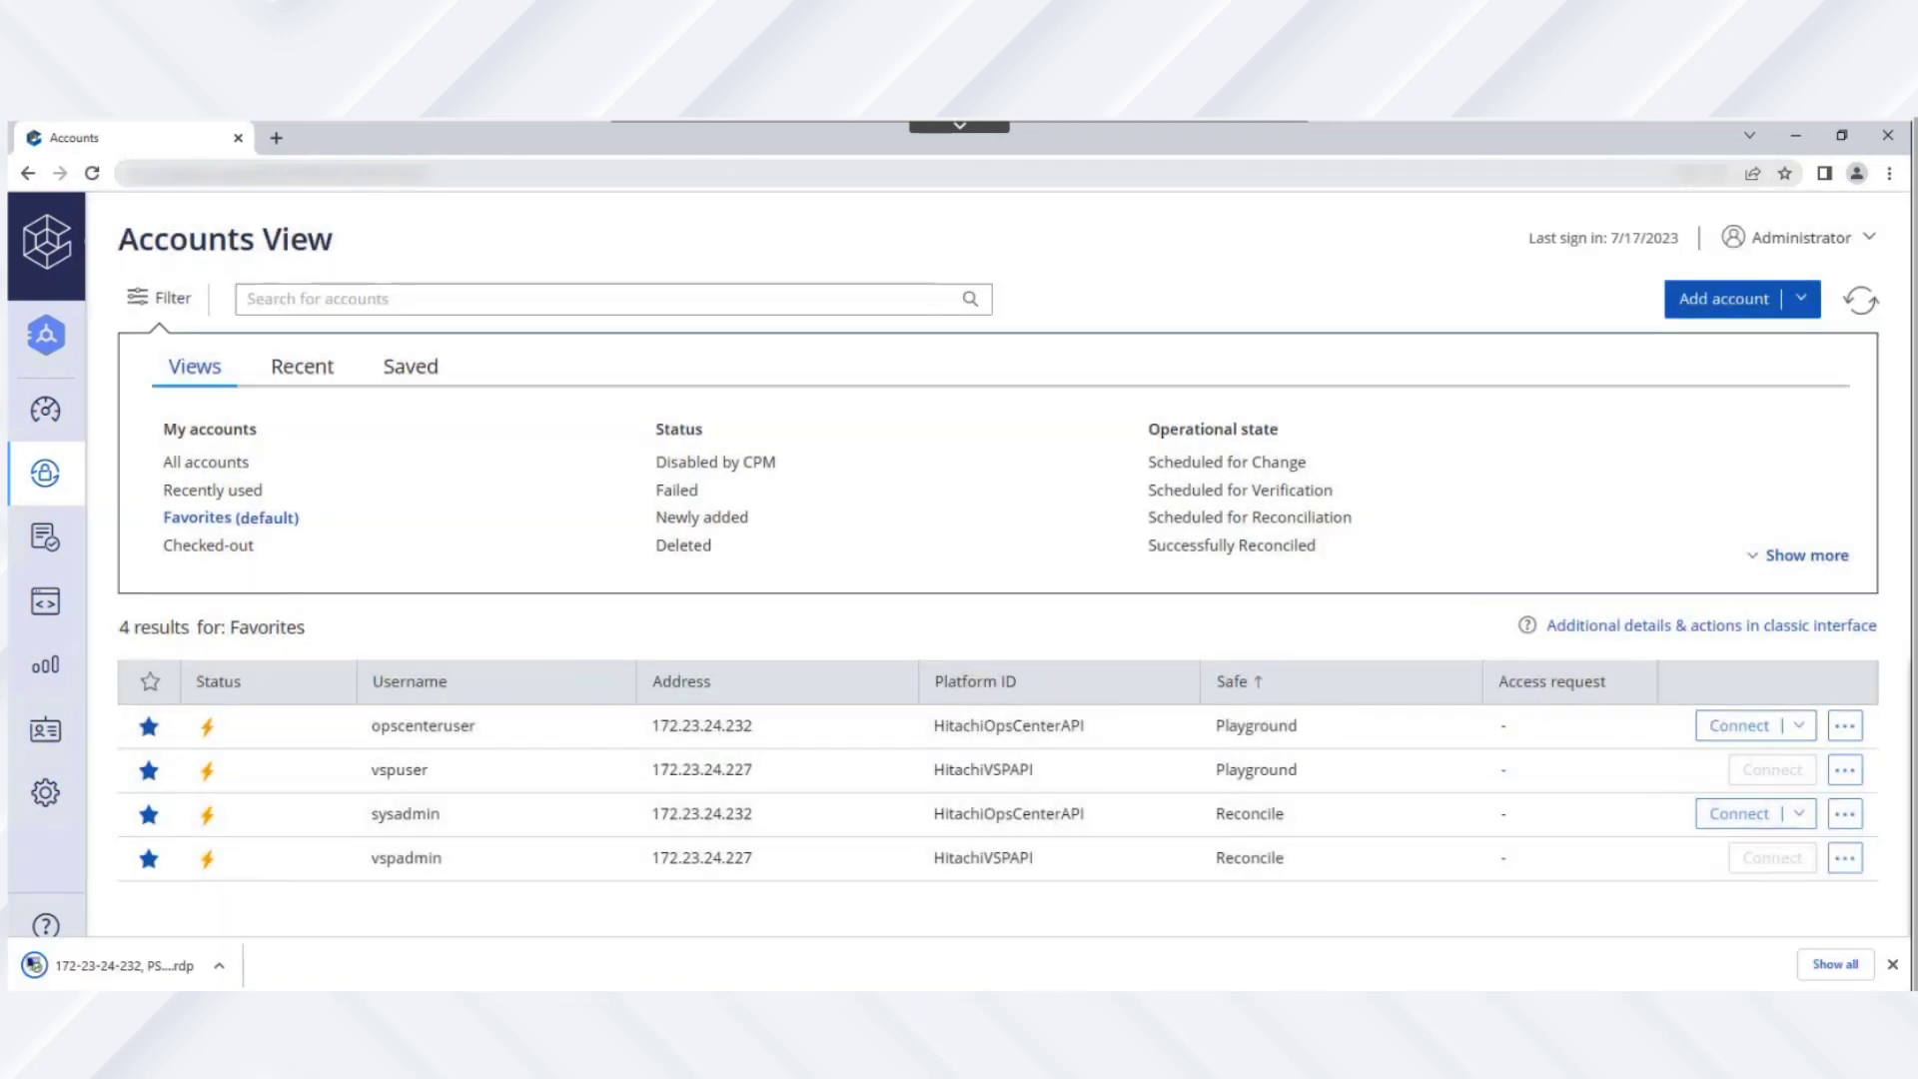
click(219, 966)
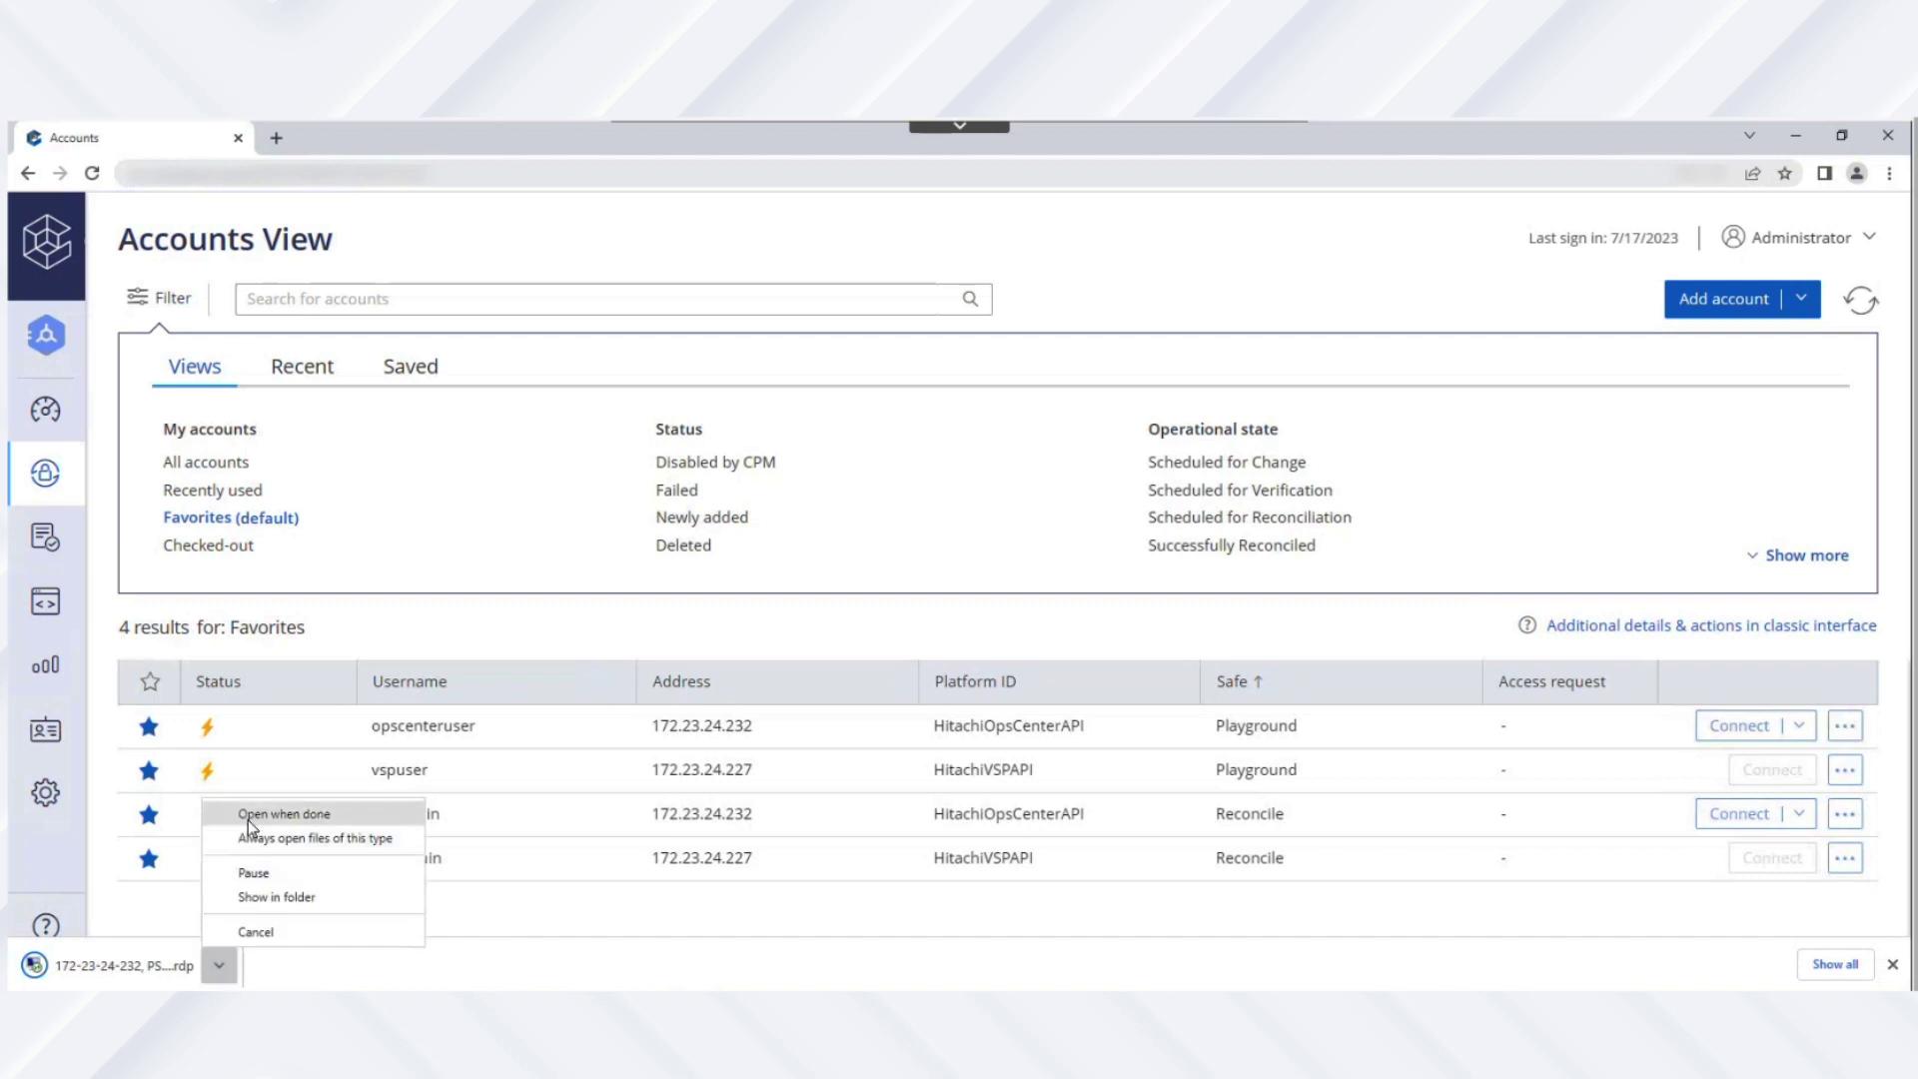
click(265, 835)
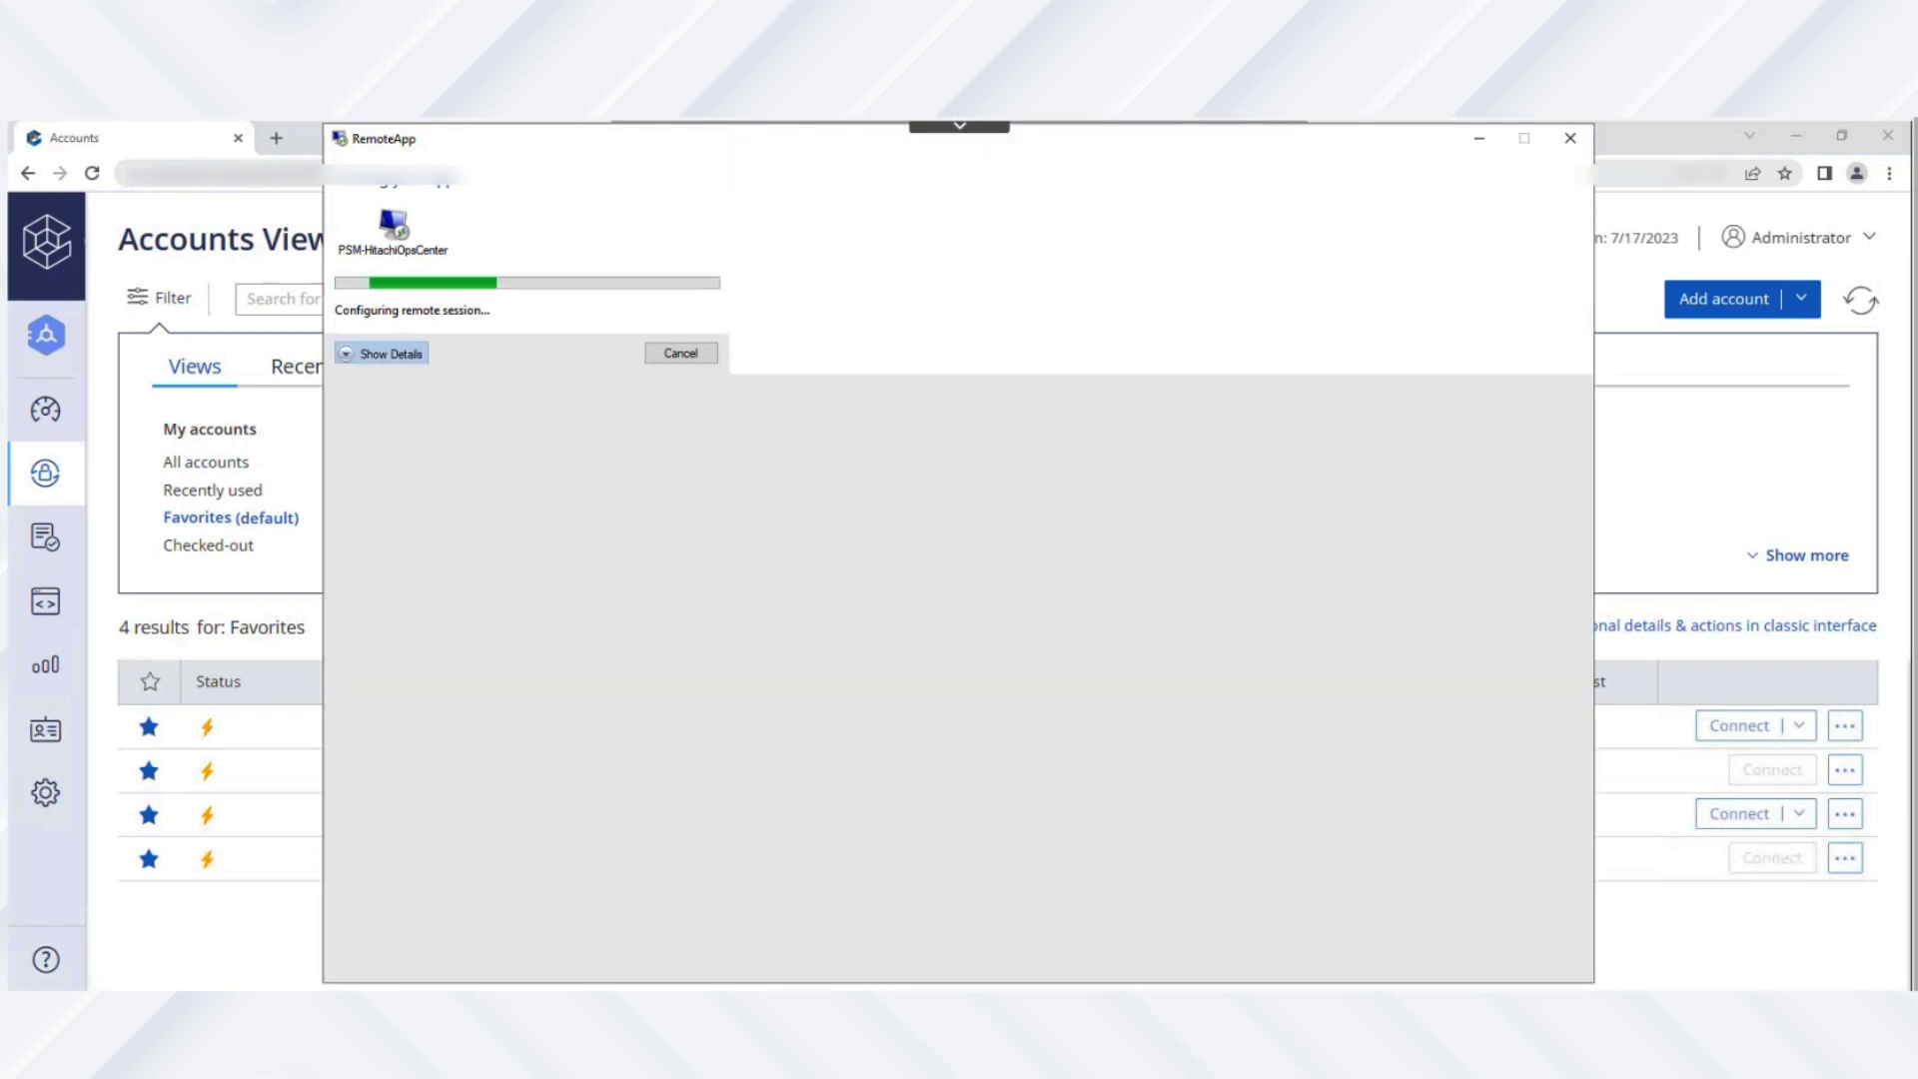
click(381, 354)
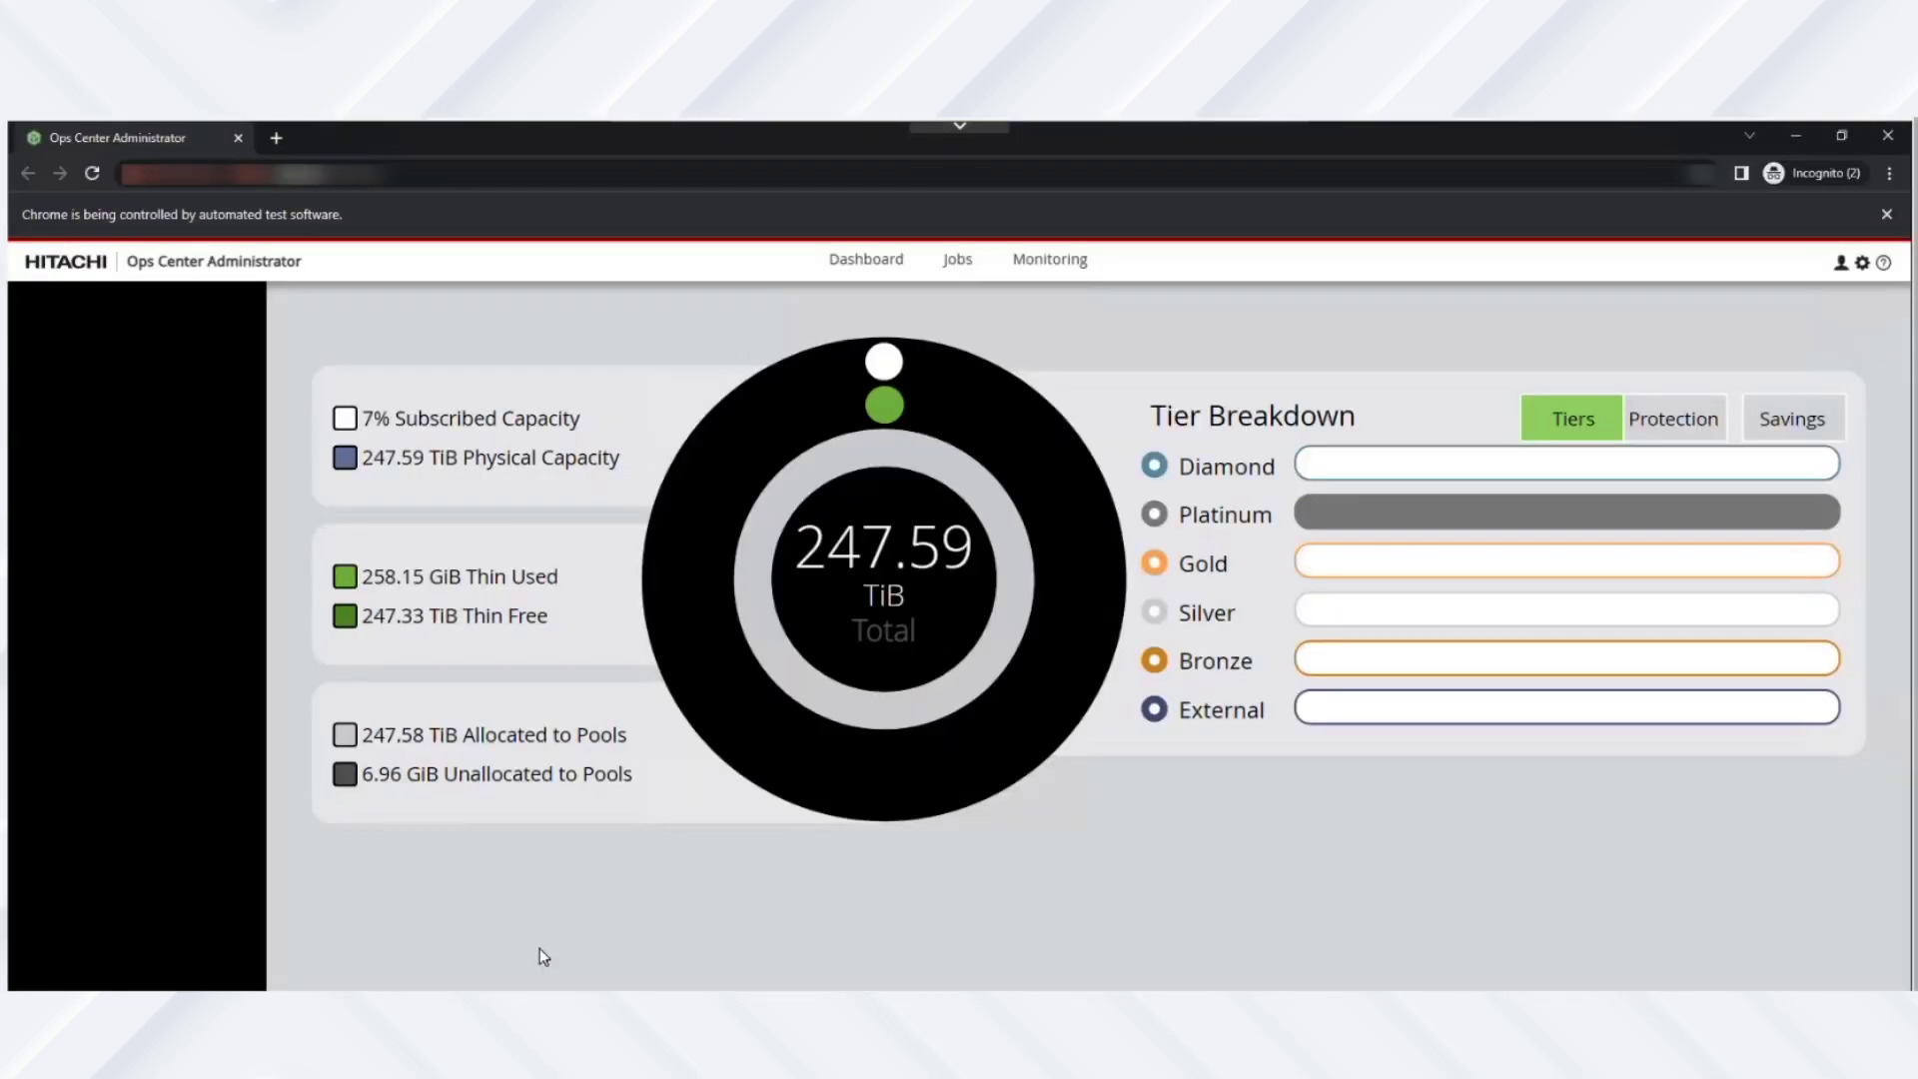
Open the Storage Systems list and select the VSP 5600H with S/N 30027.
click(149, 379)
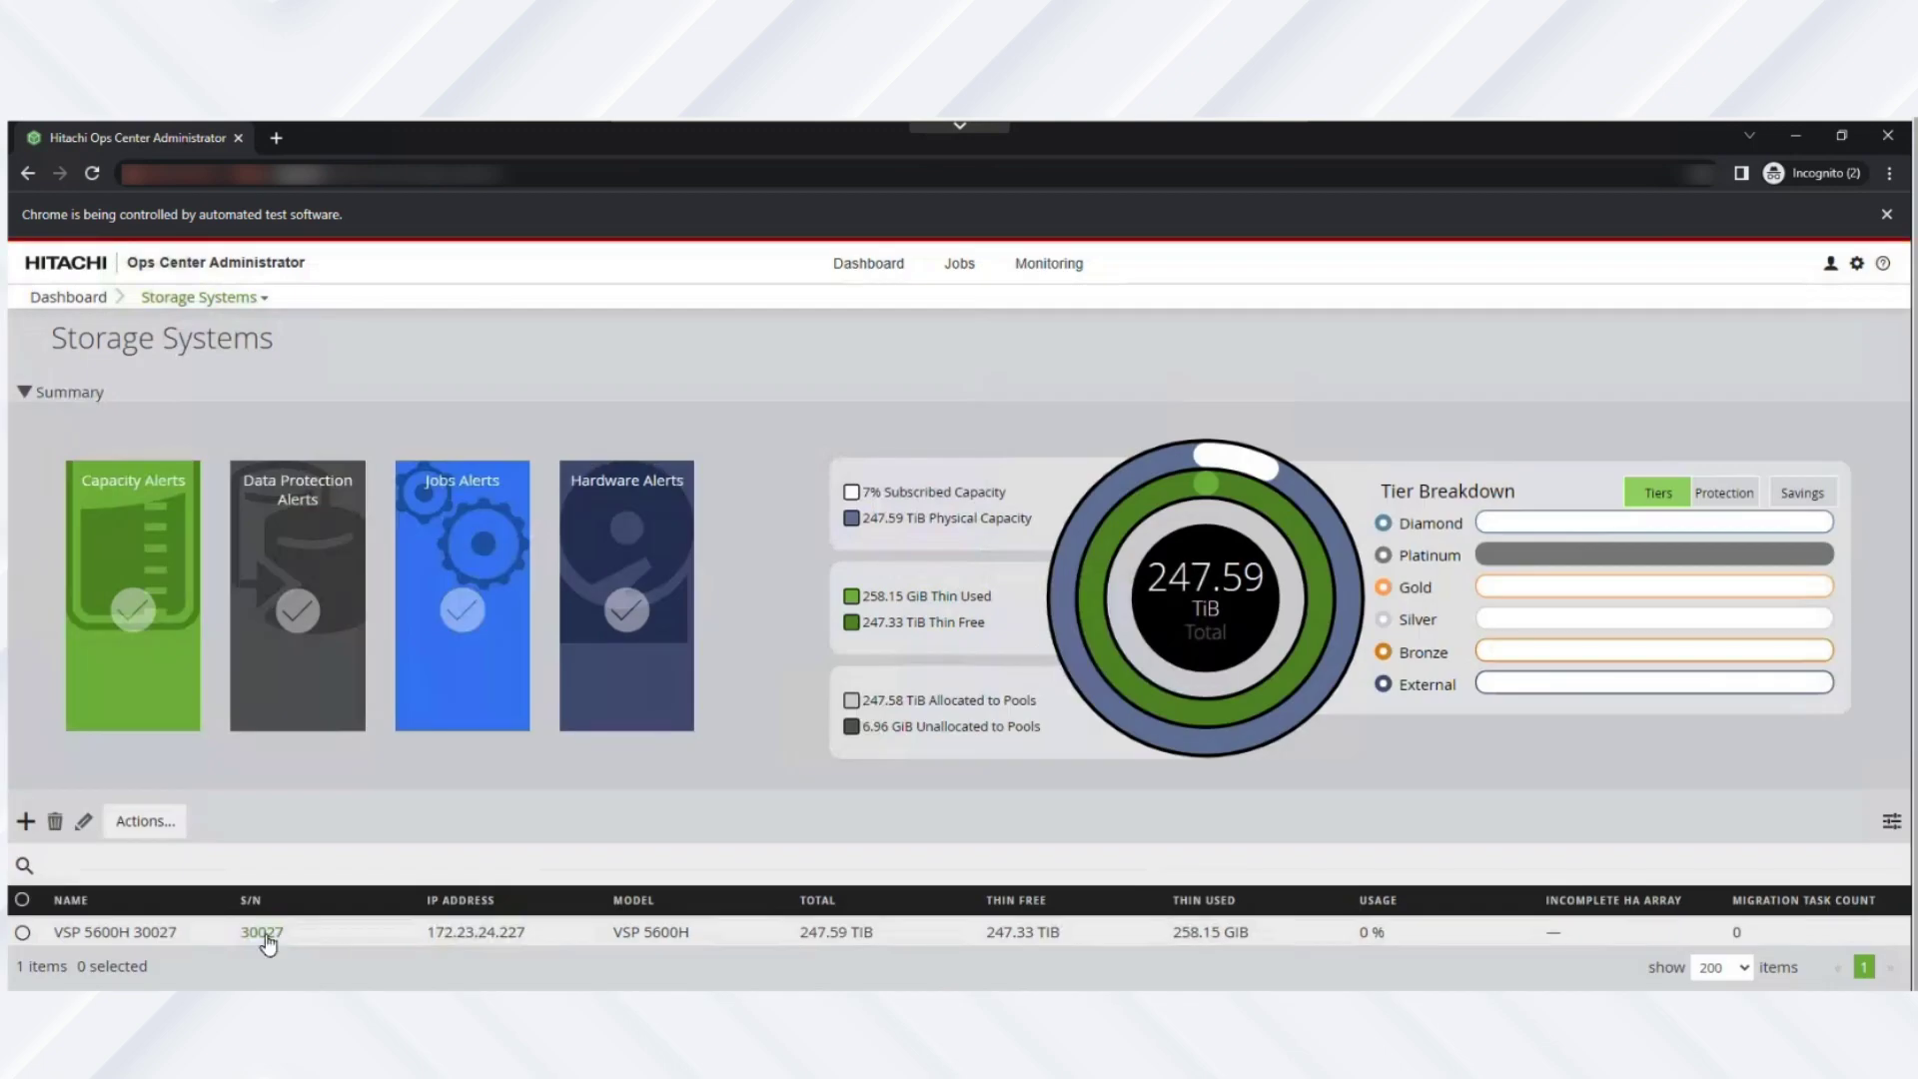
click(265, 936)
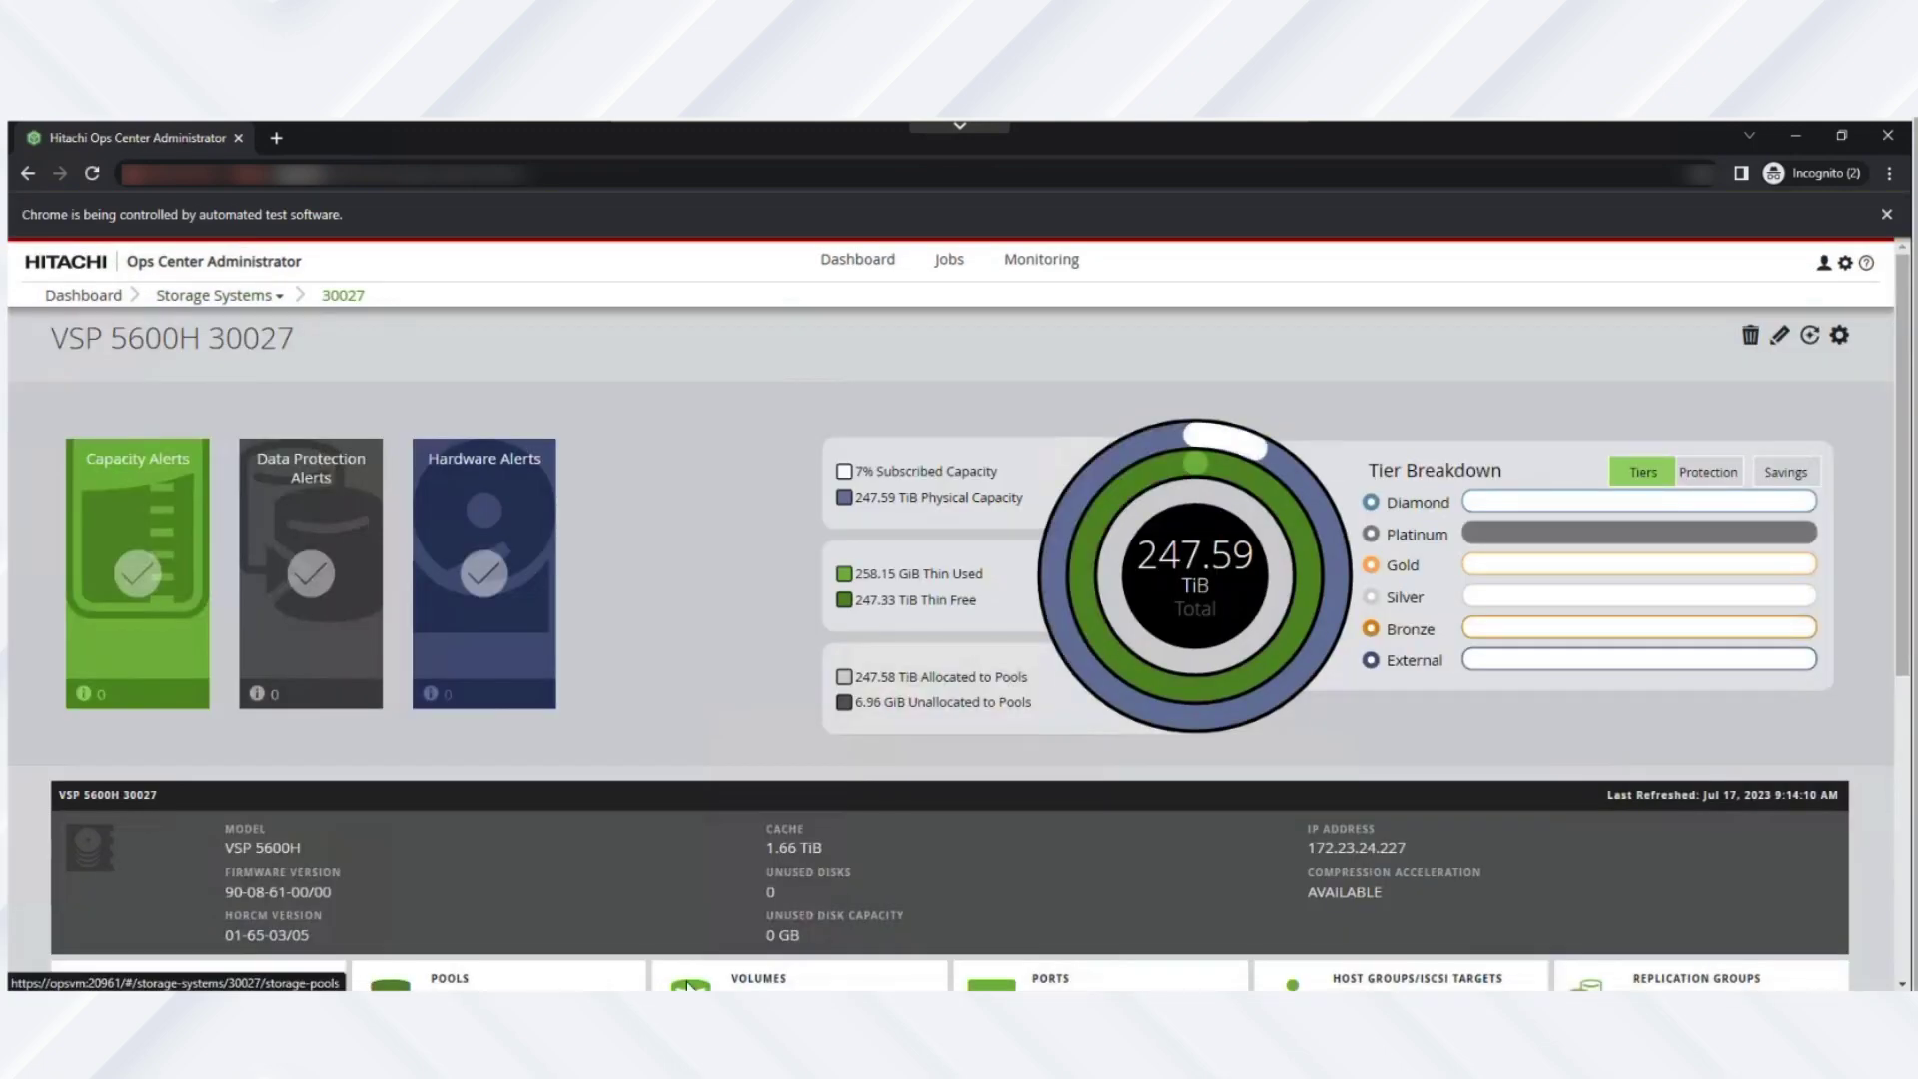